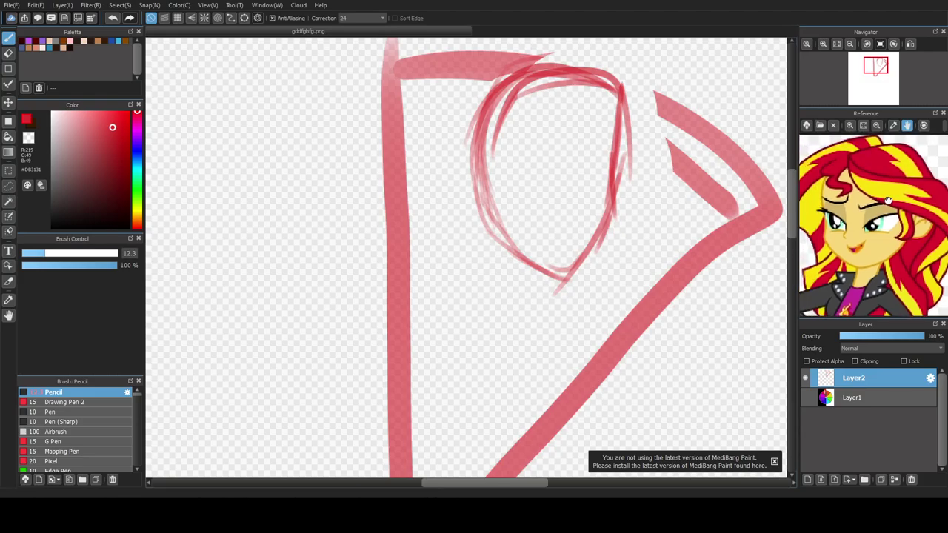
# Step: Sketch a wavy lock of hair sweeping from the top of the head outline down its right side
pyautogui.press('e')
pyautogui.press('b')
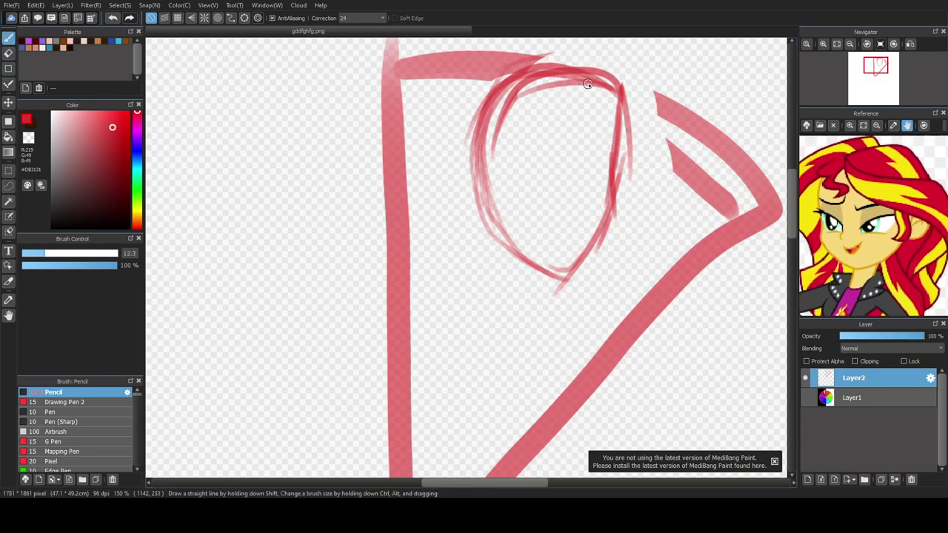
pyautogui.moveTo(575, 69)
pyautogui.mouseDown()
pyautogui.moveTo(604, 128)
pyautogui.moveTo(656, 138)
pyautogui.moveTo(674, 163)
pyautogui.moveTo(672, 191)
pyautogui.mouseUp()
pyautogui.scroll(1, 821, 214)
pyautogui.moveTo(820, 217); pyautogui.dragTo(810, 217)
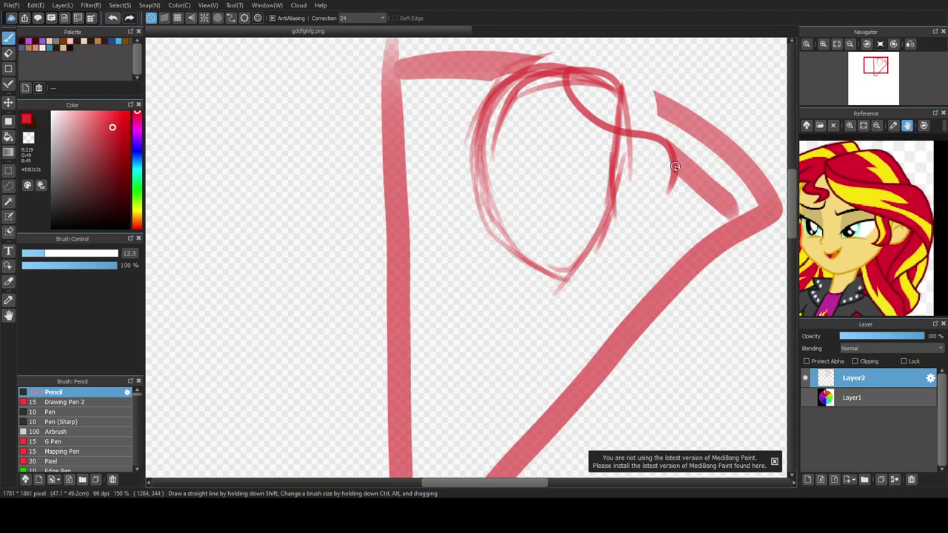
pyautogui.moveTo(653, 206); pyautogui.dragTo(667, 244)
pyautogui.moveTo(659, 180)
pyautogui.mouseDown()
pyautogui.moveTo(627, 135)
pyautogui.moveTo(649, 78)
pyautogui.moveTo(612, 47)
pyautogui.moveTo(566, 57)
pyautogui.mouseUp()
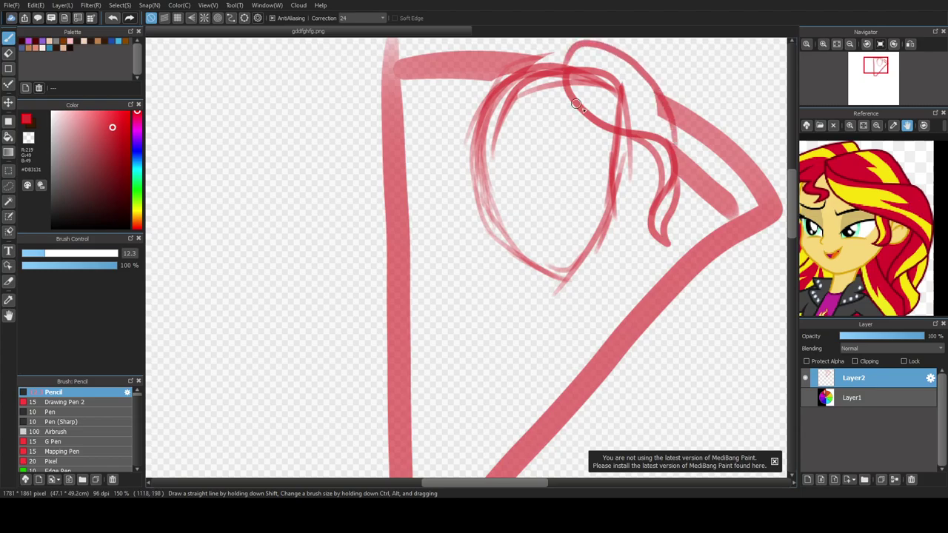
# Step: Zoom the reference image out to show the character's upper body and sketch a small wavy curl on the forehead
pyautogui.scroll(2, 787, 220)
pyautogui.click(849, 125)
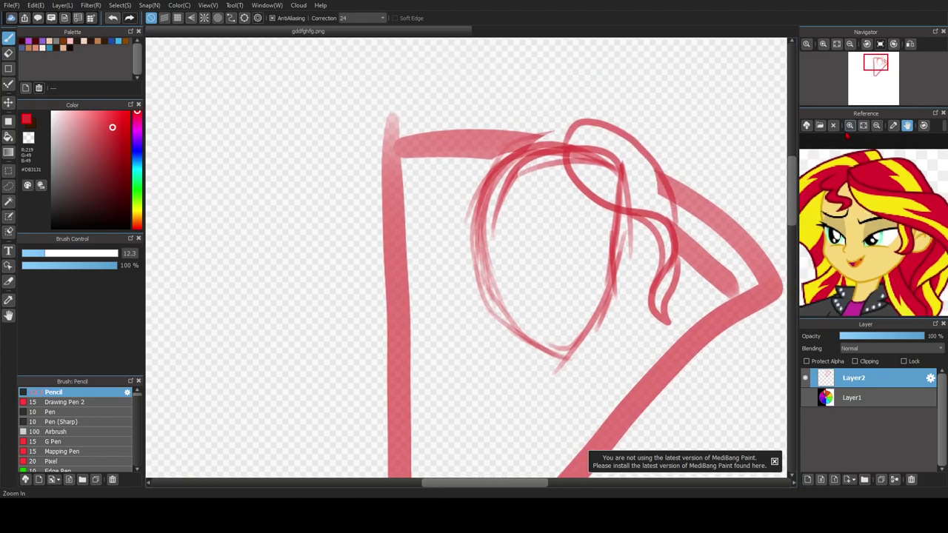
pyautogui.click(877, 125)
pyautogui.click(876, 125)
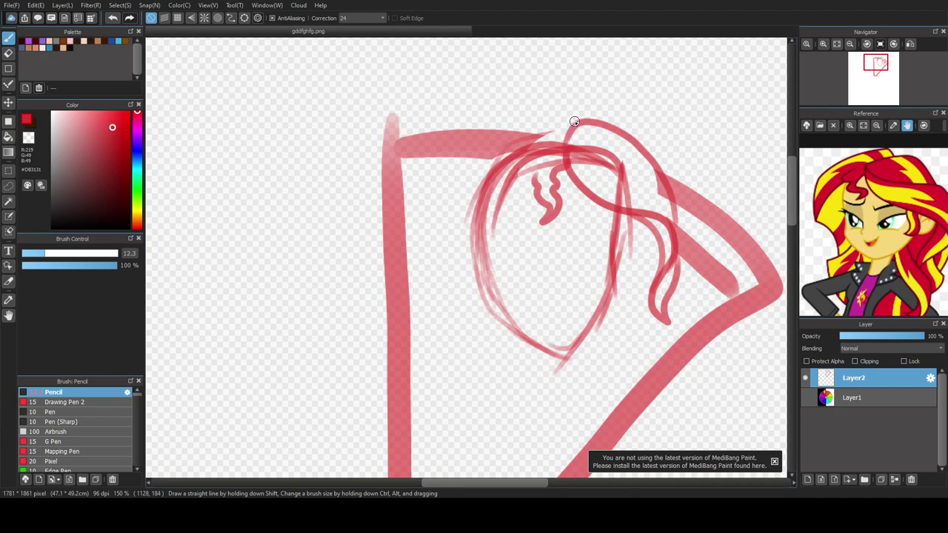
# Step: Sketch the wavy hair outline over the crown and down both sides of the head, with an inner strand framing the face
pyautogui.moveTo(540, 104); pyautogui.dragTo(481, 124)
pyautogui.hotkey('ctrl', 'z')
pyautogui.moveTo(568, 138)
pyautogui.mouseDown()
pyautogui.moveTo(509, 121)
pyautogui.moveTo(462, 163)
pyautogui.moveTo(498, 128)
pyautogui.moveTo(466, 141)
pyautogui.moveTo(451, 179)
pyautogui.moveTo(460, 212)
pyautogui.moveTo(449, 241)
pyautogui.moveTo(457, 278)
pyautogui.mouseUp()
pyautogui.moveTo(452, 226)
pyautogui.mouseDown()
pyautogui.moveTo(439, 319)
pyautogui.moveTo(463, 366)
pyautogui.mouseUp()
pyautogui.moveTo(680, 273)
pyautogui.mouseDown()
pyautogui.moveTo(708, 318)
pyautogui.moveTo(695, 355)
pyautogui.moveTo(698, 407)
pyautogui.mouseUp()
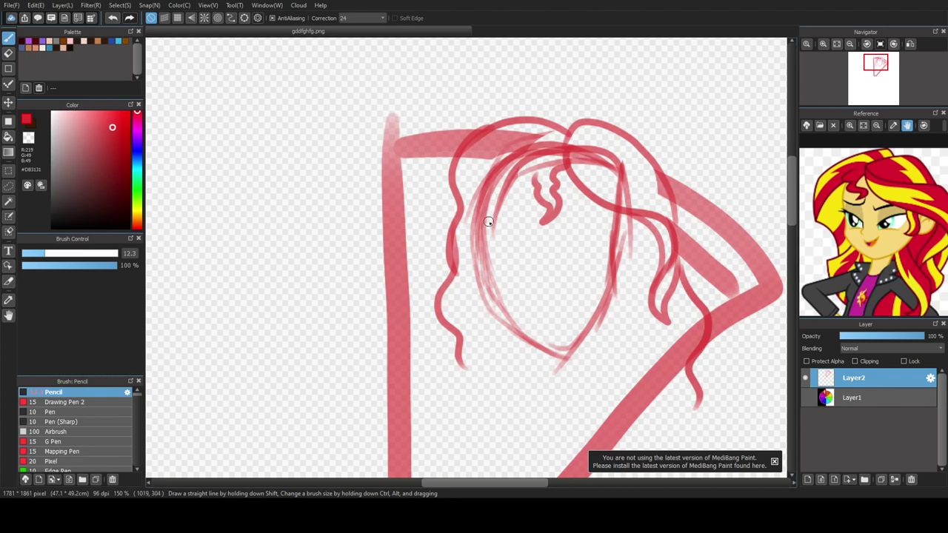
pyautogui.moveTo(503, 189)
pyautogui.mouseDown()
pyautogui.moveTo(514, 302)
pyautogui.moveTo(492, 392)
pyautogui.moveTo(471, 248)
pyautogui.mouseUp()
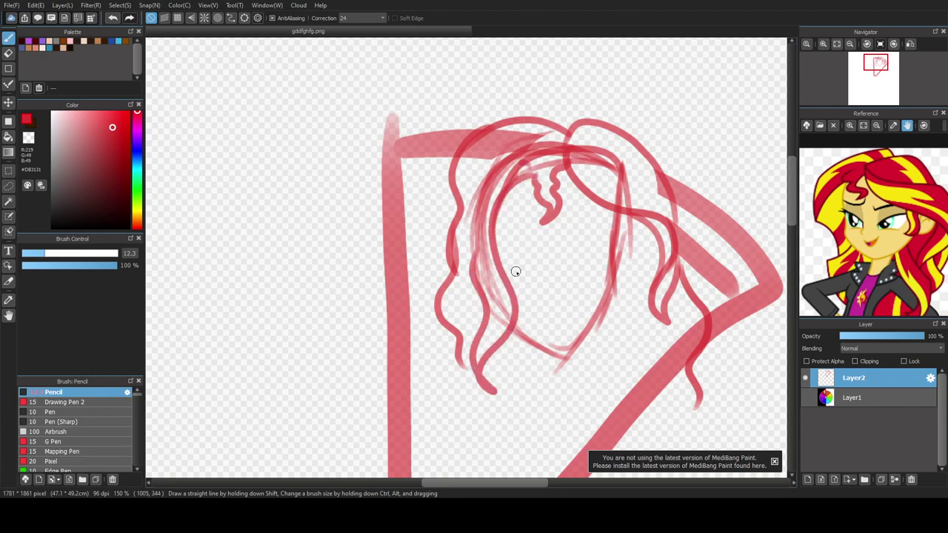
# Step: Sketch the ear on the right side of the head, two short mouth strokes and the nose
pyautogui.scroll(2, 598, 315)
pyautogui.moveTo(642, 172)
pyautogui.mouseDown()
pyautogui.moveTo(674, 190)
pyautogui.moveTo(650, 259)
pyautogui.moveTo(625, 293)
pyautogui.mouseUp()
pyautogui.moveTo(474, 335)
pyautogui.mouseDown()
pyautogui.moveTo(501, 339)
pyautogui.moveTo(472, 330)
pyautogui.moveTo(574, 333)
pyautogui.mouseUp()
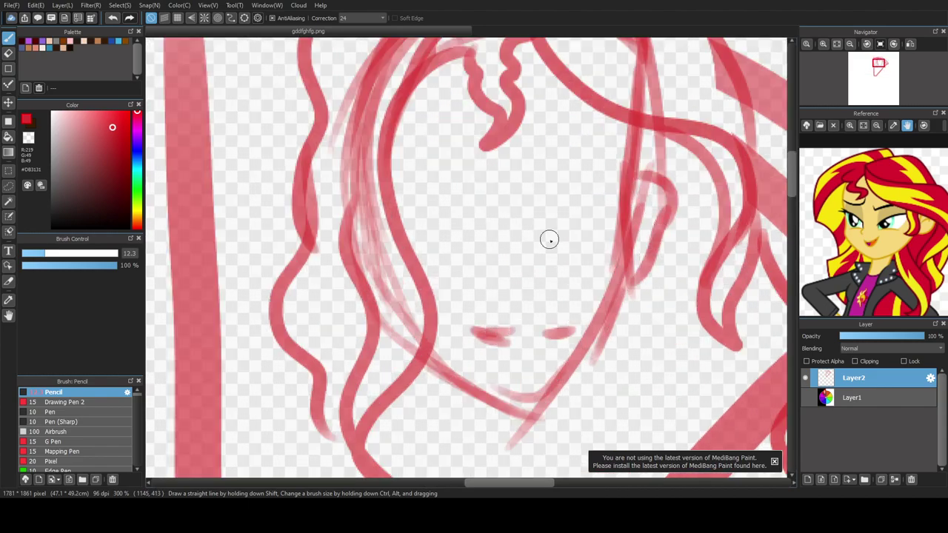
pyautogui.moveTo(547, 237)
pyautogui.mouseDown()
pyautogui.moveTo(546, 260)
pyautogui.moveTo(544, 227)
pyautogui.moveTo(550, 267)
pyautogui.moveTo(558, 255)
pyautogui.moveTo(547, 272)
pyautogui.mouseUp()
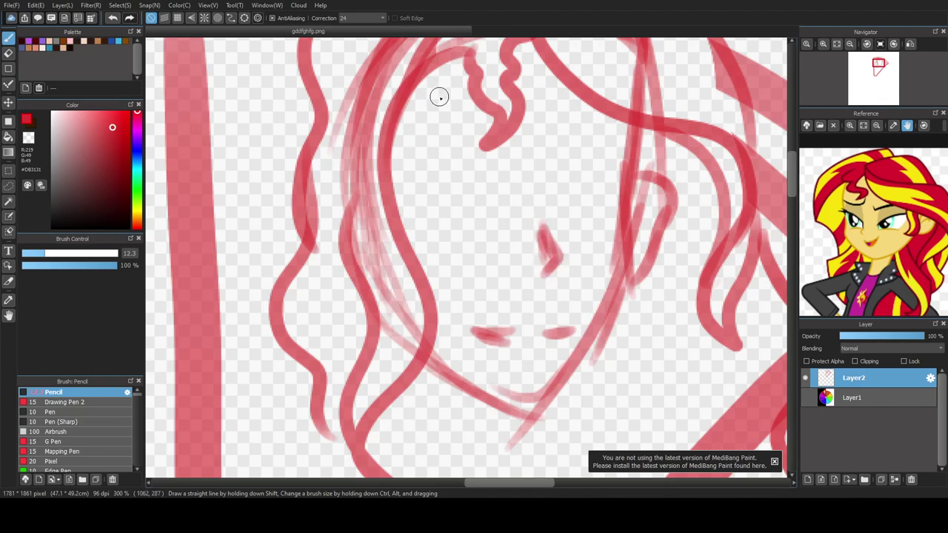
# Step: Sketch both eyes with their outlines, irises and the short crease strokes above them
pyautogui.moveTo(483, 190)
pyautogui.mouseDown()
pyautogui.moveTo(444, 179)
pyautogui.moveTo(399, 205)
pyautogui.moveTo(429, 234)
pyautogui.moveTo(411, 227)
pyautogui.moveTo(407, 209)
pyautogui.moveTo(448, 239)
pyautogui.mouseUp()
pyautogui.moveTo(425, 191)
pyautogui.mouseDown()
pyautogui.moveTo(491, 196)
pyautogui.moveTo(484, 183)
pyautogui.moveTo(490, 215)
pyautogui.moveTo(436, 234)
pyautogui.moveTo(504, 221)
pyautogui.mouseUp()
pyautogui.moveTo(574, 201)
pyautogui.mouseDown()
pyautogui.moveTo(567, 182)
pyautogui.moveTo(561, 203)
pyautogui.moveTo(600, 182)
pyautogui.moveTo(618, 189)
pyautogui.mouseUp()
pyautogui.moveTo(557, 193)
pyautogui.mouseDown()
pyautogui.moveTo(556, 226)
pyautogui.moveTo(566, 231)
pyautogui.moveTo(617, 220)
pyautogui.moveTo(626, 194)
pyautogui.mouseUp()
pyautogui.moveTo(542, 193); pyautogui.dragTo(571, 161)
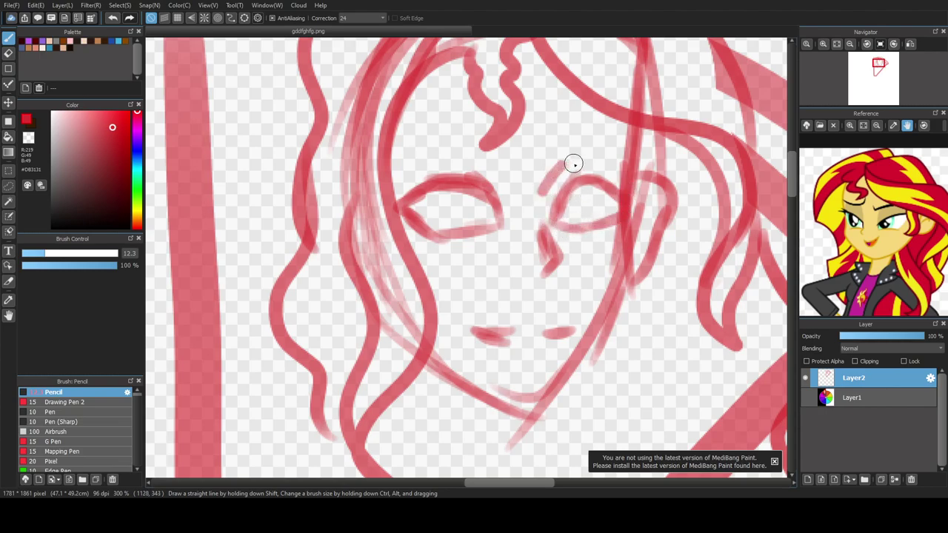
pyautogui.moveTo(487, 163); pyautogui.dragTo(495, 170)
pyautogui.moveTo(604, 187)
pyautogui.mouseDown()
pyautogui.moveTo(606, 223)
pyautogui.moveTo(565, 191)
pyautogui.moveTo(575, 228)
pyautogui.mouseUp()
pyautogui.moveTo(486, 194)
pyautogui.mouseDown()
pyautogui.moveTo(488, 218)
pyautogui.moveTo(462, 220)
pyautogui.moveTo(442, 182)
pyautogui.moveTo(431, 191)
pyautogui.moveTo(434, 219)
pyautogui.moveTo(490, 210)
pyautogui.mouseUp()
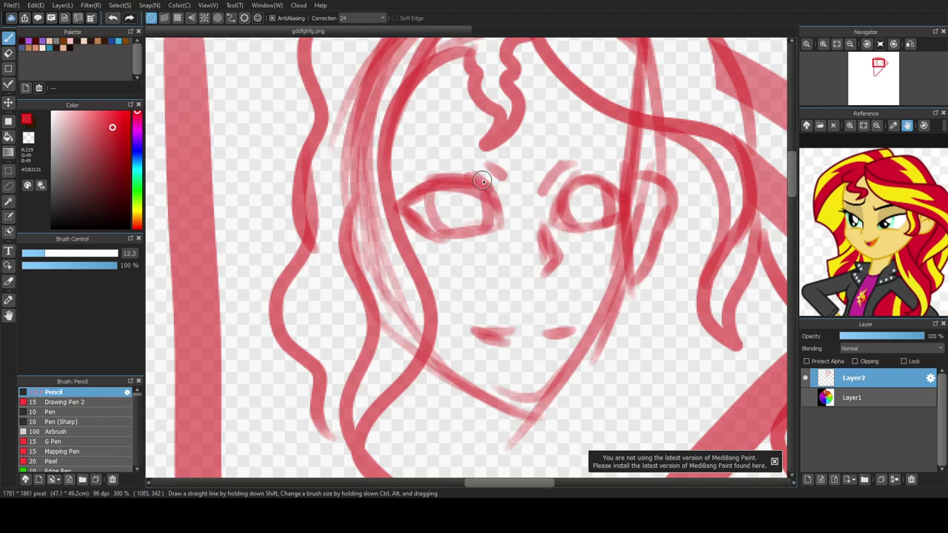
# Step: Erase the head guide lines under the crown and left-side hair, reducing the eraser size to 66
pyautogui.scroll(-3, 482, 180)
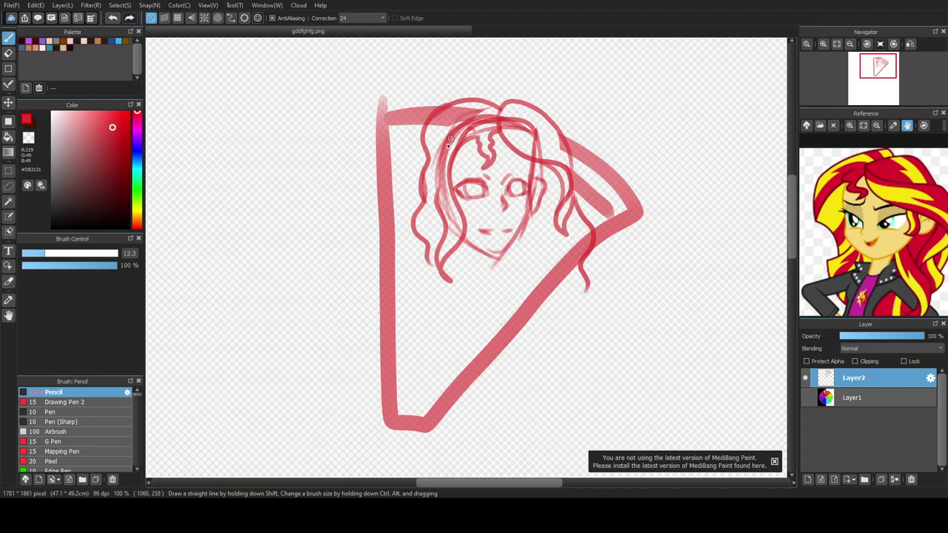
pyautogui.press('e')
pyautogui.moveTo(485, 108)
pyautogui.mouseDown()
pyautogui.moveTo(450, 134)
pyautogui.moveTo(441, 160)
pyautogui.mouseUp()
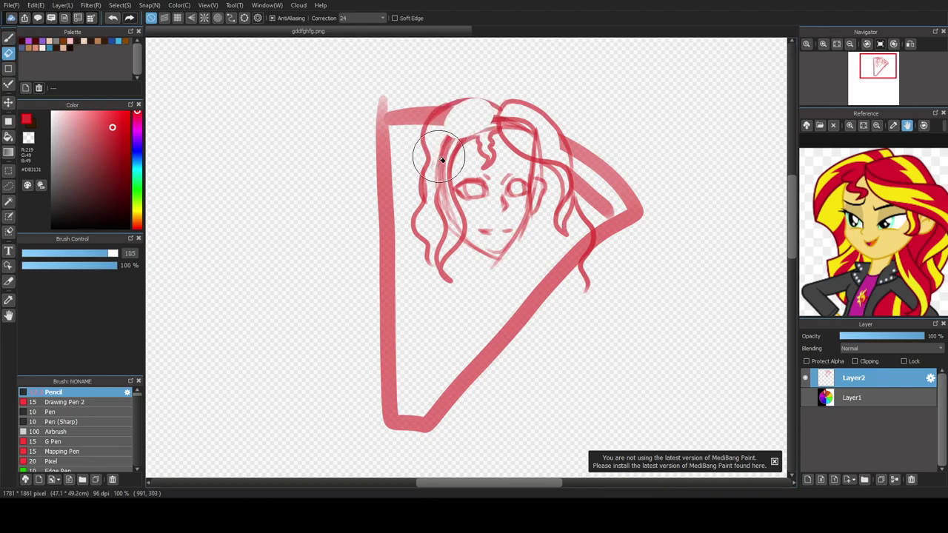
pyautogui.moveTo(103, 254); pyautogui.dragTo(98, 255)
pyautogui.moveTo(449, 128)
pyautogui.mouseDown()
pyautogui.moveTo(443, 200)
pyautogui.moveTo(453, 206)
pyautogui.mouseUp()
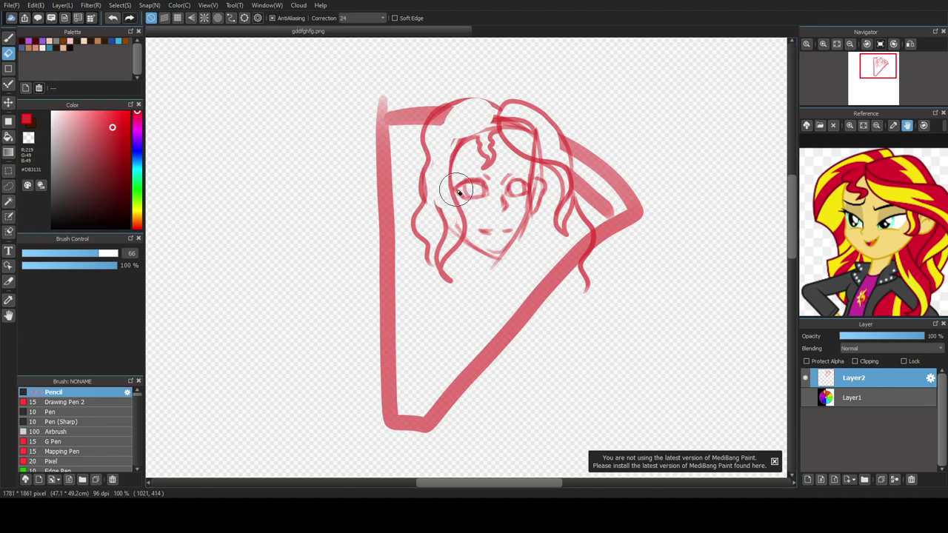
pyautogui.moveTo(535, 138)
pyautogui.mouseDown()
pyautogui.moveTo(517, 123)
pyautogui.moveTo(508, 139)
pyautogui.moveTo(448, 121)
pyautogui.mouseUp()
pyautogui.press('b')
pyautogui.press('e')
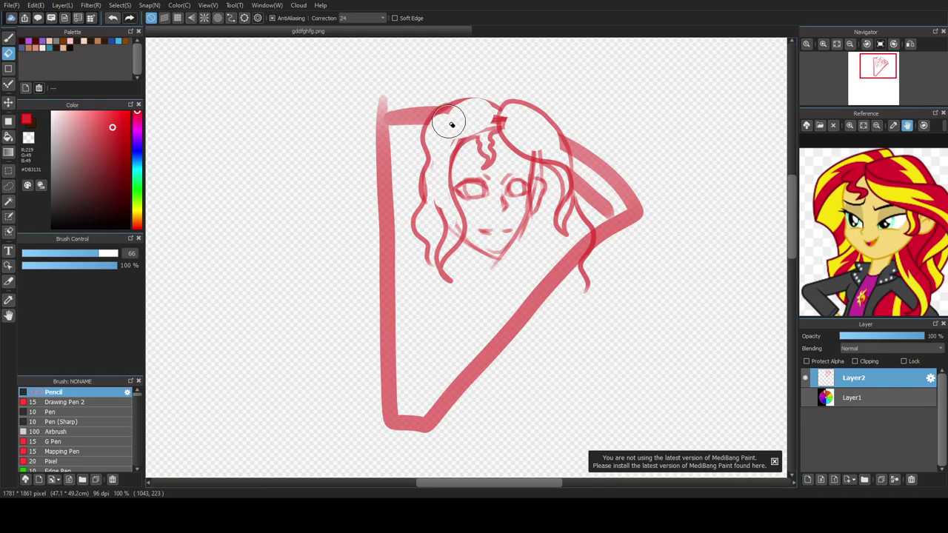
# Step: Erase the stray sketch lines around the right jaw and below the chin
pyautogui.press('b')
pyautogui.scroll(3, 515, 213)
pyautogui.press('e')
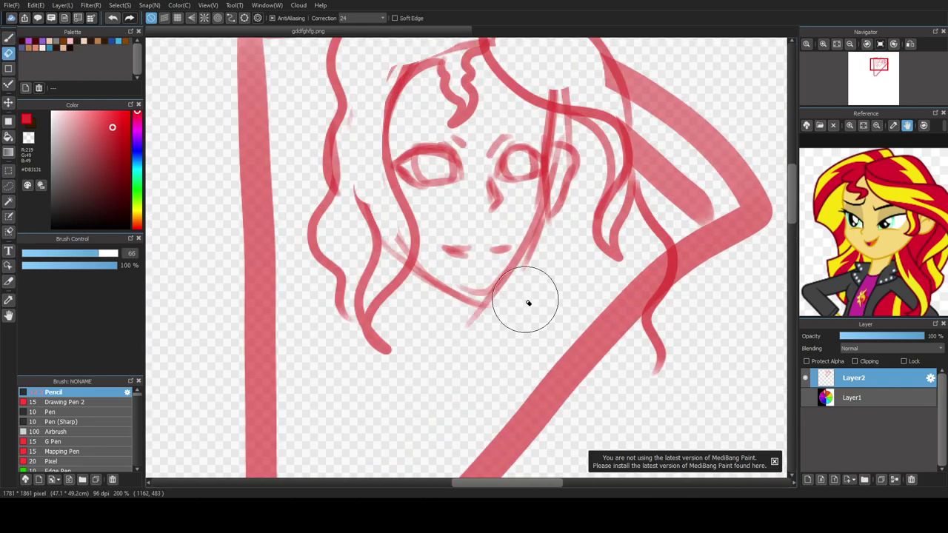
pyautogui.press('b')
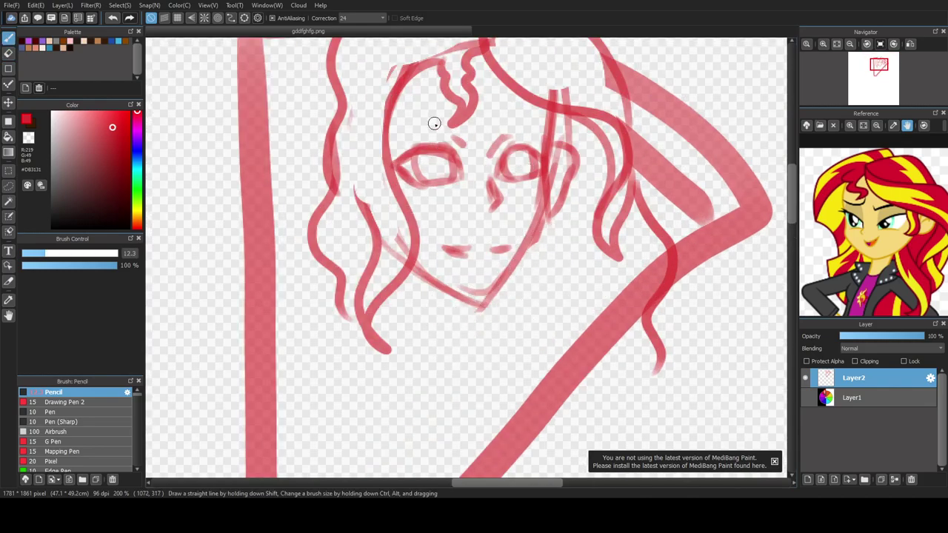
# Step: Sketch the eyebrows and the neck lines on both sides below the chin
pyautogui.moveTo(455, 119)
pyautogui.mouseDown()
pyautogui.moveTo(423, 102)
pyautogui.moveTo(446, 125)
pyautogui.moveTo(398, 118)
pyautogui.moveTo(546, 115)
pyautogui.mouseUp()
pyautogui.moveTo(431, 284)
pyautogui.mouseDown()
pyautogui.moveTo(434, 339)
pyautogui.moveTo(388, 350)
pyautogui.mouseUp()
pyautogui.moveTo(417, 321); pyautogui.dragTo(367, 336)
pyautogui.moveTo(488, 294)
pyautogui.mouseDown()
pyautogui.moveTo(480, 337)
pyautogui.moveTo(506, 341)
pyautogui.mouseUp()
pyautogui.moveTo(486, 306); pyautogui.dragTo(520, 340)
pyautogui.scroll(-2, 417, 264)
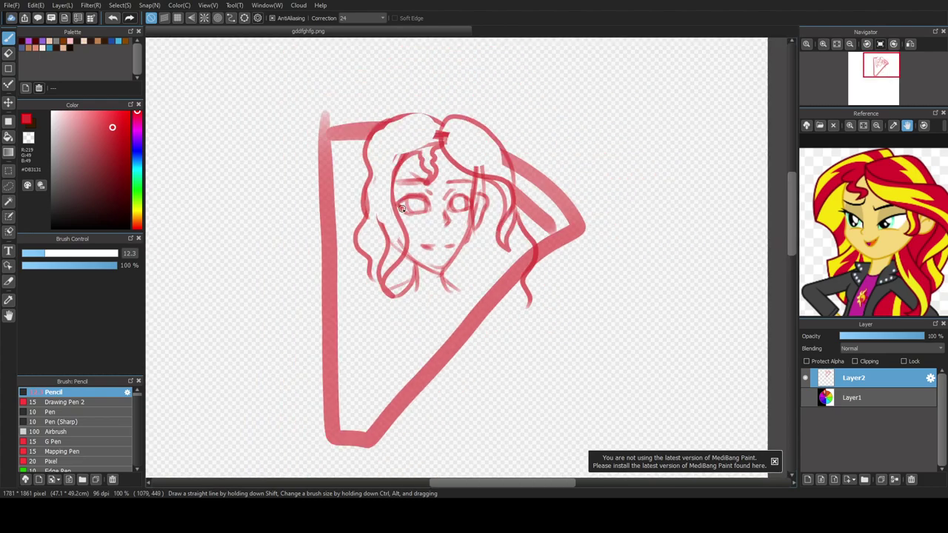
# Step: Erase the left crown outline and resketch it with sweeping strokes from the parting down the left side of the hair
pyautogui.scroll(3, 370, 171)
pyautogui.scroll(-2, 429, 125)
pyautogui.press('e')
pyautogui.moveTo(454, 68)
pyautogui.mouseDown()
pyautogui.moveTo(401, 102)
pyautogui.moveTo(382, 155)
pyautogui.mouseUp()
pyautogui.press('b')
pyautogui.moveTo(496, 77); pyautogui.dragTo(375, 141)
pyautogui.moveTo(492, 95)
pyautogui.mouseDown()
pyautogui.moveTo(386, 124)
pyautogui.moveTo(369, 159)
pyautogui.mouseUp()
pyautogui.moveTo(486, 109)
pyautogui.mouseDown()
pyautogui.moveTo(422, 102)
pyautogui.moveTo(354, 226)
pyautogui.mouseUp()
pyautogui.moveTo(390, 128); pyautogui.dragTo(370, 251)
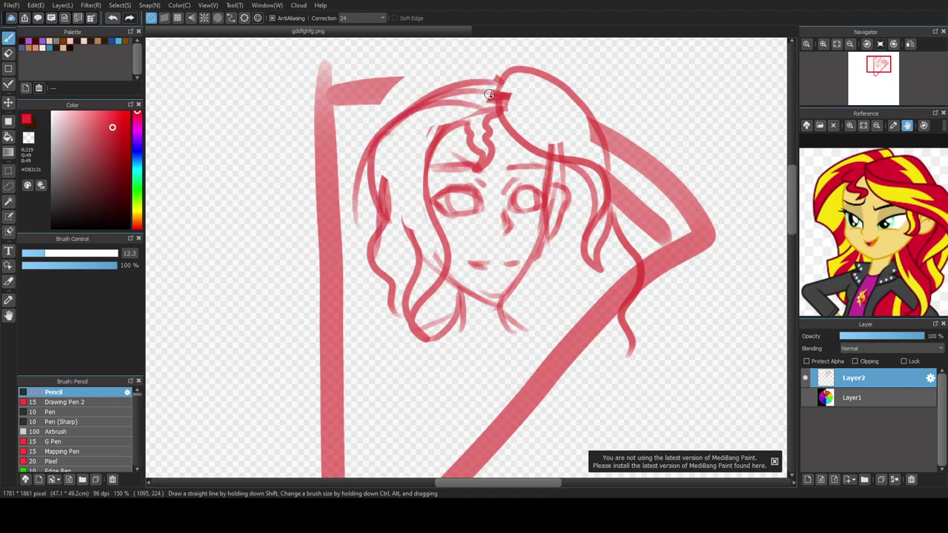
# Step: Erase the crown strokes near the parting and redraw the hair as a higher arc running down the left side
pyautogui.press('e')
pyautogui.moveTo(492, 71)
pyautogui.mouseDown()
pyautogui.moveTo(426, 106)
pyautogui.moveTo(414, 62)
pyautogui.mouseUp()
pyautogui.press('b')
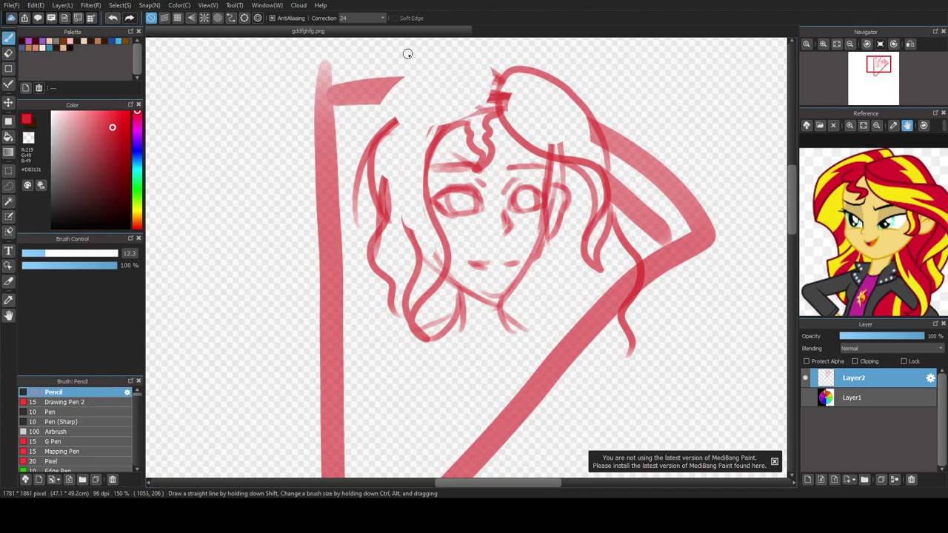
pyautogui.moveTo(492, 71)
pyautogui.mouseDown()
pyautogui.moveTo(398, 105)
pyautogui.moveTo(378, 135)
pyautogui.mouseUp()
pyautogui.moveTo(412, 87)
pyautogui.mouseDown()
pyautogui.moveTo(373, 175)
pyautogui.moveTo(384, 217)
pyautogui.mouseUp()
pyautogui.moveTo(365, 180); pyautogui.dragTo(385, 259)
# Step: Erase the excess marks at the parting and sketch an outer wavy strand at the lower left of the hair
pyautogui.press('e')
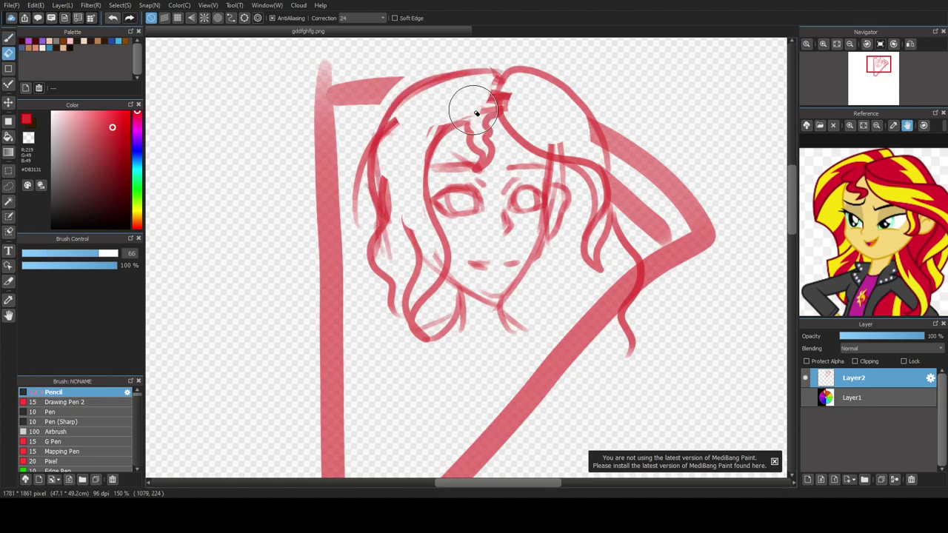
pyautogui.moveTo(486, 96)
pyautogui.mouseDown()
pyautogui.moveTo(501, 95)
pyautogui.moveTo(500, 84)
pyautogui.mouseUp()
pyautogui.press('b')
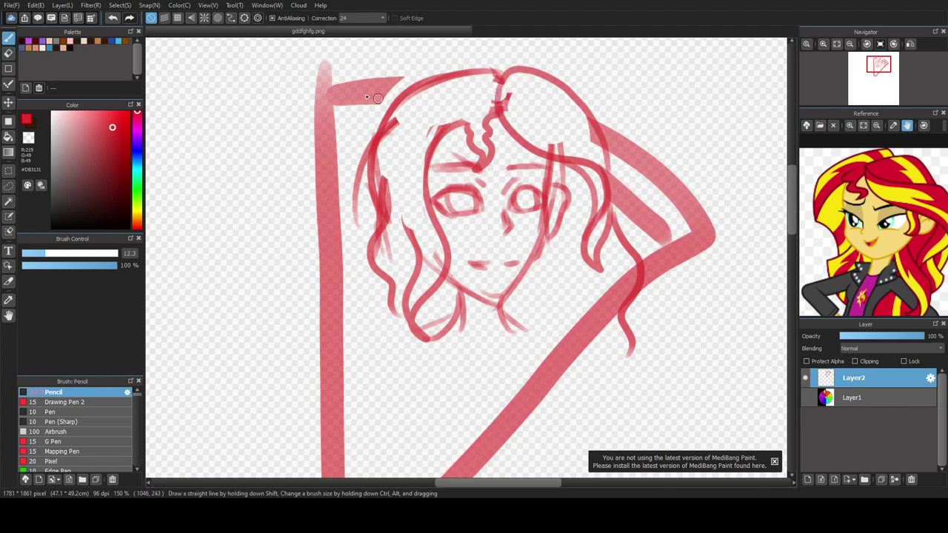
pyautogui.moveTo(383, 194)
pyautogui.mouseDown()
pyautogui.moveTo(366, 249)
pyautogui.moveTo(342, 297)
pyautogui.mouseUp()
pyautogui.moveTo(366, 257); pyautogui.dragTo(359, 326)
# Step: Erase the leftover guide lines around the chin and the left jaw
pyautogui.press('e')
pyautogui.moveTo(487, 313); pyautogui.dragTo(479, 300)
pyautogui.press('b')
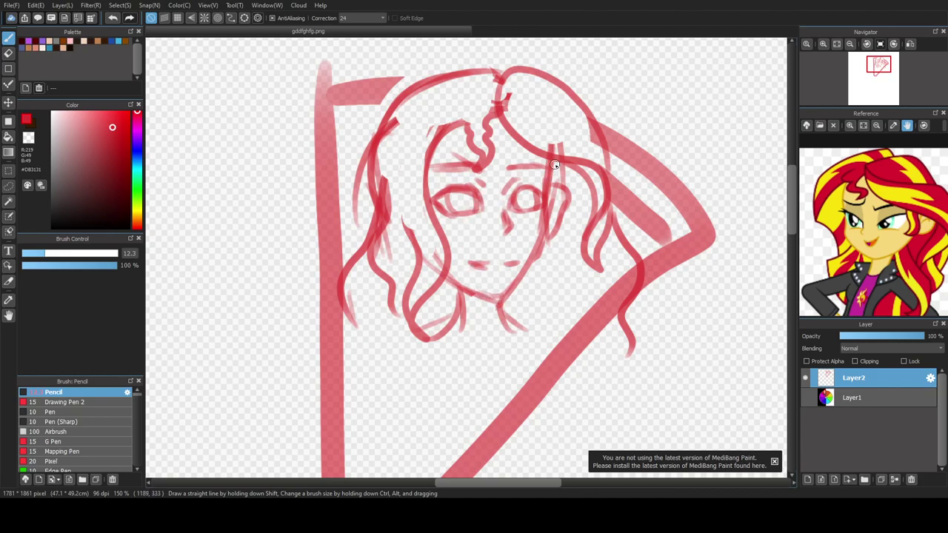
pyautogui.press('e')
pyautogui.moveTo(434, 260)
pyautogui.mouseDown()
pyautogui.moveTo(423, 265)
pyautogui.moveTo(432, 261)
pyautogui.mouseUp()
pyautogui.press('b')
# Step: Add a small pupil dot inside each eye
pyautogui.scroll(3, 469, 208)
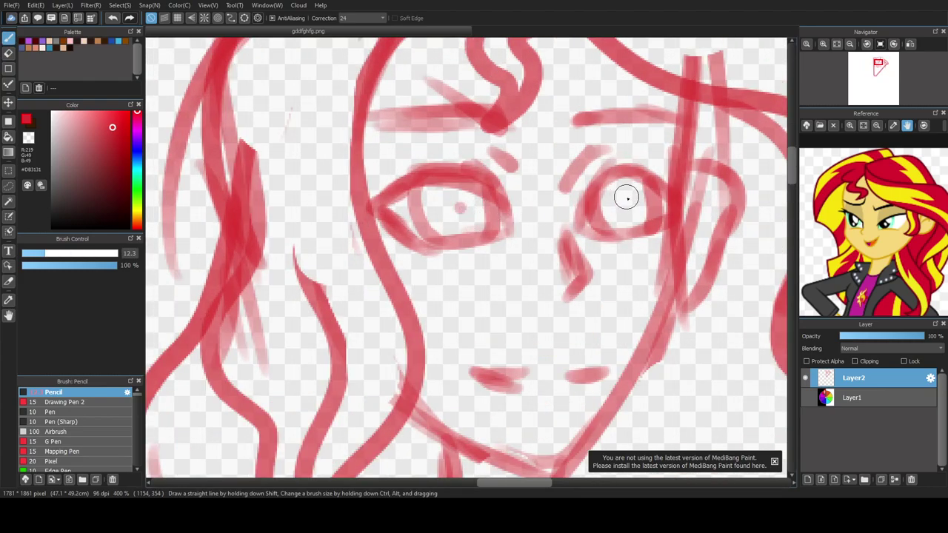
pyautogui.scroll(-5, 509, 267)
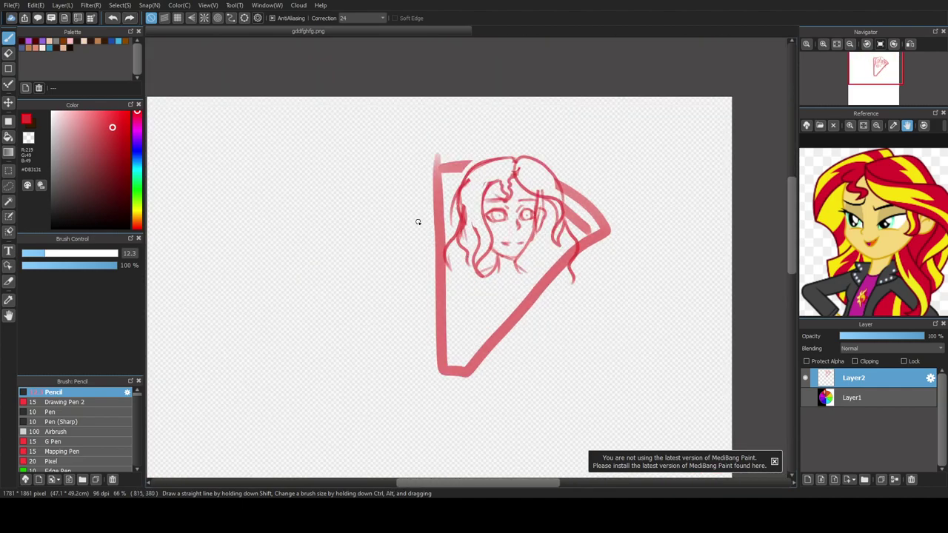
pyautogui.scroll(1, 415, 223)
pyautogui.scroll(1, 552, 226)
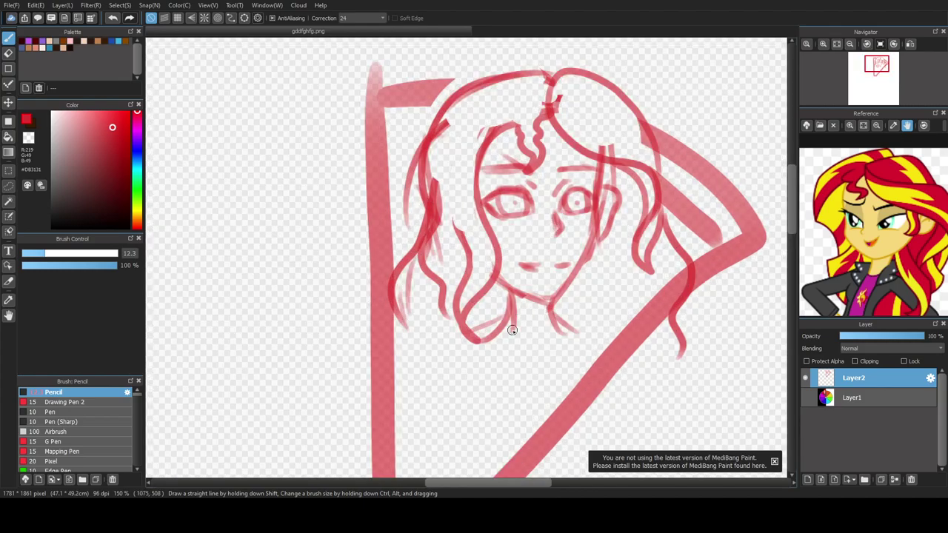
# Step: Sketch the curved shirt neckline and the jacket's notched collar lapels on both sides of the neck
pyautogui.moveTo(502, 341); pyautogui.dragTo(562, 359)
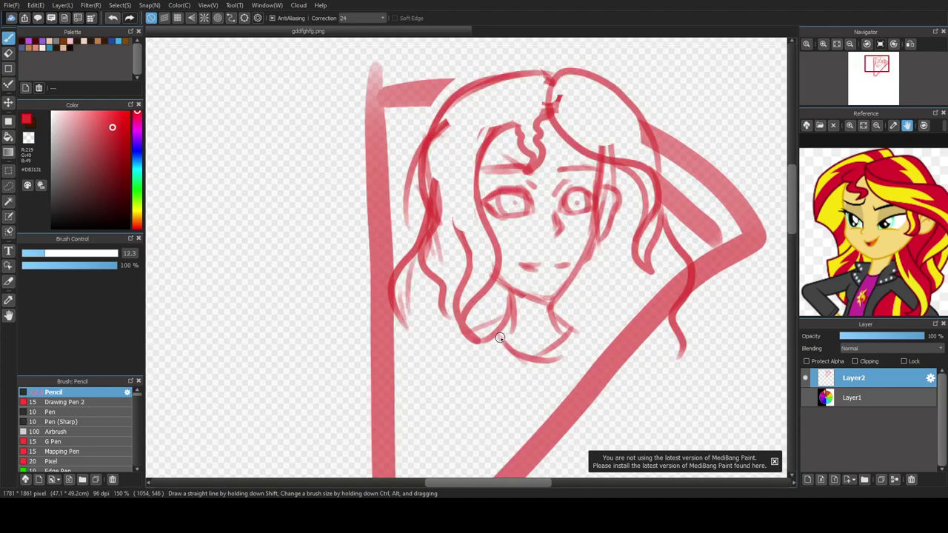
pyautogui.moveTo(486, 328); pyautogui.dragTo(513, 361)
pyautogui.moveTo(490, 323)
pyautogui.mouseDown()
pyautogui.moveTo(476, 391)
pyautogui.moveTo(509, 445)
pyautogui.mouseUp()
pyautogui.moveTo(509, 398); pyautogui.dragTo(514, 443)
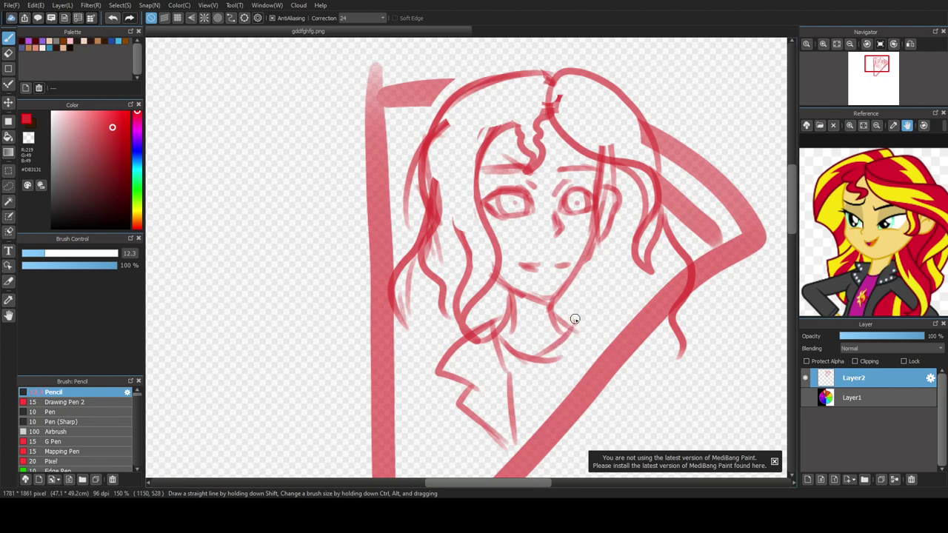
pyautogui.moveTo(574, 319); pyautogui.dragTo(569, 406)
pyautogui.moveTo(572, 320)
pyautogui.mouseDown()
pyautogui.moveTo(620, 337)
pyautogui.moveTo(597, 408)
pyautogui.moveTo(569, 441)
pyautogui.mouseUp()
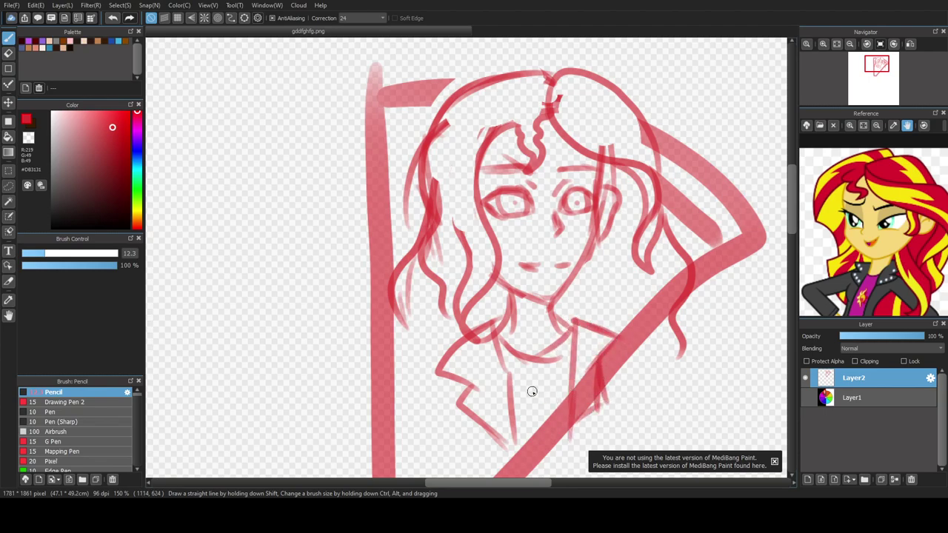
# Step: Sketch the left shoulder and the side lines of the jacket running down from it
pyautogui.moveTo(461, 346)
pyautogui.mouseDown()
pyautogui.moveTo(395, 385)
pyautogui.moveTo(382, 417)
pyautogui.moveTo(421, 463)
pyautogui.mouseUp()
pyautogui.moveTo(395, 408); pyautogui.dragTo(416, 472)
pyautogui.moveTo(402, 427)
pyautogui.mouseDown()
pyautogui.moveTo(410, 472)
pyautogui.moveTo(443, 471)
pyautogui.mouseUp()
pyautogui.moveTo(793, 208); pyautogui.dragTo(793, 219)
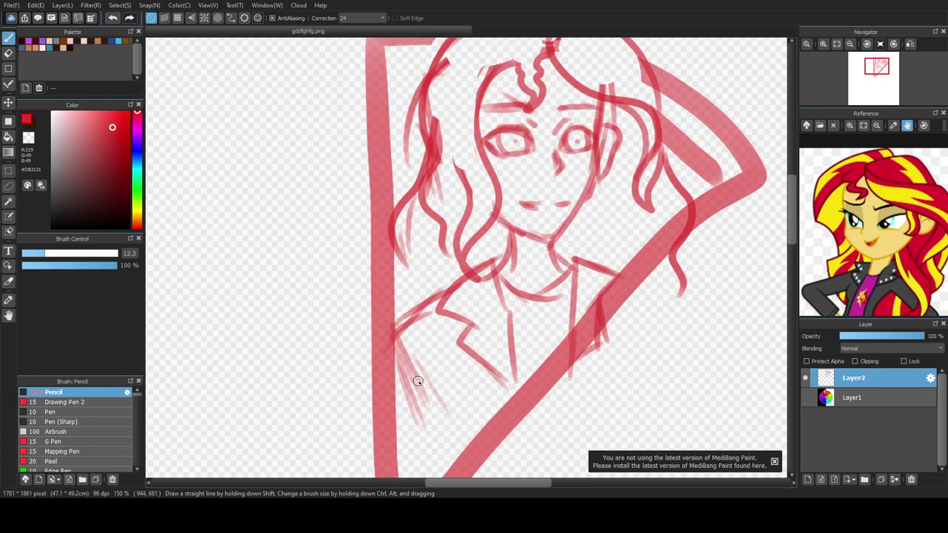
pyautogui.moveTo(414, 381); pyautogui.dragTo(447, 470)
# Step: Sketch the jacket sleeve of the raised arm on the right side of the torso
pyautogui.moveTo(654, 281); pyautogui.dragTo(616, 368)
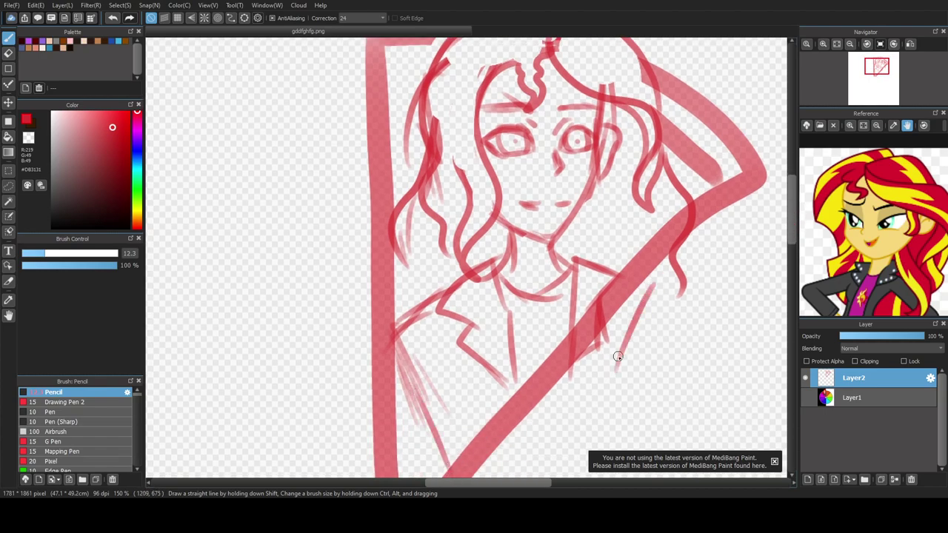
pyautogui.moveTo(639, 283); pyautogui.dragTo(616, 359)
pyautogui.moveTo(648, 256)
pyautogui.mouseDown()
pyautogui.moveTo(619, 326)
pyautogui.moveTo(695, 297)
pyautogui.moveTo(613, 390)
pyautogui.mouseUp()
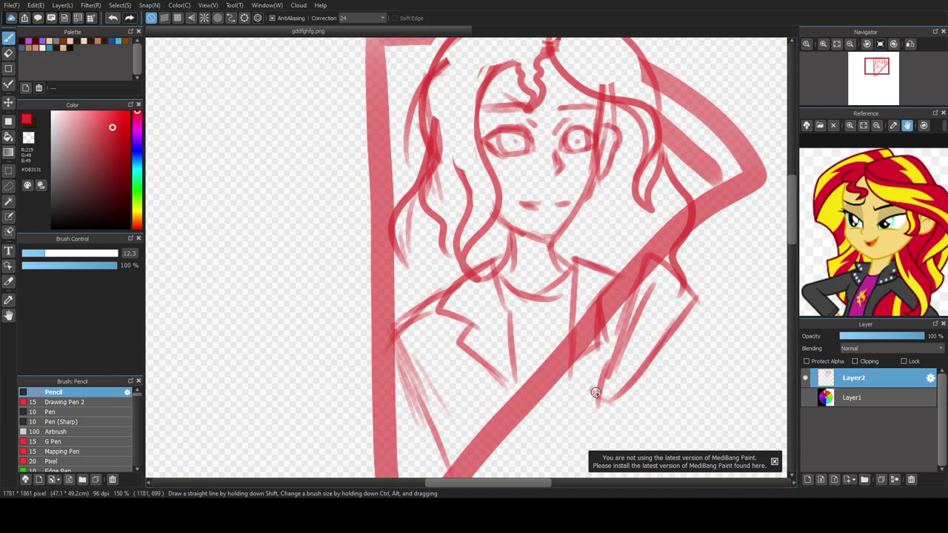
# Step: Sketch the first finger of the raised hand above the right sleeve opening
pyautogui.scroll(2, 666, 261)
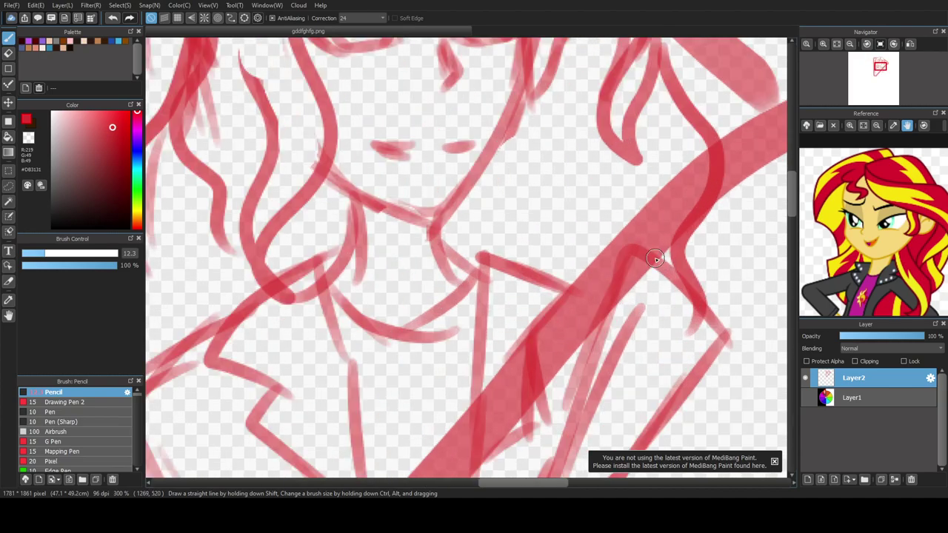
pyautogui.moveTo(656, 192); pyautogui.dragTo(664, 263)
pyautogui.moveTo(664, 219)
pyautogui.mouseDown()
pyautogui.moveTo(689, 159)
pyautogui.moveTo(710, 141)
pyautogui.moveTo(710, 194)
pyautogui.mouseUp()
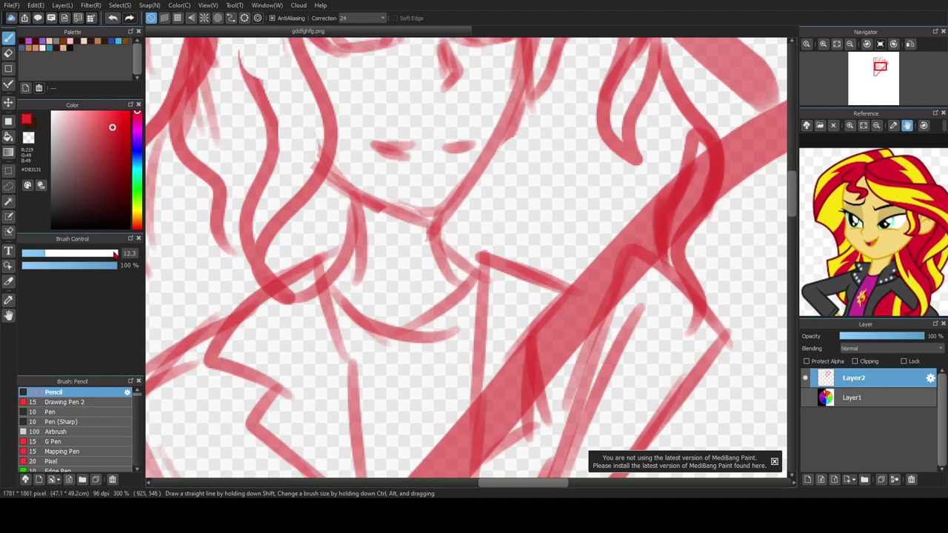
# Step: Change the pencil colour to dark red #A90000 and sketch the raised hand's fingers and palm down to the wrist
pyautogui.click(128, 151)
pyautogui.moveTo(673, 262)
pyautogui.mouseDown()
pyautogui.moveTo(659, 249)
pyautogui.moveTo(692, 144)
pyautogui.moveTo(699, 204)
pyautogui.moveTo(659, 250)
pyautogui.moveTo(713, 178)
pyautogui.moveTo(731, 188)
pyautogui.moveTo(748, 119)
pyautogui.moveTo(734, 89)
pyautogui.moveTo(738, 67)
pyautogui.moveTo(724, 84)
pyautogui.moveTo(737, 177)
pyautogui.moveTo(725, 203)
pyautogui.mouseUp()
pyautogui.moveTo(532, 482); pyautogui.dragTo(563, 482)
pyautogui.moveTo(584, 132)
pyautogui.mouseDown()
pyautogui.moveTo(506, 89)
pyautogui.moveTo(548, 202)
pyautogui.mouseUp()
pyautogui.click(576, 175)
pyautogui.moveTo(541, 156)
pyautogui.mouseDown()
pyautogui.moveTo(521, 132)
pyautogui.moveTo(546, 193)
pyautogui.moveTo(543, 218)
pyautogui.moveTo(522, 223)
pyautogui.moveTo(586, 207)
pyautogui.moveTo(586, 222)
pyautogui.moveTo(558, 273)
pyautogui.moveTo(515, 315)
pyautogui.mouseUp()
pyautogui.moveTo(582, 172)
pyautogui.mouseDown()
pyautogui.moveTo(593, 218)
pyautogui.moveTo(536, 316)
pyautogui.moveTo(482, 330)
pyautogui.mouseUp()
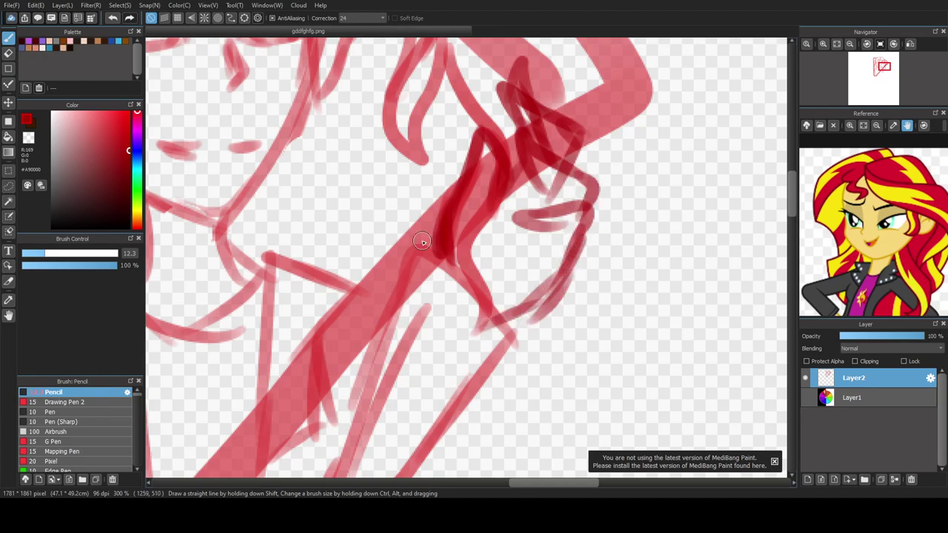
# Step: Darken the raised arm's sleeve edges, from the shoulder and wrist down to the elbow
pyautogui.scroll(-3, 420, 233)
pyautogui.scroll(2, 386, 293)
pyautogui.moveTo(409, 239); pyautogui.dragTo(423, 309)
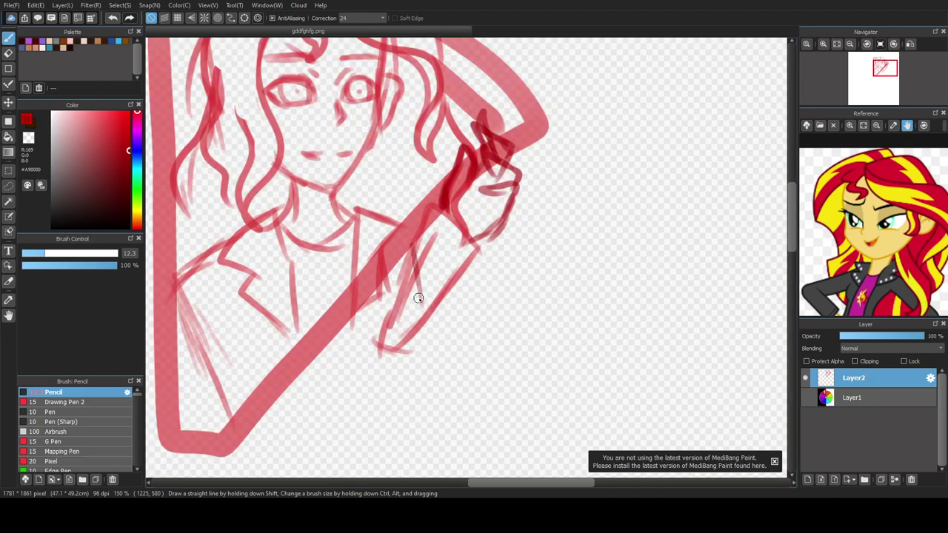
pyautogui.moveTo(423, 240); pyautogui.dragTo(400, 320)
pyautogui.moveTo(431, 211)
pyautogui.mouseDown()
pyautogui.moveTo(394, 333)
pyautogui.moveTo(426, 339)
pyautogui.mouseUp()
pyautogui.moveTo(417, 332)
pyautogui.mouseDown()
pyautogui.moveTo(461, 268)
pyautogui.moveTo(441, 279)
pyautogui.mouseUp()
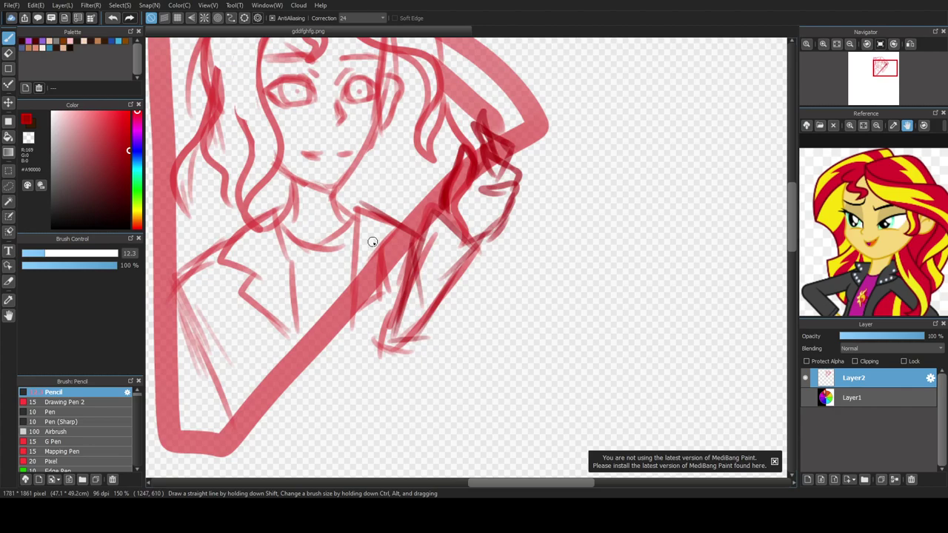
# Step: Erase the hair outline and parting across the crown of the head
pyautogui.scroll(-2, 374, 242)
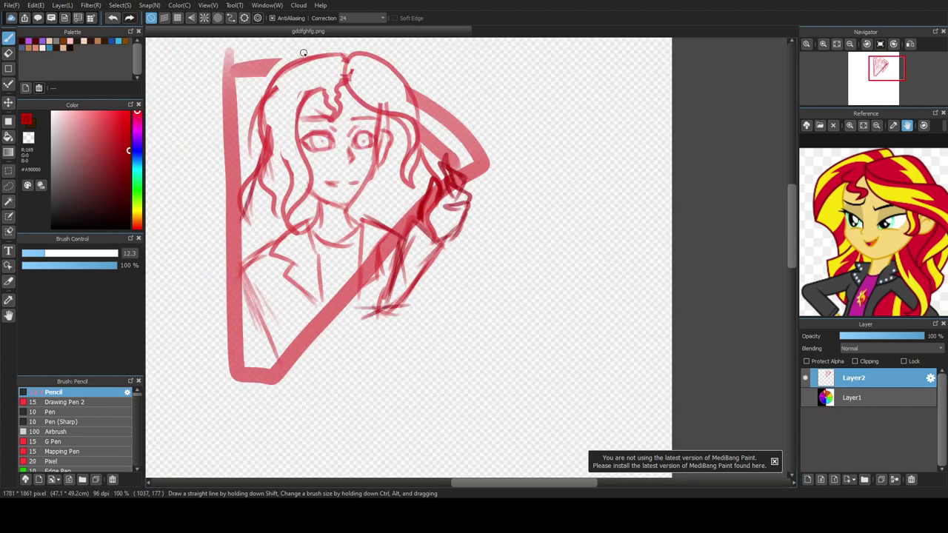
pyautogui.moveTo(794, 230); pyautogui.dragTo(792, 225)
pyautogui.press('e')
pyautogui.moveTo(348, 130)
pyautogui.mouseDown()
pyautogui.moveTo(341, 112)
pyautogui.moveTo(328, 133)
pyautogui.moveTo(339, 153)
pyautogui.moveTo(382, 111)
pyautogui.moveTo(409, 142)
pyautogui.moveTo(304, 110)
pyautogui.moveTo(257, 150)
pyautogui.moveTo(251, 133)
pyautogui.mouseUp()
pyautogui.press('b')
pyautogui.scroll(2, 244, 106)
pyautogui.moveTo(365, 101); pyautogui.dragTo(270, 229)
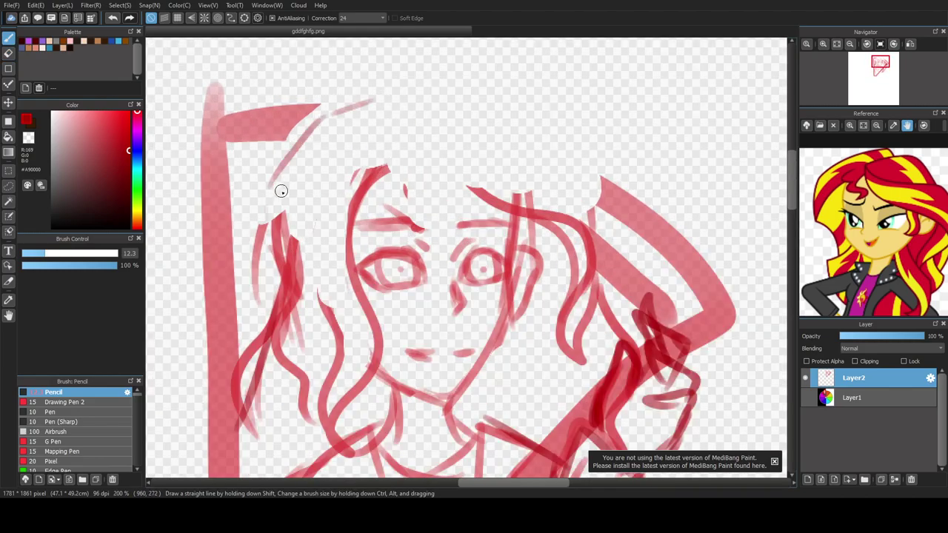
pyautogui.moveTo(283, 186); pyautogui.dragTo(290, 275)
pyautogui.moveTo(271, 223); pyautogui.dragTo(318, 119)
pyautogui.moveTo(282, 211)
pyautogui.mouseDown()
pyautogui.moveTo(392, 97)
pyautogui.moveTo(404, 134)
pyautogui.moveTo(417, 117)
pyautogui.moveTo(494, 120)
pyautogui.moveTo(582, 193)
pyautogui.moveTo(596, 188)
pyautogui.mouseUp()
pyautogui.press('e')
pyautogui.moveTo(426, 110)
pyautogui.mouseDown()
pyautogui.moveTo(373, 114)
pyautogui.moveTo(558, 129)
pyautogui.mouseUp()
pyautogui.moveTo(578, 161); pyautogui.dragTo(579, 179)
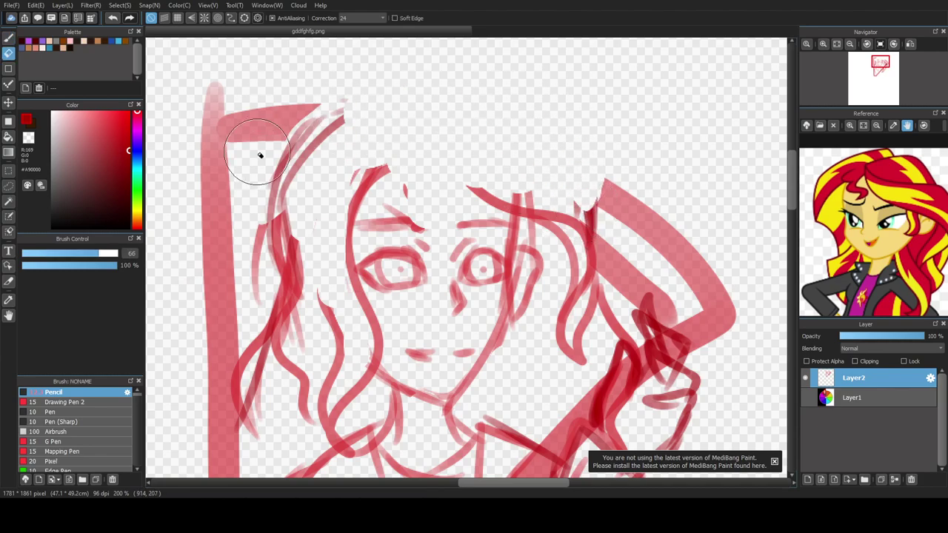
pyautogui.press('b')
pyautogui.moveTo(338, 97); pyautogui.dragTo(293, 149)
pyautogui.moveTo(279, 158); pyautogui.dragTo(402, 133)
pyautogui.moveTo(317, 116); pyautogui.dragTo(445, 129)
pyautogui.moveTo(362, 105)
pyautogui.mouseDown()
pyautogui.moveTo(479, 93)
pyautogui.moveTo(572, 185)
pyautogui.moveTo(568, 166)
pyautogui.moveTo(576, 238)
pyautogui.mouseUp()
pyautogui.moveTo(578, 178); pyautogui.dragTo(584, 252)
pyautogui.scroll(-4, 412, 112)
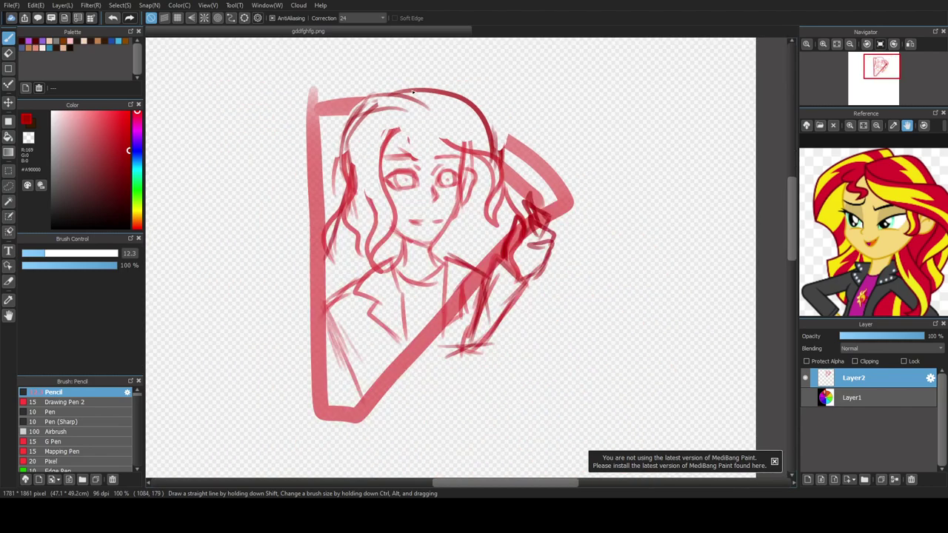
pyautogui.scroll(3, 419, 86)
pyautogui.press('e')
pyautogui.moveTo(414, 86)
pyautogui.mouseDown()
pyautogui.moveTo(365, 180)
pyautogui.moveTo(414, 101)
pyautogui.moveTo(570, 145)
pyautogui.mouseUp()
# Step: Sketch the outer hair line on the left side of the head and erase its upper end near the crown
pyautogui.press('b')
pyautogui.moveTo(413, 85)
pyautogui.mouseDown()
pyautogui.moveTo(364, 144)
pyautogui.moveTo(337, 245)
pyautogui.moveTo(345, 203)
pyautogui.mouseUp()
pyautogui.press('e')
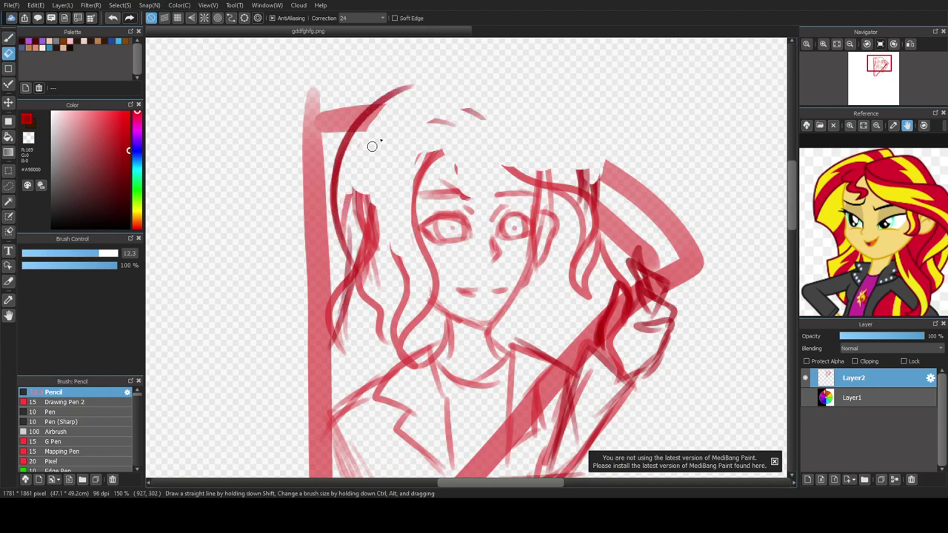
pyautogui.moveTo(392, 97); pyautogui.dragTo(369, 150)
# Step: Sketch a lower, rounded hair outline over the crown, joining the hair on both sides of the head
pyautogui.press('b')
pyautogui.moveTo(352, 253)
pyautogui.mouseDown()
pyautogui.moveTo(375, 162)
pyautogui.moveTo(427, 114)
pyautogui.mouseUp()
pyautogui.moveTo(356, 200)
pyautogui.mouseDown()
pyautogui.moveTo(405, 127)
pyautogui.moveTo(429, 123)
pyautogui.moveTo(407, 119)
pyautogui.moveTo(459, 112)
pyautogui.mouseUp()
pyautogui.moveTo(407, 135)
pyautogui.mouseDown()
pyautogui.moveTo(472, 114)
pyautogui.moveTo(539, 152)
pyautogui.moveTo(584, 202)
pyautogui.mouseUp()
pyautogui.moveTo(582, 166); pyautogui.dragTo(591, 203)
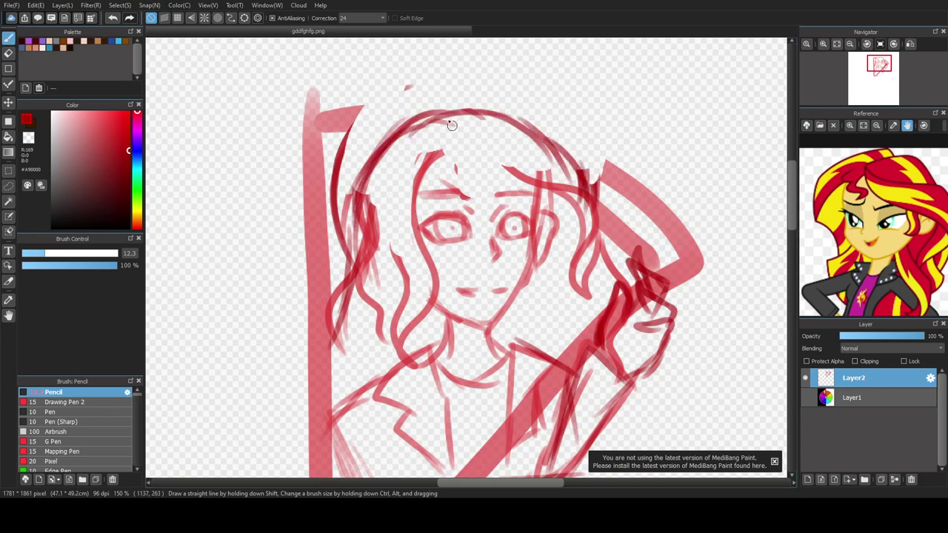
# Step: Replace the fringe on the right with a sweep from the parting that falls in a wavy lock beside the face
pyautogui.moveTo(469, 142)
pyautogui.mouseDown()
pyautogui.moveTo(538, 186)
pyautogui.moveTo(572, 222)
pyautogui.moveTo(552, 239)
pyautogui.moveTo(576, 288)
pyautogui.moveTo(593, 215)
pyautogui.mouseUp()
pyautogui.press('e')
pyautogui.press('b')
pyautogui.press('e')
pyautogui.moveTo(548, 194); pyautogui.dragTo(562, 223)
pyautogui.press('b')
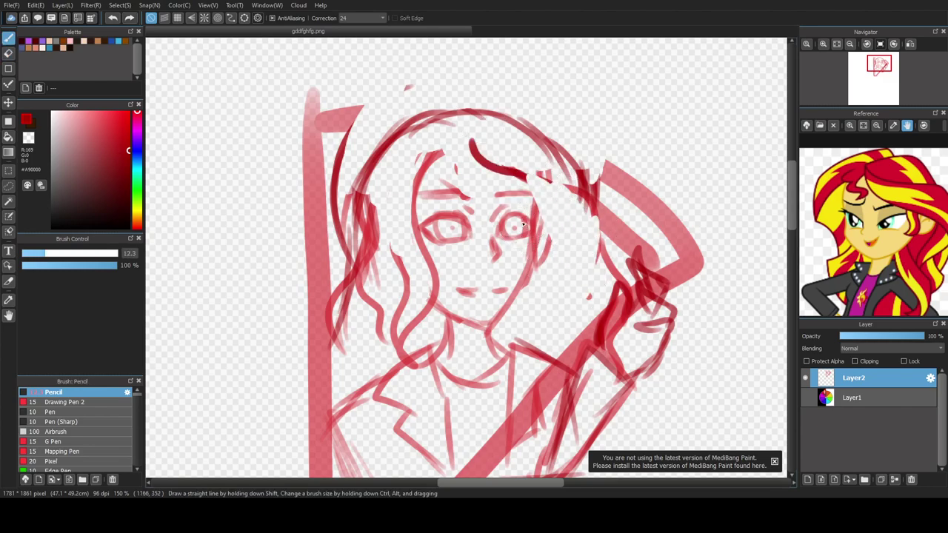
pyautogui.moveTo(544, 176); pyautogui.dragTo(552, 239)
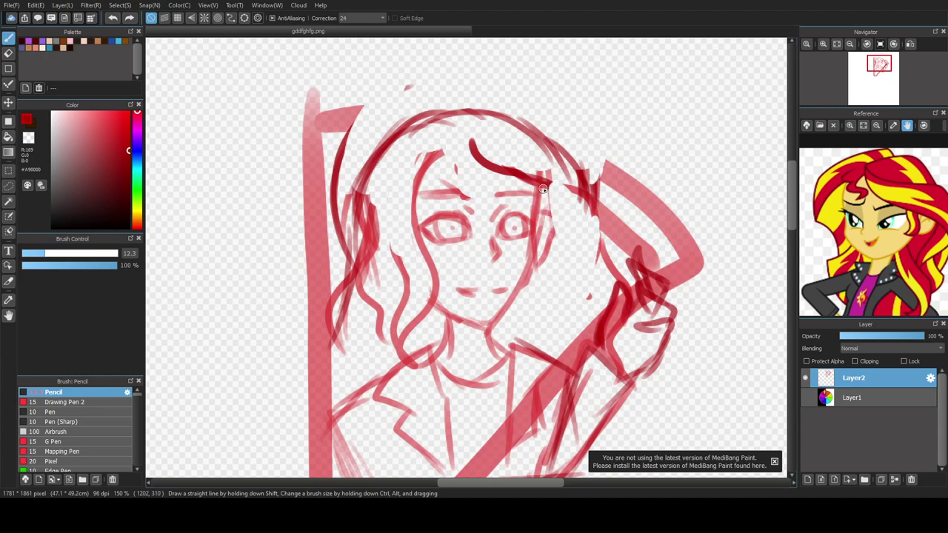
pyautogui.moveTo(529, 181)
pyautogui.mouseDown()
pyautogui.moveTo(563, 197)
pyautogui.moveTo(558, 261)
pyautogui.moveTo(573, 291)
pyautogui.mouseUp()
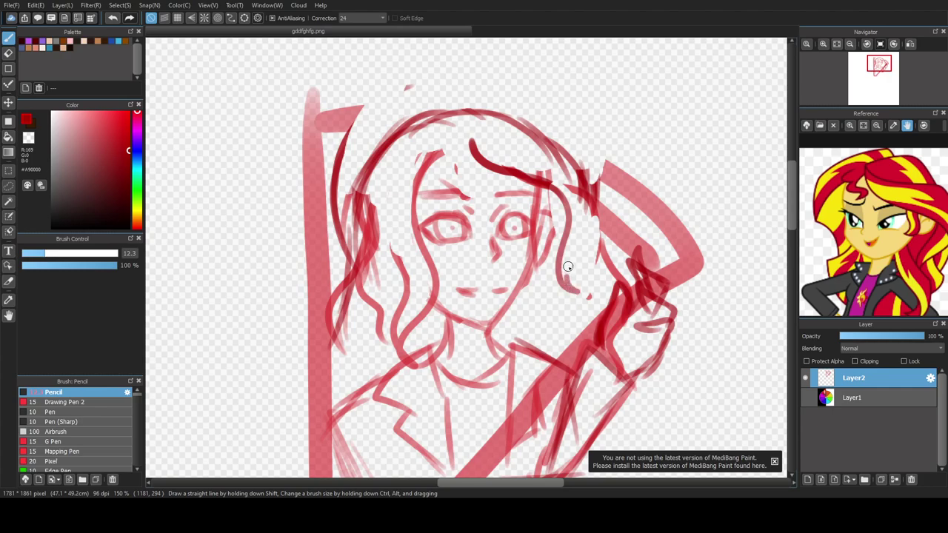
# Step: Sketch the outer hair lines downward, to the raised hand on the right and the shoulder on the left
pyautogui.moveTo(581, 180)
pyautogui.mouseDown()
pyautogui.moveTo(599, 262)
pyautogui.moveTo(608, 287)
pyautogui.mouseUp()
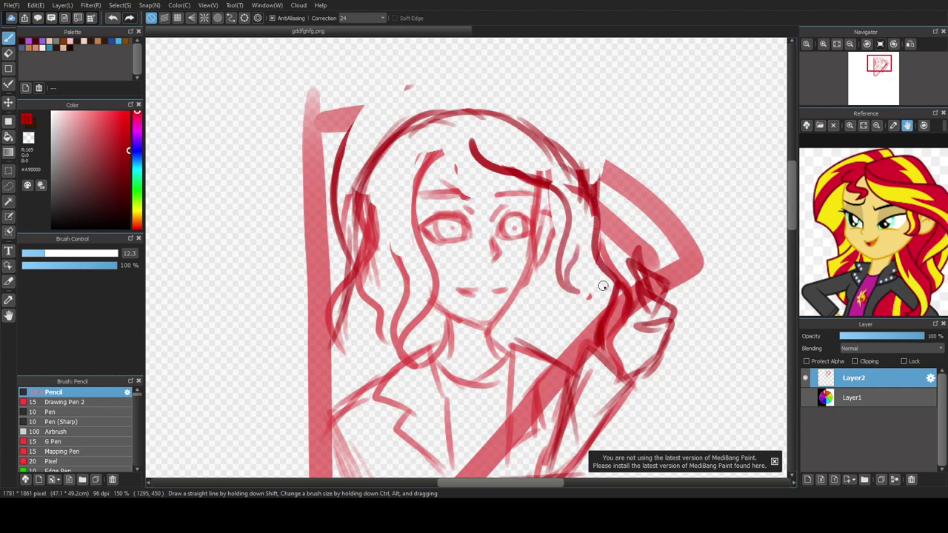
pyautogui.moveTo(361, 262)
pyautogui.mouseDown()
pyautogui.moveTo(332, 333)
pyautogui.moveTo(345, 366)
pyautogui.moveTo(337, 407)
pyautogui.mouseUp()
pyautogui.scroll(-3, 377, 316)
pyautogui.scroll(4, 385, 323)
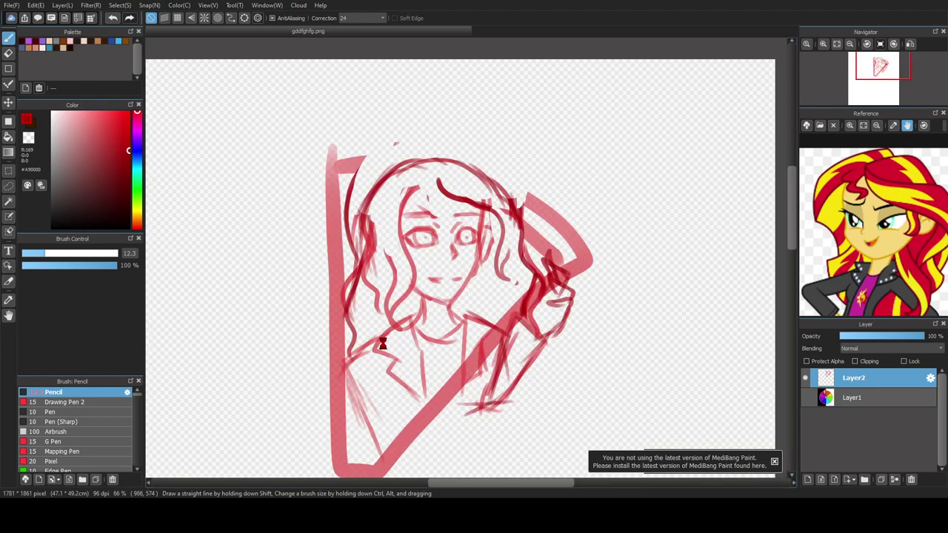
# Step: Sketch the small forehead curl beside the parting and complete the wavy right lock down to its tip
pyautogui.moveTo(481, 71)
pyautogui.mouseDown()
pyautogui.moveTo(460, 91)
pyautogui.moveTo(468, 115)
pyautogui.moveTo(460, 151)
pyautogui.moveTo(458, 109)
pyautogui.moveTo(433, 94)
pyautogui.moveTo(437, 86)
pyautogui.moveTo(415, 151)
pyautogui.mouseUp()
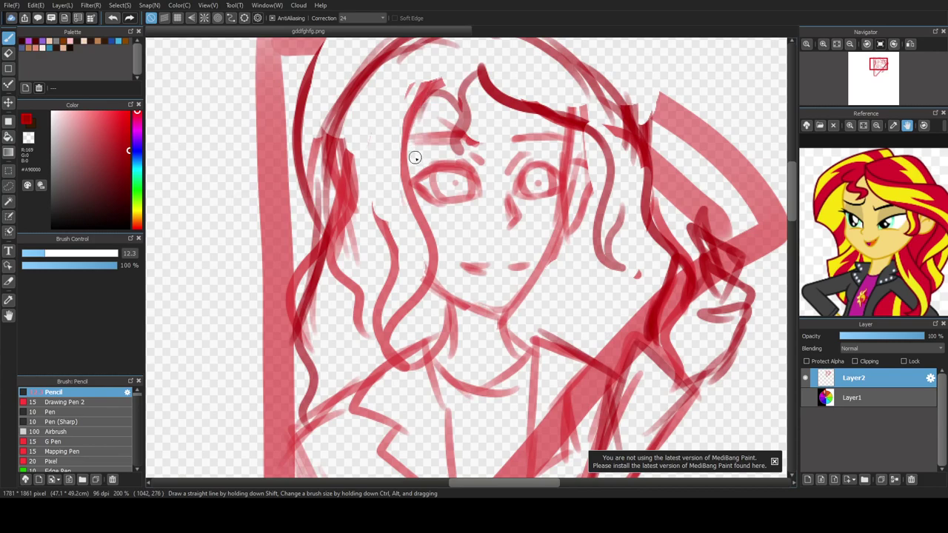
pyautogui.moveTo(606, 148); pyautogui.dragTo(624, 274)
pyautogui.moveTo(613, 171)
pyautogui.mouseDown()
pyautogui.moveTo(616, 277)
pyautogui.moveTo(624, 217)
pyautogui.mouseUp()
pyautogui.scroll(-2, 504, 241)
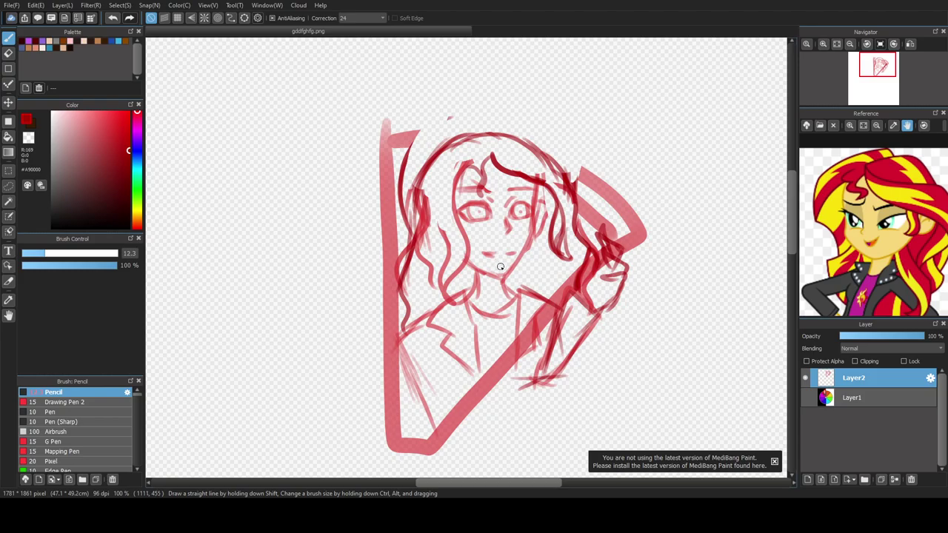
# Step: Sketch the ear between the cheek line and the right lock of hair
pyautogui.scroll(2, 500, 265)
pyautogui.scroll(2, 526, 183)
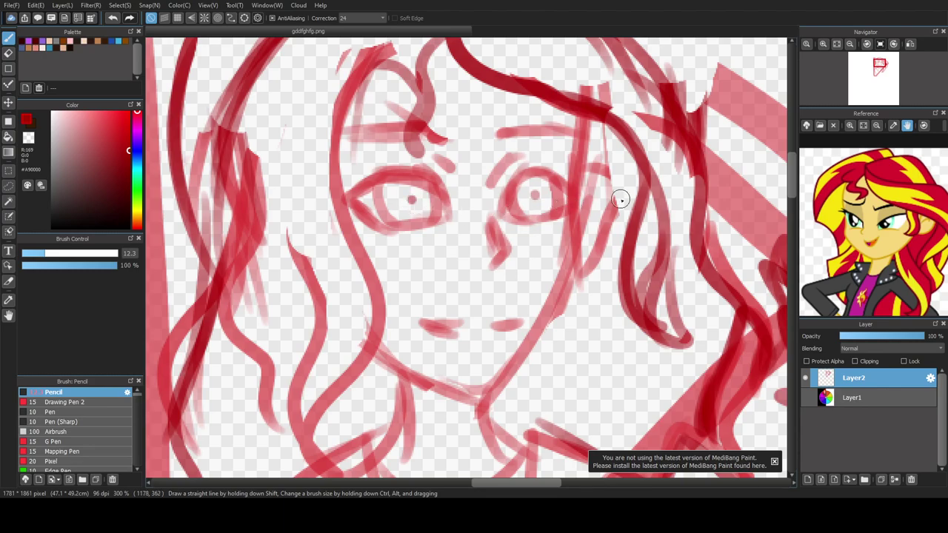
pyautogui.moveTo(585, 181)
pyautogui.mouseDown()
pyautogui.moveTo(612, 191)
pyautogui.moveTo(613, 218)
pyautogui.moveTo(587, 281)
pyautogui.mouseUp()
pyautogui.scroll(-4, 497, 226)
# Step: Darken the upper lids of both eyes and the left eye's outer corner, and reinforce the right eye's crease
pyautogui.scroll(5, 508, 244)
pyautogui.press('e')
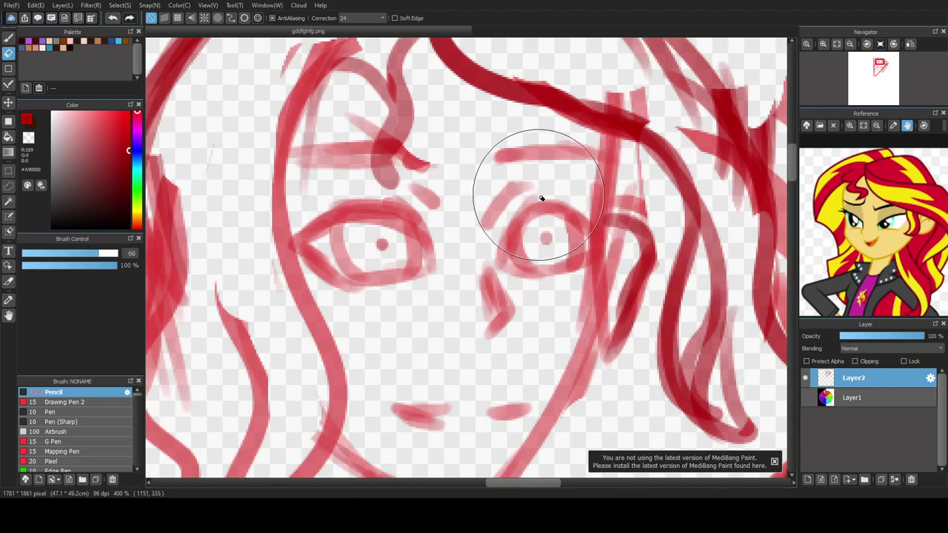
pyautogui.press('b')
pyautogui.moveTo(517, 243)
pyautogui.mouseDown()
pyautogui.moveTo(546, 209)
pyautogui.moveTo(575, 210)
pyautogui.mouseUp()
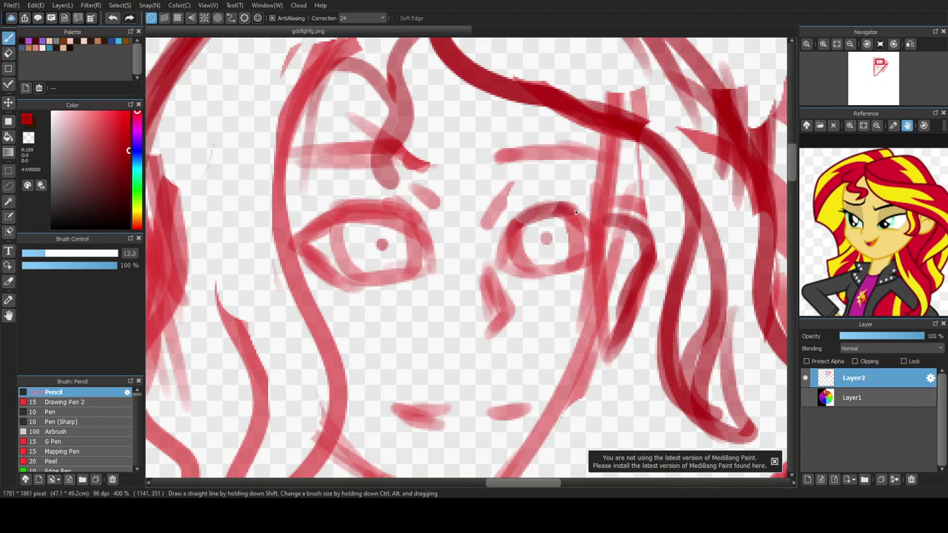
pyautogui.moveTo(508, 220); pyautogui.dragTo(535, 195)
pyautogui.moveTo(428, 216)
pyautogui.mouseDown()
pyautogui.moveTo(339, 223)
pyautogui.moveTo(360, 236)
pyautogui.moveTo(418, 241)
pyautogui.moveTo(370, 221)
pyautogui.moveTo(315, 234)
pyautogui.moveTo(326, 233)
pyautogui.moveTo(334, 271)
pyautogui.mouseUp()
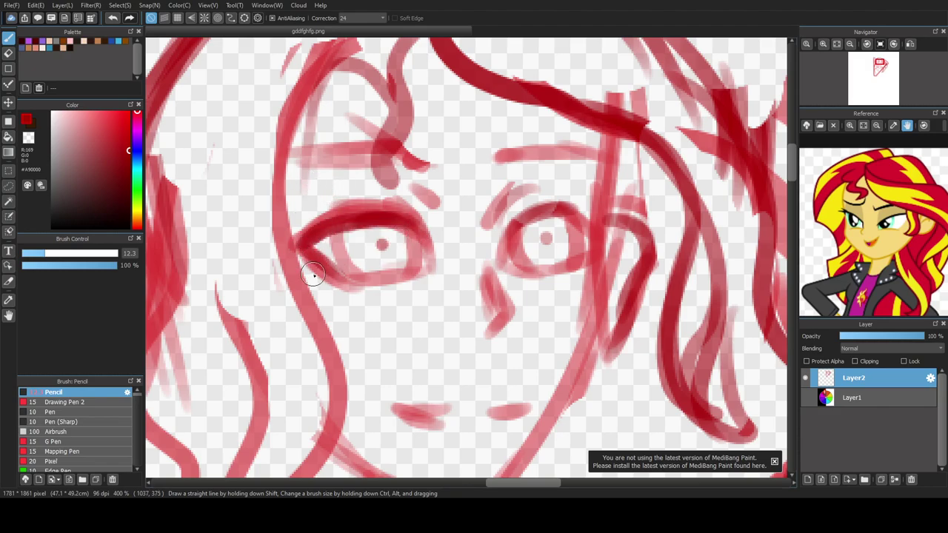
# Step: Sketch a slightly open, smiling mouth over the rough lip marks
pyautogui.scroll(-3, 330, 295)
pyautogui.scroll(-2, 324, 267)
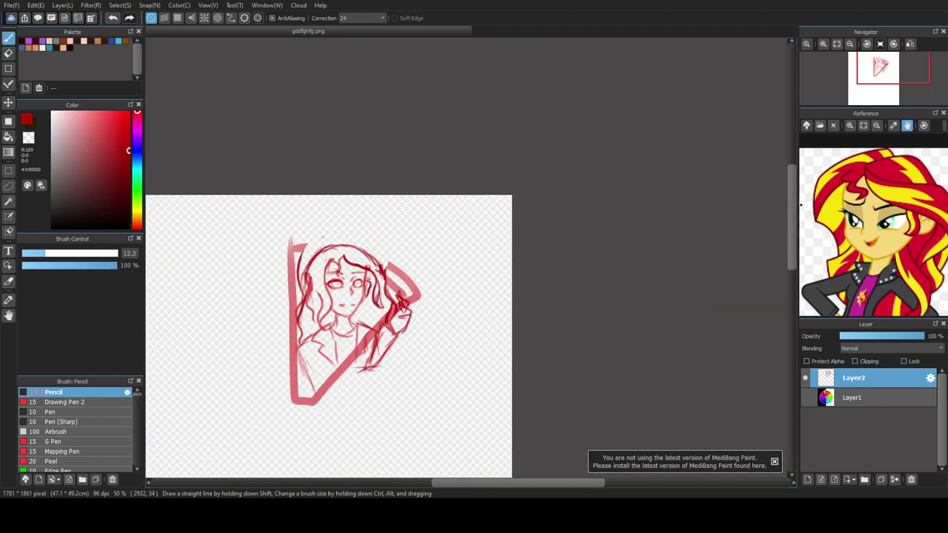
pyautogui.scroll(-2, 743, 202)
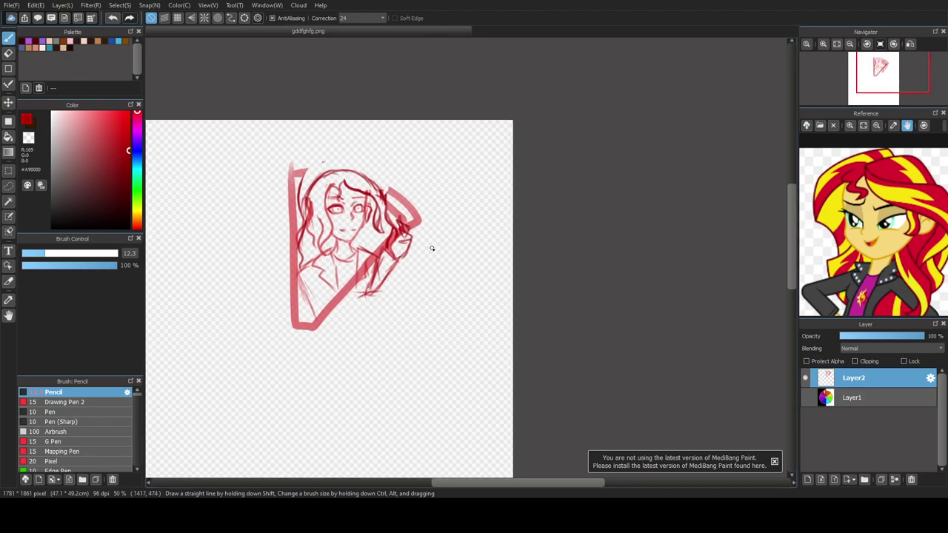
pyautogui.scroll(2, 345, 243)
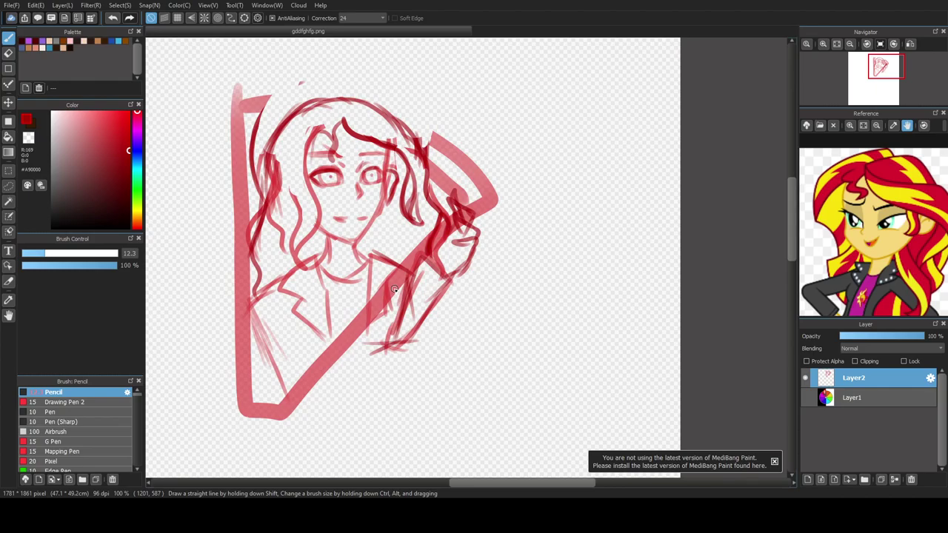
pyautogui.scroll(3, 378, 245)
pyautogui.moveTo(248, 168); pyautogui.dragTo(330, 164)
pyautogui.moveTo(256, 169)
pyautogui.mouseDown()
pyautogui.moveTo(288, 182)
pyautogui.moveTo(332, 167)
pyautogui.mouseUp()
pyautogui.scroll(-2, 322, 256)
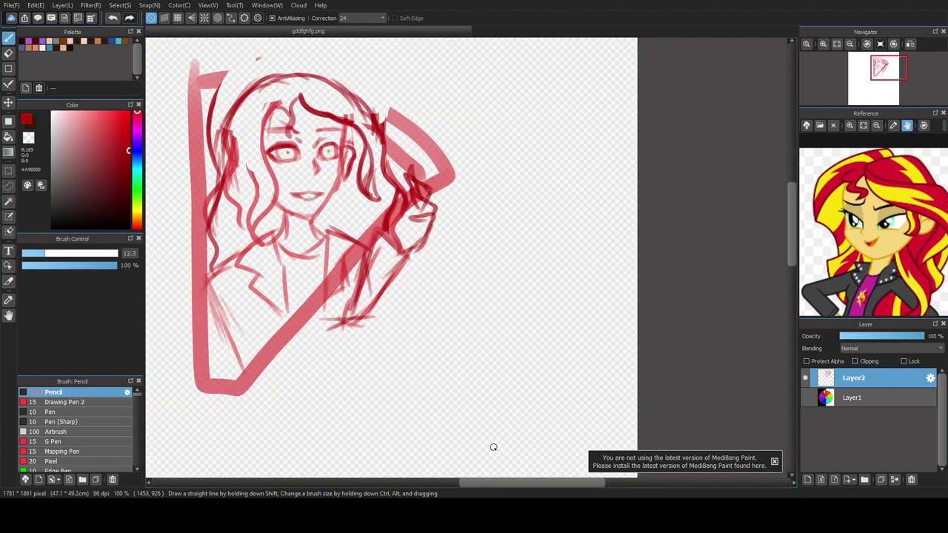
pyautogui.moveTo(485, 486); pyautogui.dragTo(482, 485)
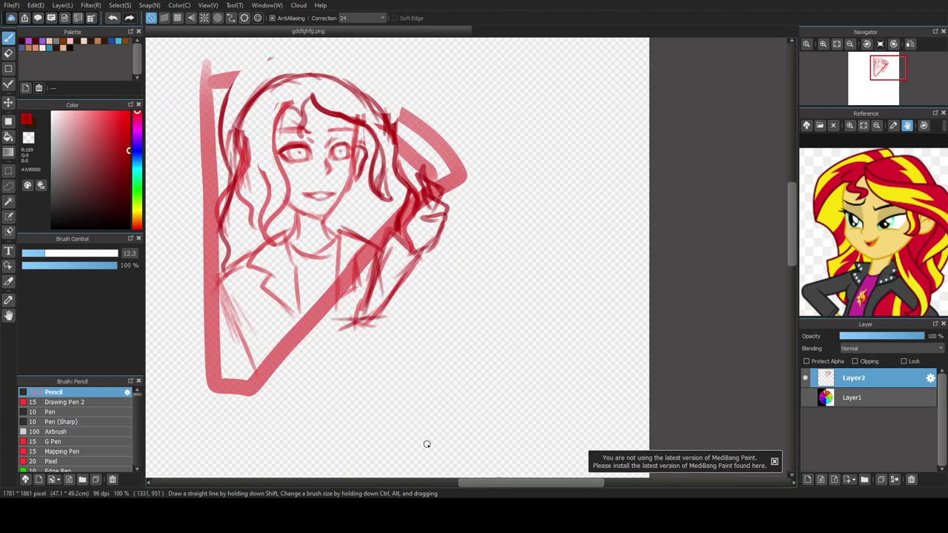
# Step: Add a new layer above the sketch and choose the size 10 Pen in dark red #5A0600
pyautogui.click(808, 479)
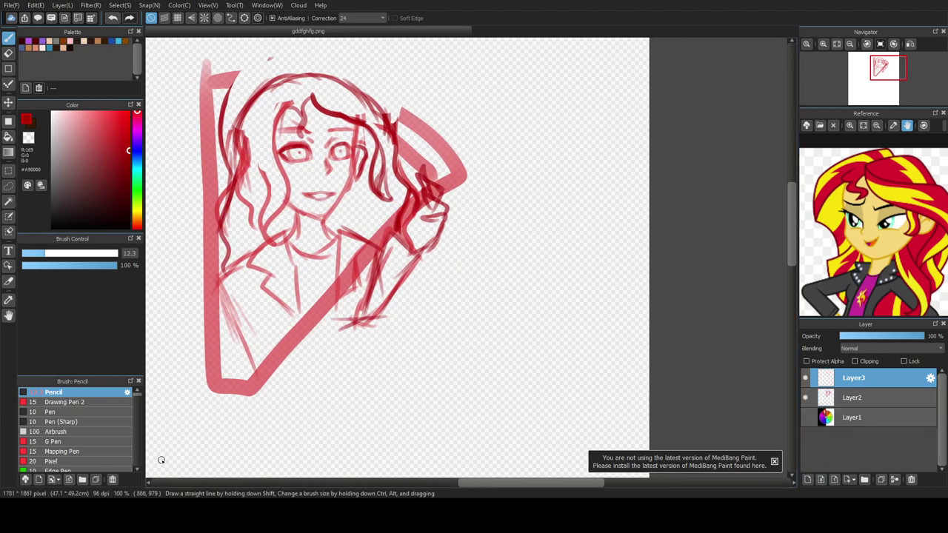
pyautogui.click(59, 412)
pyautogui.click(38, 42)
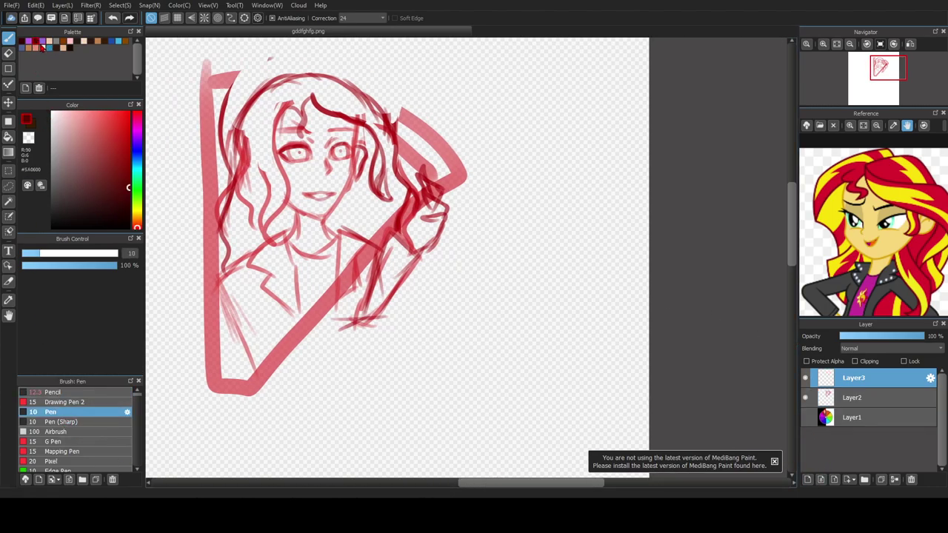
# Step: Ink the right fringe and lock, the forehead curl, and the left lock framing the face
pyautogui.scroll(2, 234, 119)
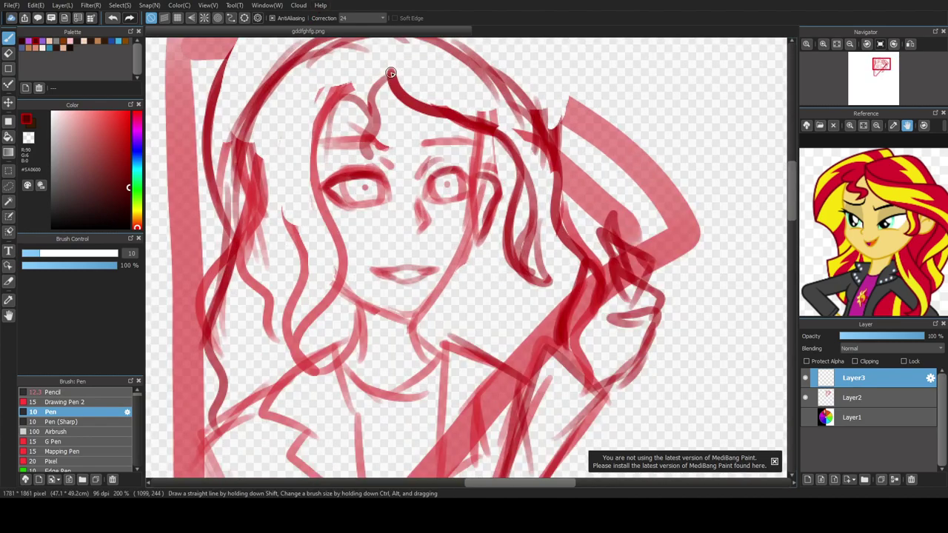
pyautogui.moveTo(392, 82)
pyautogui.mouseDown()
pyautogui.moveTo(409, 101)
pyautogui.moveTo(461, 112)
pyautogui.moveTo(509, 154)
pyautogui.moveTo(497, 260)
pyautogui.moveTo(534, 290)
pyautogui.moveTo(513, 280)
pyautogui.moveTo(524, 183)
pyautogui.mouseUp()
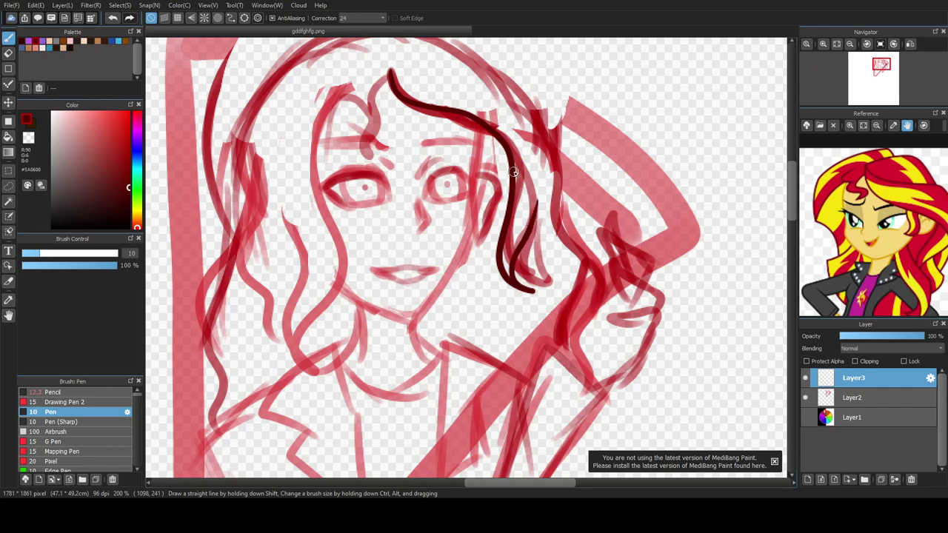
pyautogui.moveTo(388, 74)
pyautogui.mouseDown()
pyautogui.moveTo(369, 100)
pyautogui.moveTo(382, 121)
pyautogui.moveTo(366, 156)
pyautogui.mouseUp()
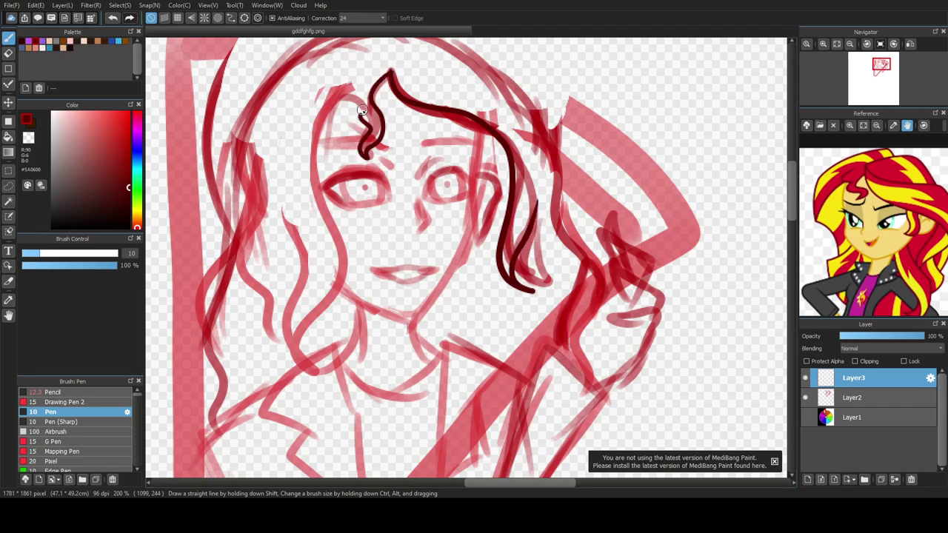
pyautogui.moveTo(349, 96)
pyautogui.mouseDown()
pyautogui.moveTo(324, 113)
pyautogui.moveTo(315, 150)
pyautogui.moveTo(338, 231)
pyautogui.moveTo(303, 364)
pyautogui.moveTo(293, 360)
pyautogui.moveTo(289, 303)
pyautogui.moveTo(296, 202)
pyautogui.mouseUp()
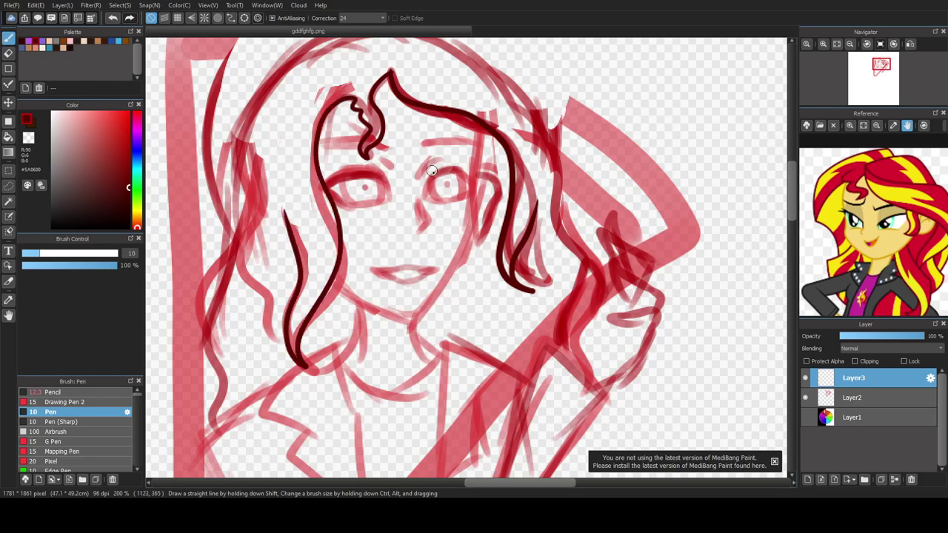
# Step: Ink the cheek, jaw and chin outline and the ear over the sketch
pyautogui.moveTo(473, 162)
pyautogui.mouseDown()
pyautogui.moveTo(476, 235)
pyautogui.moveTo(412, 323)
pyautogui.mouseUp()
pyautogui.moveTo(350, 291); pyautogui.dragTo(392, 315)
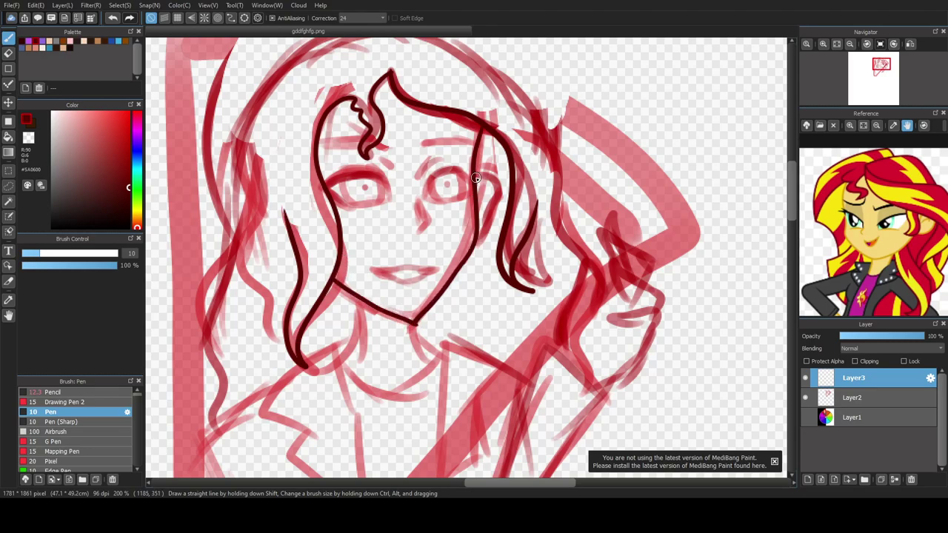
pyautogui.moveTo(499, 182); pyautogui.dragTo(489, 219)
pyautogui.scroll(5, 396, 280)
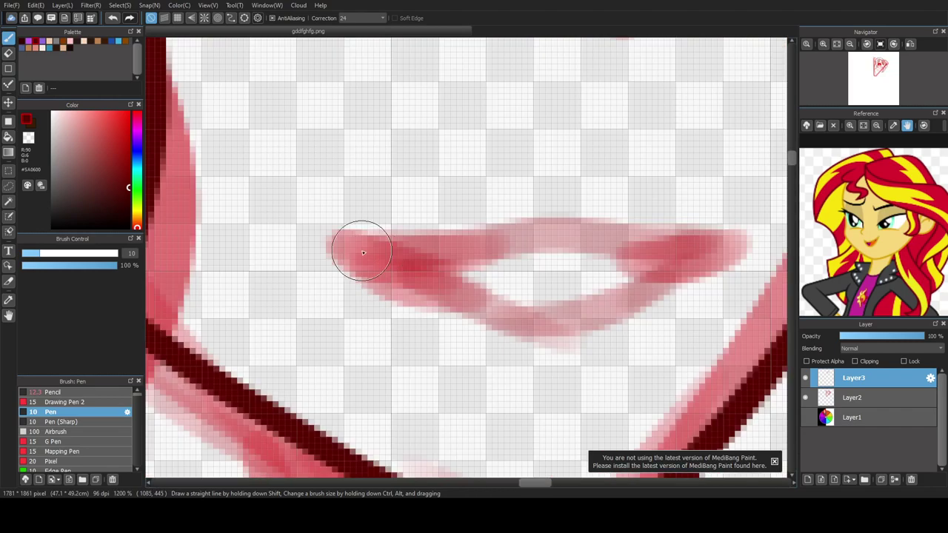
pyautogui.moveTo(354, 243)
pyautogui.mouseDown()
pyautogui.moveTo(410, 254)
pyautogui.moveTo(544, 225)
pyautogui.moveTo(698, 222)
pyautogui.moveTo(720, 231)
pyautogui.mouseUp()
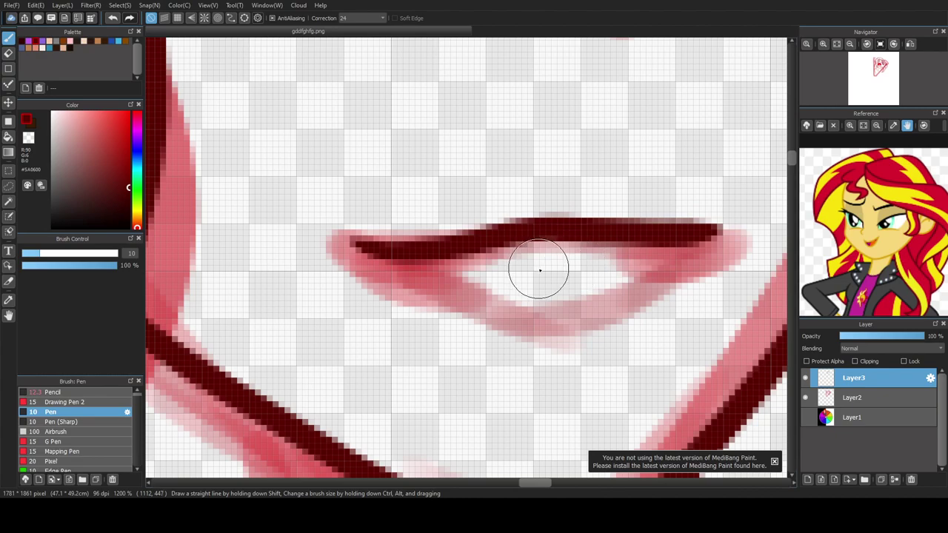
pyautogui.hotkey('ctrl', 'z')
pyautogui.moveTo(352, 241)
pyautogui.mouseDown()
pyautogui.moveTo(430, 222)
pyautogui.moveTo(592, 212)
pyautogui.mouseUp()
pyautogui.hotkey('ctrl', 'z')
# Step: Ink the upper and lower lines of the slightly open mouth and the angled line of the nose
pyautogui.moveTo(341, 232)
pyautogui.mouseDown()
pyautogui.moveTo(445, 239)
pyautogui.moveTo(609, 222)
pyautogui.moveTo(716, 233)
pyautogui.mouseUp()
pyautogui.moveTo(343, 235)
pyautogui.mouseDown()
pyautogui.moveTo(471, 302)
pyautogui.moveTo(543, 303)
pyautogui.moveTo(604, 289)
pyautogui.moveTo(650, 257)
pyautogui.mouseUp()
pyautogui.scroll(-5, 588, 216)
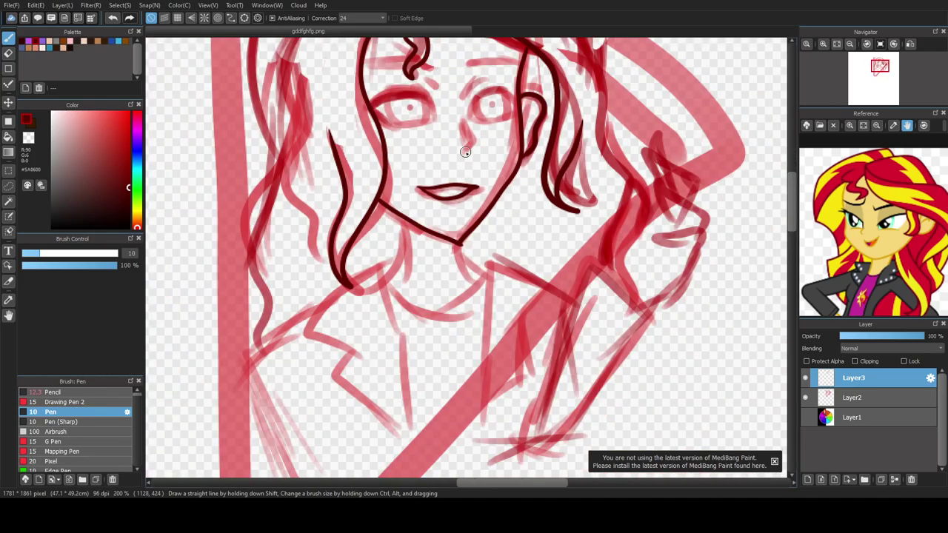
pyautogui.scroll(3, 455, 131)
pyautogui.moveTo(480, 102)
pyautogui.mouseDown()
pyautogui.moveTo(515, 162)
pyautogui.moveTo(503, 185)
pyautogui.mouseUp()
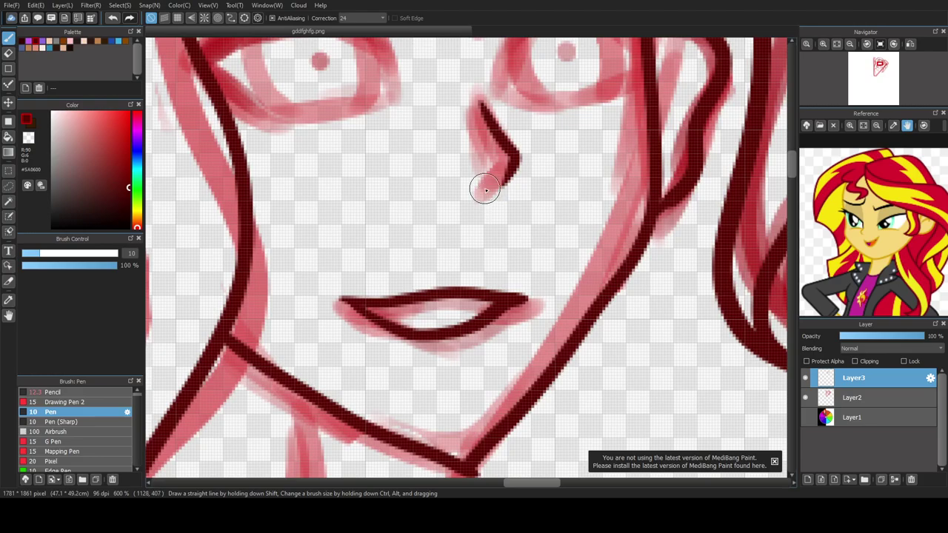
# Step: Ink the lids and iris edges of both eyes, plus a short brow stroke above each eye's inner corner
pyautogui.scroll(5, 791, 158)
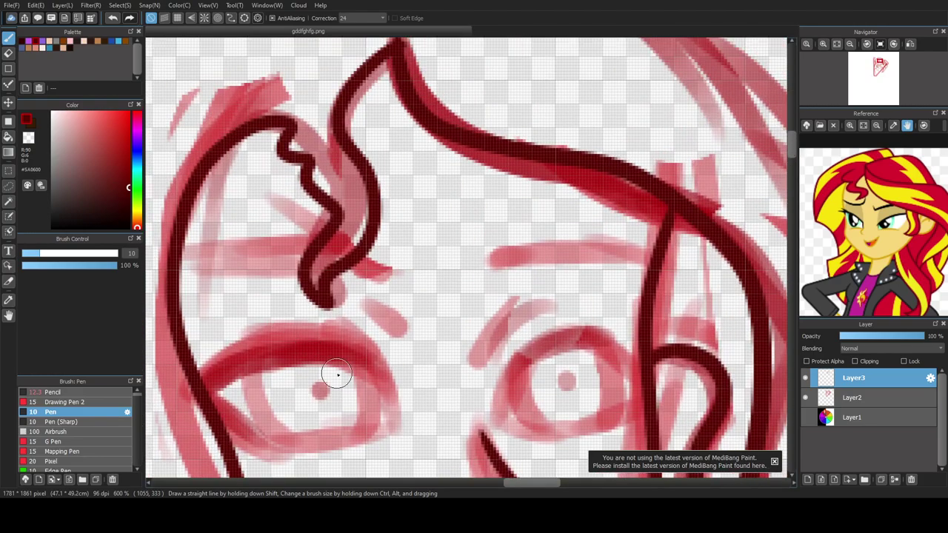
pyautogui.moveTo(396, 423)
pyautogui.mouseDown()
pyautogui.moveTo(374, 377)
pyautogui.moveTo(344, 354)
pyautogui.moveTo(257, 360)
pyautogui.moveTo(201, 389)
pyautogui.moveTo(213, 389)
pyautogui.moveTo(248, 437)
pyautogui.moveTo(385, 424)
pyautogui.mouseUp()
pyautogui.moveTo(502, 421)
pyautogui.mouseDown()
pyautogui.moveTo(503, 392)
pyautogui.moveTo(534, 356)
pyautogui.moveTo(572, 346)
pyautogui.moveTo(640, 369)
pyautogui.mouseUp()
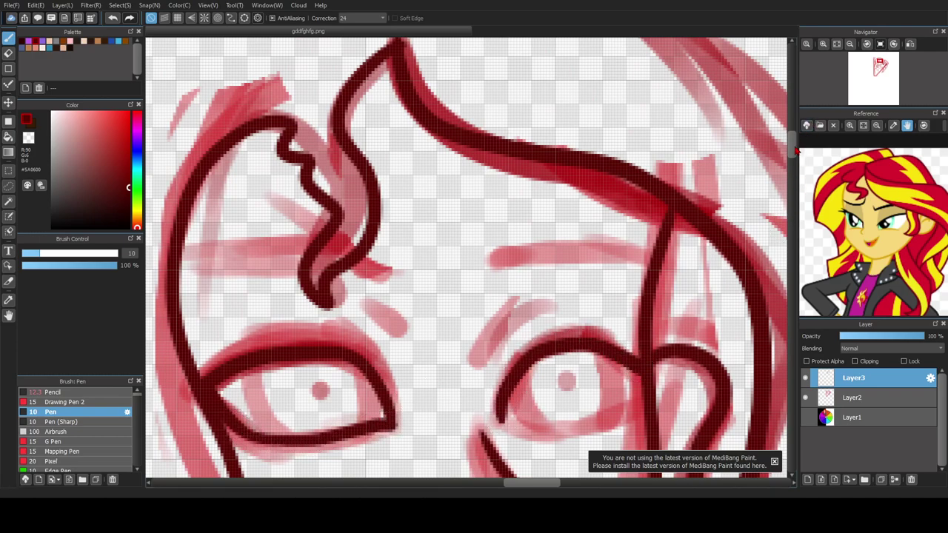
pyautogui.moveTo(794, 150); pyautogui.dragTo(793, 161)
pyautogui.moveTo(495, 246)
pyautogui.mouseDown()
pyautogui.moveTo(584, 252)
pyautogui.moveTo(623, 236)
pyautogui.moveTo(647, 193)
pyautogui.moveTo(600, 171)
pyautogui.moveTo(613, 215)
pyautogui.moveTo(599, 247)
pyautogui.mouseUp()
pyautogui.moveTo(519, 177)
pyautogui.mouseDown()
pyautogui.moveTo(524, 243)
pyautogui.moveTo(541, 249)
pyautogui.mouseUp()
pyautogui.moveTo(356, 180); pyautogui.dragTo(360, 245)
pyautogui.moveTo(254, 184)
pyautogui.mouseDown()
pyautogui.moveTo(281, 249)
pyautogui.moveTo(315, 253)
pyautogui.mouseUp()
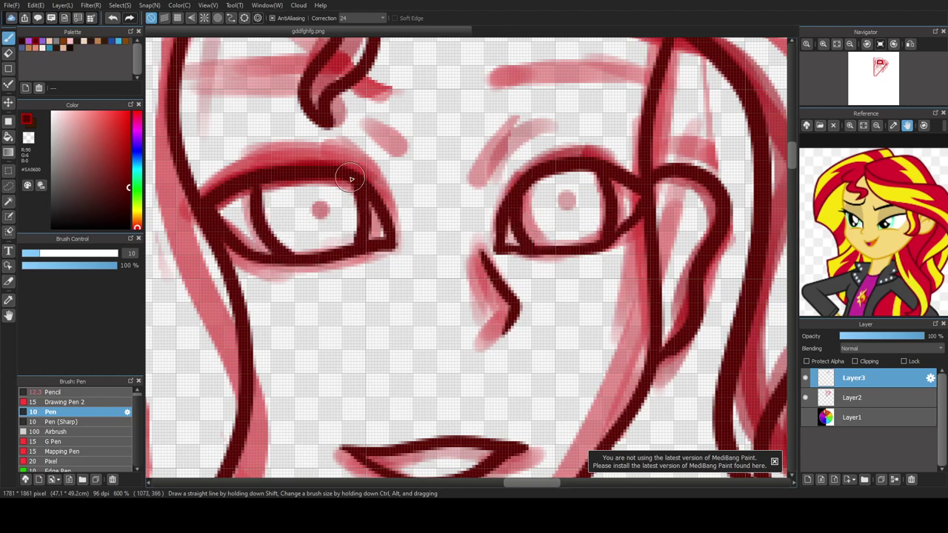
pyautogui.moveTo(361, 123); pyautogui.dragTo(406, 154)
pyautogui.moveTo(489, 159); pyautogui.dragTo(527, 140)
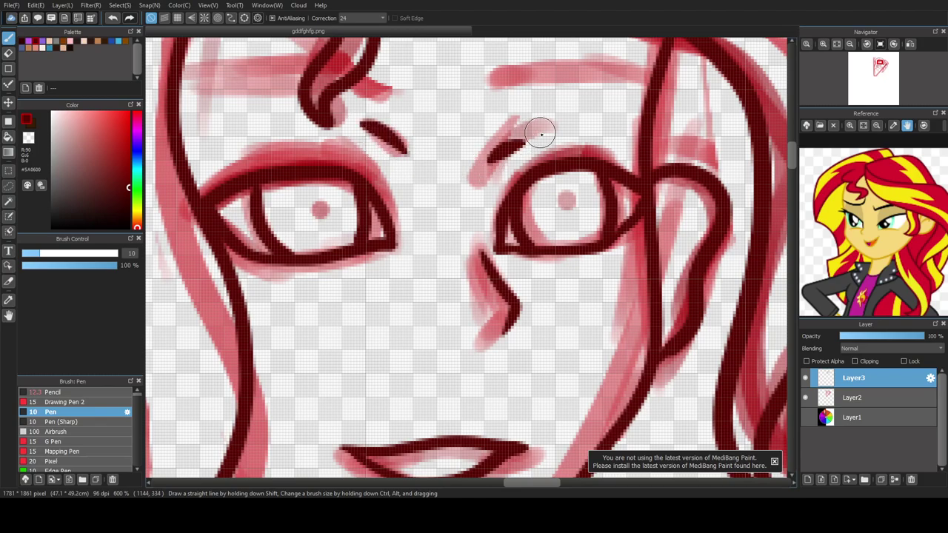
# Step: Compare the bust with the colour wheel artwork by briefly showing Layer1 and hiding it again
pyautogui.scroll(-2, 460, 262)
pyautogui.scroll(-3, 501, 321)
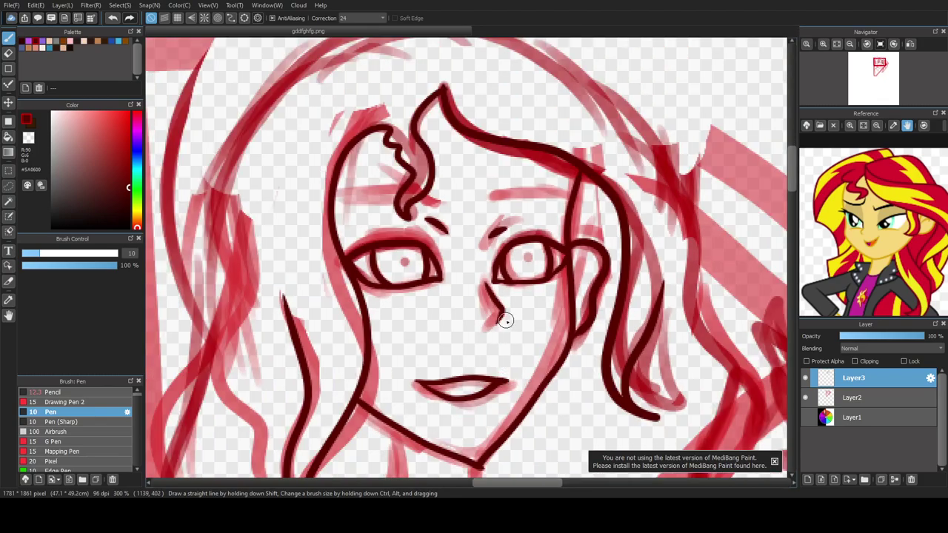
pyautogui.moveTo(793, 219); pyautogui.dragTo(796, 243)
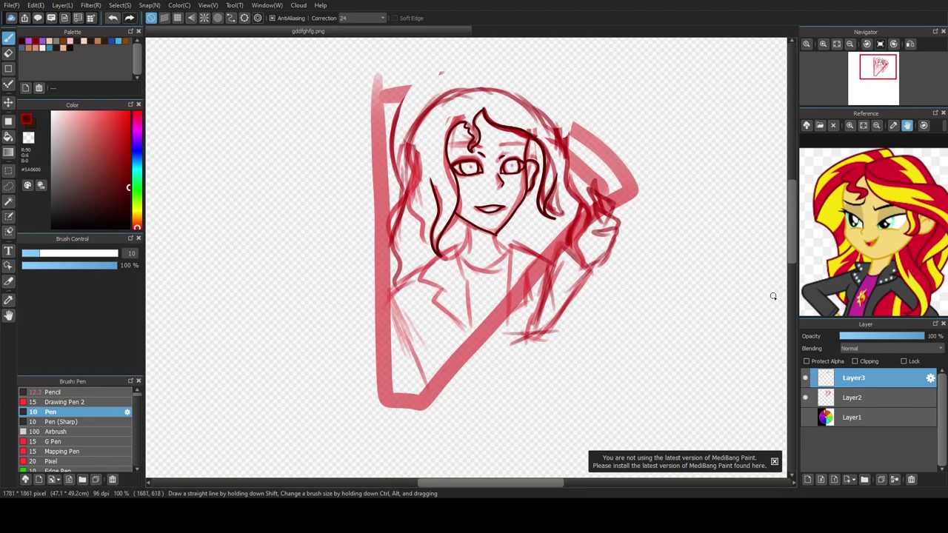
pyautogui.click(806, 418)
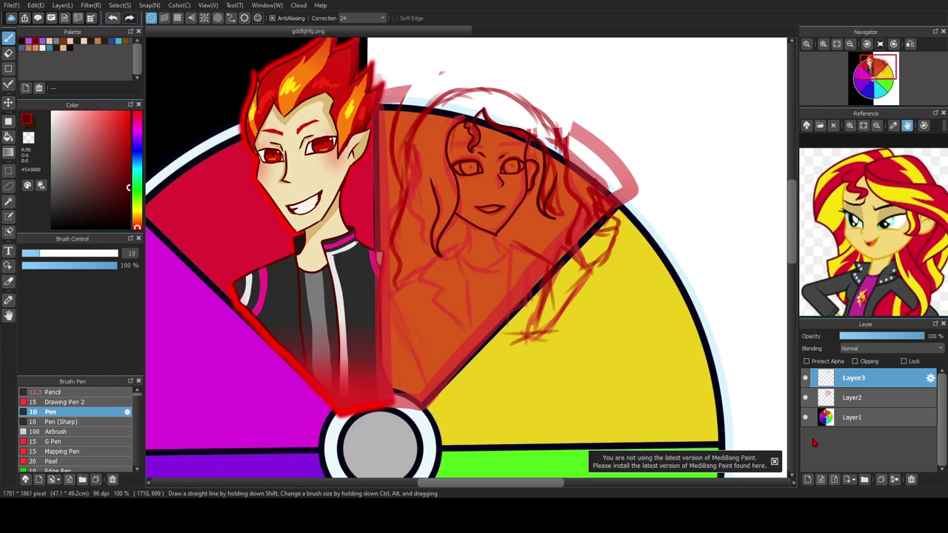
pyautogui.click(805, 418)
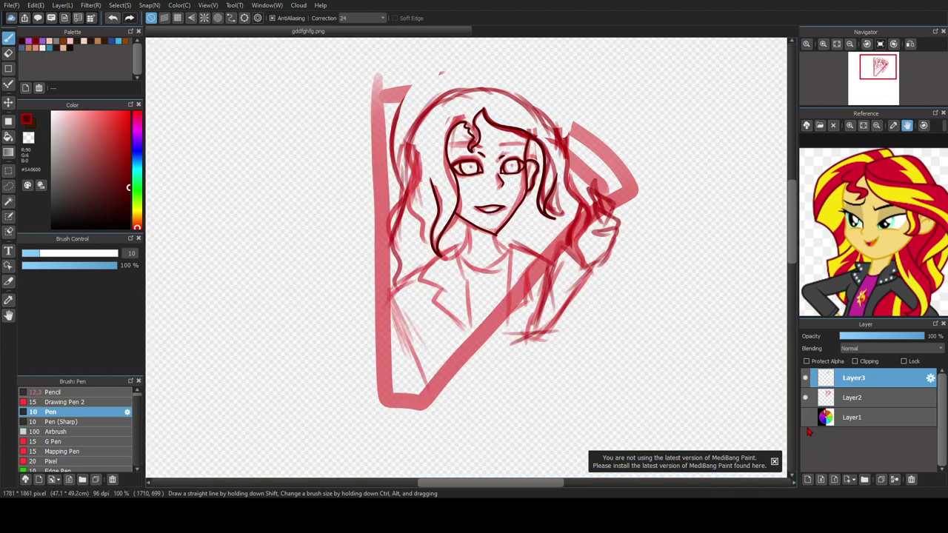
# Step: Ink the wavy outer contour of the left hair and its inner strands curling above the shoulder
pyautogui.scroll(2, 465, 136)
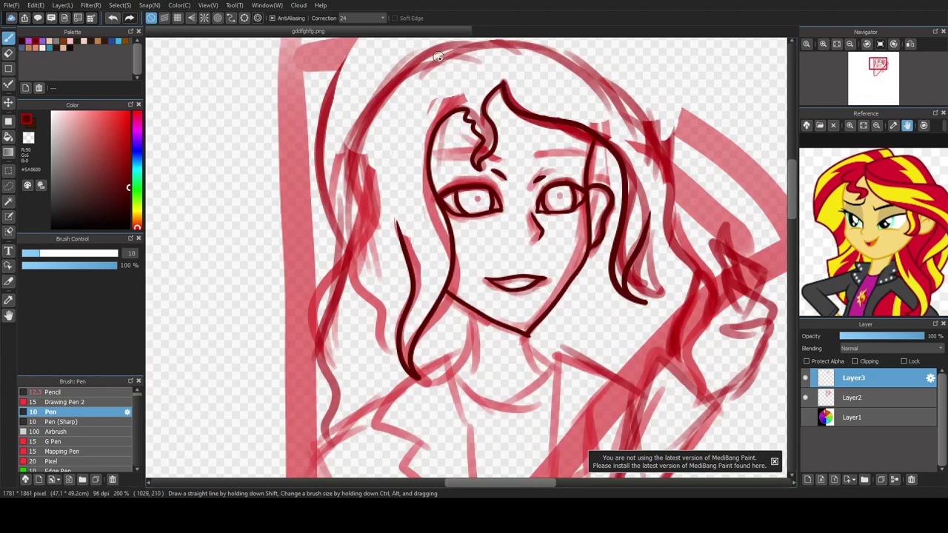
pyautogui.moveTo(423, 62)
pyautogui.mouseDown()
pyautogui.moveTo(345, 196)
pyautogui.moveTo(323, 293)
pyautogui.moveTo(341, 427)
pyautogui.mouseUp()
pyautogui.moveTo(365, 206)
pyautogui.mouseDown()
pyautogui.moveTo(364, 388)
pyautogui.moveTo(379, 387)
pyautogui.mouseUp()
pyautogui.moveTo(384, 323); pyautogui.dragTo(402, 313)
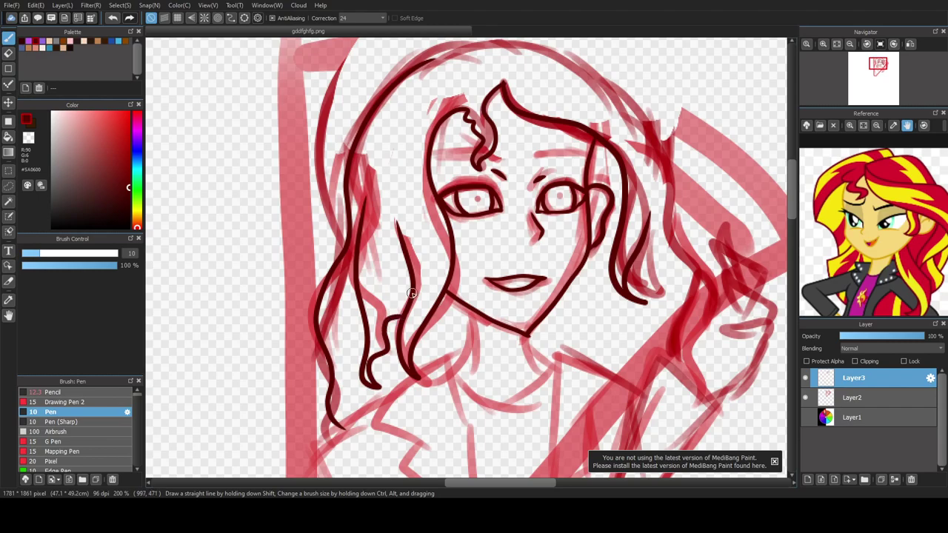
# Step: Ink the hair contour over the crown and down the right side to the raised hand
pyautogui.moveTo(441, 53)
pyautogui.mouseDown()
pyautogui.moveTo(620, 66)
pyautogui.moveTo(636, 79)
pyautogui.mouseUp()
pyautogui.scroll(3, 666, 192)
pyautogui.hotkey('ctrl', 'z')
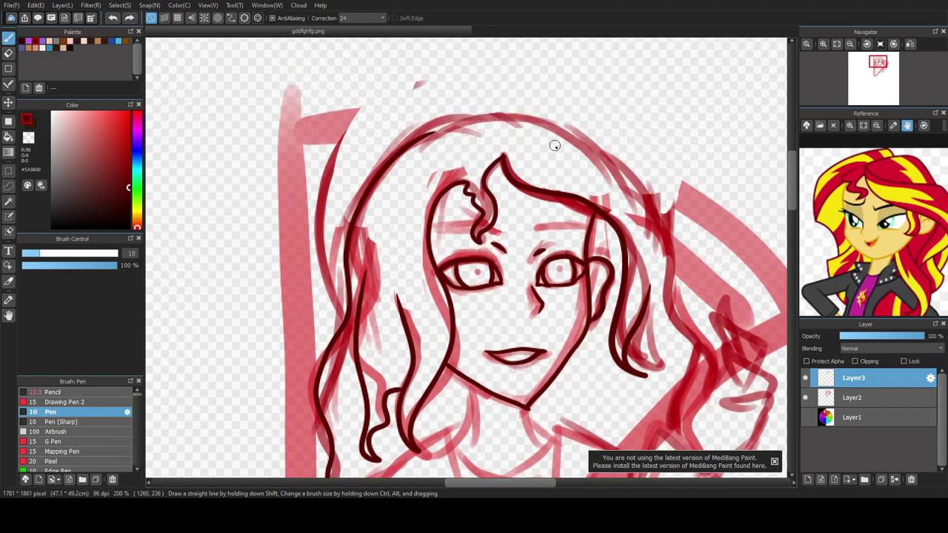
pyautogui.moveTo(432, 130)
pyautogui.mouseDown()
pyautogui.moveTo(491, 101)
pyautogui.moveTo(651, 160)
pyautogui.moveTo(698, 347)
pyautogui.mouseUp()
# Step: Ink the raised hand's thumb, fingers, palm and wrist over the sketch
pyautogui.scroll(-5, 705, 273)
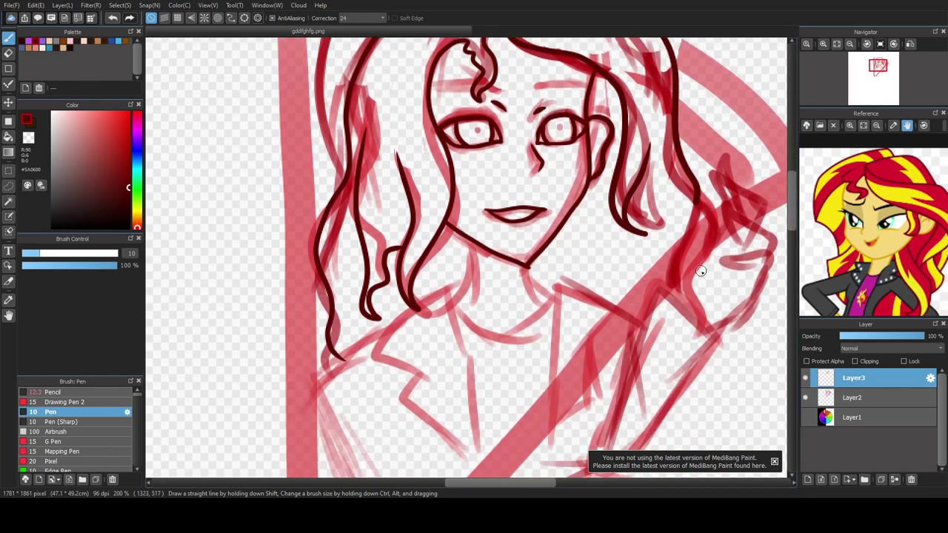
pyautogui.moveTo(668, 275); pyautogui.dragTo(688, 222)
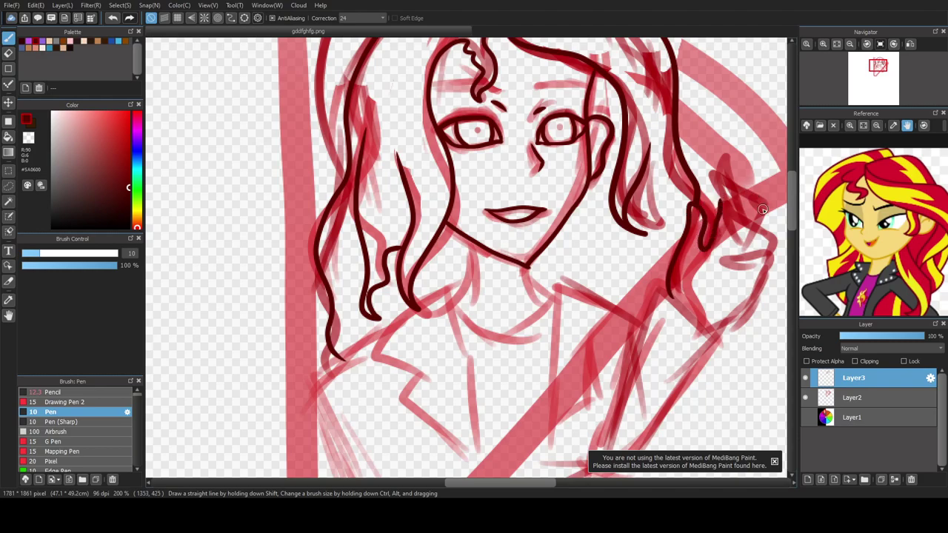
pyautogui.moveTo(770, 254)
pyautogui.mouseDown()
pyautogui.moveTo(722, 254)
pyautogui.moveTo(724, 173)
pyautogui.mouseUp()
pyautogui.moveTo(737, 189); pyautogui.dragTo(722, 176)
pyautogui.moveTo(766, 277)
pyautogui.mouseDown()
pyautogui.moveTo(753, 306)
pyautogui.moveTo(711, 344)
pyautogui.mouseUp()
# Step: Ink the raised arm's jacket sleeve: the cuff across the wrist, both forearm edges and the elbow
pyautogui.scroll(-1, 679, 311)
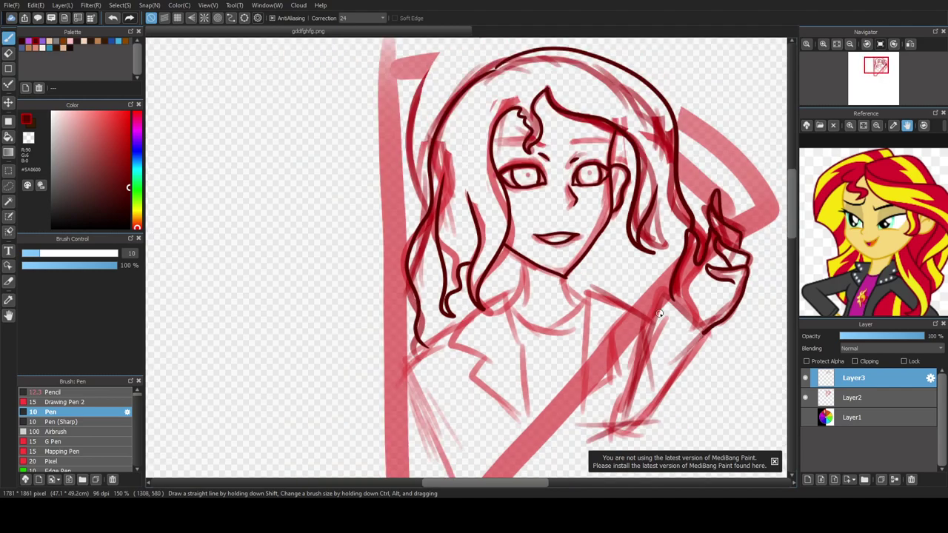
pyautogui.moveTo(520, 486); pyautogui.dragTo(547, 486)
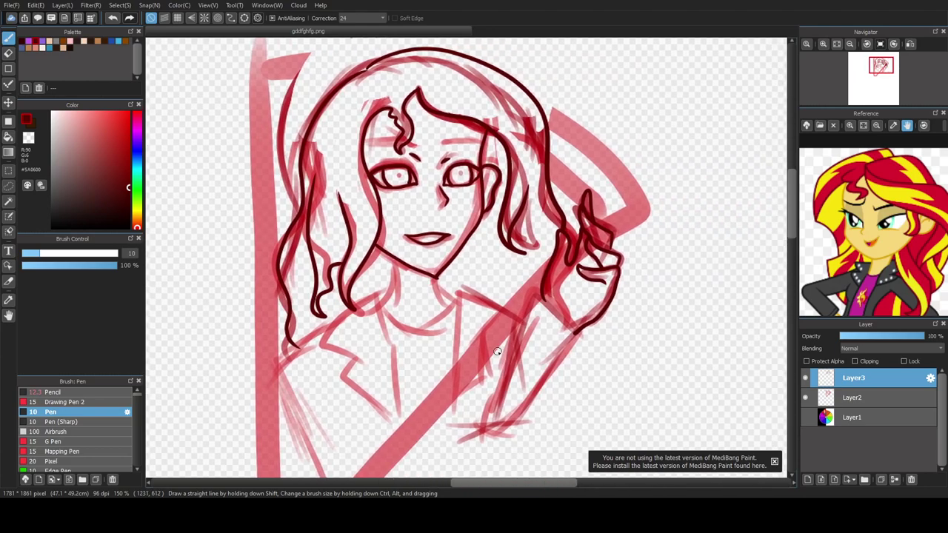
pyautogui.scroll(1, 521, 364)
pyautogui.moveTo(546, 277)
pyautogui.mouseDown()
pyautogui.moveTo(604, 321)
pyautogui.moveTo(600, 343)
pyautogui.moveTo(501, 472)
pyautogui.moveTo(480, 461)
pyautogui.moveTo(483, 415)
pyautogui.mouseUp()
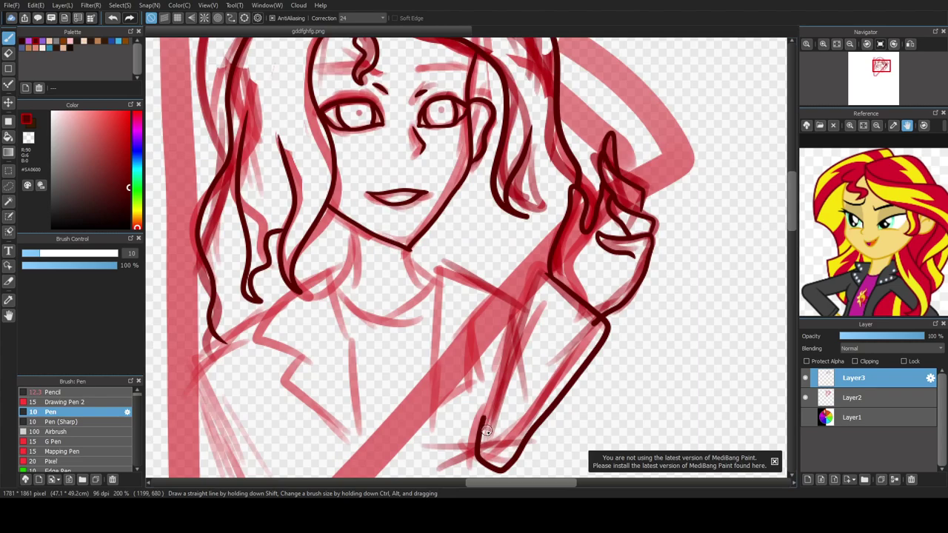
pyautogui.press('e')
pyautogui.press('p')
pyautogui.moveTo(487, 460); pyautogui.dragTo(449, 419)
pyautogui.moveTo(550, 274)
pyautogui.mouseDown()
pyautogui.moveTo(528, 292)
pyautogui.moveTo(488, 389)
pyautogui.mouseUp()
# Step: Ink both sides of the neck and the notched left lapel with its inner jacket edge
pyautogui.moveTo(351, 225); pyautogui.dragTo(337, 273)
pyautogui.moveTo(411, 251)
pyautogui.mouseDown()
pyautogui.moveTo(421, 284)
pyautogui.moveTo(432, 285)
pyautogui.mouseUp()
pyautogui.scroll(-2, 345, 285)
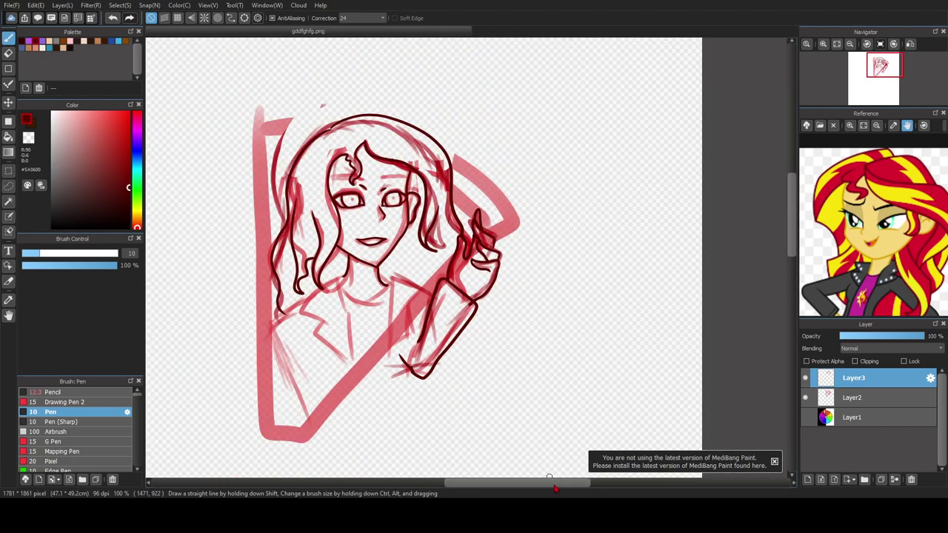
pyautogui.moveTo(540, 474); pyautogui.dragTo(514, 494)
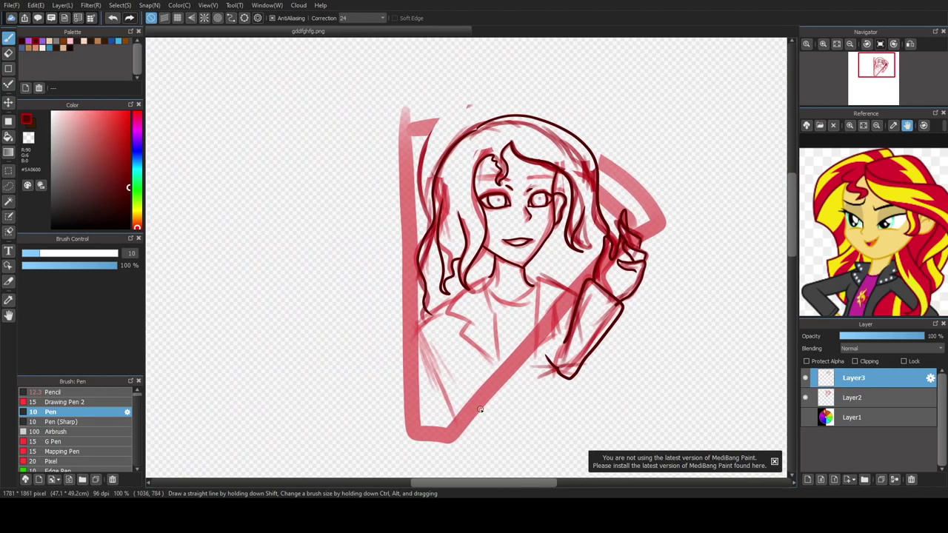
pyautogui.scroll(2, 480, 410)
pyautogui.moveTo(501, 139)
pyautogui.mouseDown()
pyautogui.moveTo(428, 195)
pyautogui.moveTo(411, 222)
pyautogui.moveTo(448, 229)
pyautogui.moveTo(443, 272)
pyautogui.moveTo(513, 333)
pyautogui.mouseUp()
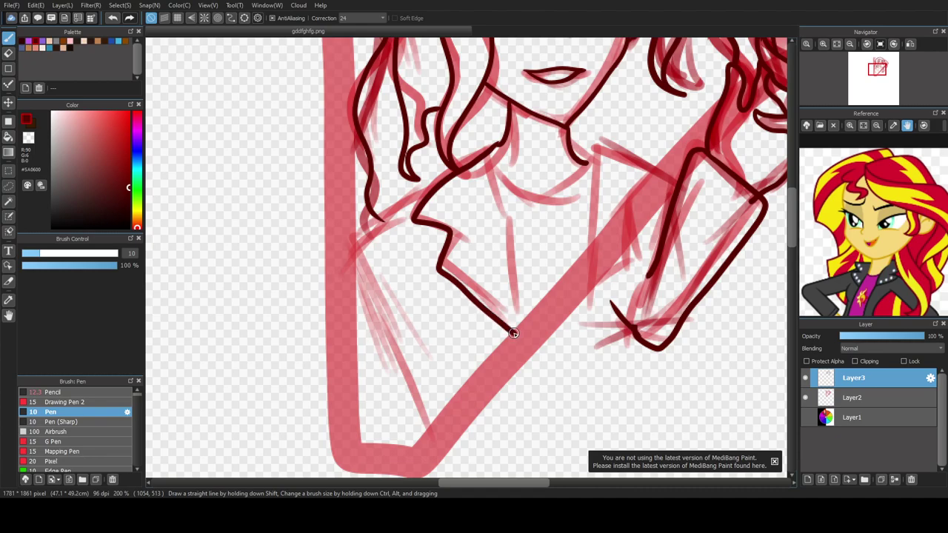
pyautogui.moveTo(499, 145); pyautogui.dragTo(518, 334)
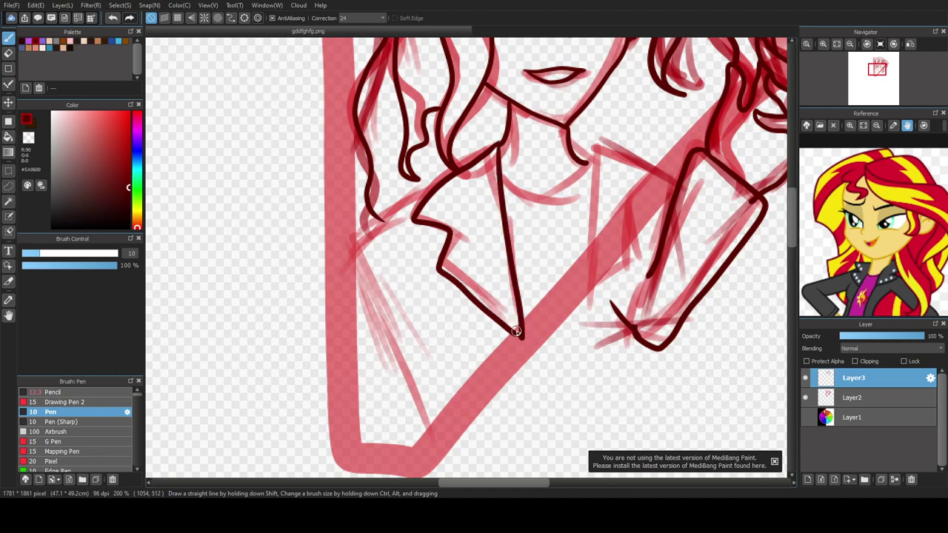
# Step: Ink the left shoulder and side of the jacket, the right shoulder line and the notched right lapel
pyautogui.moveTo(426, 187)
pyautogui.mouseDown()
pyautogui.moveTo(350, 251)
pyautogui.moveTo(362, 297)
pyautogui.moveTo(436, 427)
pyautogui.mouseUp()
pyautogui.moveTo(592, 164); pyautogui.dragTo(587, 331)
pyautogui.moveTo(594, 154); pyautogui.dragTo(677, 194)
pyautogui.moveTo(603, 165)
pyautogui.mouseDown()
pyautogui.moveTo(658, 196)
pyautogui.moveTo(621, 236)
pyautogui.moveTo(635, 294)
pyautogui.moveTo(589, 325)
pyautogui.mouseUp()
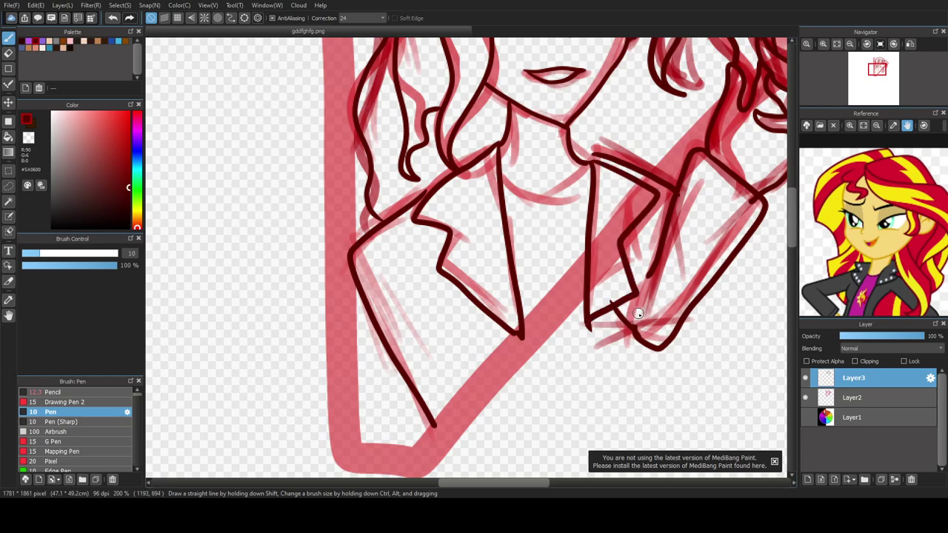
# Step: Ink the slanted lower edge of the bust, extend both jacket opening edges to it, and add the shirt's curved neckline
pyautogui.moveTo(644, 339)
pyautogui.mouseDown()
pyautogui.moveTo(432, 436)
pyautogui.moveTo(428, 421)
pyautogui.mouseUp()
pyautogui.moveTo(520, 327); pyautogui.dragTo(534, 387)
pyautogui.moveTo(589, 331); pyautogui.dragTo(597, 362)
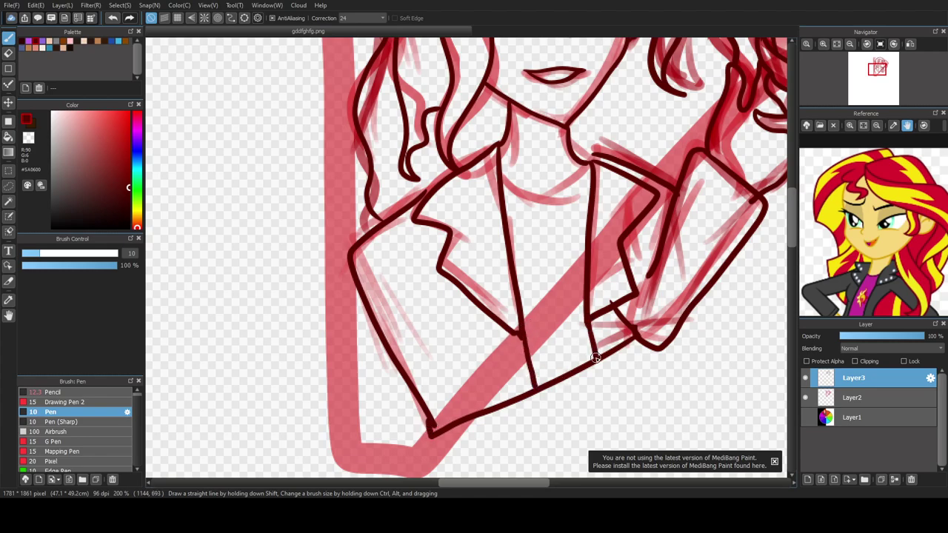
pyautogui.moveTo(499, 169)
pyautogui.mouseDown()
pyautogui.moveTo(527, 206)
pyautogui.moveTo(560, 207)
pyautogui.moveTo(585, 158)
pyautogui.mouseUp()
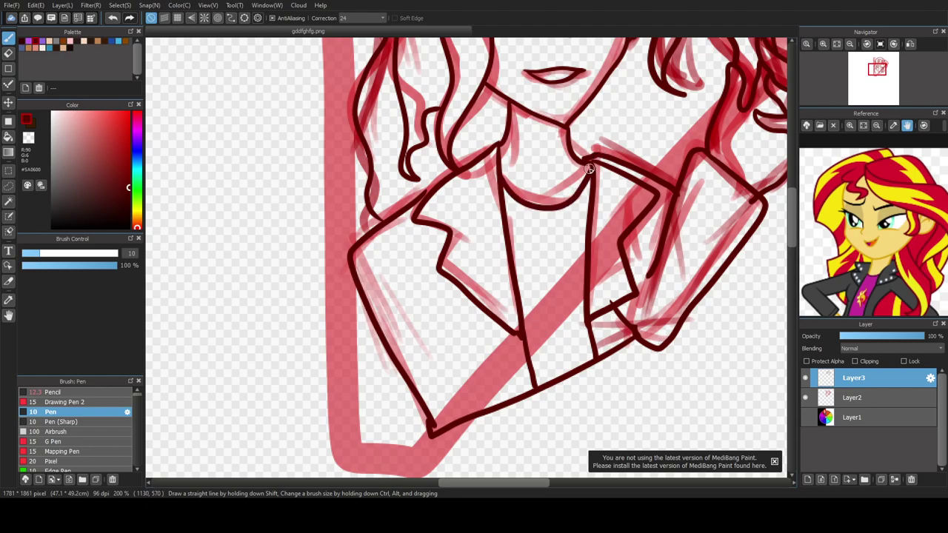
# Step: Touch up the line where the right lapel meets the sleeve and hide the rough sketch on Layer2
pyautogui.scroll(-2, 544, 196)
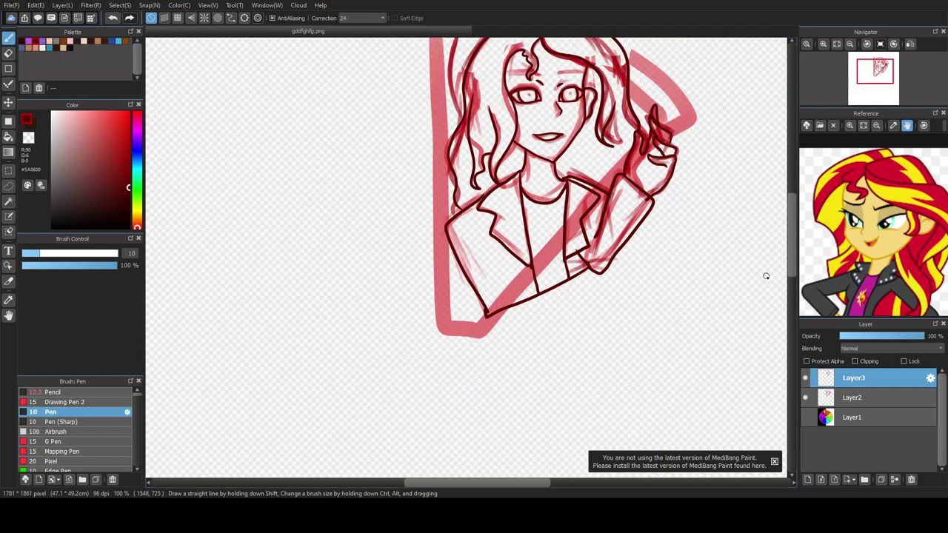
pyautogui.scroll(3, 786, 248)
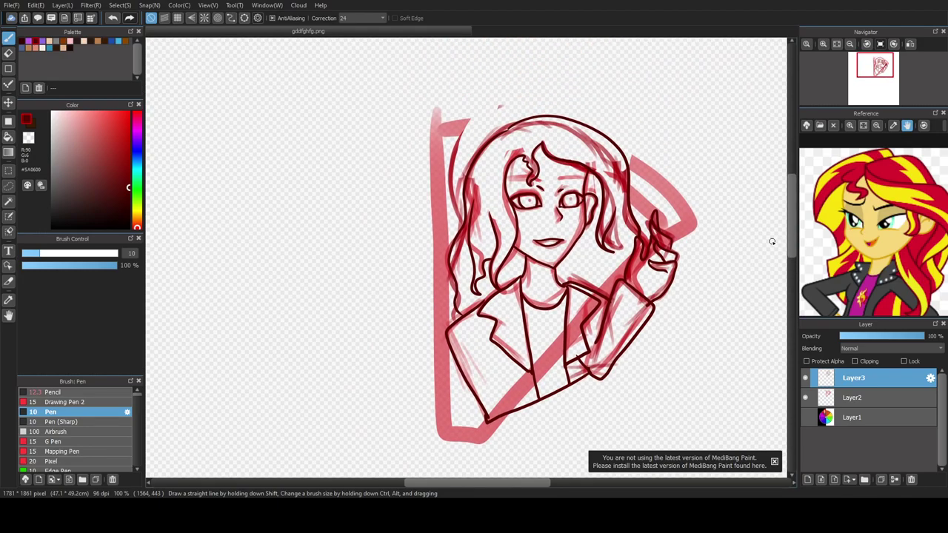
pyautogui.moveTo(796, 235)
pyautogui.mouseDown()
pyautogui.moveTo(796, 220)
pyautogui.moveTo(800, 258)
pyautogui.mouseUp()
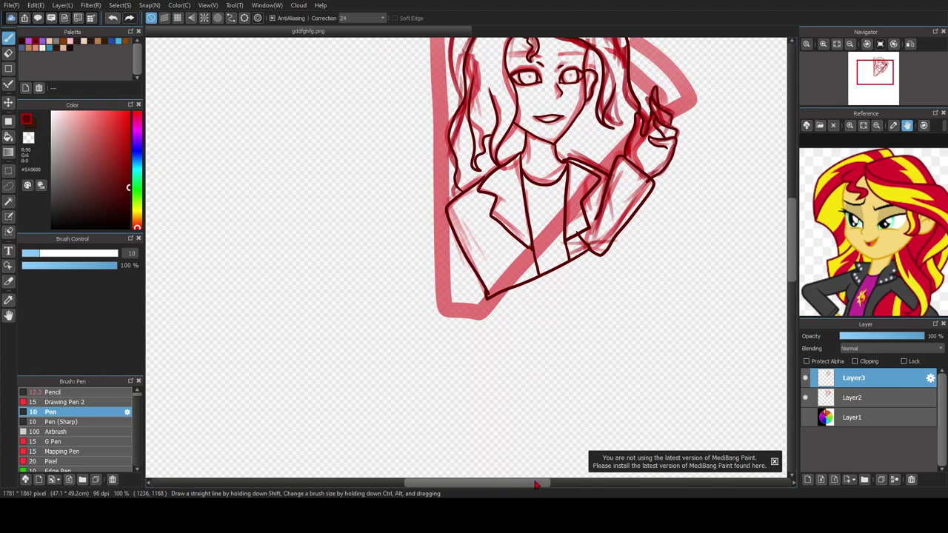
pyautogui.moveTo(536, 485); pyautogui.dragTo(574, 484)
pyautogui.moveTo(797, 276)
pyautogui.mouseDown()
pyautogui.moveTo(793, 247)
pyautogui.moveTo(797, 275)
pyautogui.mouseUp()
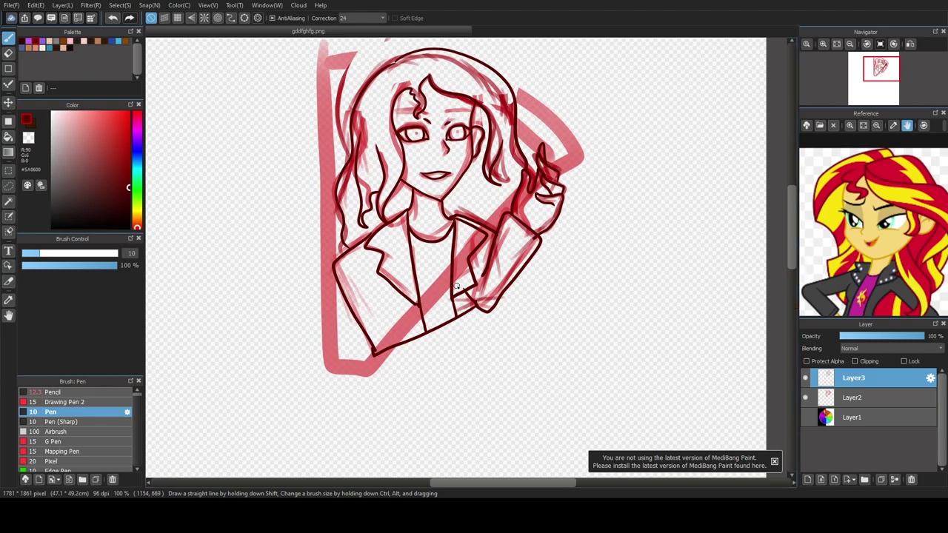
pyautogui.scroll(2, 456, 286)
pyautogui.moveTo(485, 287); pyautogui.dragTo(472, 299)
pyautogui.scroll(-3, 454, 291)
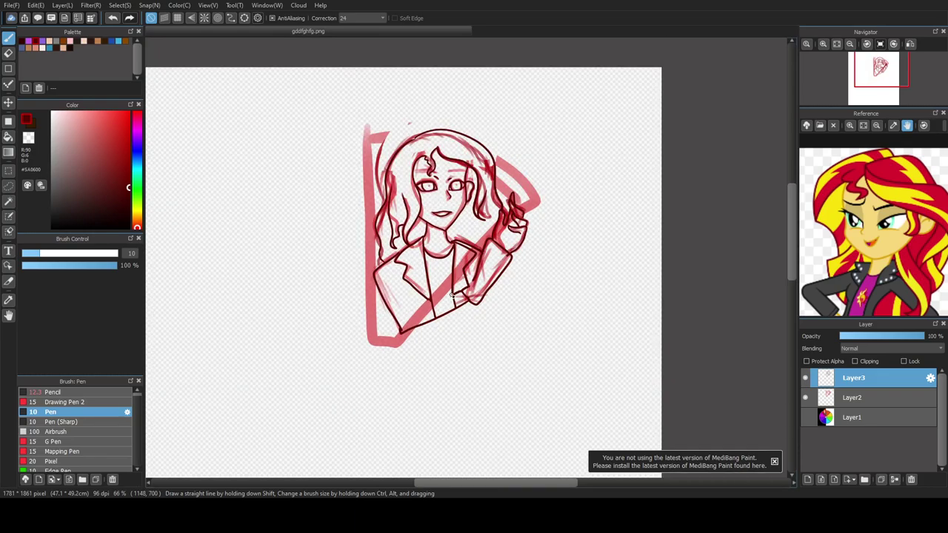
pyautogui.click(805, 398)
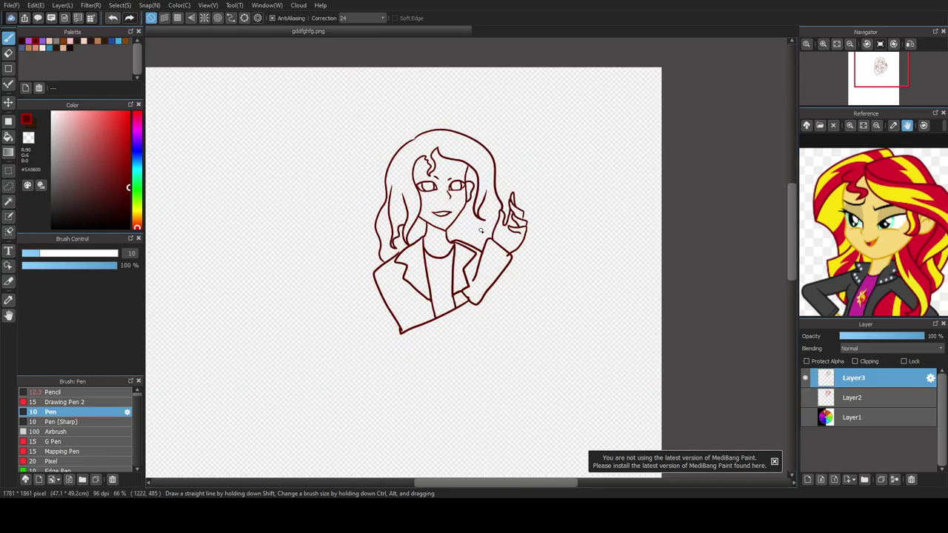
# Step: Choose the Bucket tool with the bright orange colour #FF6307
pyautogui.scroll(3, 480, 232)
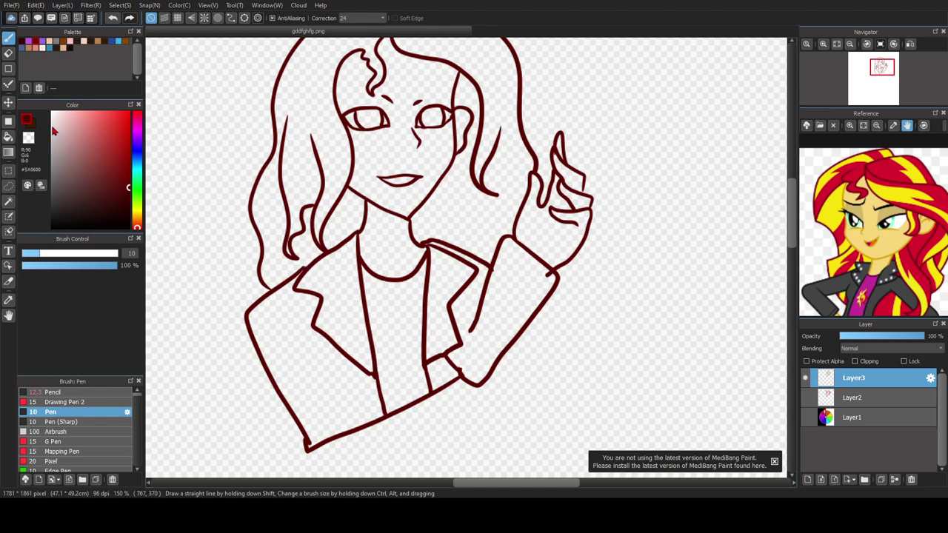
pyautogui.press('g')
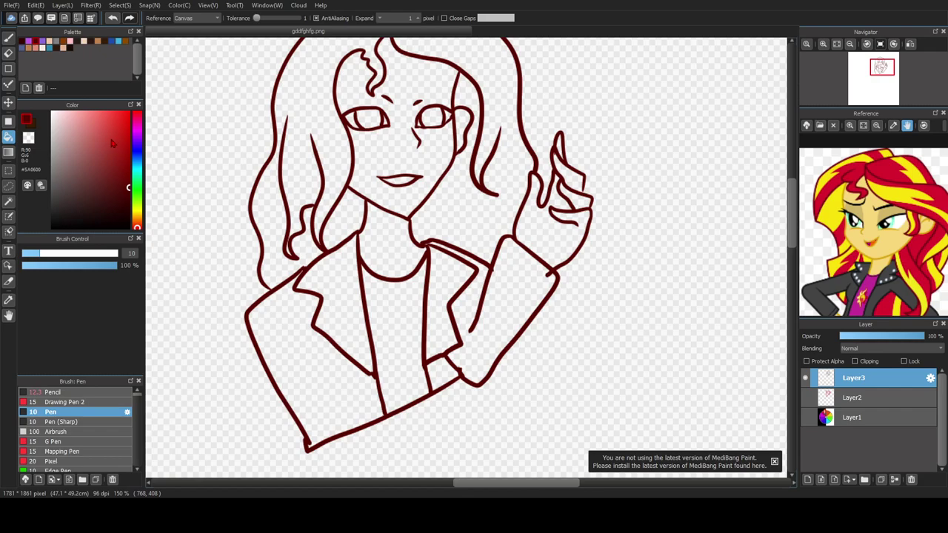
pyautogui.click(137, 222)
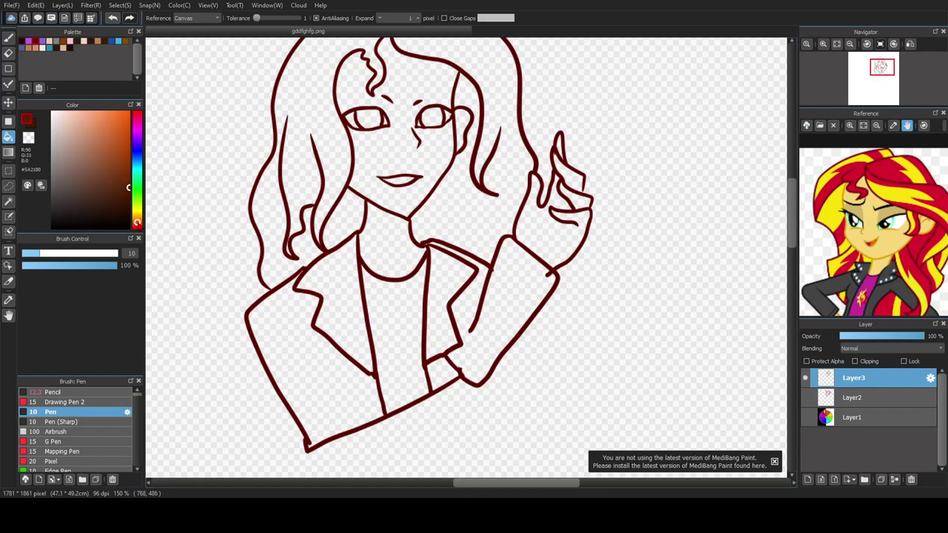
pyautogui.click(127, 112)
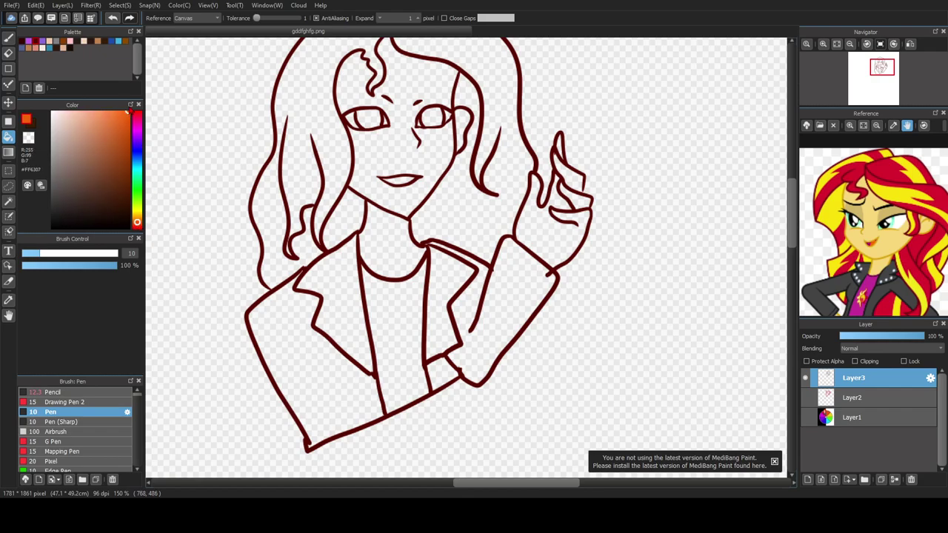
# Step: Add a new layer directly beneath the line art layer and fill the hair areas with orange on it
pyautogui.click(297, 163)
pyautogui.hotkey('ctrl', 'z')
pyautogui.click(807, 479)
pyautogui.moveTo(859, 379); pyautogui.dragTo(856, 417)
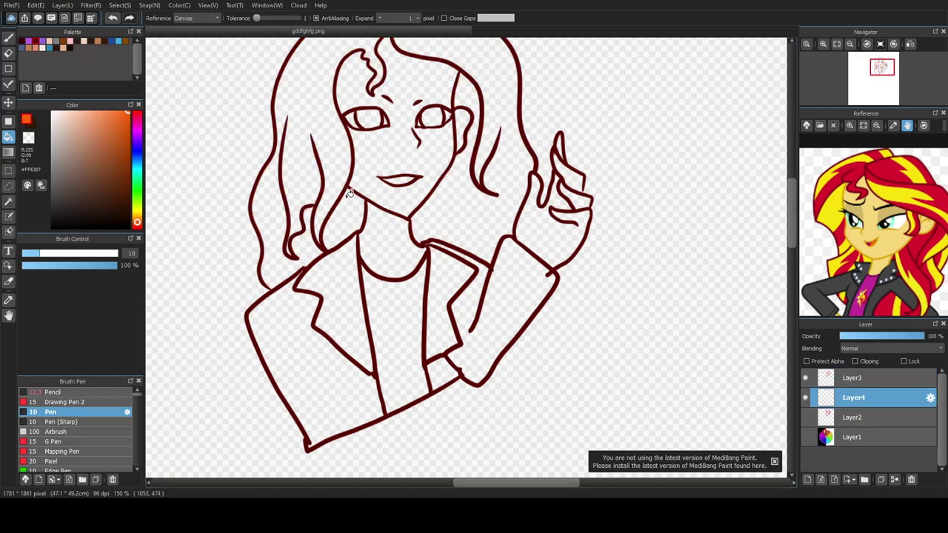
pyautogui.click(316, 154)
pyautogui.click(356, 206)
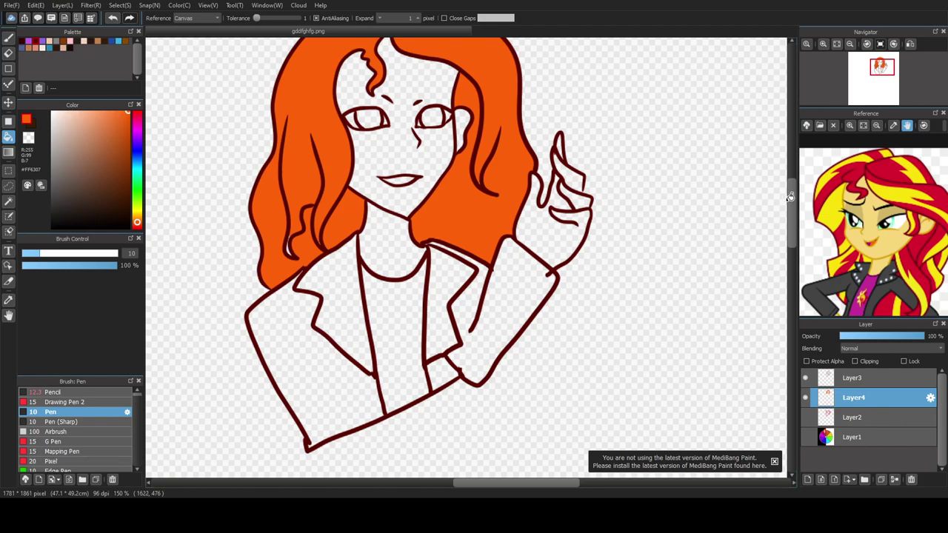
# Step: Touch up the unfilled gaps around the hair curls with the orange pen
pyautogui.scroll(2, 790, 206)
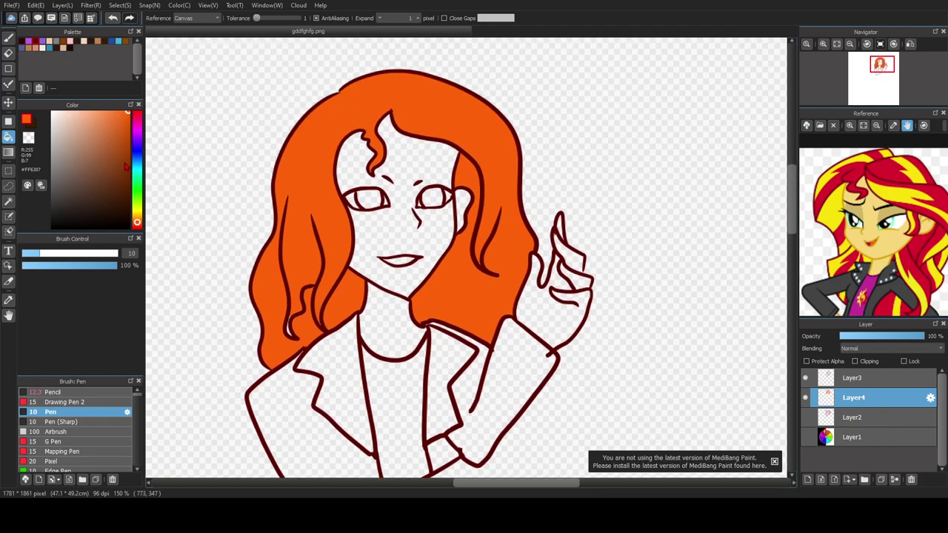
pyautogui.click(8, 37)
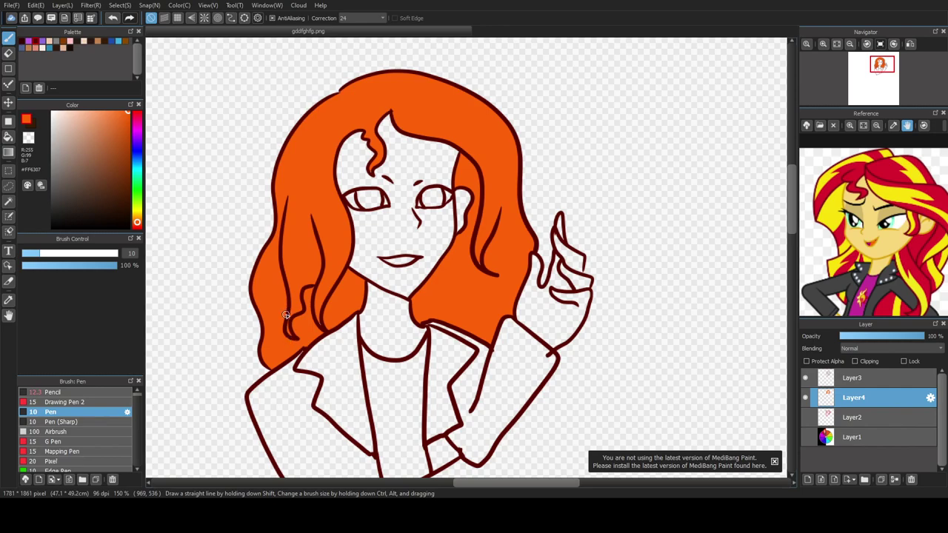
# Step: Try filling the face and neck with the pale skin tone #EEBC99
pyautogui.moveTo(121, 126); pyautogui.dragTo(79, 120)
pyautogui.click(11, 137)
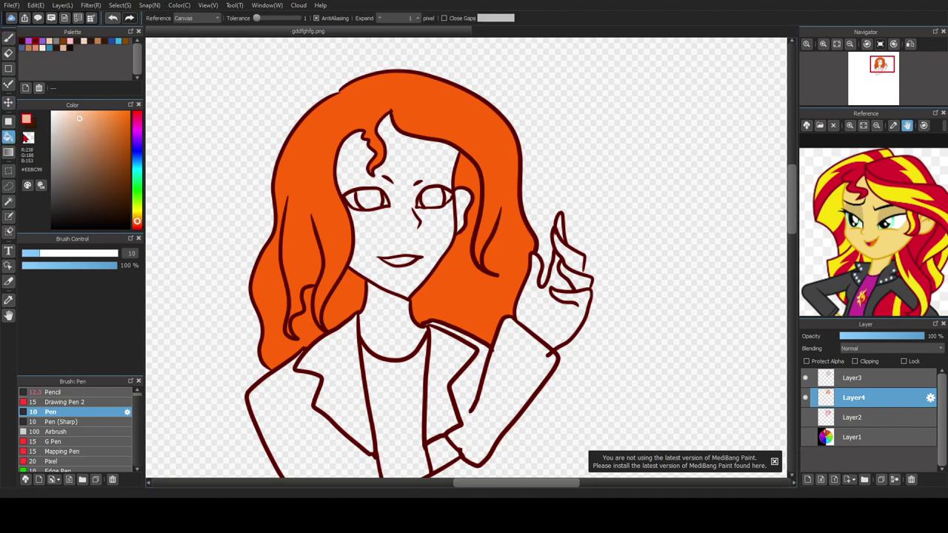
pyautogui.click(378, 218)
pyautogui.click(403, 311)
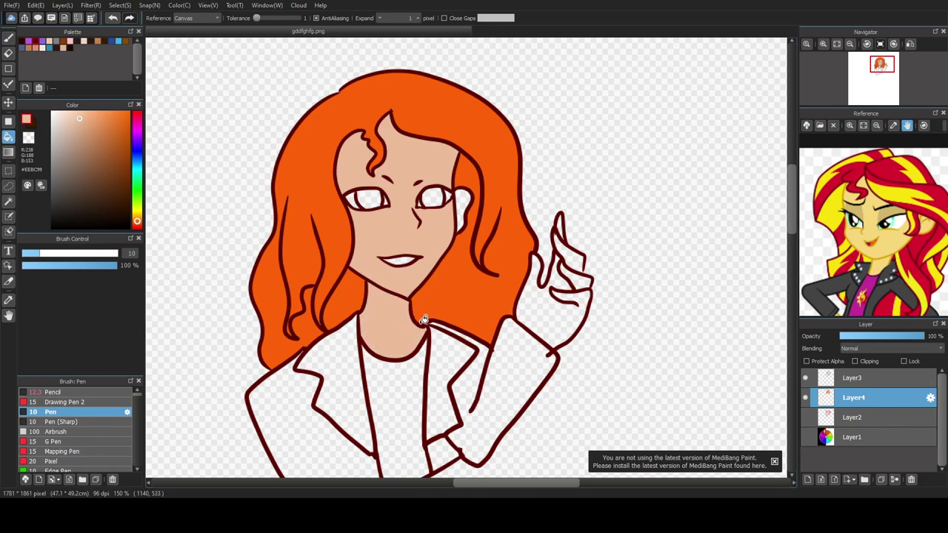
pyautogui.hotkey('ctrl', 'z')
pyautogui.hotkey('ctrl', 'z')
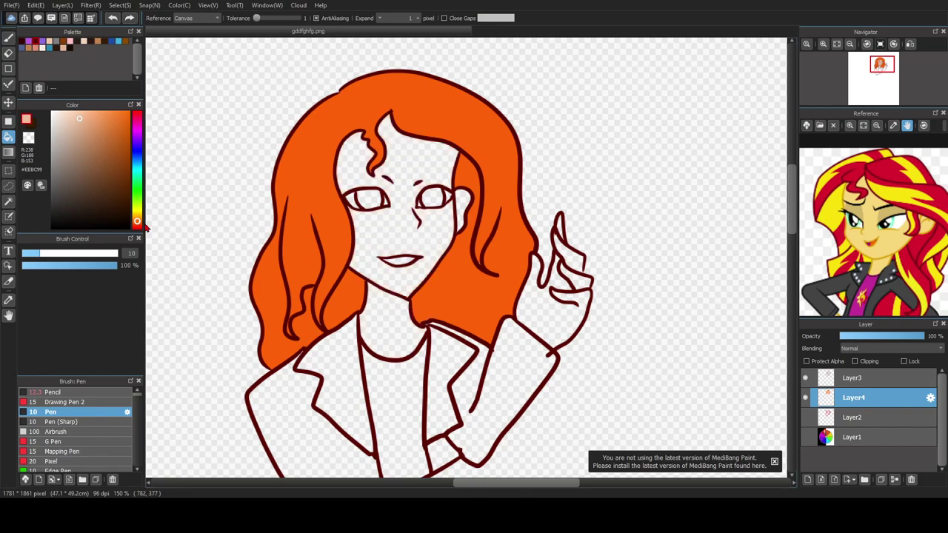
# Step: Shift the skin tone to a pinker #F1AE8E and fill the face and neck with it
pyautogui.moveTo(137, 221); pyautogui.dragTo(137, 223)
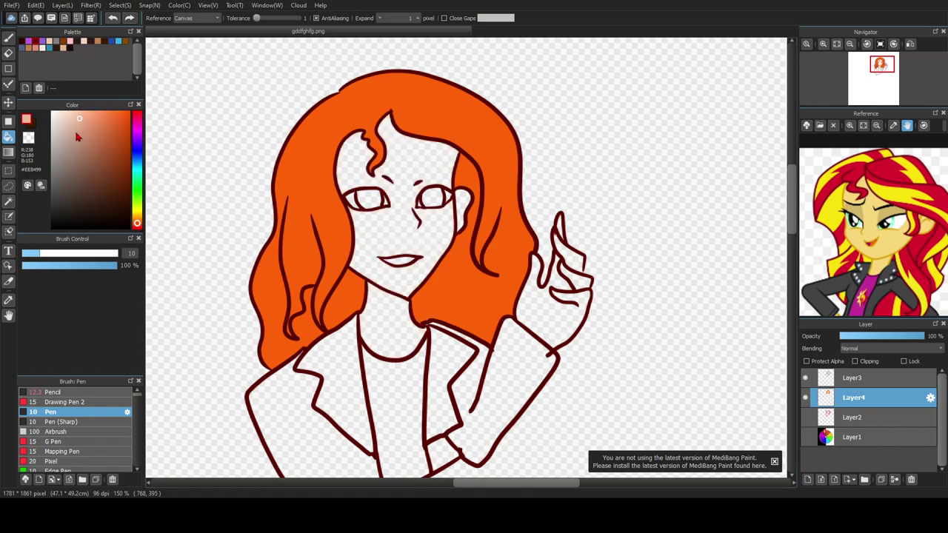
pyautogui.moveTo(73, 120); pyautogui.dragTo(81, 120)
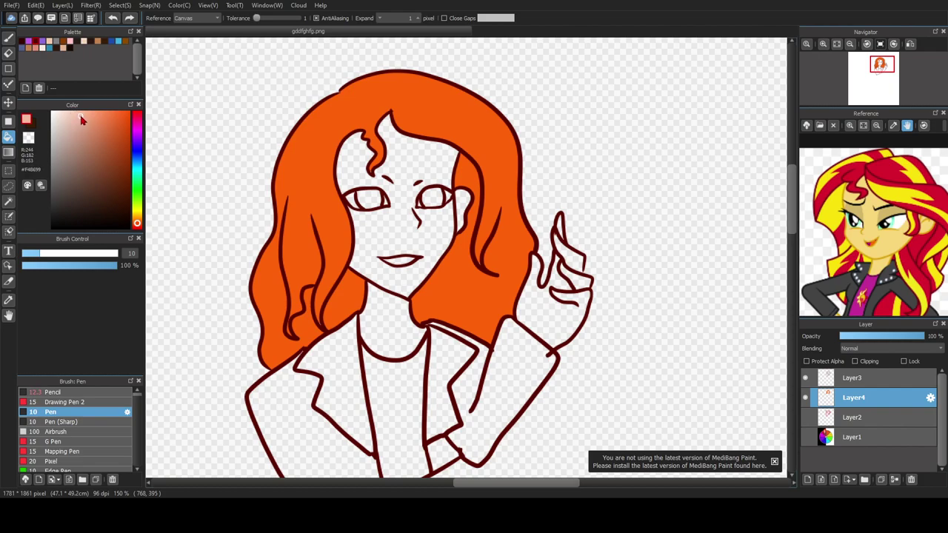
pyautogui.click(401, 226)
pyautogui.click(395, 304)
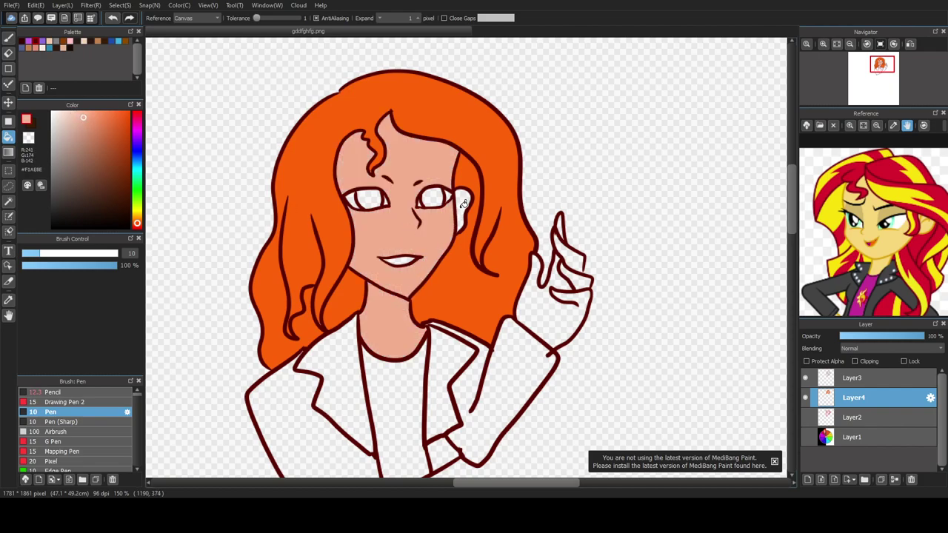
# Step: Sample the reference's skin, shift it to #F8BF7B, and fill the face, neck, ear and raised hand, patching the fingertip gaps
pyautogui.click(894, 125)
pyautogui.click(891, 248)
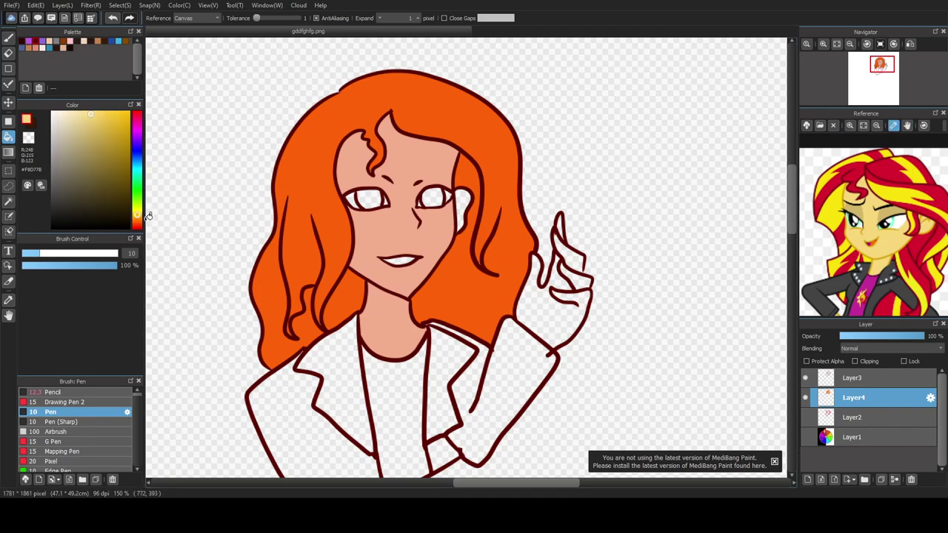
pyautogui.moveTo(137, 220); pyautogui.dragTo(138, 221)
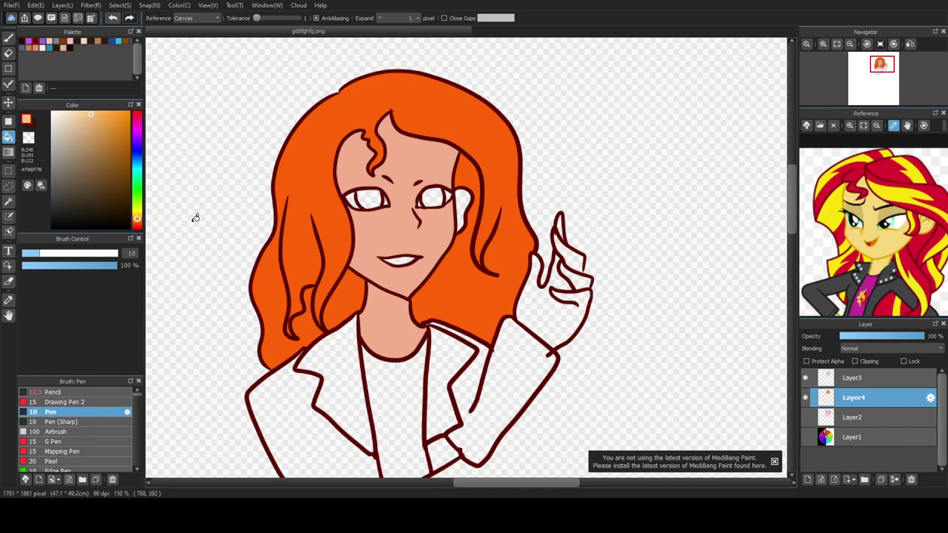
pyautogui.click(398, 228)
pyautogui.click(405, 311)
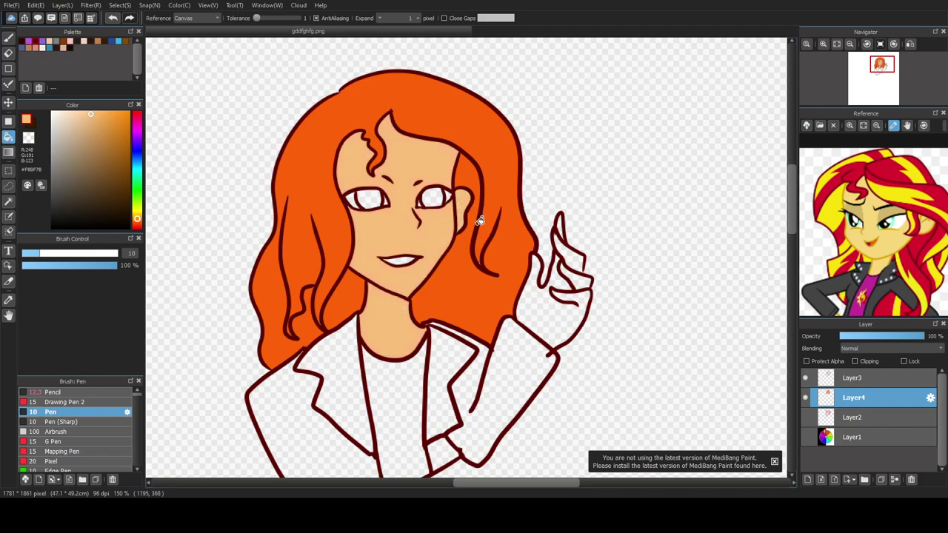
pyautogui.click(548, 305)
pyautogui.click(581, 280)
pyautogui.click(566, 248)
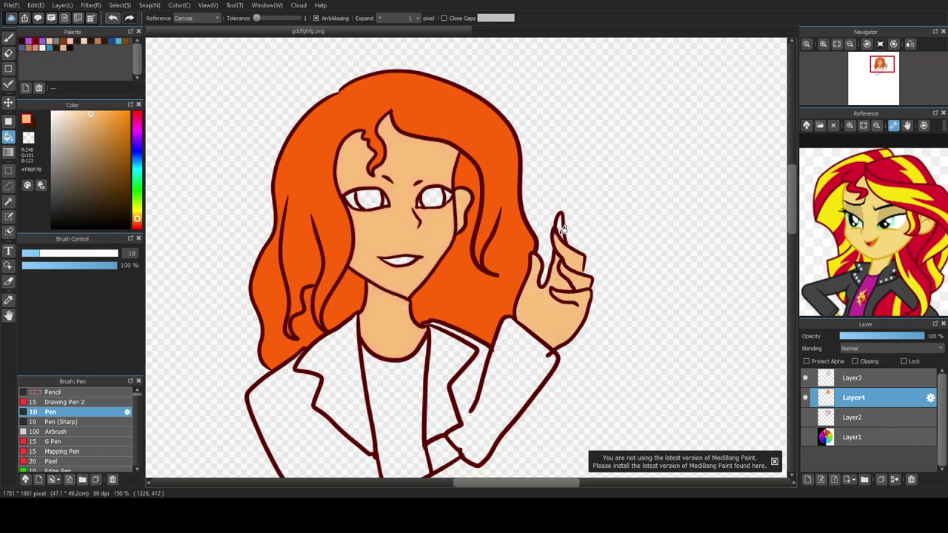
pyautogui.click(8, 37)
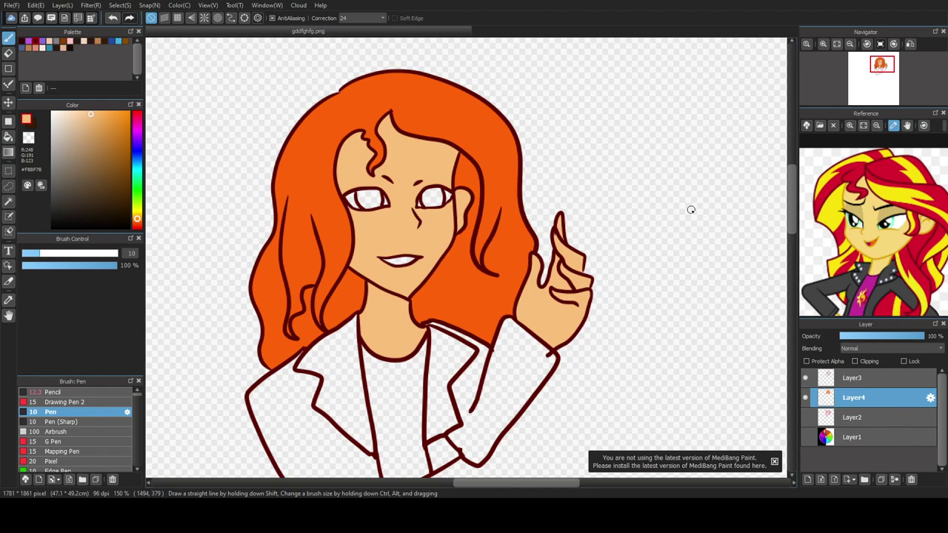
# Step: Paint the whites of both eyes with the off-white #FBF4ED
pyautogui.scroll(2, 403, 216)
pyautogui.click(61, 121)
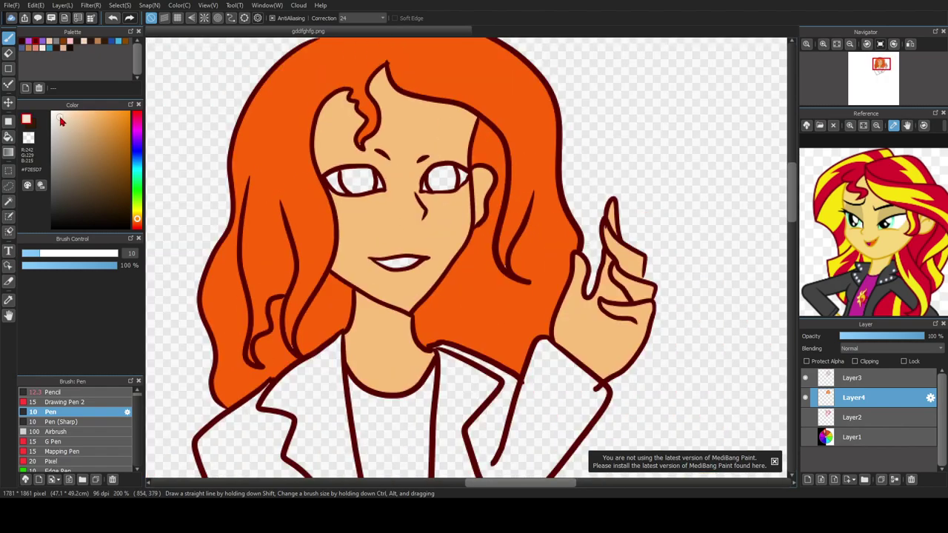
pyautogui.scroll(2, 311, 139)
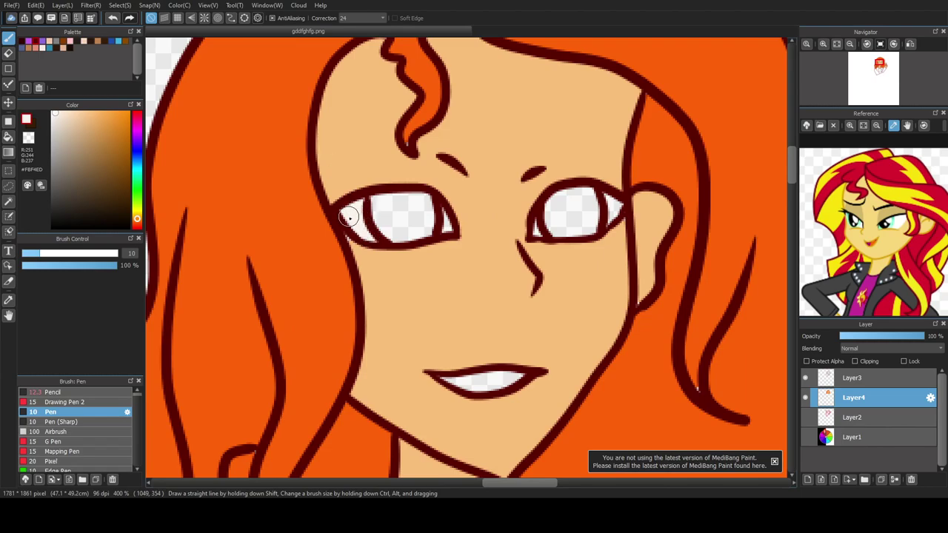
pyautogui.moveTo(445, 215); pyautogui.dragTo(448, 235)
pyautogui.moveTo(537, 219); pyautogui.dragTo(535, 228)
pyautogui.scroll(-2, 508, 193)
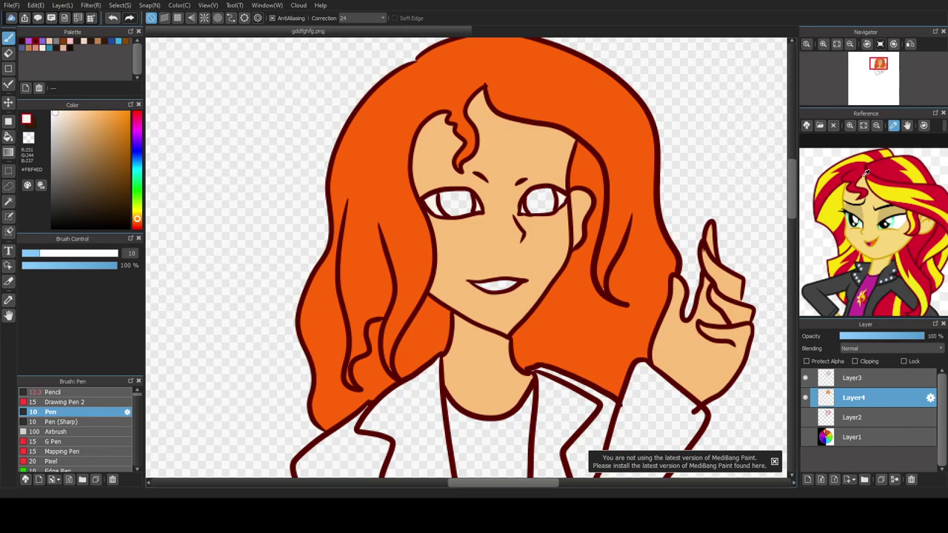
# Step: Sample the reference's eye colour, shift it to light cyan #82ECEE, and paint both irises
pyautogui.click(895, 220)
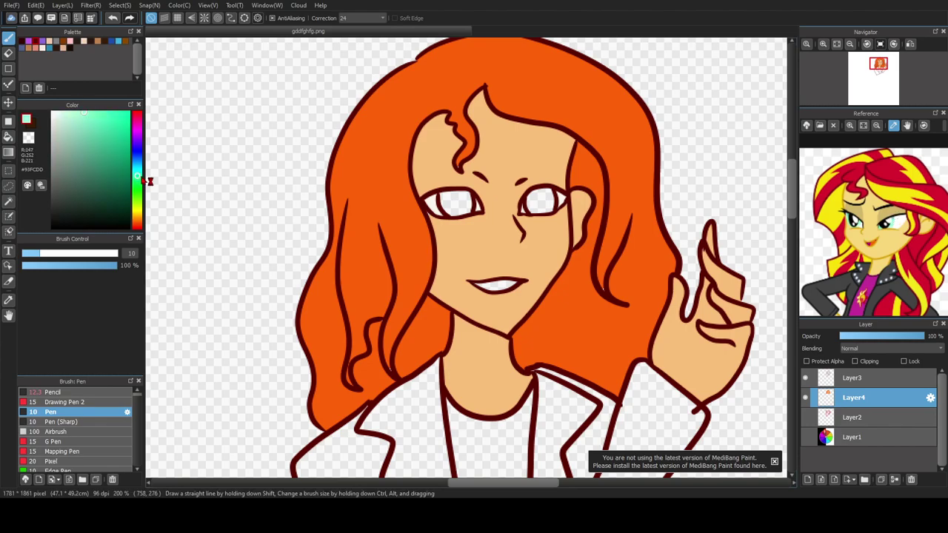
pyautogui.click(86, 119)
pyautogui.click(138, 172)
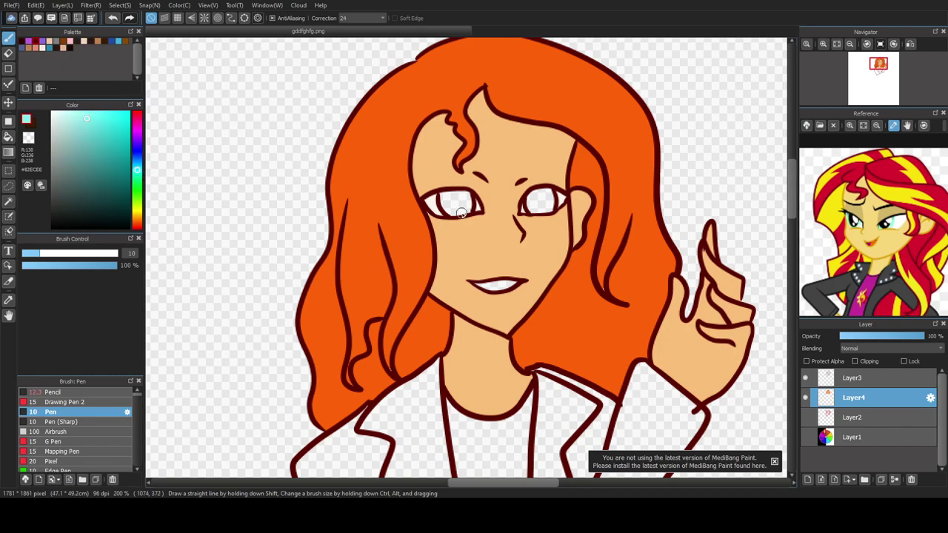
pyautogui.scroll(2, 435, 185)
pyautogui.moveTo(434, 185)
pyautogui.mouseDown()
pyautogui.moveTo(444, 215)
pyautogui.moveTo(474, 211)
pyautogui.moveTo(472, 175)
pyautogui.moveTo(427, 183)
pyautogui.moveTo(440, 211)
pyautogui.moveTo(465, 198)
pyautogui.moveTo(439, 182)
pyautogui.moveTo(470, 203)
pyautogui.moveTo(455, 187)
pyautogui.moveTo(467, 179)
pyautogui.moveTo(443, 195)
pyautogui.mouseUp()
pyautogui.moveTo(641, 166)
pyautogui.mouseDown()
pyautogui.moveTo(600, 184)
pyautogui.moveTo(603, 209)
pyautogui.moveTo(641, 204)
pyautogui.moveTo(641, 179)
pyautogui.moveTo(625, 178)
pyautogui.moveTo(603, 197)
pyautogui.moveTo(638, 188)
pyautogui.moveTo(609, 197)
pyautogui.moveTo(632, 194)
pyautogui.moveTo(610, 195)
pyautogui.mouseUp()
pyautogui.scroll(-1, 555, 213)
pyautogui.scroll(-2, 555, 213)
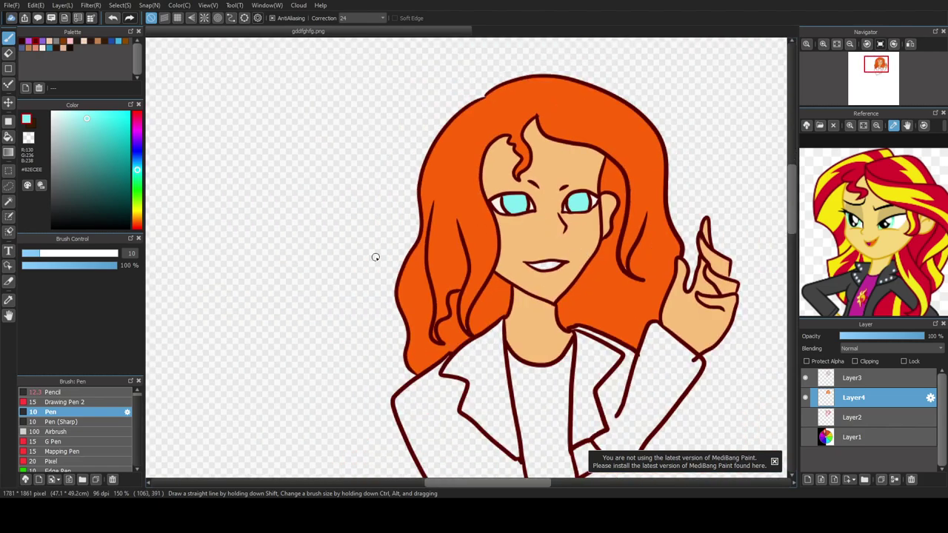
# Step: Paint the mouth with a more saturated shade of the palette's pink
pyautogui.click(70, 42)
pyautogui.moveTo(74, 117); pyautogui.dragTo(91, 118)
pyautogui.scroll(3, 530, 263)
pyautogui.moveTo(596, 249)
pyautogui.mouseDown()
pyautogui.moveTo(526, 257)
pyautogui.moveTo(564, 266)
pyautogui.moveTo(605, 249)
pyautogui.moveTo(546, 249)
pyautogui.mouseUp()
pyautogui.scroll(-2, 544, 260)
# Step: Fill all jacket areas with dark grey #444444 sampled from the reference and patch the small gaps along the lapels
pyautogui.click(893, 125)
pyautogui.click(845, 278)
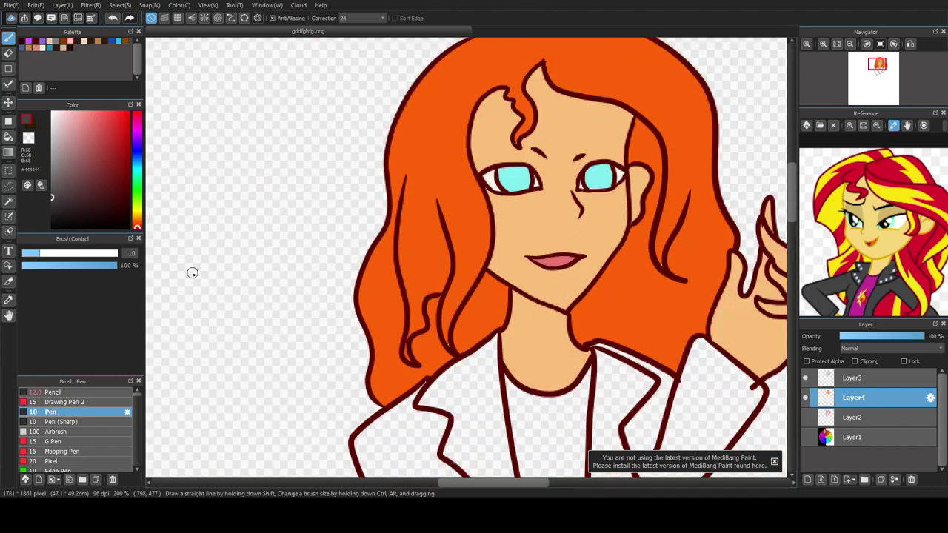
pyautogui.press('g')
pyautogui.click(412, 422)
pyautogui.click(471, 392)
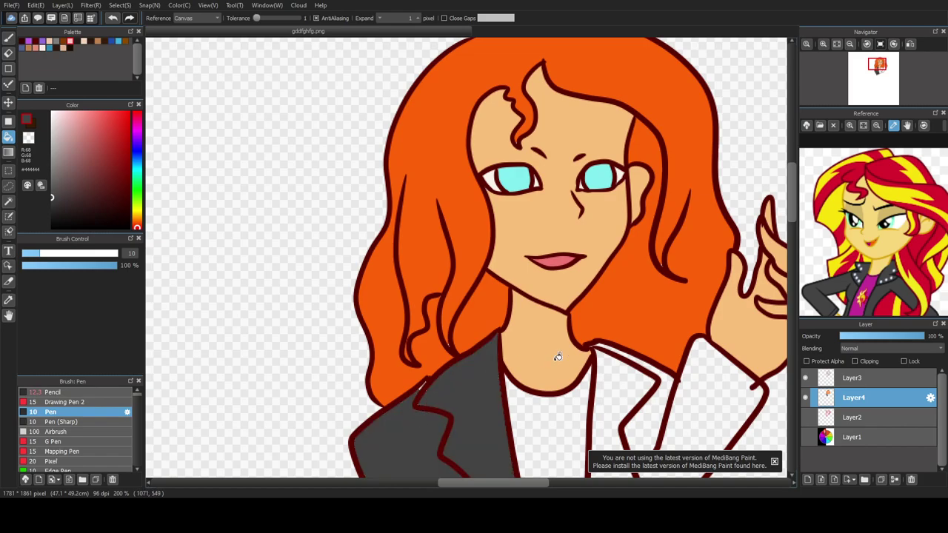
pyautogui.moveTo(788, 203); pyautogui.dragTo(793, 236)
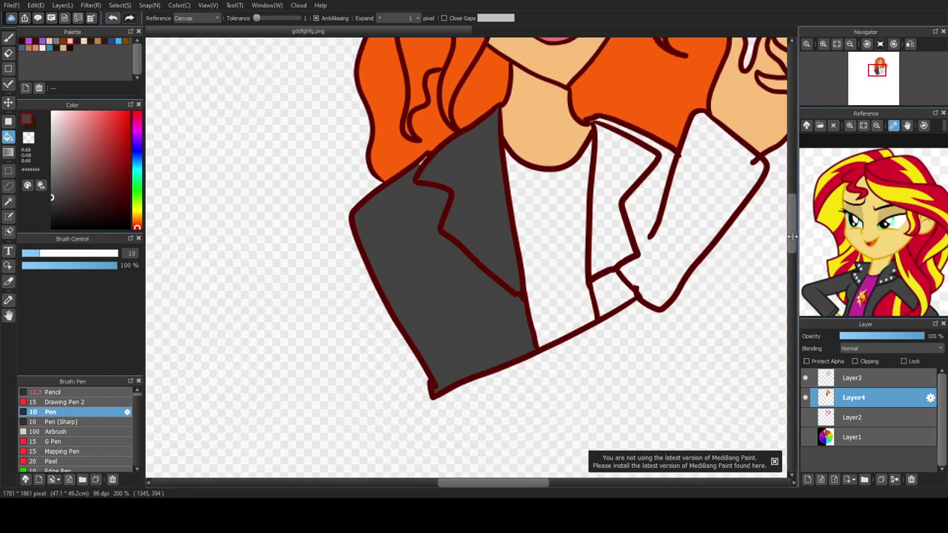
pyautogui.click(614, 216)
pyautogui.click(662, 260)
pyautogui.click(621, 279)
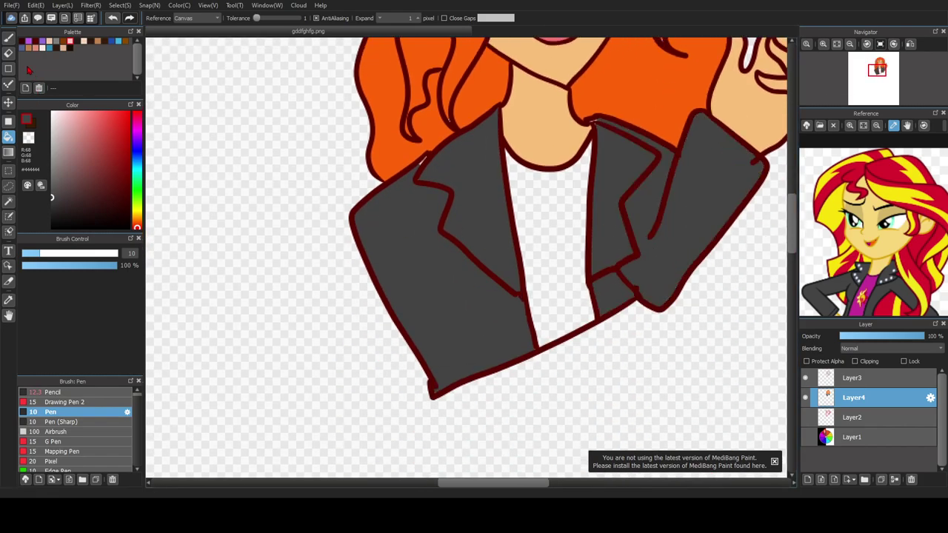
pyautogui.click(9, 38)
pyautogui.moveTo(429, 157); pyautogui.dragTo(419, 166)
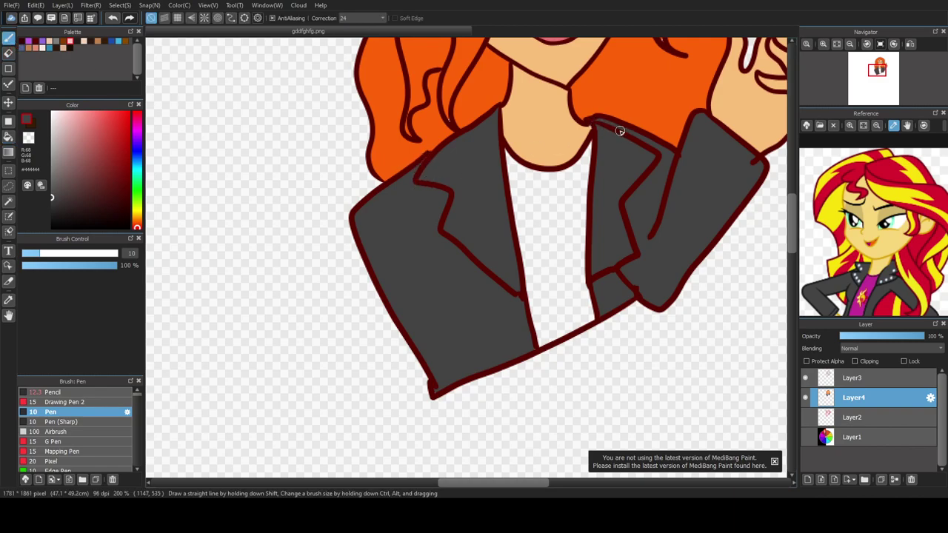
# Step: Fill the shirt with magenta #C42F99 sampled from the reference's top
pyautogui.click(871, 286)
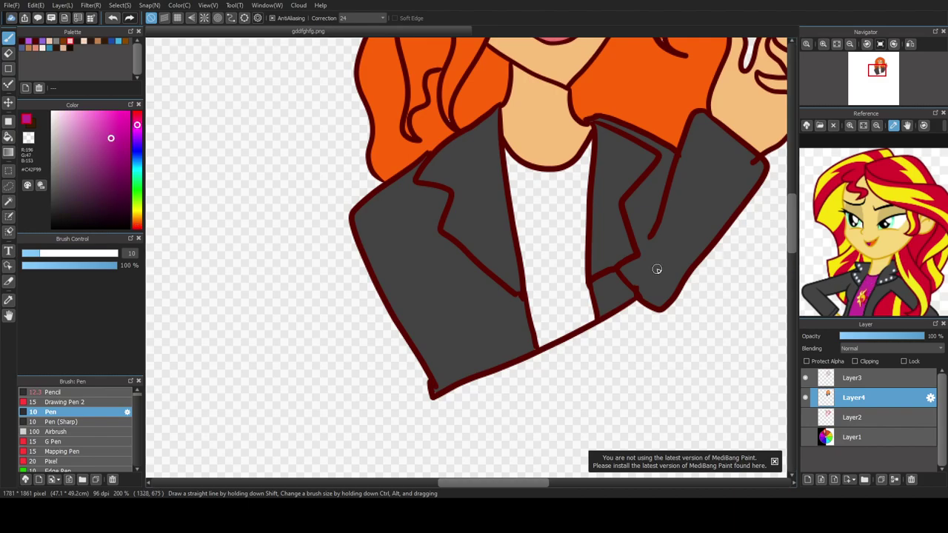
pyautogui.click(9, 136)
pyautogui.click(554, 222)
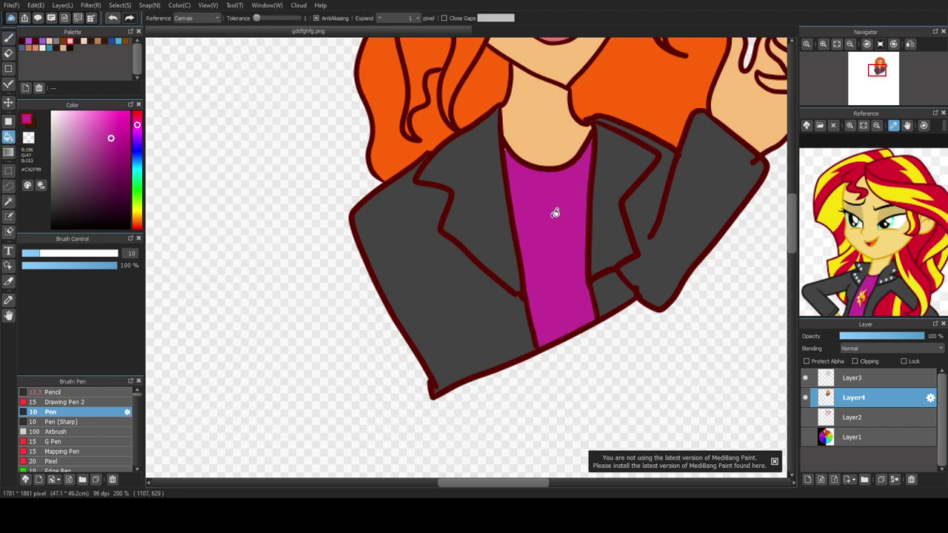
# Step: Add a new layer directly above the flat colour layer and set its blending mode to Overlay
pyautogui.scroll(-4, 554, 292)
pyautogui.moveTo(793, 233); pyautogui.dragTo(792, 217)
pyautogui.click(808, 479)
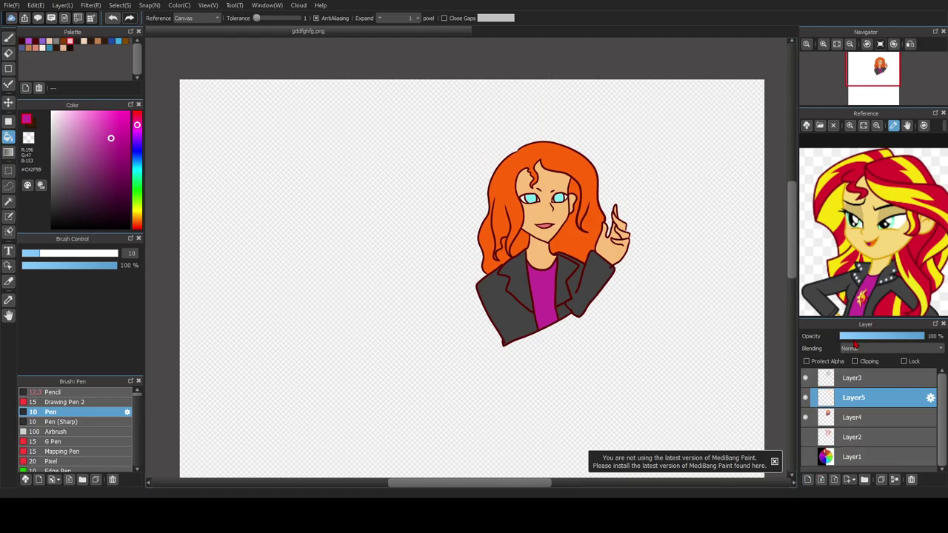
pyautogui.click(855, 361)
pyautogui.click(865, 350)
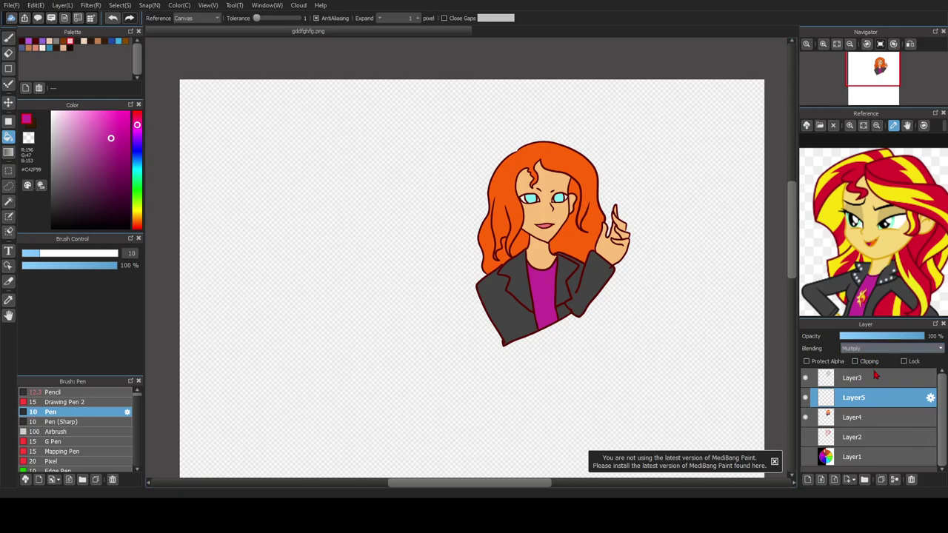
pyautogui.click(865, 387)
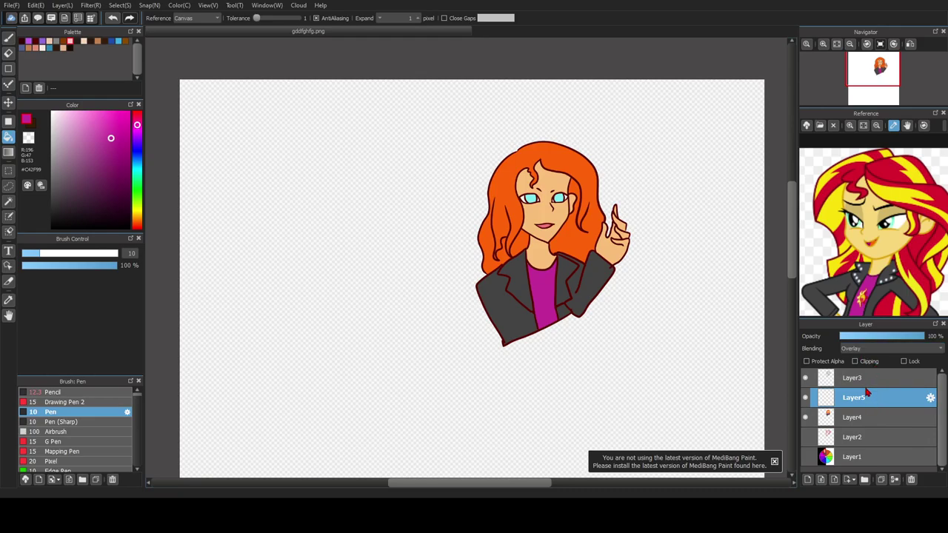
# Step: Paint a wavy yellow #F9D726 highlight strand in the hair beside the face's outer edge, next to the eye and cheek
pyautogui.scroll(3, 539, 208)
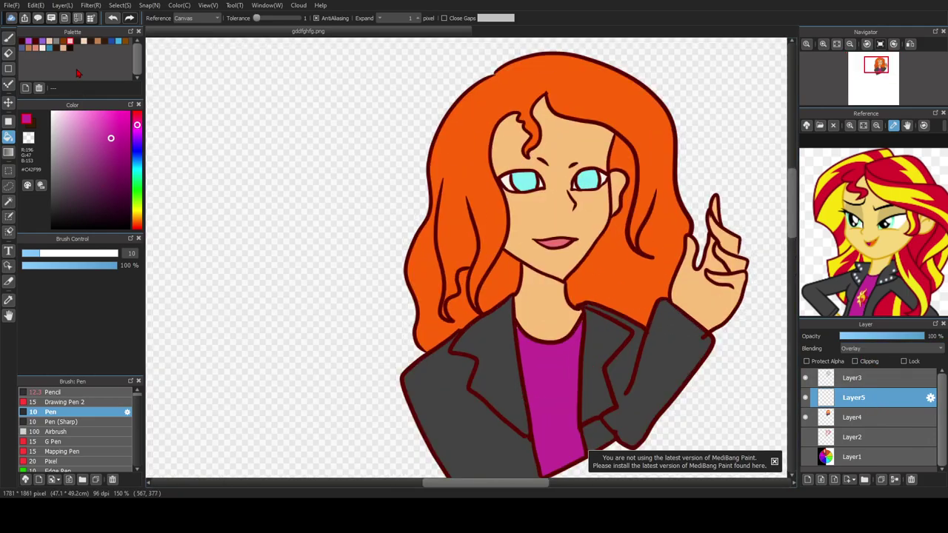
pyautogui.click(139, 214)
pyautogui.click(118, 115)
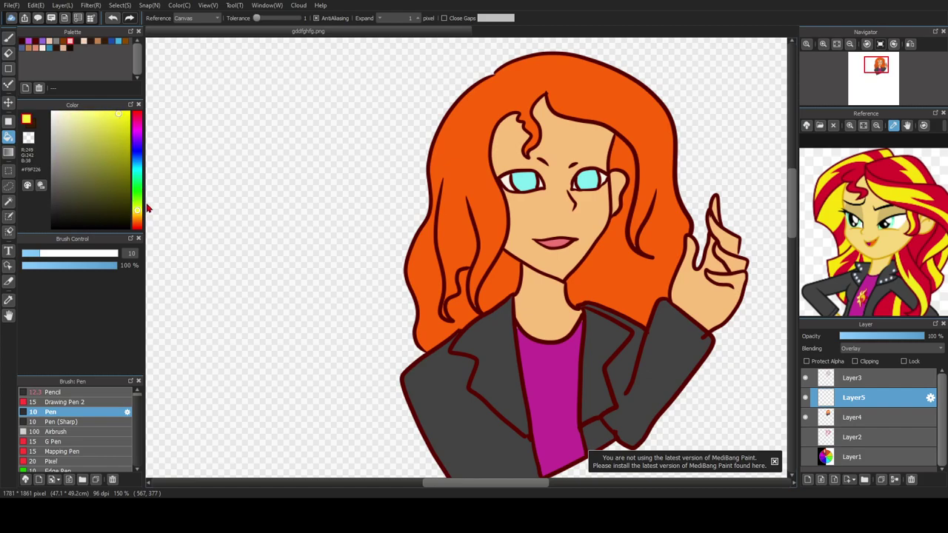
pyautogui.click(140, 214)
pyautogui.click(8, 37)
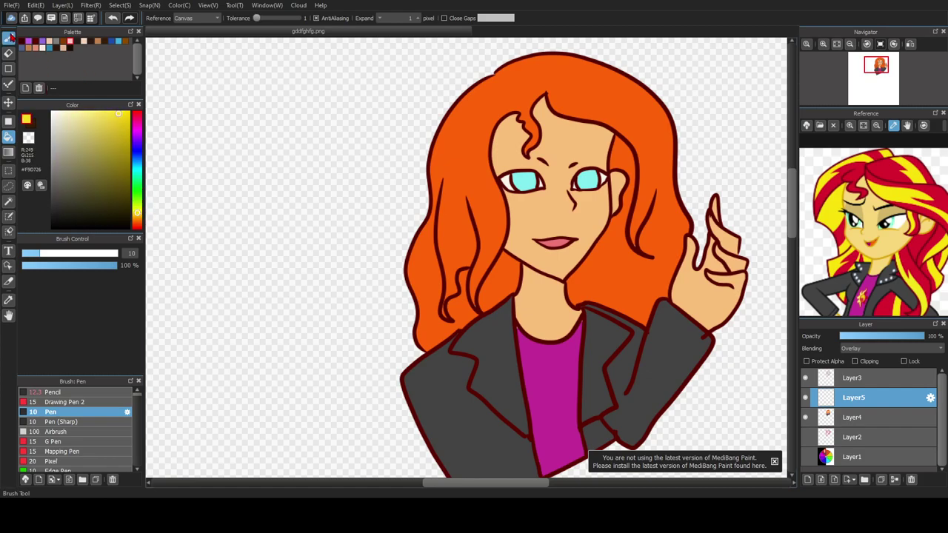
pyautogui.moveTo(478, 152); pyautogui.dragTo(508, 216)
pyautogui.hotkey('ctrl', 'z')
pyautogui.scroll(2, 457, 231)
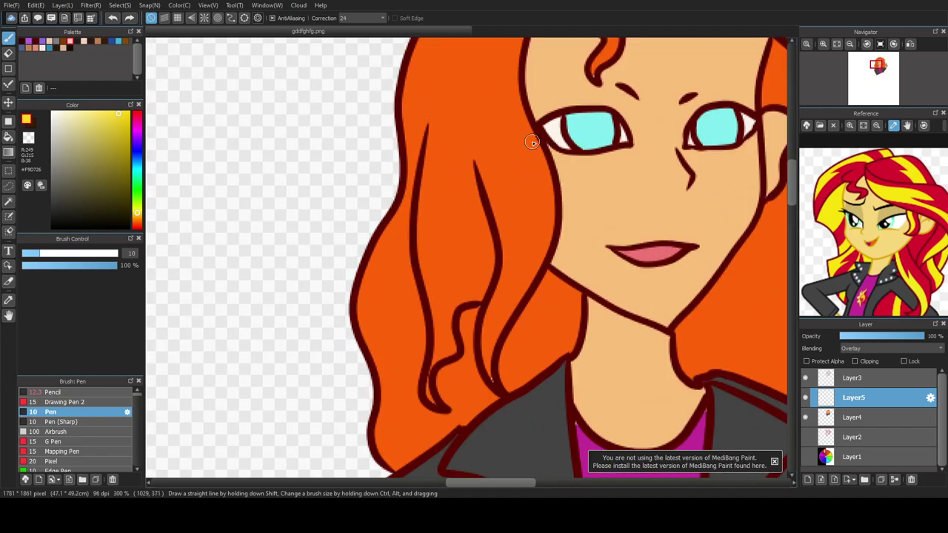
pyautogui.moveTo(513, 87)
pyautogui.mouseDown()
pyautogui.moveTo(506, 178)
pyautogui.moveTo(530, 227)
pyautogui.moveTo(524, 289)
pyautogui.mouseUp()
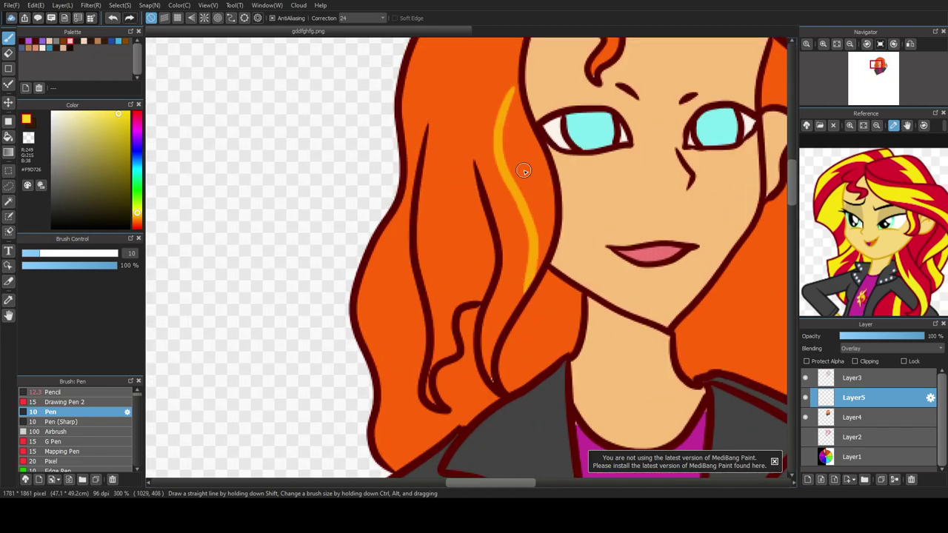
pyautogui.moveTo(516, 97)
pyautogui.mouseDown()
pyautogui.moveTo(542, 197)
pyautogui.moveTo(548, 247)
pyautogui.moveTo(537, 277)
pyautogui.moveTo(544, 241)
pyautogui.moveTo(503, 118)
pyautogui.moveTo(511, 95)
pyautogui.moveTo(517, 177)
pyautogui.moveTo(527, 185)
pyautogui.moveTo(521, 159)
pyautogui.moveTo(540, 204)
pyautogui.moveTo(514, 148)
pyautogui.moveTo(523, 170)
pyautogui.mouseUp()
# Step: Set the hair highlight layer's blending mode to Normal and test an orange-yellow #F9B726 stroke at the strand's upper tip
pyautogui.click(137, 216)
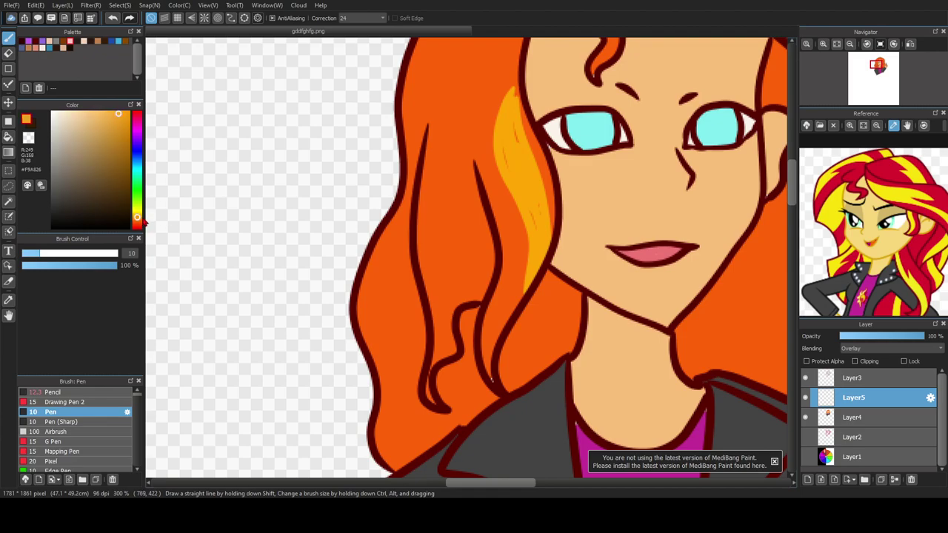
pyautogui.click(862, 363)
pyautogui.moveTo(508, 111)
pyautogui.mouseDown()
pyautogui.moveTo(517, 84)
pyautogui.moveTo(514, 123)
pyautogui.moveTo(517, 89)
pyautogui.mouseUp()
pyautogui.hotkey('ctrl', 'z')
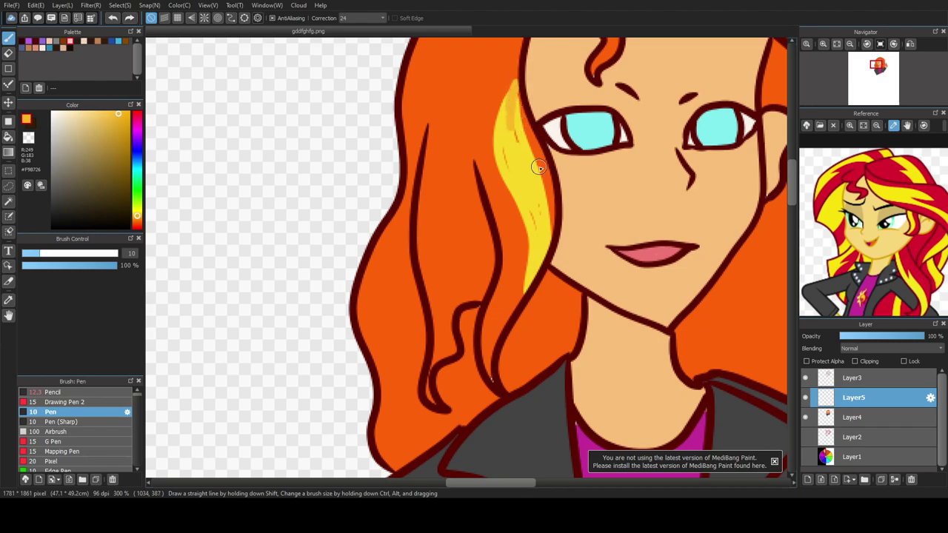
pyautogui.press('e')
pyautogui.press('b')
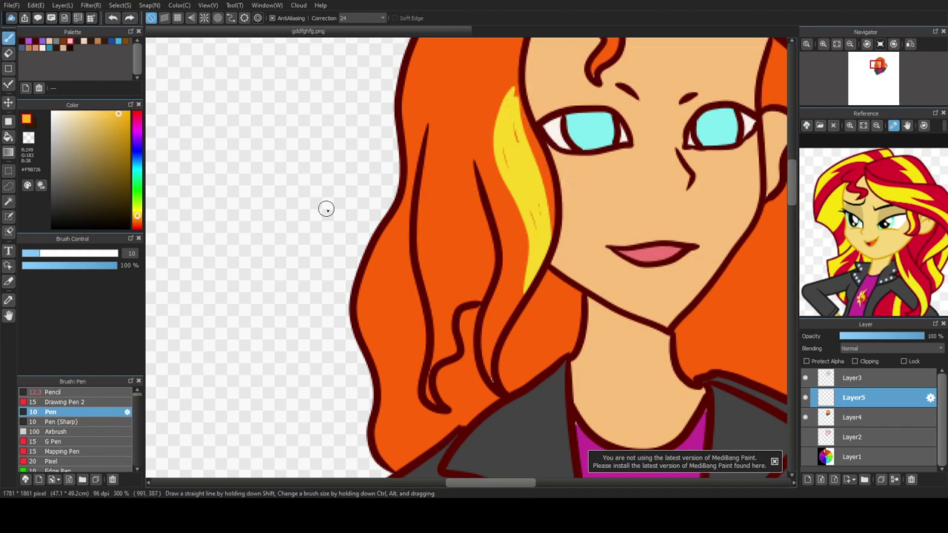
# Step: Sample yellow #F9D726 again, fill the remaining gaps in the strand beside the face and extend its upper tip
pyautogui.click(8, 299)
pyautogui.click(532, 171)
pyautogui.press('b')
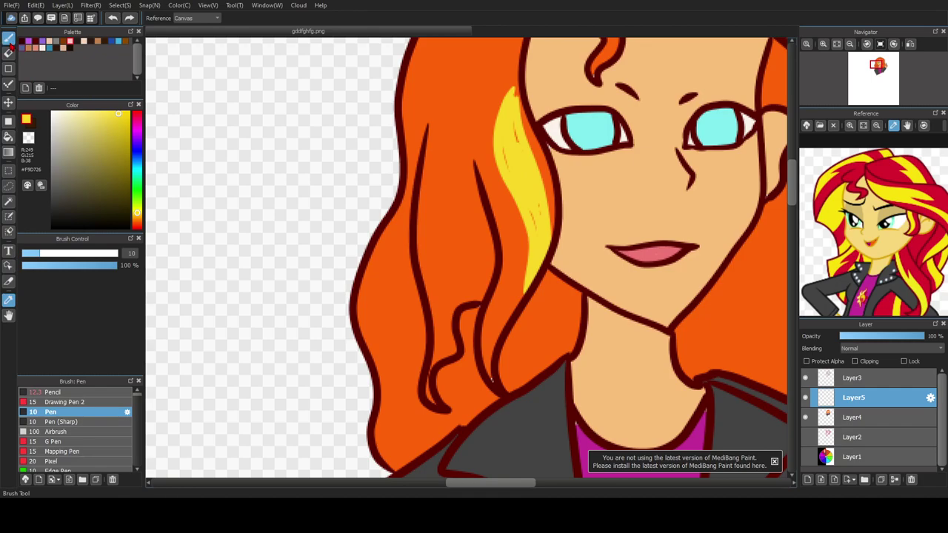
pyautogui.moveTo(532, 232)
pyautogui.mouseDown()
pyautogui.moveTo(540, 208)
pyautogui.moveTo(541, 242)
pyautogui.moveTo(511, 165)
pyautogui.moveTo(518, 79)
pyautogui.mouseUp()
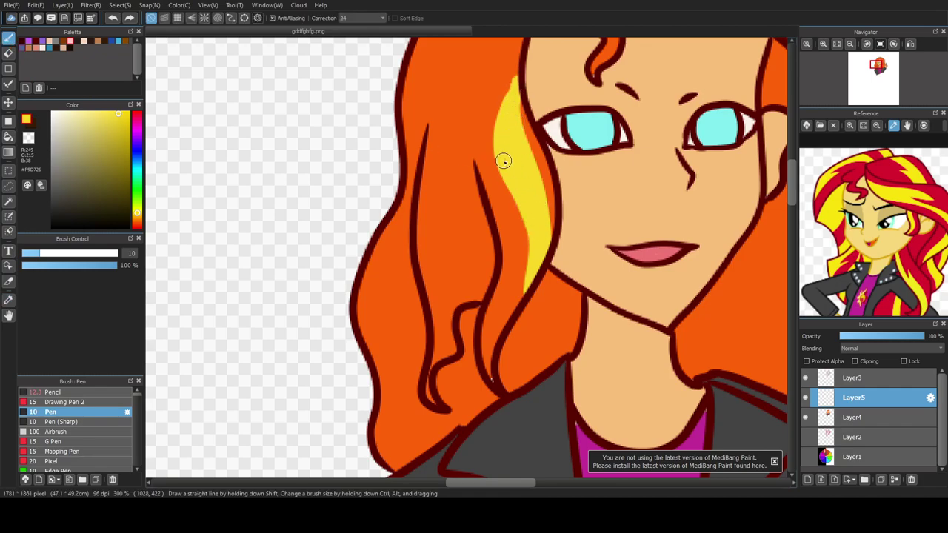
# Step: Paint a curved yellow streak on the raised-hand side of the hair, from the upper head down to the lock beside the ear
pyautogui.scroll(-2, 482, 146)
pyautogui.scroll(2, 669, 119)
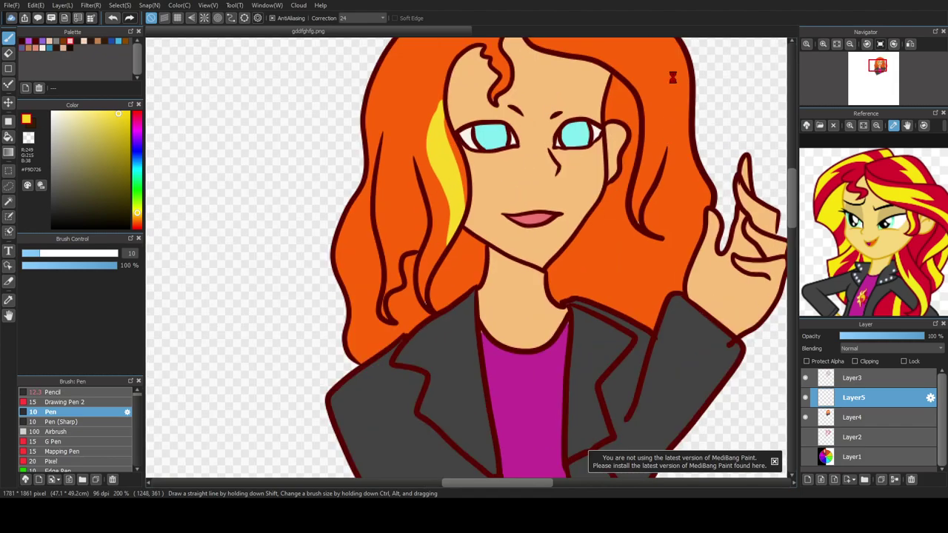
pyautogui.moveTo(642, 42)
pyautogui.mouseDown()
pyautogui.moveTo(666, 106)
pyautogui.moveTo(669, 151)
pyautogui.moveTo(651, 201)
pyautogui.mouseUp()
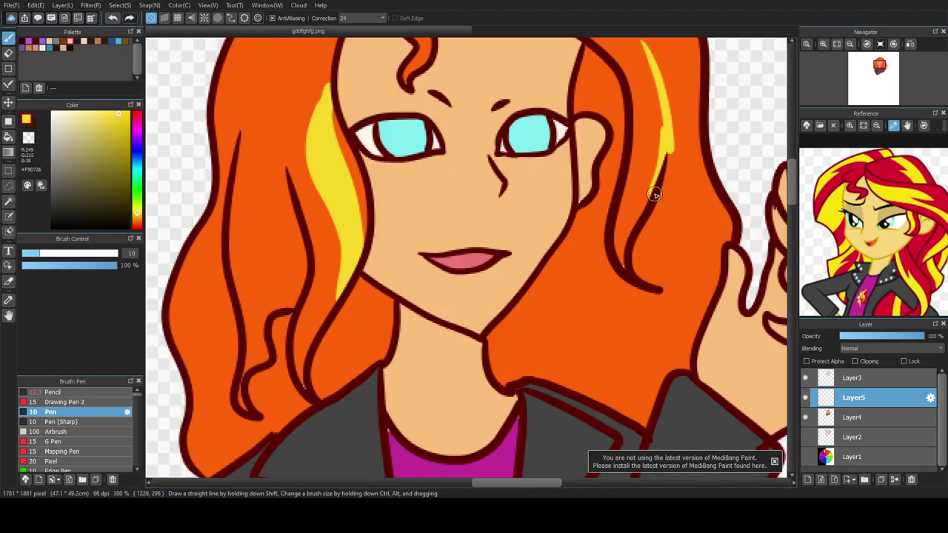
pyautogui.moveTo(794, 189); pyautogui.dragTo(793, 170)
pyautogui.moveTo(650, 232)
pyautogui.mouseDown()
pyautogui.moveTo(586, 169)
pyautogui.moveTo(651, 267)
pyautogui.moveTo(658, 343)
pyautogui.moveTo(662, 304)
pyautogui.moveTo(633, 216)
pyautogui.mouseUp()
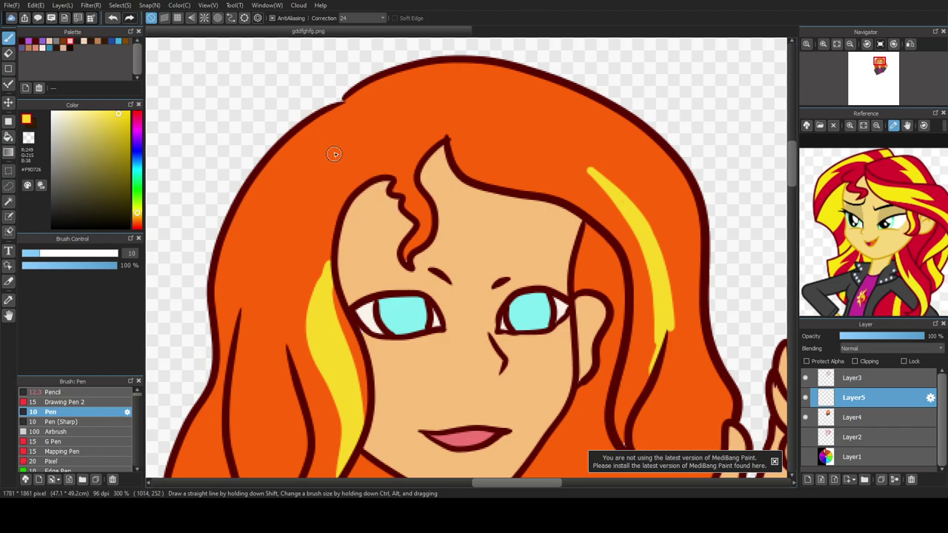
# Step: Paint a wavy yellow streak from the notch in the hair outline at the crown down the side opposite the raised hand
pyautogui.moveTo(346, 102)
pyautogui.mouseDown()
pyautogui.moveTo(294, 190)
pyautogui.moveTo(282, 183)
pyautogui.moveTo(257, 217)
pyautogui.moveTo(255, 260)
pyautogui.mouseUp()
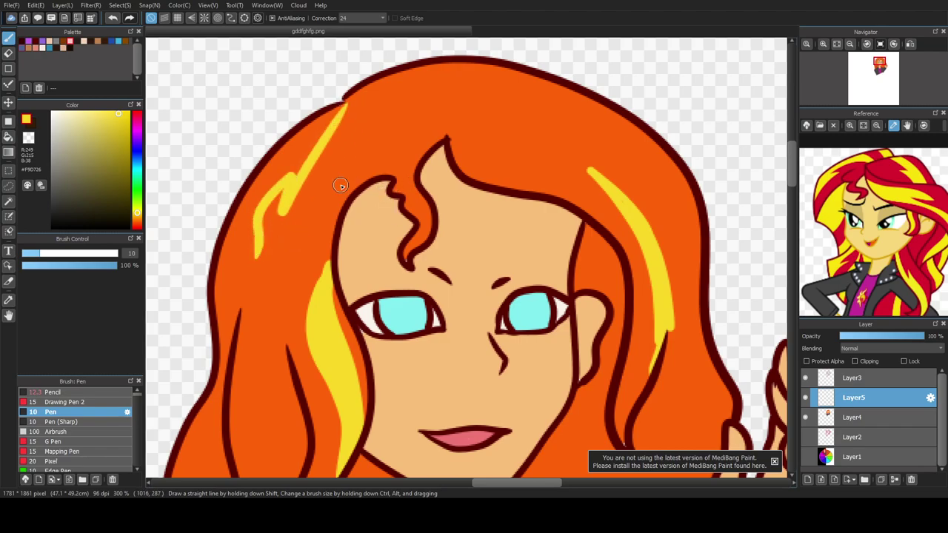
pyautogui.hotkey('ctrl', 'z')
pyautogui.moveTo(340, 114)
pyautogui.mouseDown()
pyautogui.moveTo(253, 212)
pyautogui.moveTo(253, 256)
pyautogui.moveTo(233, 320)
pyautogui.moveTo(237, 223)
pyautogui.moveTo(245, 212)
pyautogui.moveTo(249, 284)
pyautogui.moveTo(251, 253)
pyautogui.moveTo(242, 302)
pyautogui.moveTo(253, 196)
pyautogui.moveTo(341, 110)
pyautogui.moveTo(263, 194)
pyautogui.mouseUp()
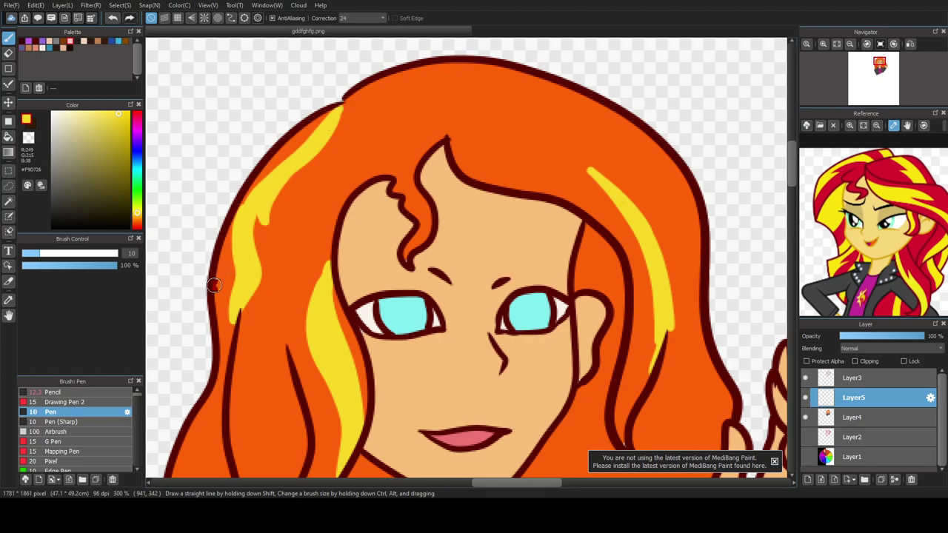
# Step: Paint a tapering yellow streak in the lock that ends in the small curl above the jacket, widening it and filling its gaps
pyautogui.scroll(-2, 214, 285)
pyautogui.moveTo(795, 176); pyautogui.dragTo(792, 197)
pyautogui.scroll(1, 219, 305)
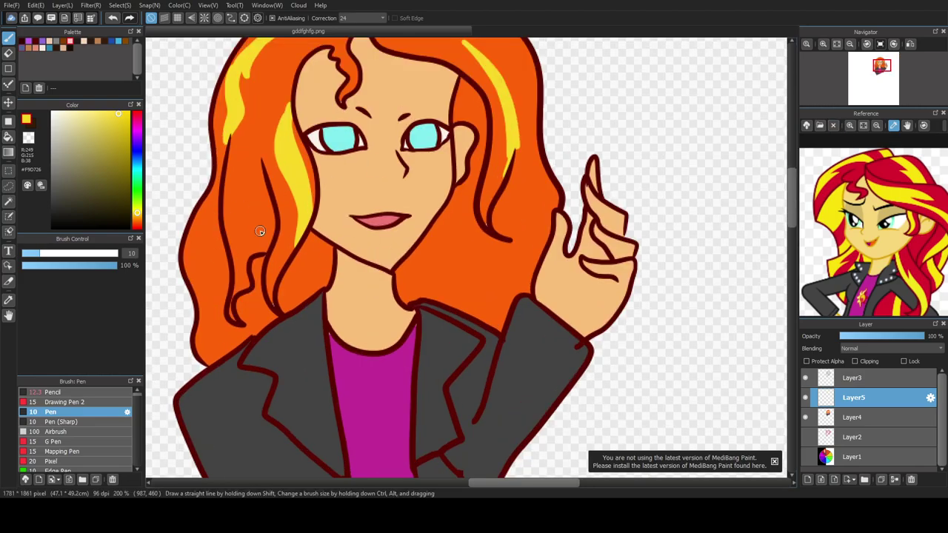
pyautogui.moveTo(250, 174); pyautogui.dragTo(243, 285)
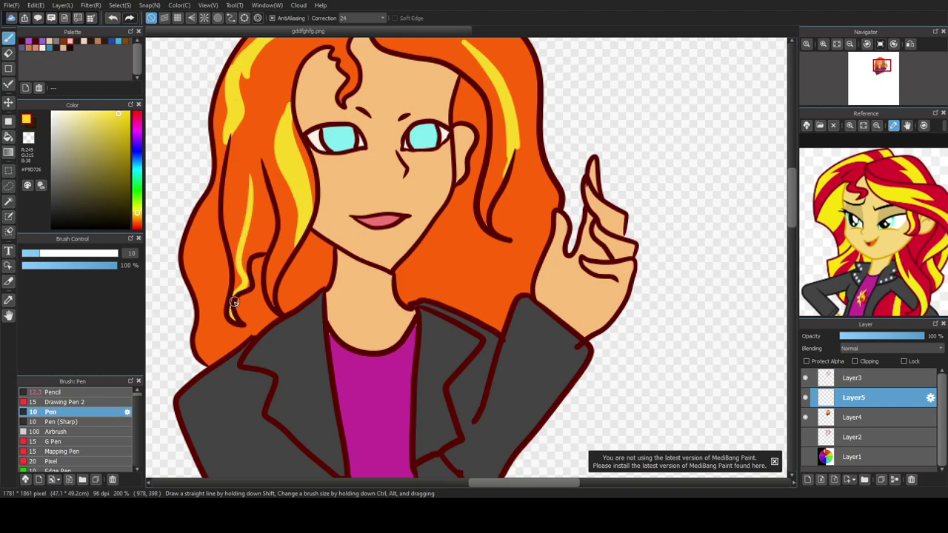
pyautogui.moveTo(249, 270)
pyautogui.mouseDown()
pyautogui.moveTo(261, 224)
pyautogui.moveTo(251, 175)
pyautogui.moveTo(251, 226)
pyautogui.mouseUp()
pyautogui.moveTo(251, 226); pyautogui.dragTo(247, 272)
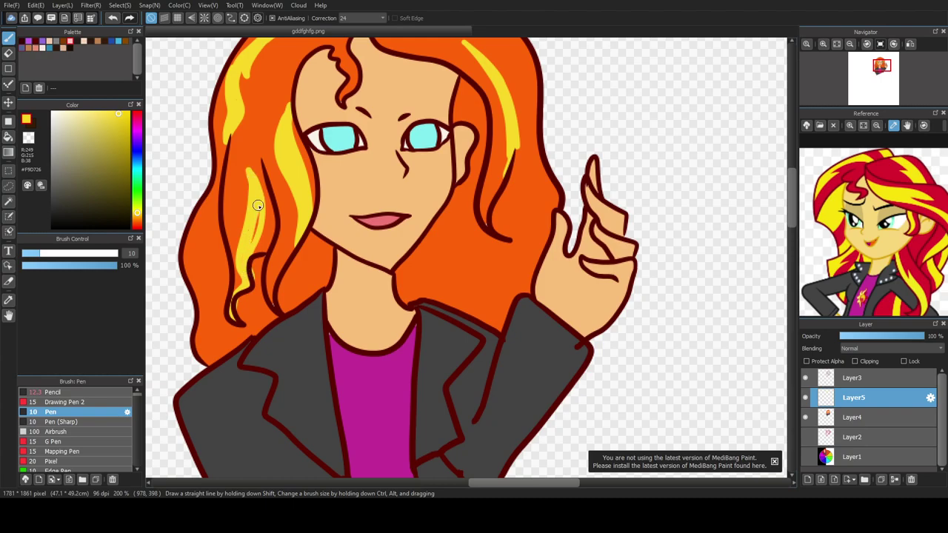
pyautogui.moveTo(258, 205); pyautogui.dragTo(255, 227)
pyautogui.moveTo(206, 191); pyautogui.dragTo(209, 317)
pyautogui.moveTo(209, 317); pyautogui.dragTo(215, 356)
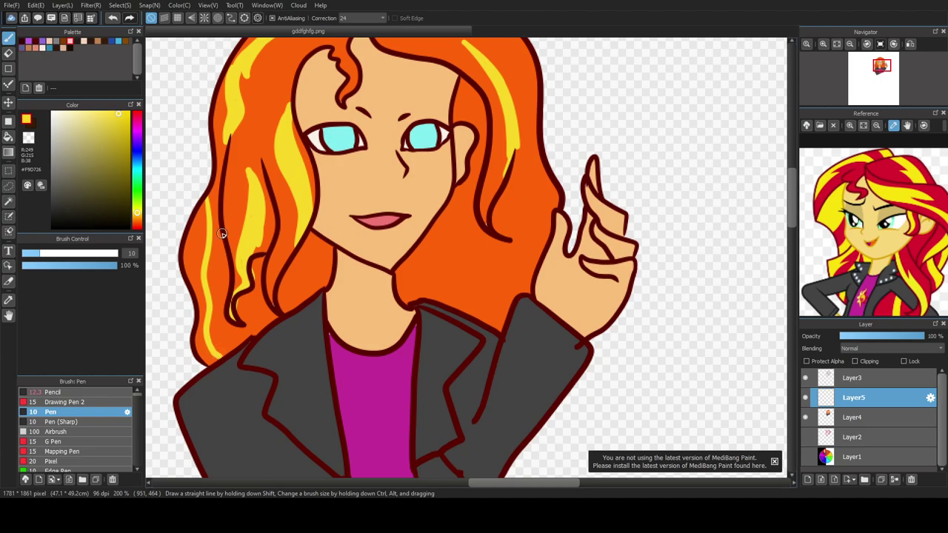
pyautogui.hotkey('ctrl', 'z')
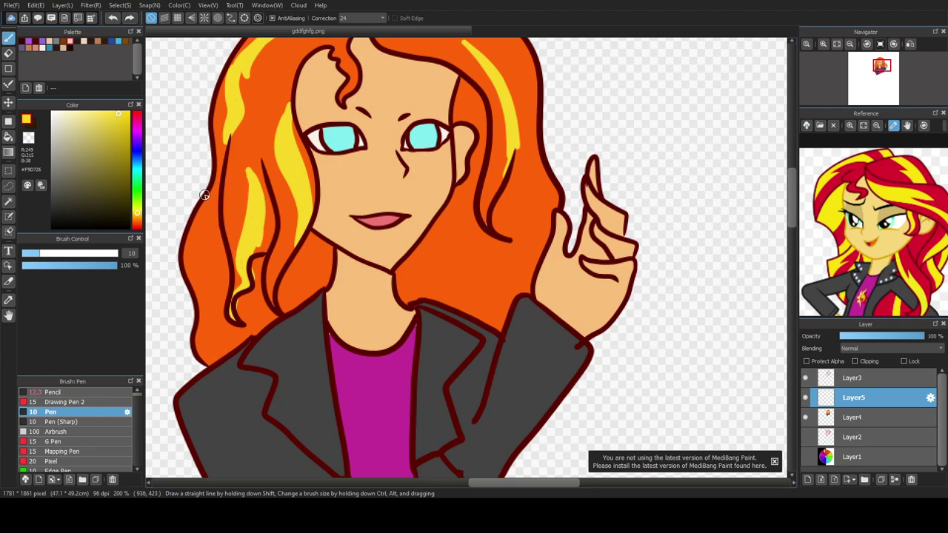
# Step: Paint a long yellow streak through the outermost lock down to the jacket shoulder, thicken it and touch it up with the eraser
pyautogui.moveTo(201, 189); pyautogui.dragTo(217, 332)
pyautogui.moveTo(218, 332)
pyautogui.mouseDown()
pyautogui.moveTo(228, 347)
pyautogui.moveTo(221, 311)
pyautogui.mouseUp()
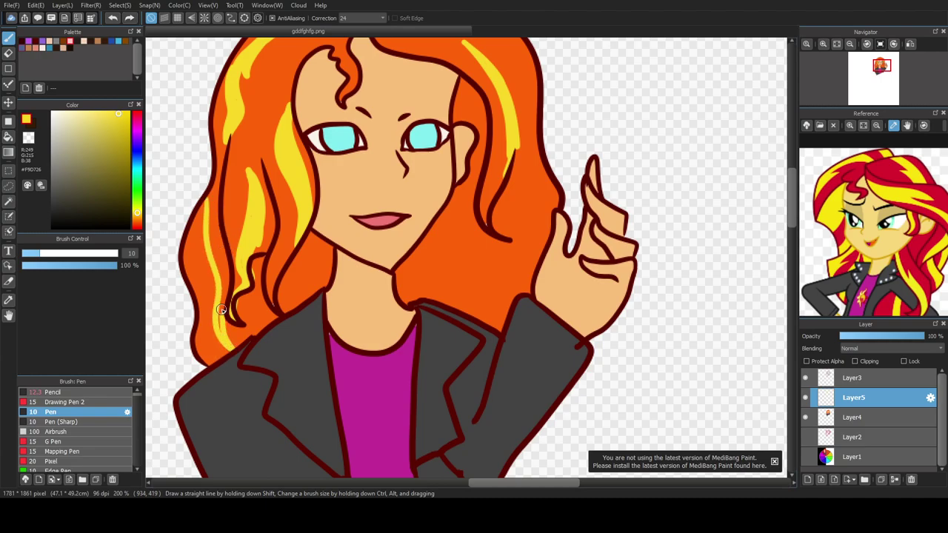
pyautogui.moveTo(222, 272)
pyautogui.mouseDown()
pyautogui.moveTo(209, 214)
pyautogui.moveTo(218, 281)
pyautogui.mouseUp()
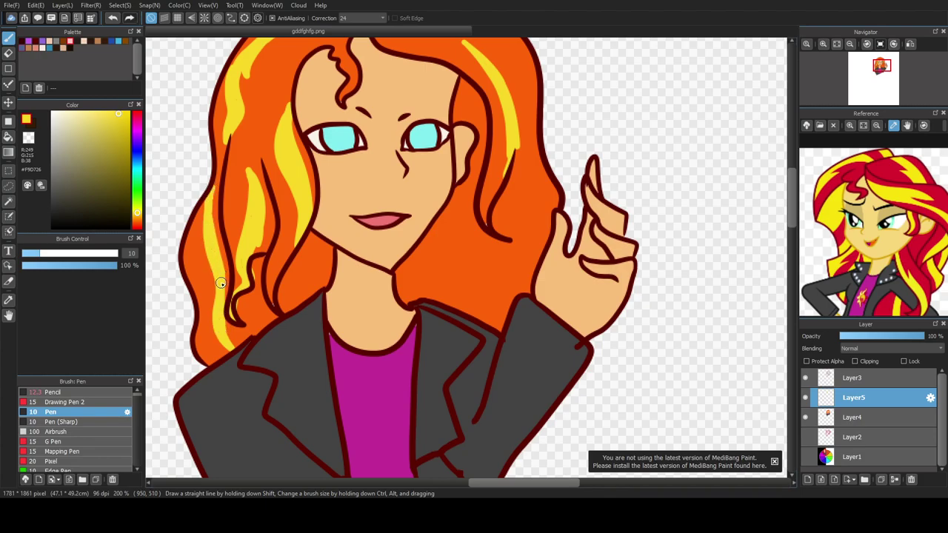
pyautogui.press('e')
pyautogui.moveTo(252, 318); pyautogui.dragTo(215, 283)
pyautogui.press('b')
pyautogui.scroll(-3, 234, 228)
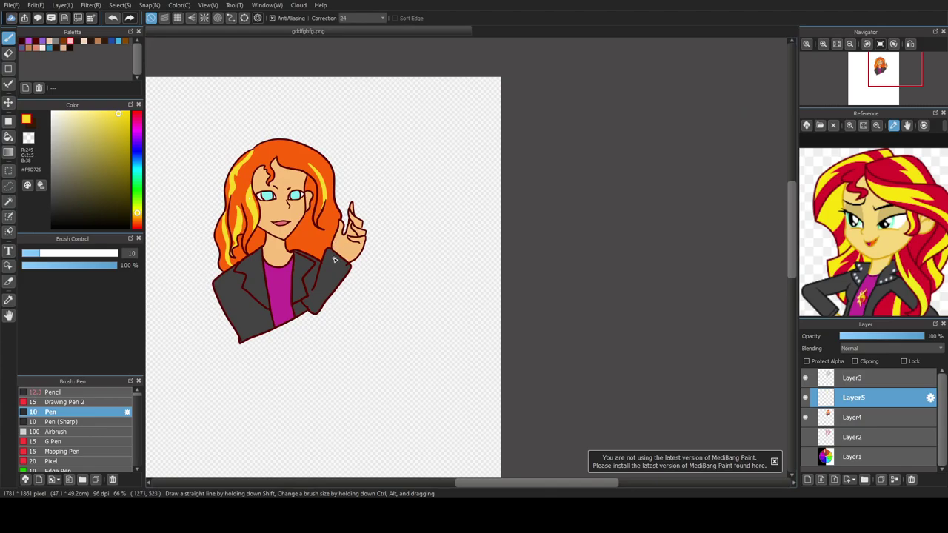
# Step: Continue the streak on the raised-hand side down to the sleeve and paint a yellow accent along the curled lock beside the ear
pyautogui.scroll(3, 327, 211)
pyautogui.press('e')
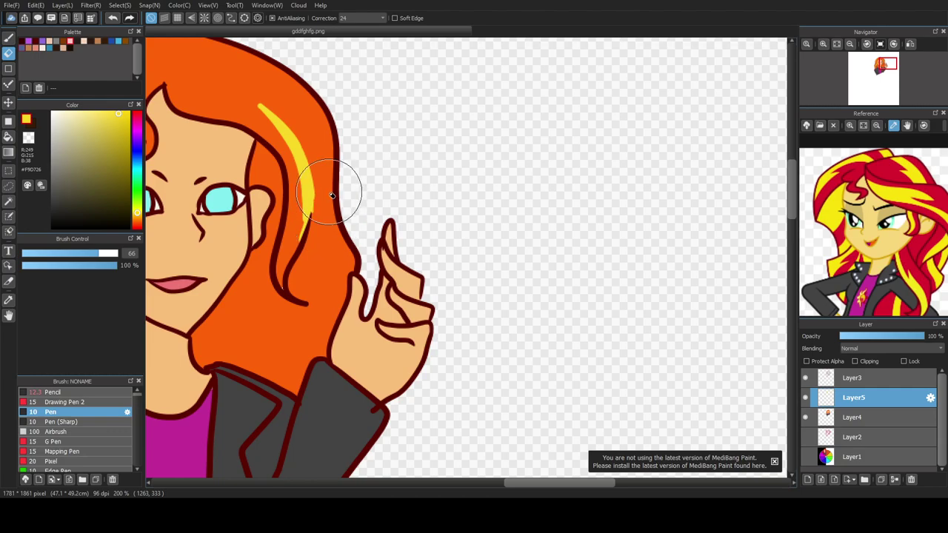
pyautogui.press('p')
pyautogui.scroll(-3, 300, 295)
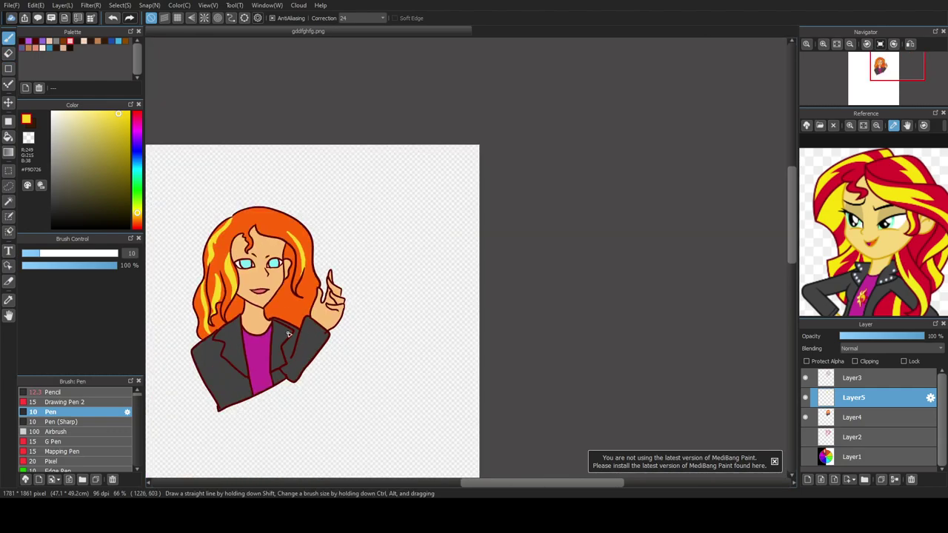
pyautogui.scroll(3, 290, 296)
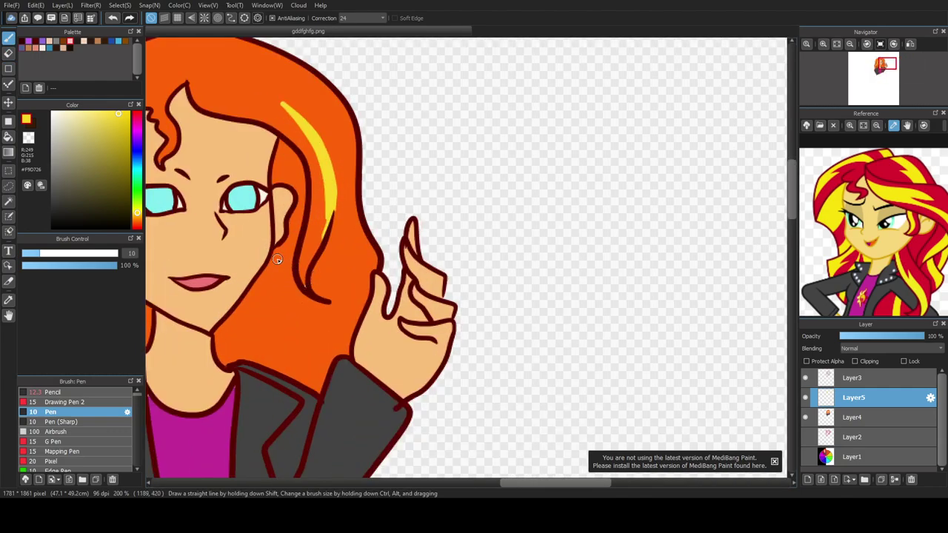
pyautogui.moveTo(340, 228); pyautogui.dragTo(336, 350)
pyautogui.moveTo(339, 227)
pyautogui.mouseDown()
pyautogui.moveTo(336, 198)
pyautogui.moveTo(349, 308)
pyautogui.moveTo(338, 346)
pyautogui.mouseUp()
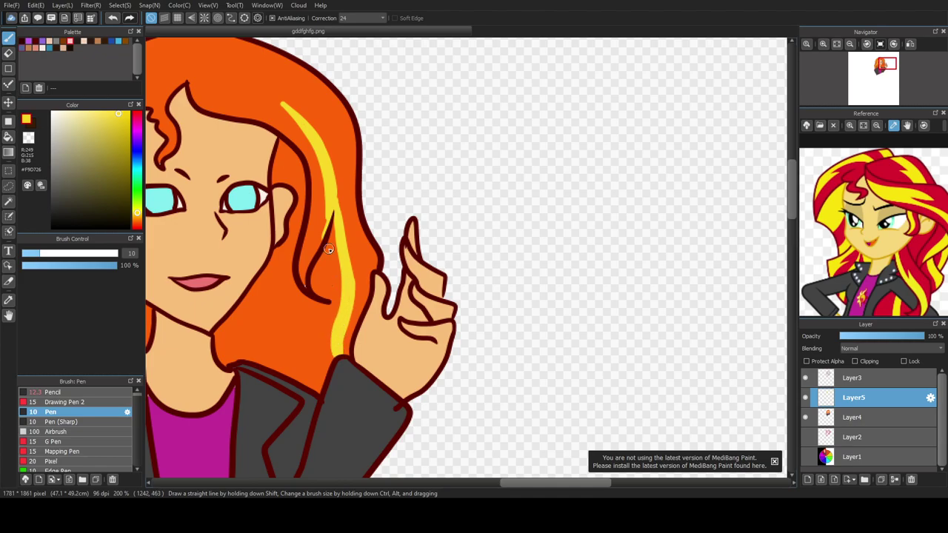
pyautogui.moveTo(326, 211); pyautogui.dragTo(305, 287)
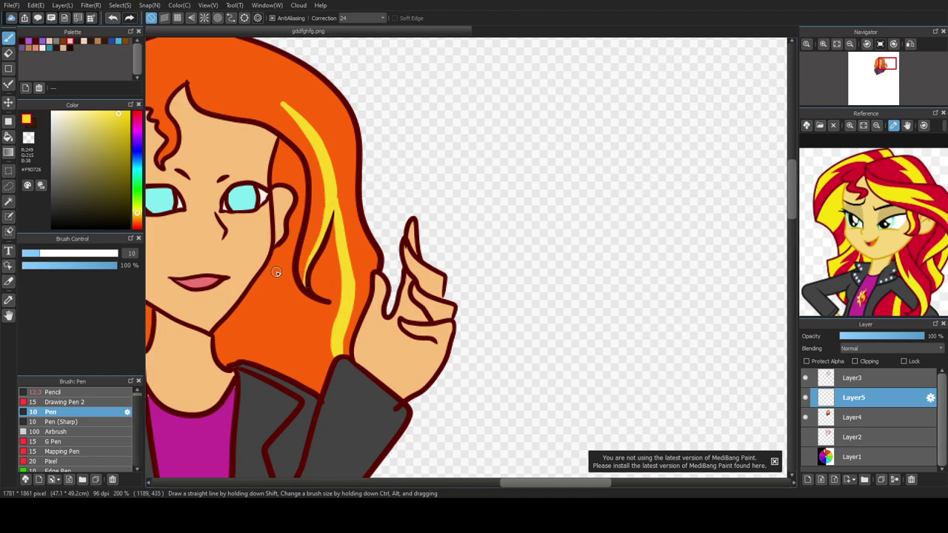
# Step: Paint two curved yellow streaks across the top of the head, following the hair's sweep toward the raised-hand side
pyautogui.scroll(-3, 276, 272)
pyautogui.moveTo(478, 483); pyautogui.dragTo(437, 483)
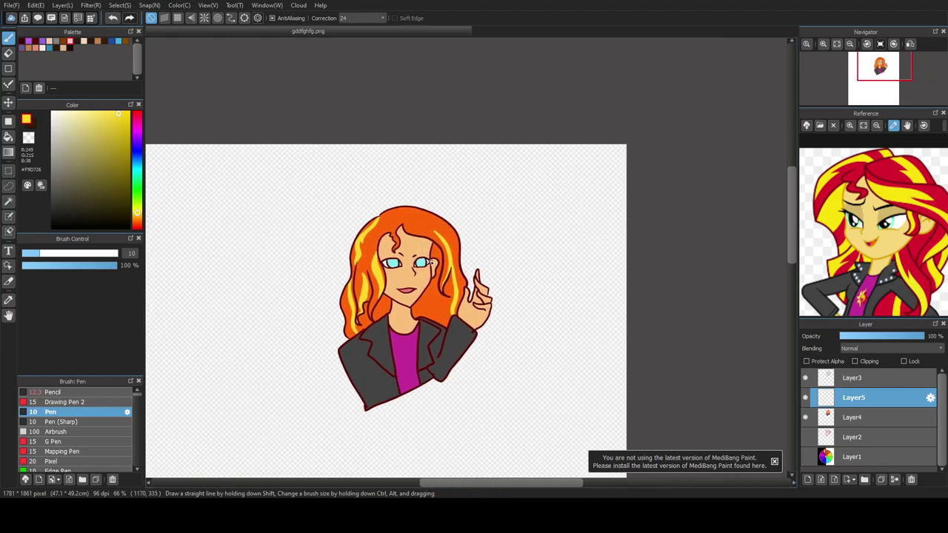
pyautogui.scroll(4, 414, 231)
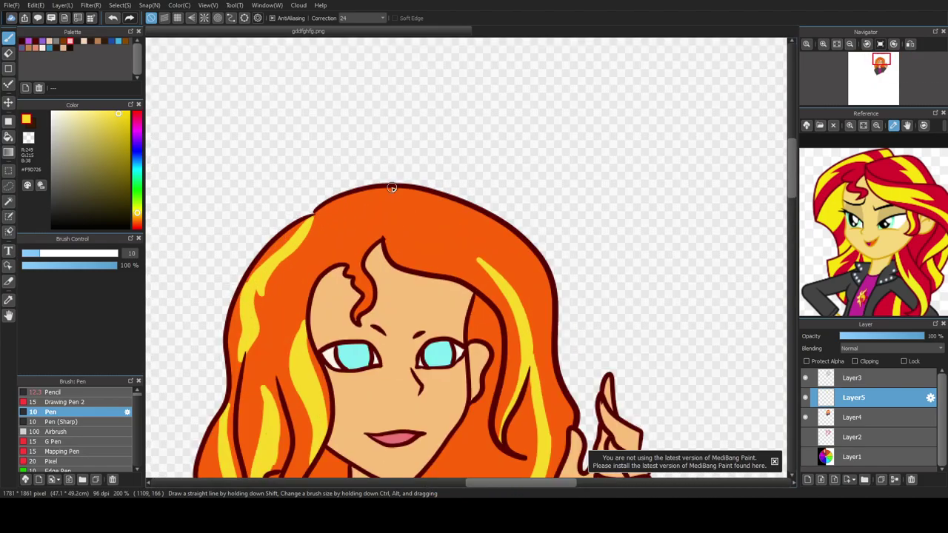
pyautogui.moveTo(396, 193)
pyautogui.mouseDown()
pyautogui.moveTo(478, 227)
pyautogui.moveTo(530, 280)
pyautogui.moveTo(554, 358)
pyautogui.mouseUp()
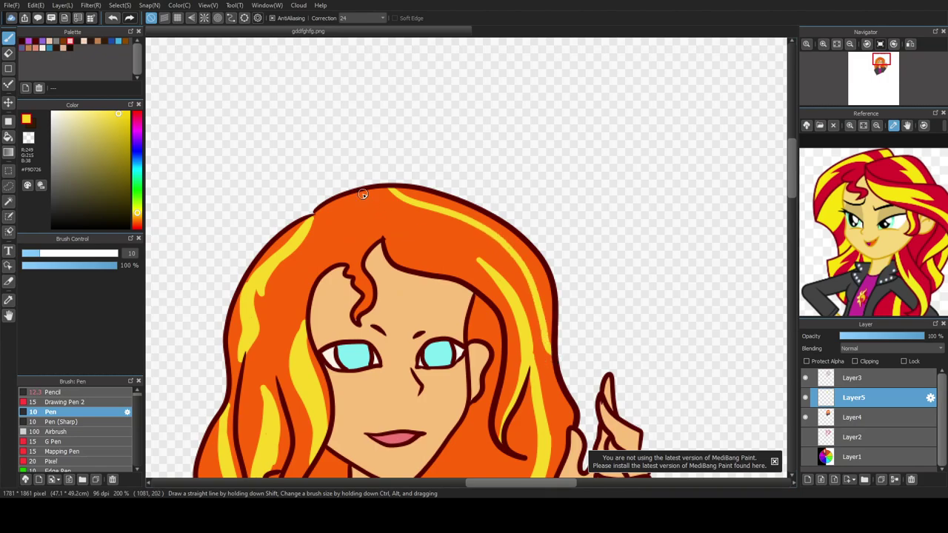
pyautogui.moveTo(362, 218)
pyautogui.mouseDown()
pyautogui.moveTo(410, 231)
pyautogui.moveTo(460, 292)
pyautogui.mouseUp()
# Step: Paint a wavy yellow streak in the back hair from below the ear to the jacket collar and thicken it
pyautogui.scroll(-4, 502, 325)
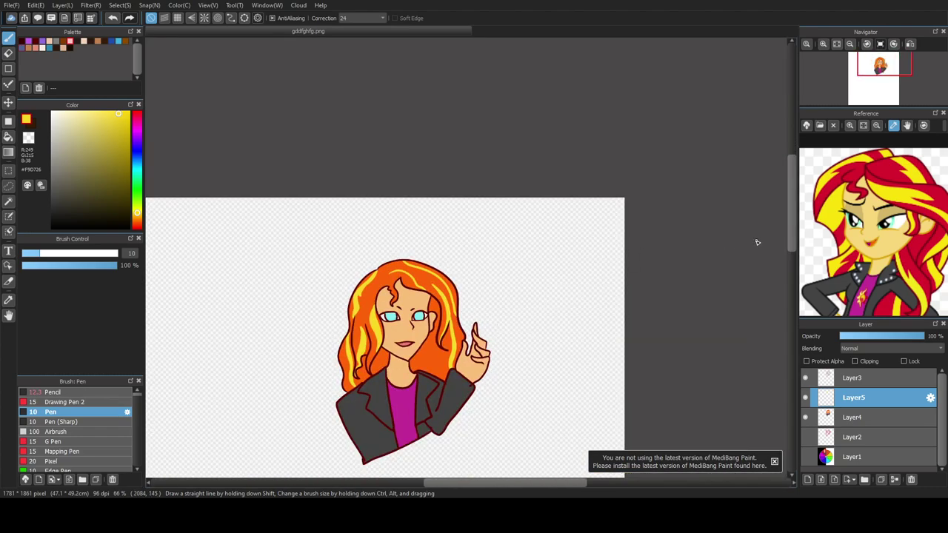
pyautogui.moveTo(794, 229); pyautogui.dragTo(794, 247)
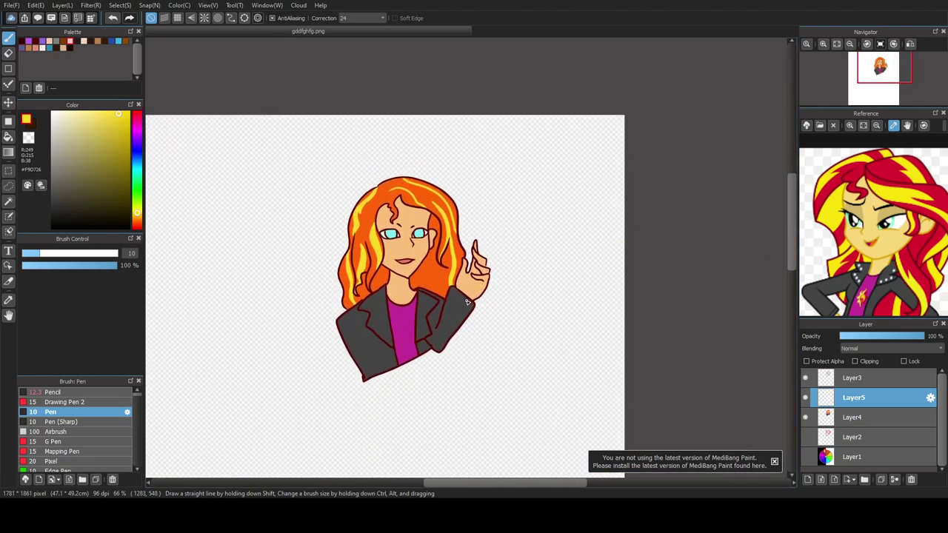
pyautogui.scroll(4, 428, 293)
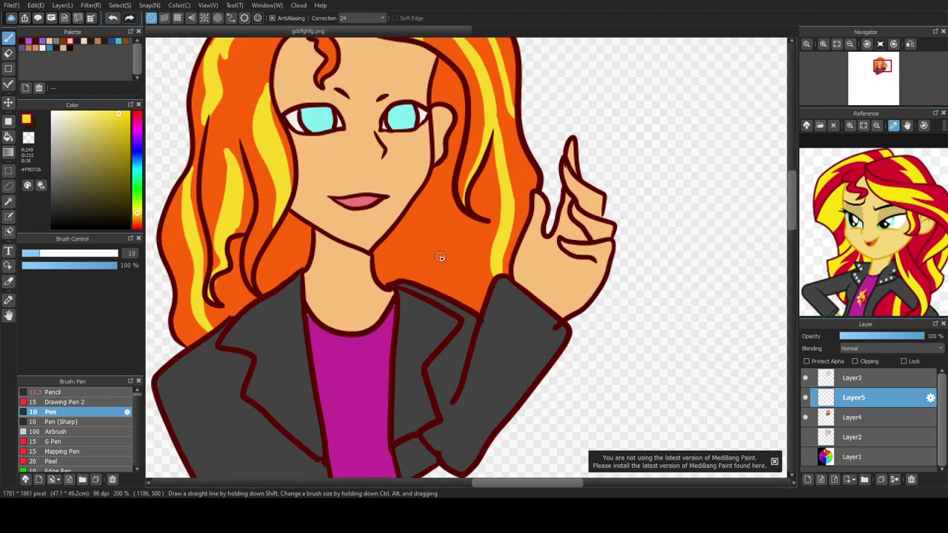
pyautogui.moveTo(431, 178)
pyautogui.mouseDown()
pyautogui.moveTo(463, 255)
pyautogui.moveTo(466, 296)
pyautogui.mouseUp()
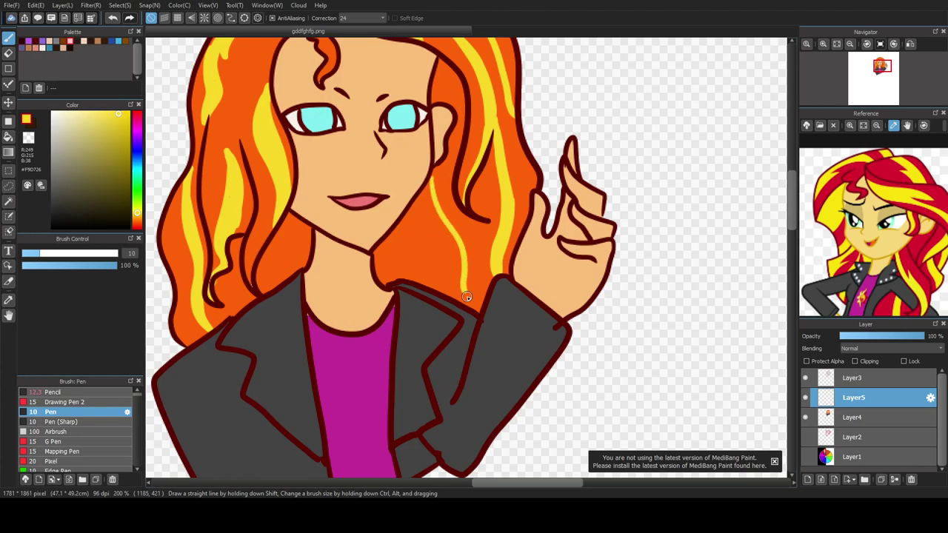
pyautogui.moveTo(438, 181)
pyautogui.mouseDown()
pyautogui.moveTo(472, 260)
pyautogui.moveTo(473, 303)
pyautogui.mouseUp()
pyautogui.moveTo(465, 253); pyautogui.dragTo(434, 172)
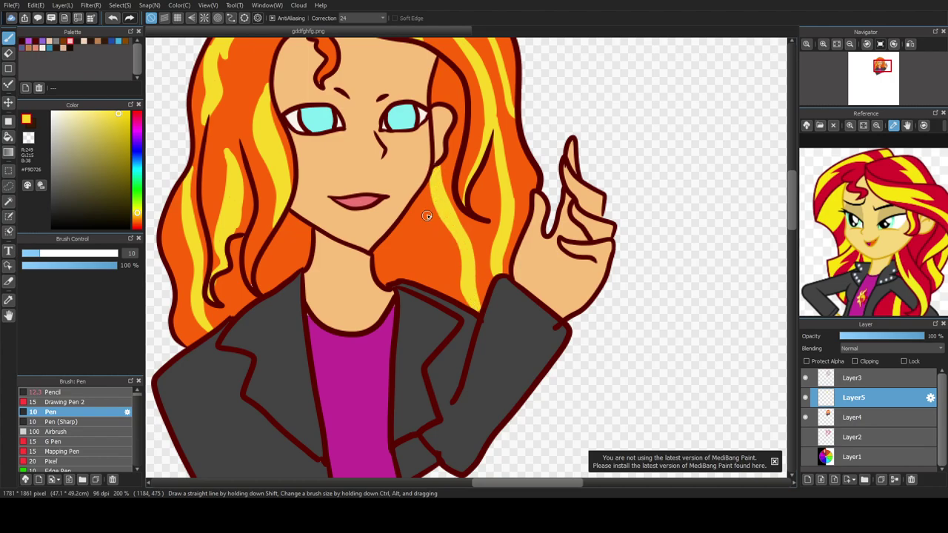
pyautogui.moveTo(420, 189)
pyautogui.mouseDown()
pyautogui.moveTo(411, 272)
pyautogui.moveTo(423, 283)
pyautogui.moveTo(414, 255)
pyautogui.moveTo(421, 194)
pyautogui.mouseUp()
# Step: Lower the hair highlight layer's opacity to 78%
pyautogui.scroll(-4, 293, 218)
pyautogui.scroll(1, 292, 268)
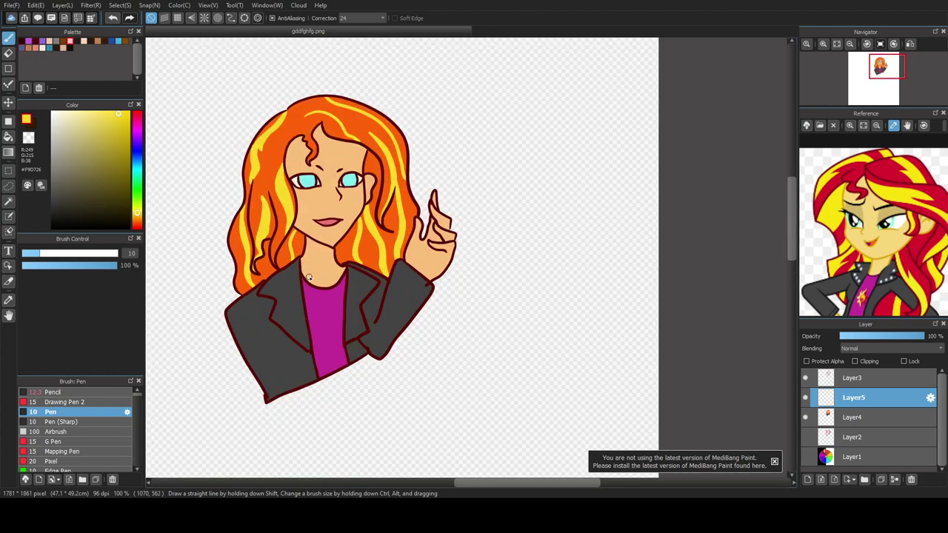
pyautogui.moveTo(879, 339); pyautogui.dragTo(911, 340)
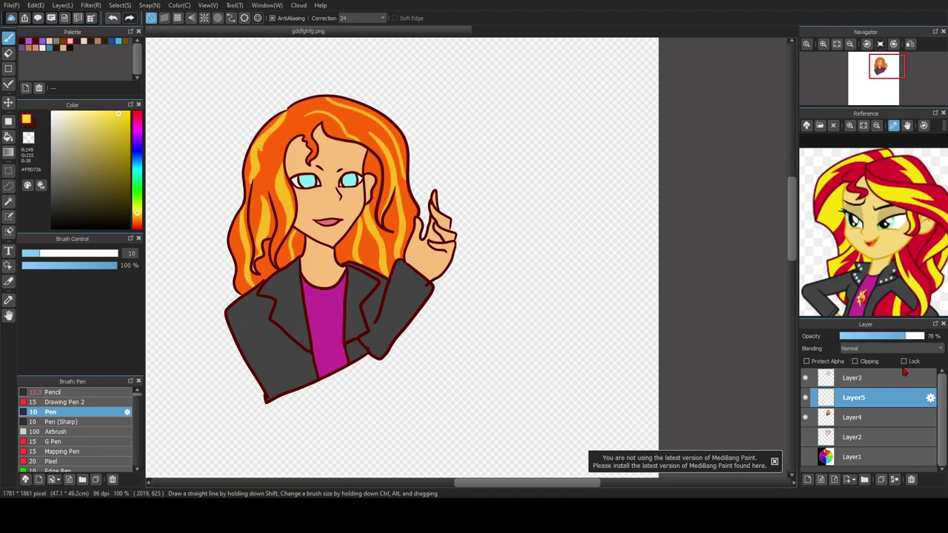
# Step: Add a new layer directly above the hair highlight layer and set its blending mode to Multiply
pyautogui.click(807, 479)
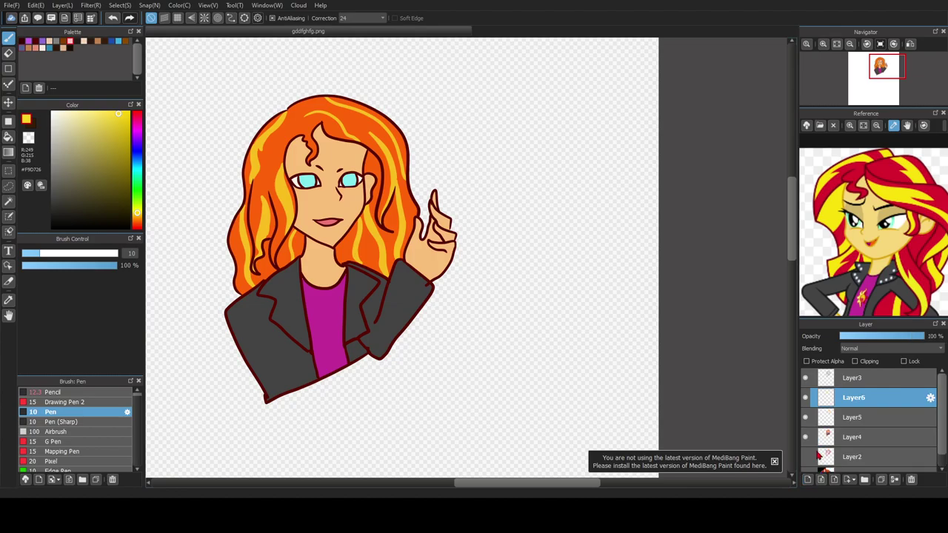
pyautogui.click(871, 367)
pyautogui.click(8, 300)
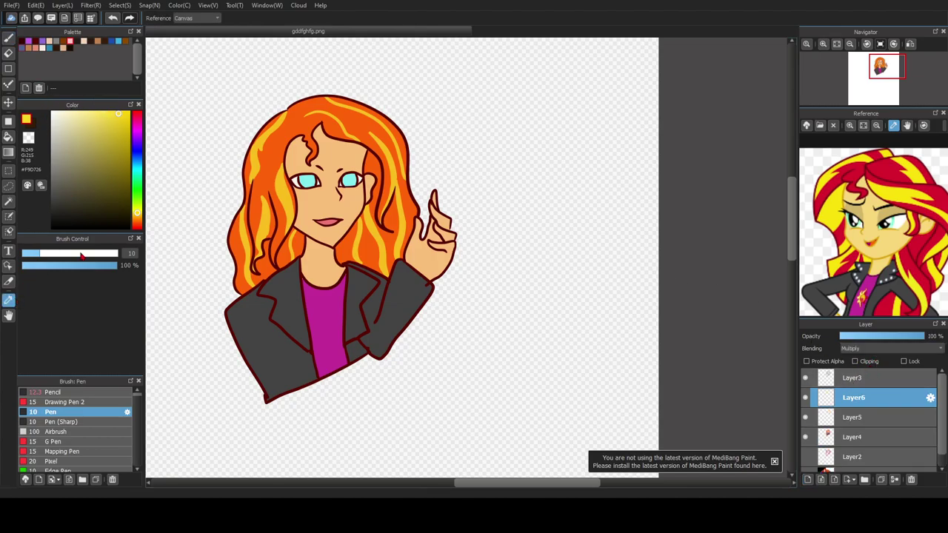
# Step: Sample the hair's base orange (#F05E09) from the drawing and switch to the Pen brush for shading
pyautogui.click(264, 186)
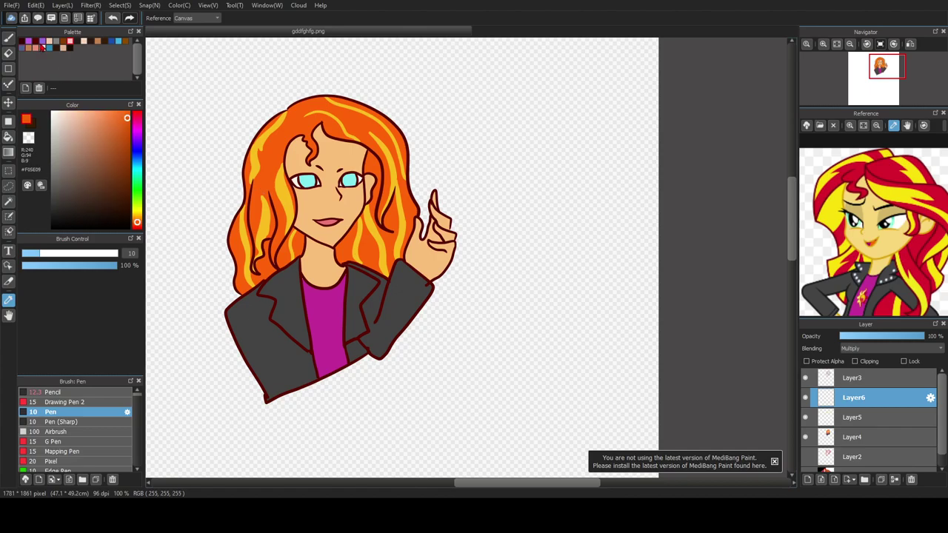
pyautogui.click(8, 37)
pyautogui.scroll(1, 250, 223)
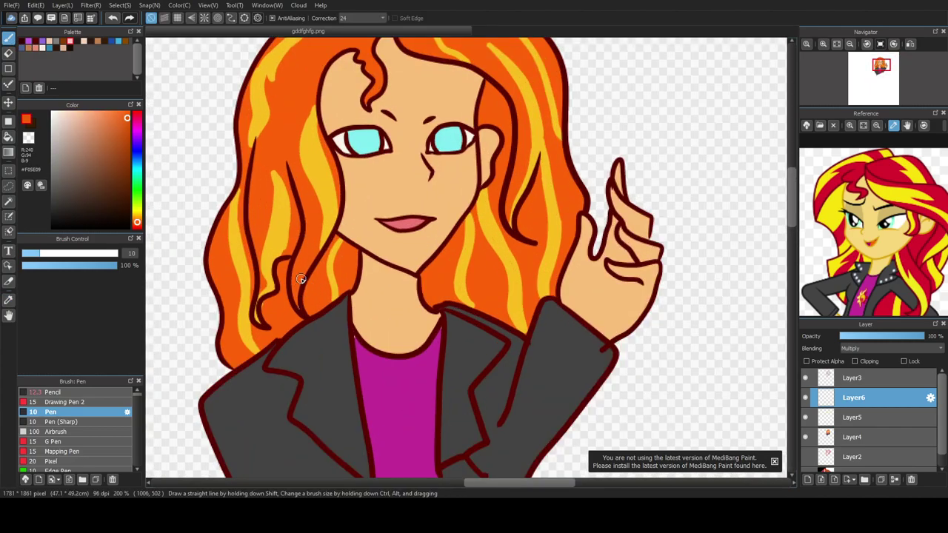
pyautogui.moveTo(296, 285)
pyautogui.mouseDown()
pyautogui.moveTo(321, 205)
pyautogui.moveTo(314, 252)
pyautogui.moveTo(337, 206)
pyautogui.moveTo(295, 296)
pyautogui.moveTo(316, 228)
pyautogui.moveTo(306, 298)
pyautogui.mouseUp()
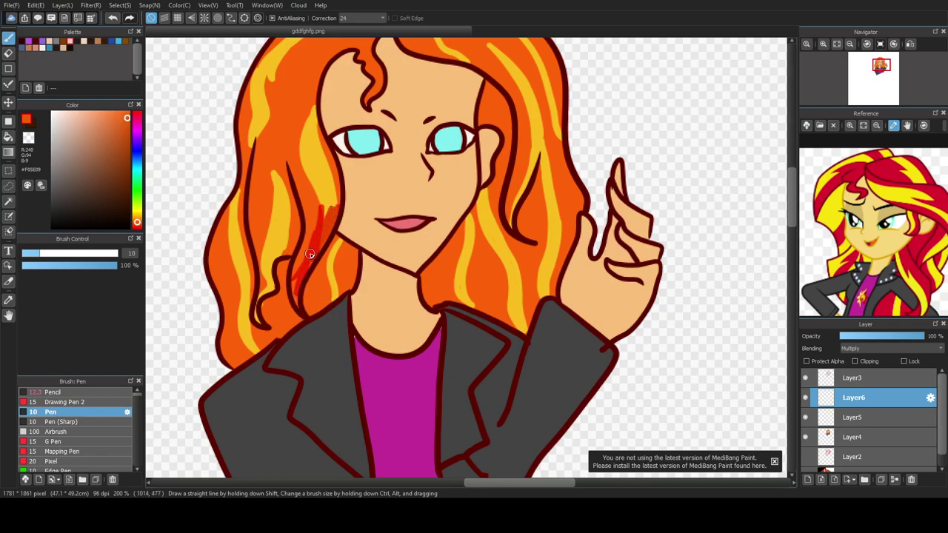
pyautogui.moveTo(341, 227); pyautogui.dragTo(368, 234)
pyautogui.hotkey('ctrl', 'z')
pyautogui.hotkey('ctrl', 'z')
pyautogui.hotkey('ctrl', 'z')
pyautogui.hotkey('ctrl', 'z')
pyautogui.hotkey('ctrl', 'z')
# Step: Set the Multiply layer's opacity to 75% and shade the lower part of the wavy lock beside the cheek and jaw
pyautogui.click(903, 339)
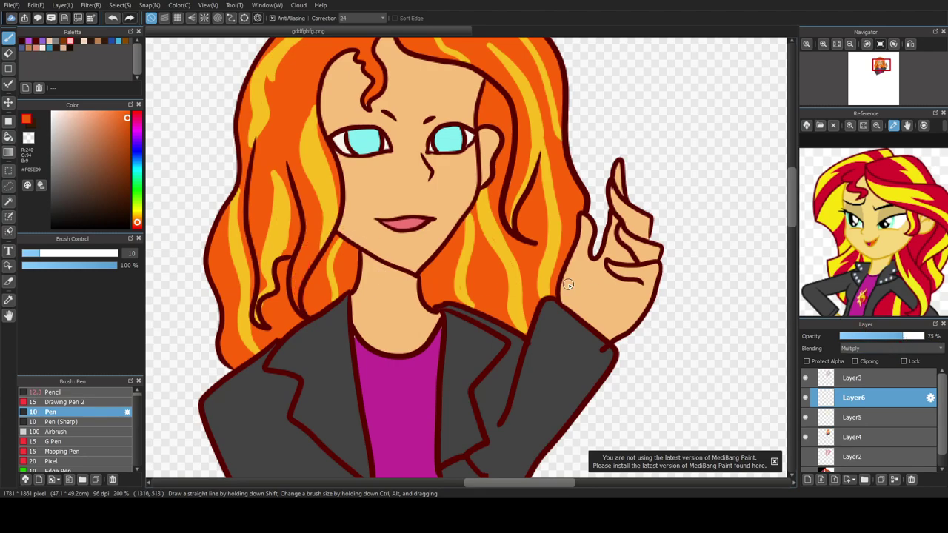
pyautogui.moveTo(310, 254)
pyautogui.mouseDown()
pyautogui.moveTo(338, 207)
pyautogui.moveTo(300, 279)
pyautogui.moveTo(338, 200)
pyautogui.moveTo(294, 271)
pyautogui.moveTo(294, 309)
pyautogui.mouseUp()
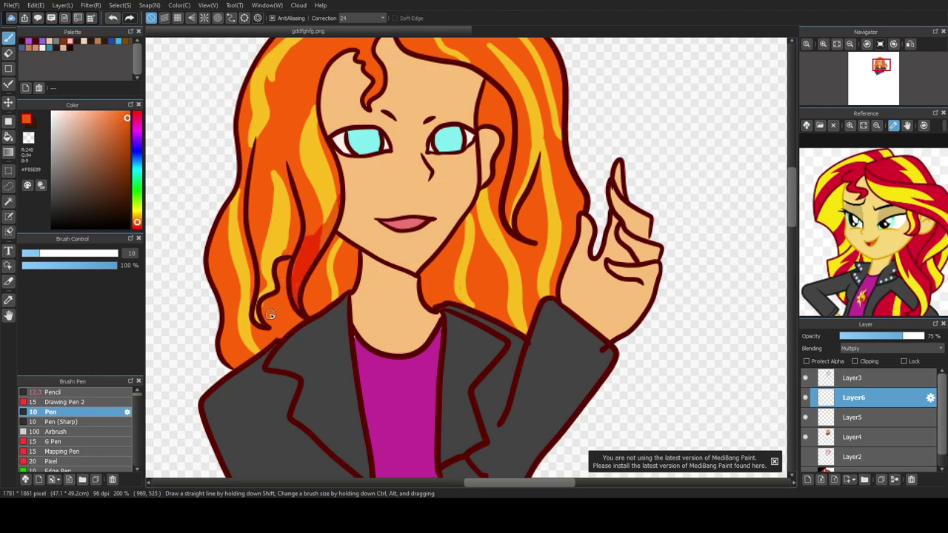
pyautogui.moveTo(302, 274); pyautogui.dragTo(282, 317)
pyautogui.moveTo(258, 296); pyautogui.dragTo(275, 257)
pyautogui.moveTo(276, 256); pyautogui.dragTo(295, 241)
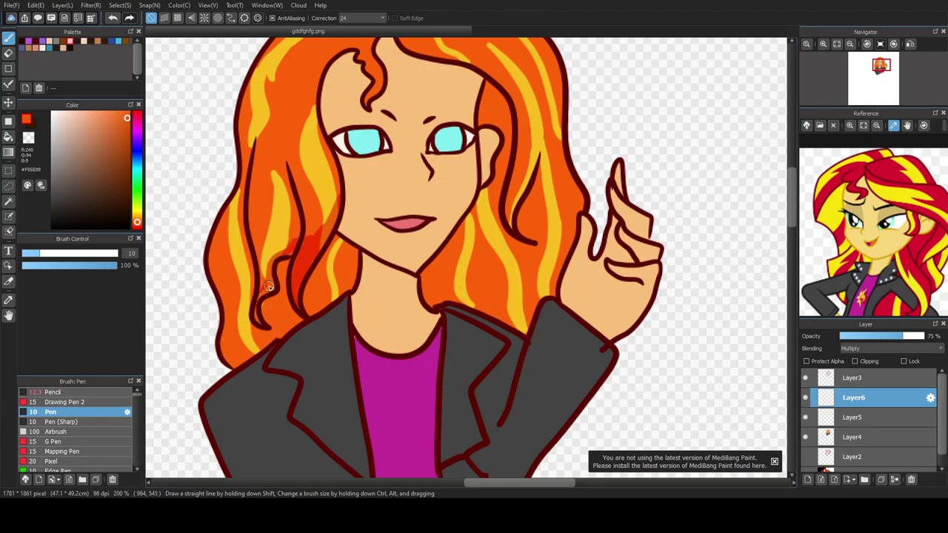
# Step: Paint a jagged shadow edge across the lower outer hair opposite the raised hand and shade down to the jacket
pyautogui.moveTo(220, 289); pyautogui.dragTo(234, 270)
pyautogui.moveTo(233, 270); pyautogui.dragTo(254, 287)
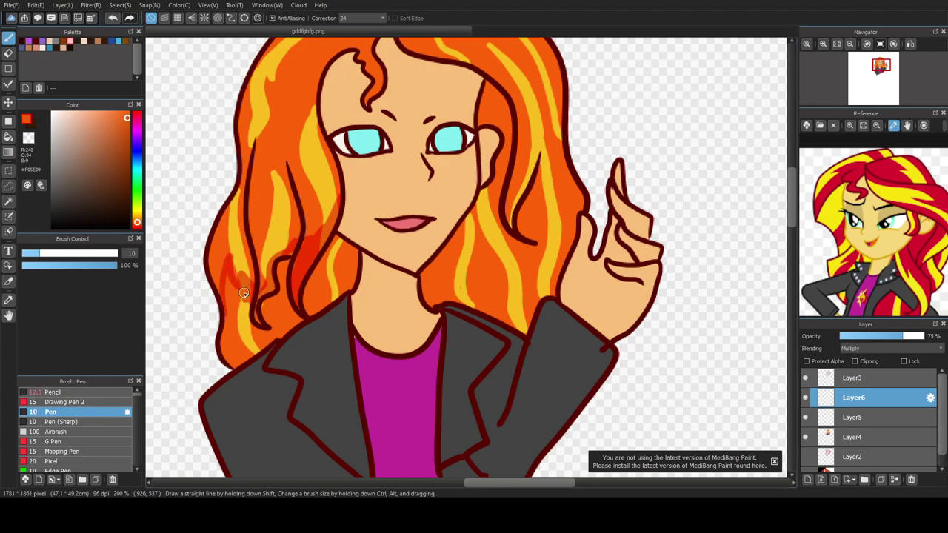
pyautogui.moveTo(227, 275); pyautogui.dragTo(246, 291)
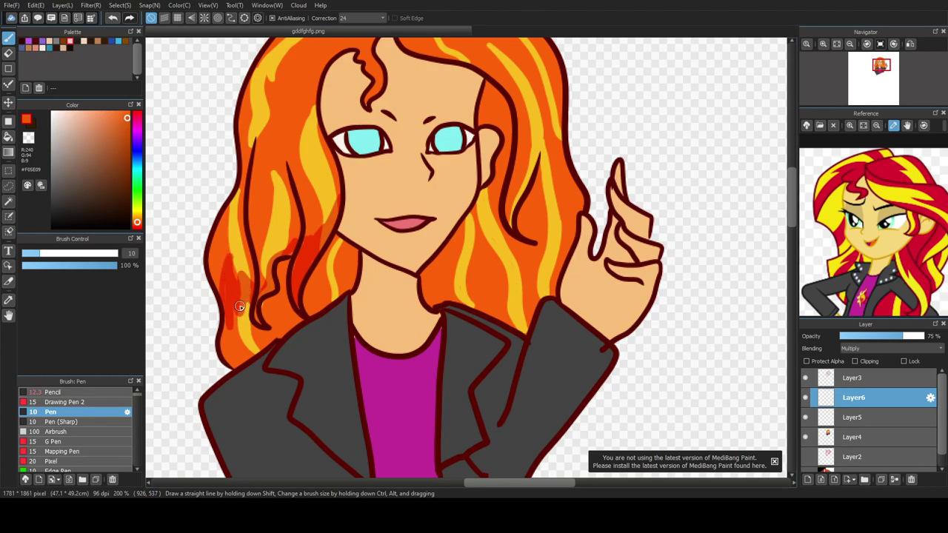
pyautogui.moveTo(223, 335); pyautogui.dragTo(240, 309)
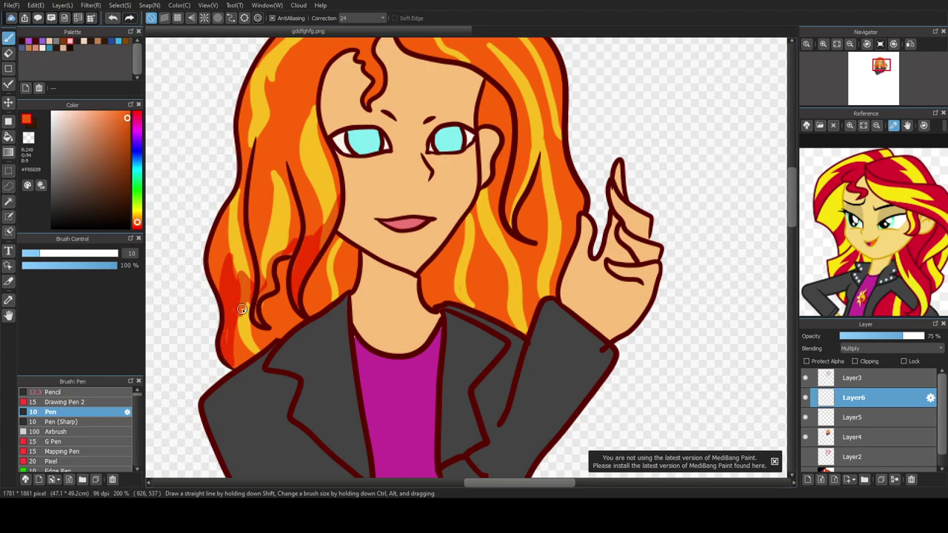
pyautogui.moveTo(236, 358)
pyautogui.mouseDown()
pyautogui.moveTo(288, 320)
pyautogui.moveTo(247, 349)
pyautogui.mouseUp()
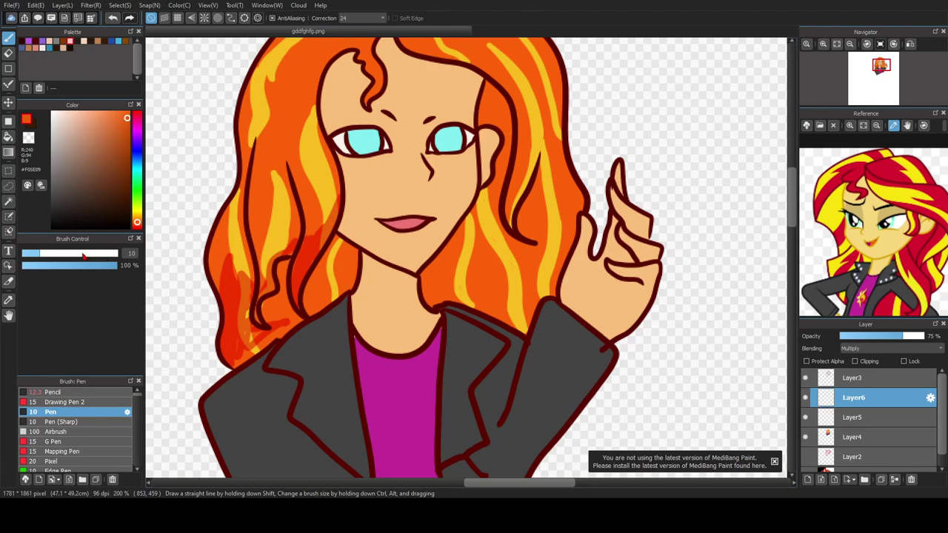
# Step: Enlarge the pen to size 47 and fill in the shadow over the lower hair from the outer tips to the neck
pyautogui.moveTo(86, 257); pyautogui.dragTo(94, 256)
pyautogui.moveTo(244, 297); pyautogui.dragTo(246, 349)
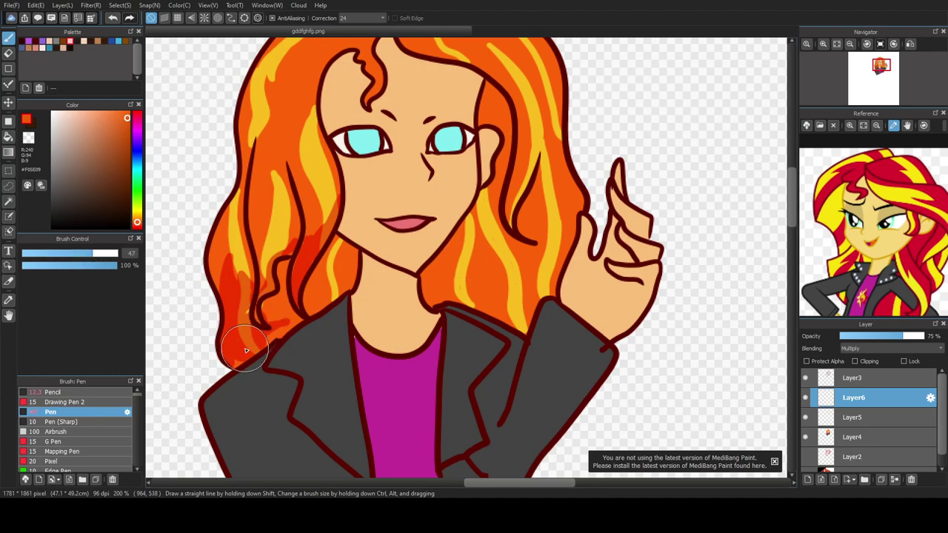
pyautogui.moveTo(246, 349); pyautogui.dragTo(277, 302)
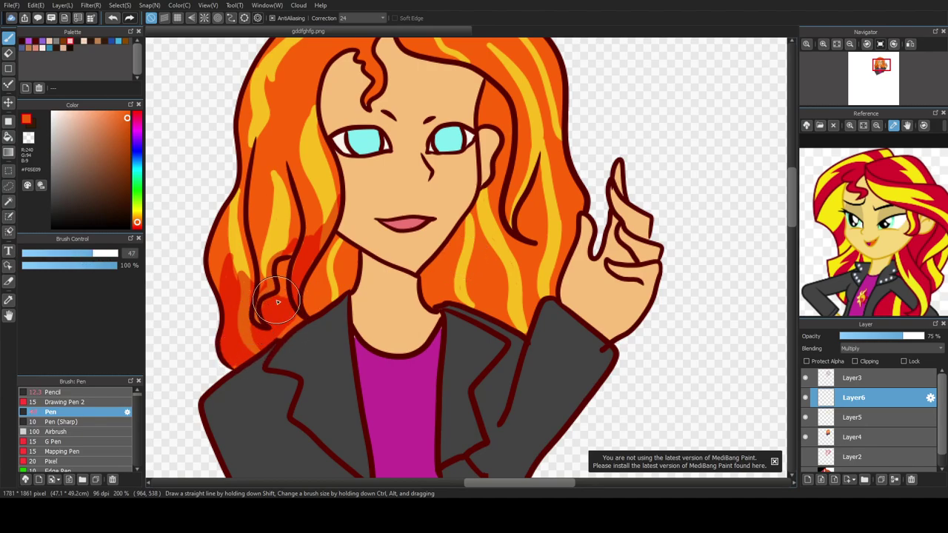
pyautogui.moveTo(276, 303); pyautogui.dragTo(337, 251)
pyautogui.moveTo(337, 251); pyautogui.dragTo(295, 311)
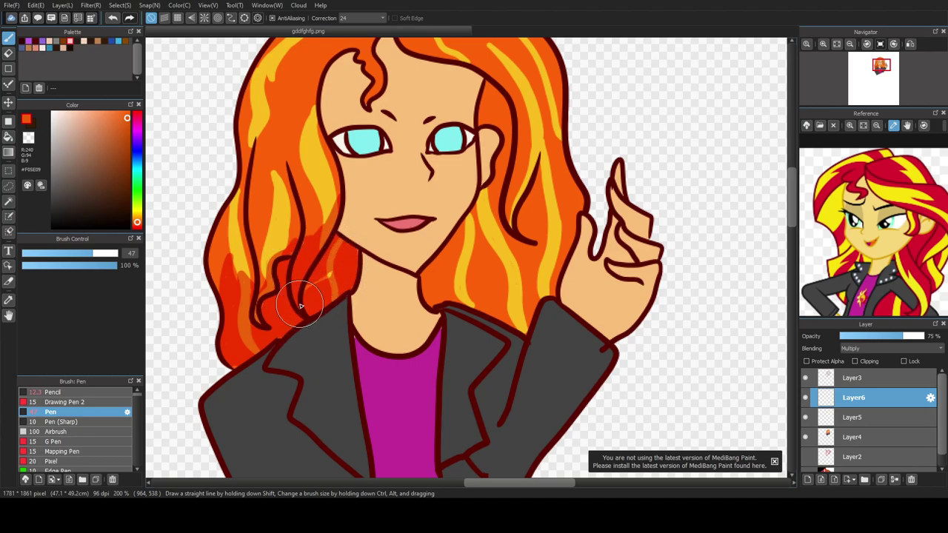
pyautogui.moveTo(294, 311); pyautogui.dragTo(259, 315)
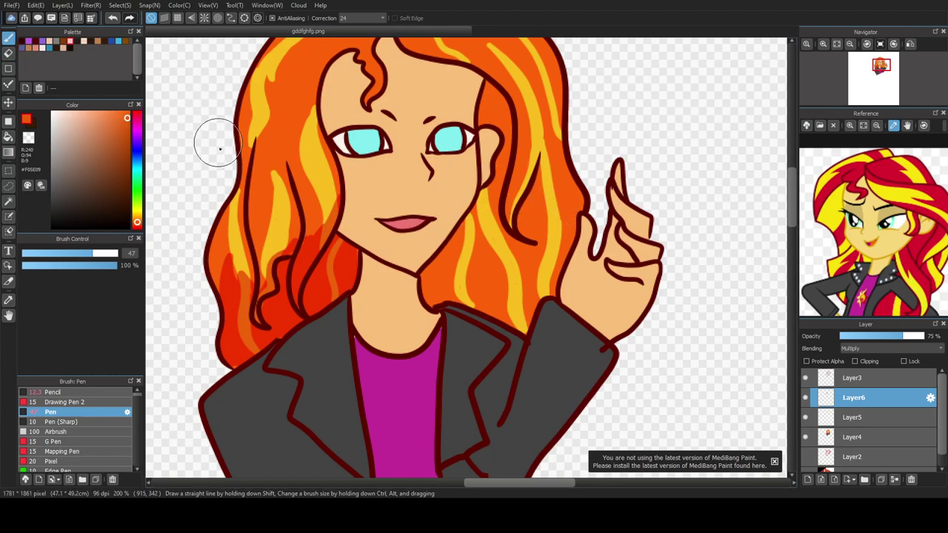
# Step: Outline a shadow edge across the hair by the raised hand with the pen at 8.3, and bucket-fill the back hair below
pyautogui.moveTo(97, 254); pyautogui.dragTo(36, 259)
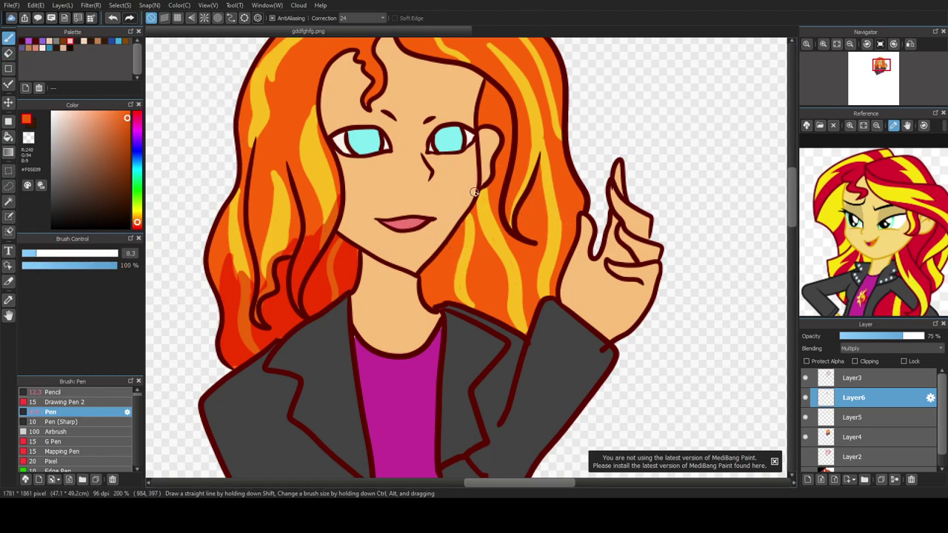
pyautogui.moveTo(523, 205)
pyautogui.mouseDown()
pyautogui.moveTo(534, 216)
pyautogui.moveTo(550, 171)
pyautogui.moveTo(571, 215)
pyautogui.mouseUp()
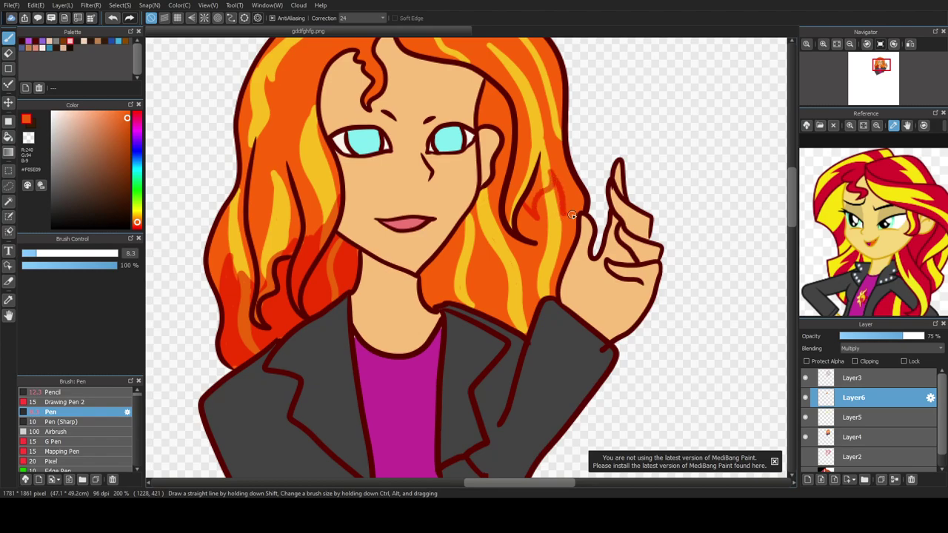
pyautogui.click(8, 137)
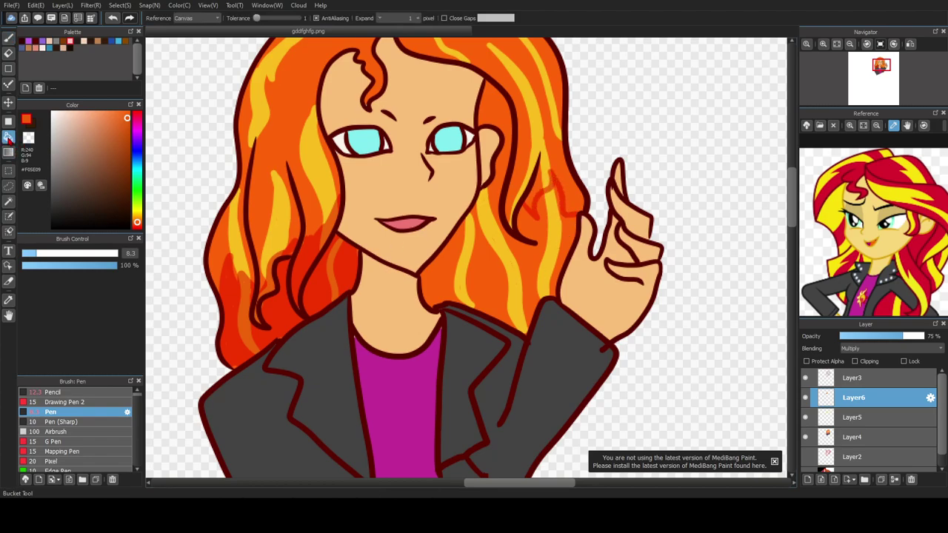
pyautogui.click(511, 263)
pyautogui.click(489, 261)
pyautogui.click(493, 269)
pyautogui.click(444, 267)
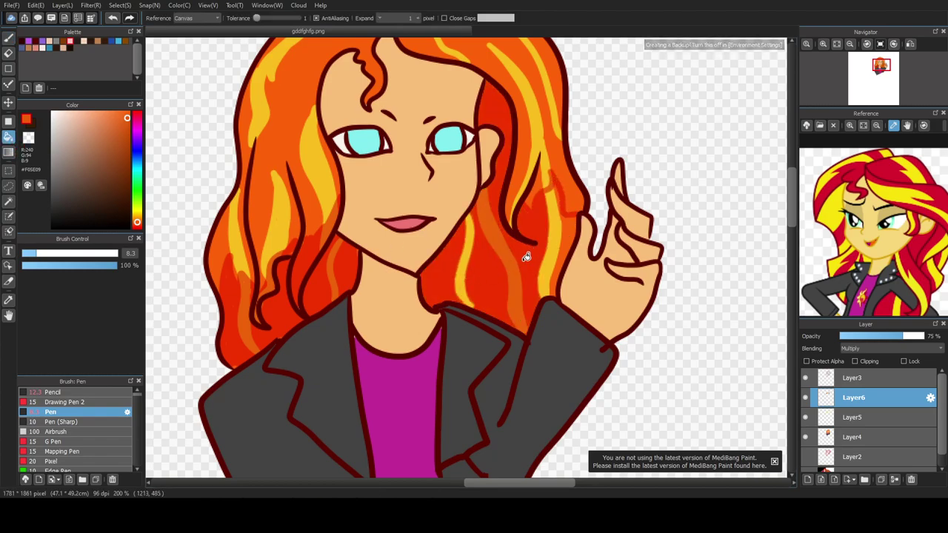
# Step: Bucket-fill the remaining unshaded streaks behind the neck and hand, and touch up the shading on the lock below the ear
pyautogui.click(568, 229)
pyautogui.click(563, 237)
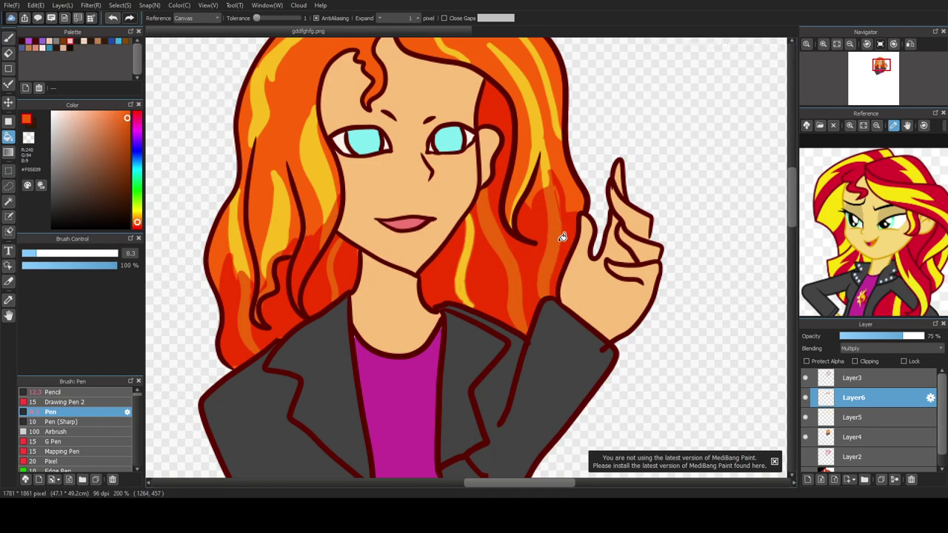
pyautogui.click(464, 270)
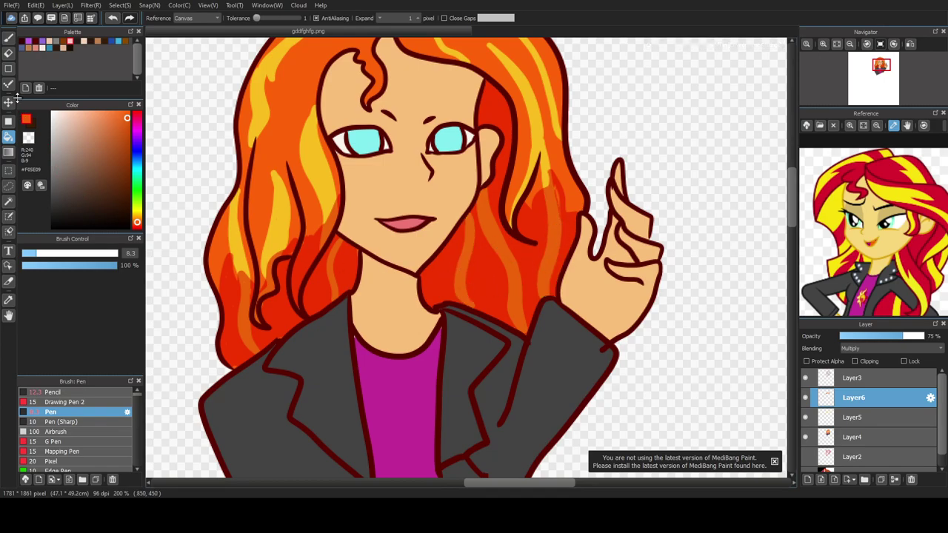
pyautogui.click(8, 37)
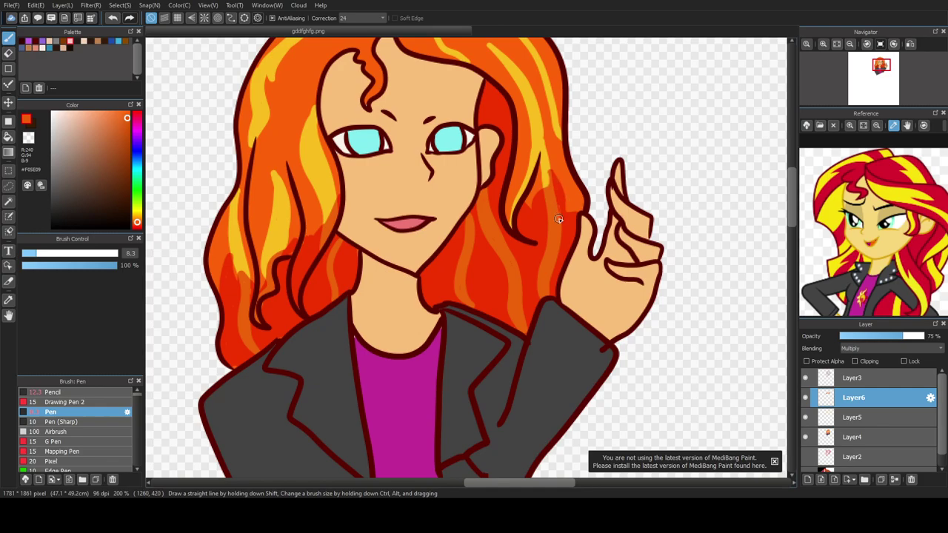
pyautogui.moveTo(512, 225)
pyautogui.mouseDown()
pyautogui.moveTo(518, 180)
pyautogui.moveTo(508, 190)
pyautogui.mouseUp()
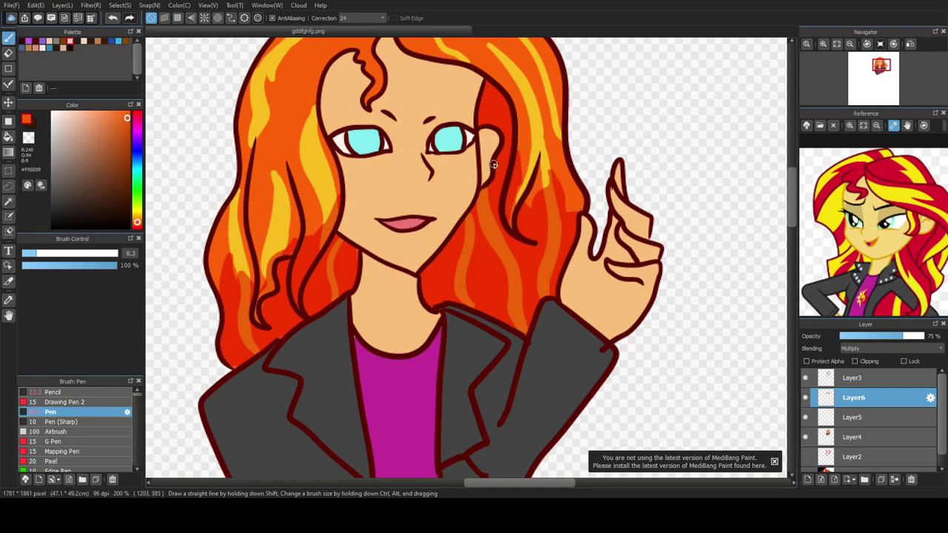
# Step: Paint thin shading strokes radiating from the hair parting across the top of the head and toward the forehead
pyautogui.hotkey('ctrl', '-')
pyautogui.moveTo(791, 236); pyautogui.dragTo(792, 227)
pyautogui.scroll(2, 406, 208)
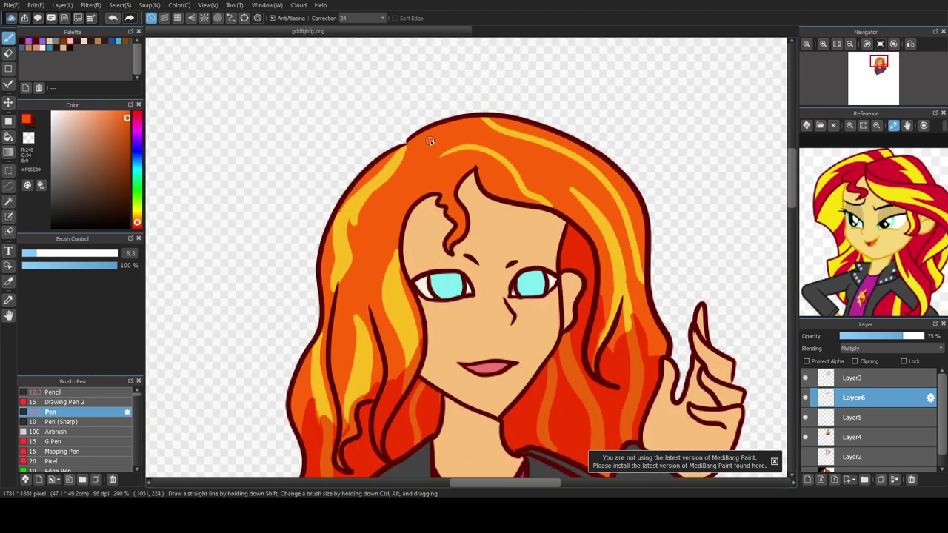
pyautogui.moveTo(432, 164)
pyautogui.mouseDown()
pyautogui.moveTo(458, 134)
pyautogui.moveTo(481, 132)
pyautogui.mouseUp()
pyautogui.moveTo(439, 162)
pyautogui.mouseDown()
pyautogui.moveTo(377, 213)
pyautogui.moveTo(431, 182)
pyautogui.moveTo(417, 173)
pyautogui.moveTo(411, 220)
pyautogui.mouseUp()
pyautogui.moveTo(432, 166)
pyautogui.mouseDown()
pyautogui.moveTo(404, 191)
pyautogui.moveTo(419, 196)
pyautogui.mouseUp()
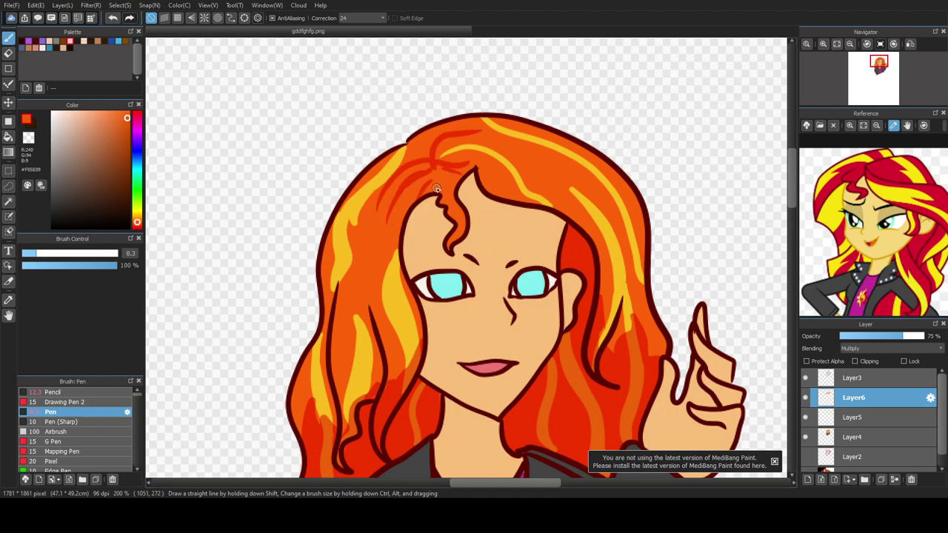
# Step: Set the brush colour to black (#000000) for drawing the eyebrows
pyautogui.scroll(-3, 400, 172)
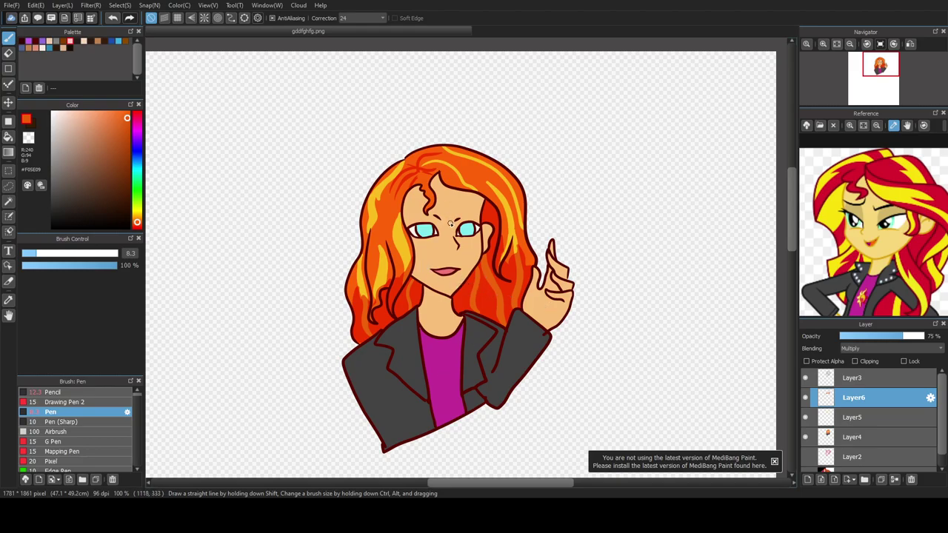
pyautogui.click(128, 227)
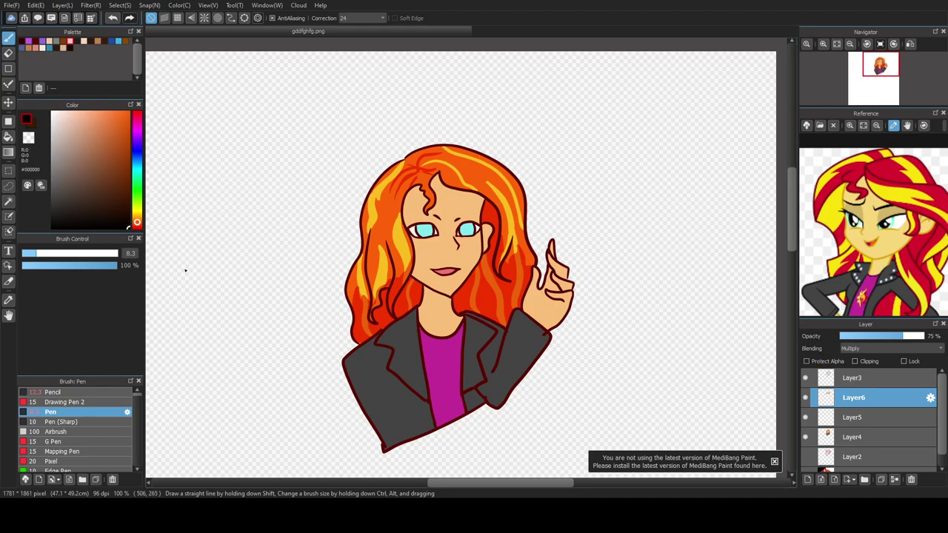
pyautogui.scroll(1, 514, 231)
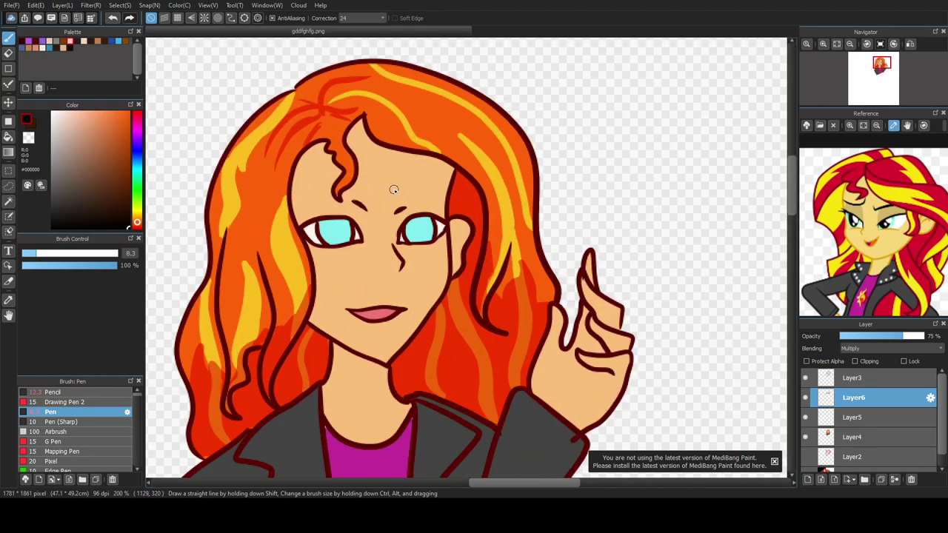
pyautogui.moveTo(418, 180); pyautogui.dragTo(443, 181)
pyautogui.scroll(1, 331, 186)
pyautogui.hotkey('ctrl', 'z')
pyautogui.hotkey('ctrl', 'z')
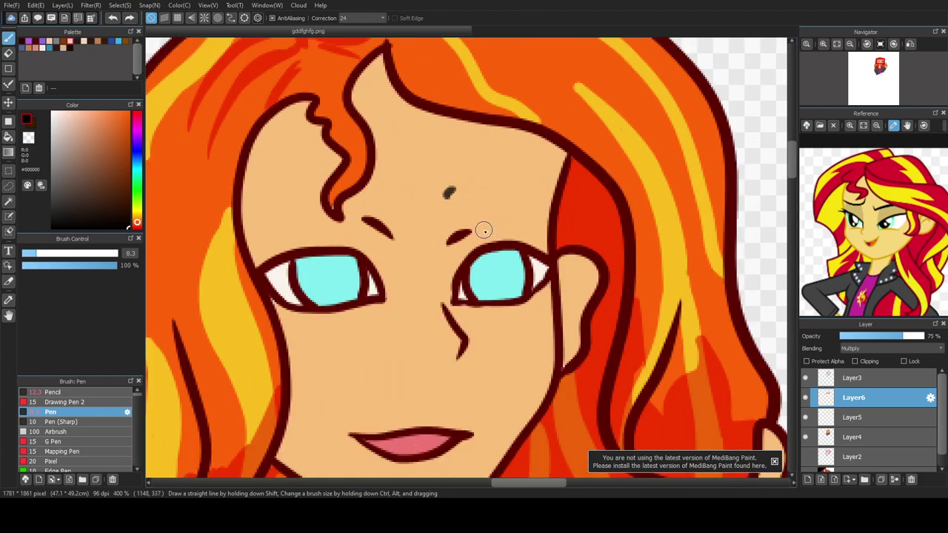
pyautogui.scroll(1, 454, 213)
pyautogui.moveTo(438, 202)
pyautogui.mouseDown()
pyautogui.moveTo(536, 166)
pyautogui.moveTo(586, 176)
pyautogui.mouseUp()
pyautogui.moveTo(361, 209)
pyautogui.mouseDown()
pyautogui.moveTo(309, 196)
pyautogui.moveTo(294, 210)
pyautogui.moveTo(255, 198)
pyautogui.moveTo(186, 210)
pyautogui.mouseUp()
pyautogui.scroll(-4, 225, 212)
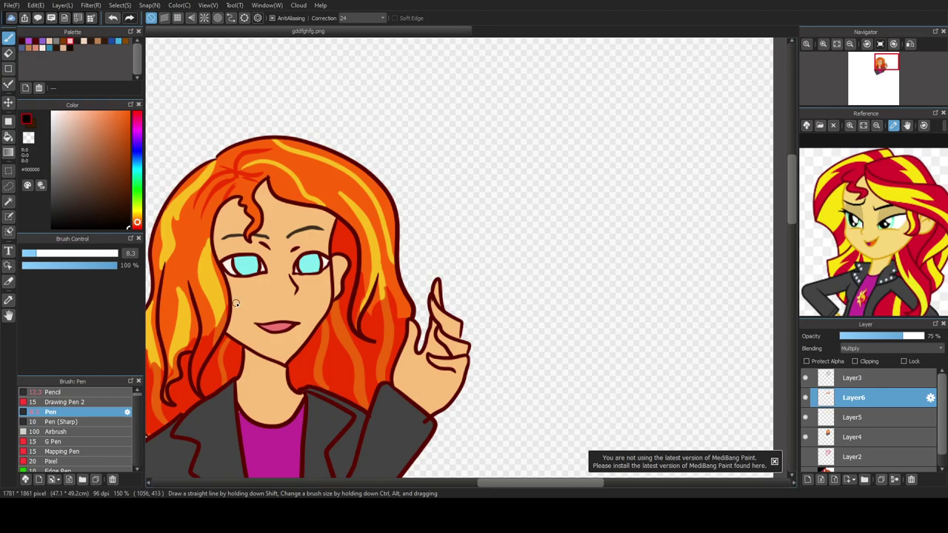
pyautogui.scroll(2, 237, 302)
pyautogui.hotkey('ctrl', 'z')
pyautogui.hotkey('ctrl', 'z')
pyautogui.hotkey('ctrl', 'z')
pyautogui.hotkey('ctrl', 'z')
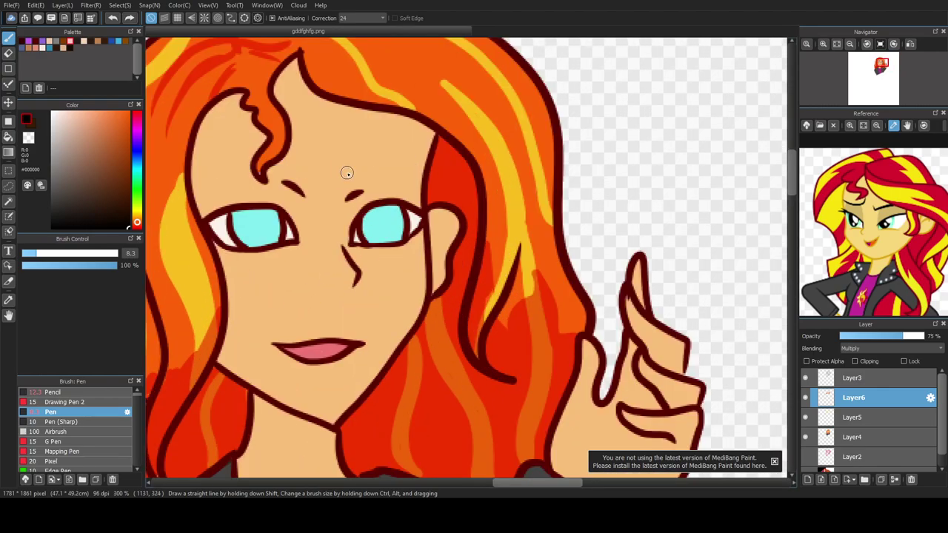
pyautogui.moveTo(340, 181); pyautogui.dragTo(421, 150)
pyautogui.hotkey('ctrl', 'z')
pyautogui.moveTo(339, 181)
pyautogui.mouseDown()
pyautogui.moveTo(394, 156)
pyautogui.moveTo(420, 155)
pyautogui.mouseUp()
pyautogui.moveTo(305, 179)
pyautogui.mouseDown()
pyautogui.moveTo(286, 162)
pyautogui.moveTo(258, 167)
pyautogui.moveTo(237, 154)
pyautogui.mouseUp()
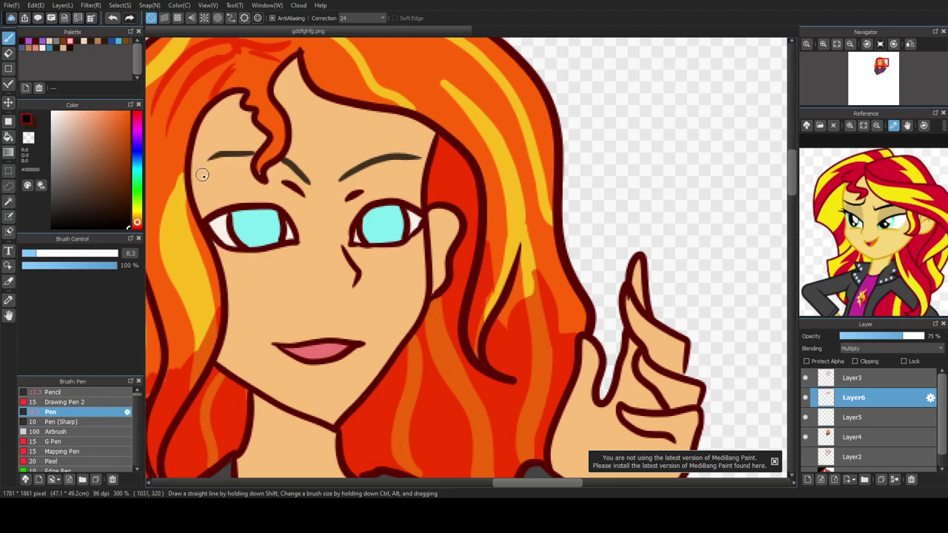
pyautogui.scroll(-3, 213, 228)
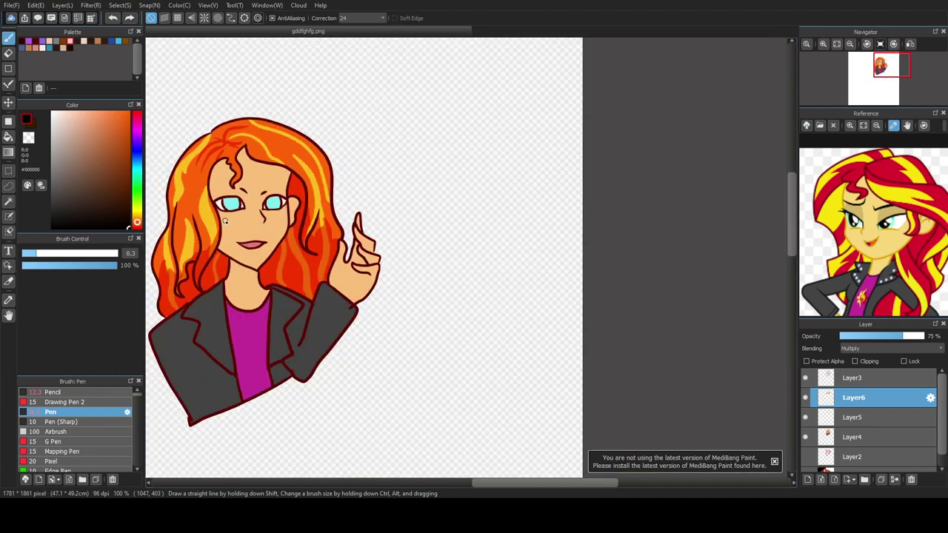
pyautogui.scroll(1, 227, 207)
pyautogui.moveTo(300, 163)
pyautogui.mouseDown()
pyautogui.moveTo(342, 174)
pyautogui.moveTo(328, 152)
pyautogui.moveTo(340, 157)
pyautogui.mouseUp()
pyautogui.hotkey('ctrl', 'z')
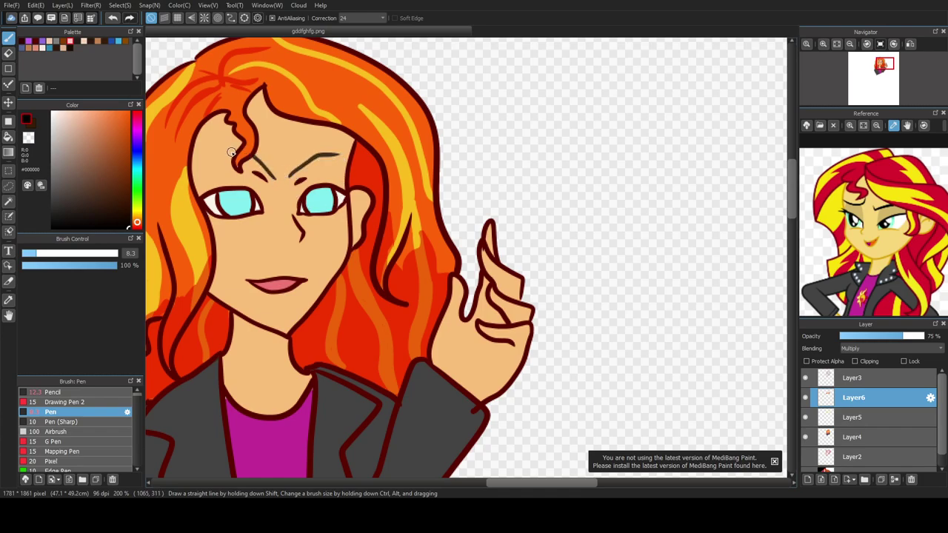
pyautogui.hotkey('ctrl', 'z')
pyautogui.hotkey('ctrl', 'z')
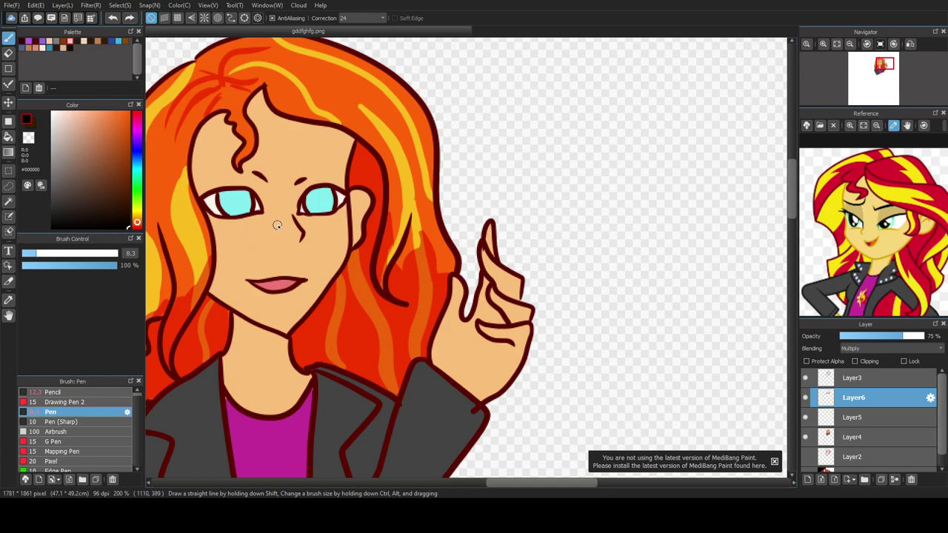
pyautogui.moveTo(255, 164)
pyautogui.mouseDown()
pyautogui.moveTo(220, 159)
pyautogui.moveTo(198, 168)
pyautogui.mouseUp()
pyautogui.scroll(1, 246, 185)
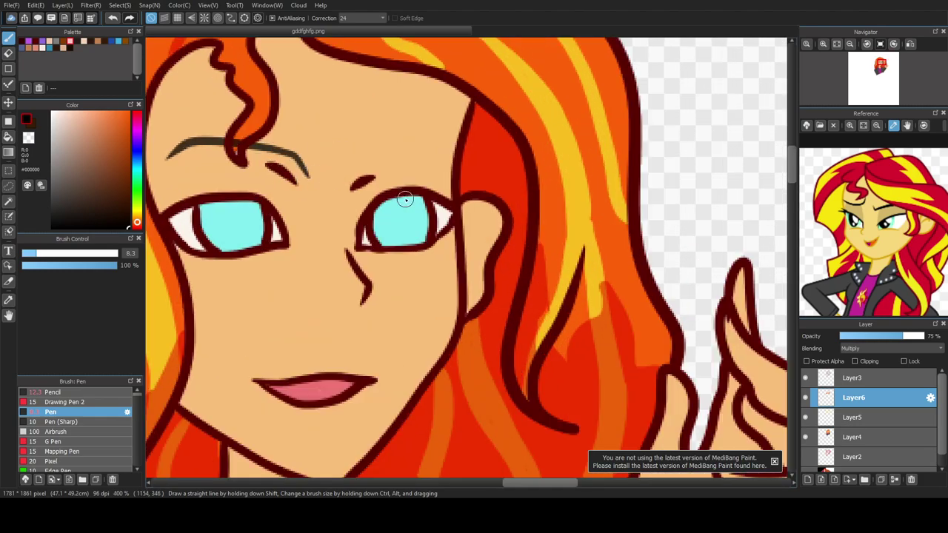
pyautogui.hotkey('ctrl', 'z')
pyautogui.moveTo(354, 157)
pyautogui.mouseDown()
pyautogui.moveTo(345, 155)
pyautogui.moveTo(355, 149)
pyautogui.moveTo(347, 162)
pyautogui.moveTo(367, 148)
pyautogui.moveTo(419, 145)
pyautogui.moveTo(391, 142)
pyautogui.moveTo(421, 147)
pyautogui.mouseUp()
pyautogui.moveTo(349, 157); pyautogui.dragTo(432, 151)
pyautogui.scroll(-4, 311, 142)
pyautogui.scroll(3, 302, 136)
pyautogui.scroll(2, 302, 135)
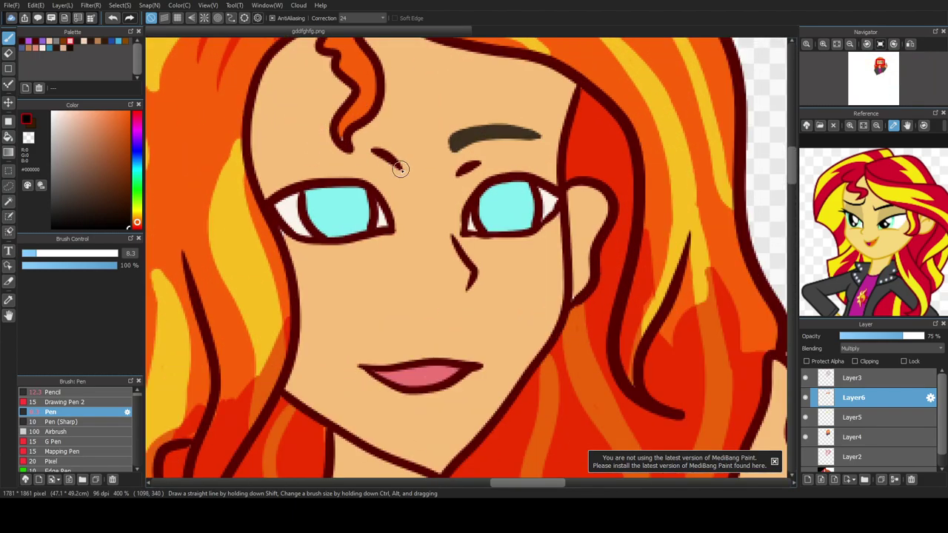
pyautogui.hotkey('ctrl', 'z')
pyautogui.hotkey('ctrl', 'z')
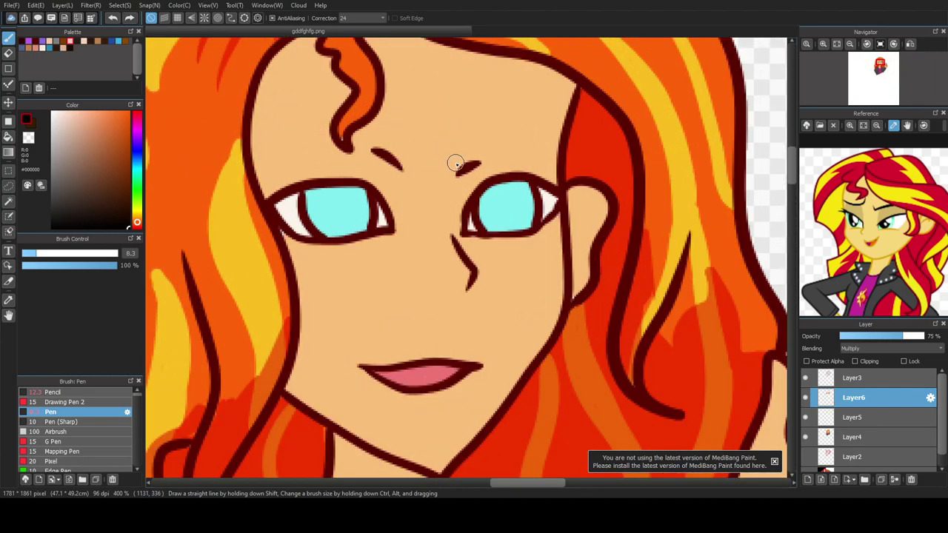
pyautogui.moveTo(437, 164); pyautogui.dragTo(522, 125)
pyautogui.hotkey('ctrl', 'z')
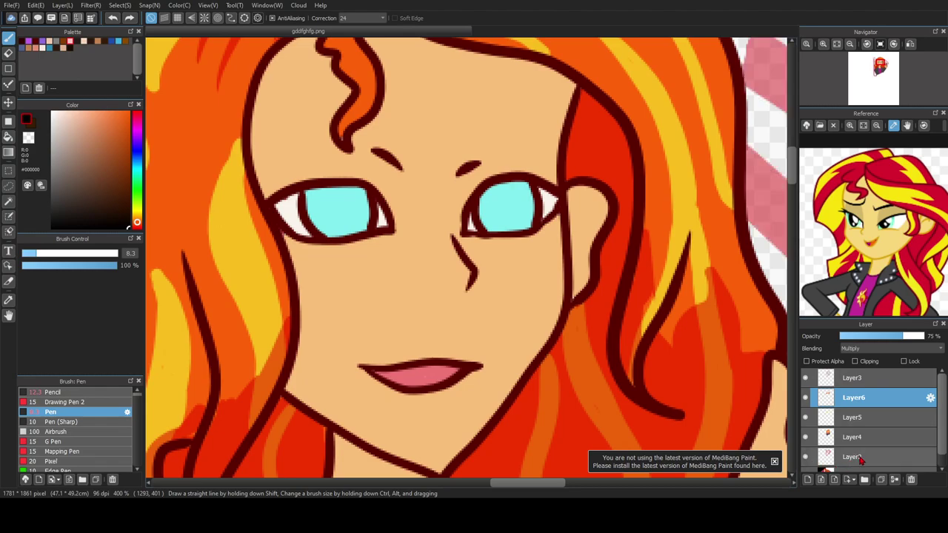
# Step: Move the red sketch layer, Layer2, to the top of the stack and draw black guide eyebrows on it above both eyes
pyautogui.click(857, 457)
pyautogui.moveTo(859, 377); pyautogui.dragTo(858, 377)
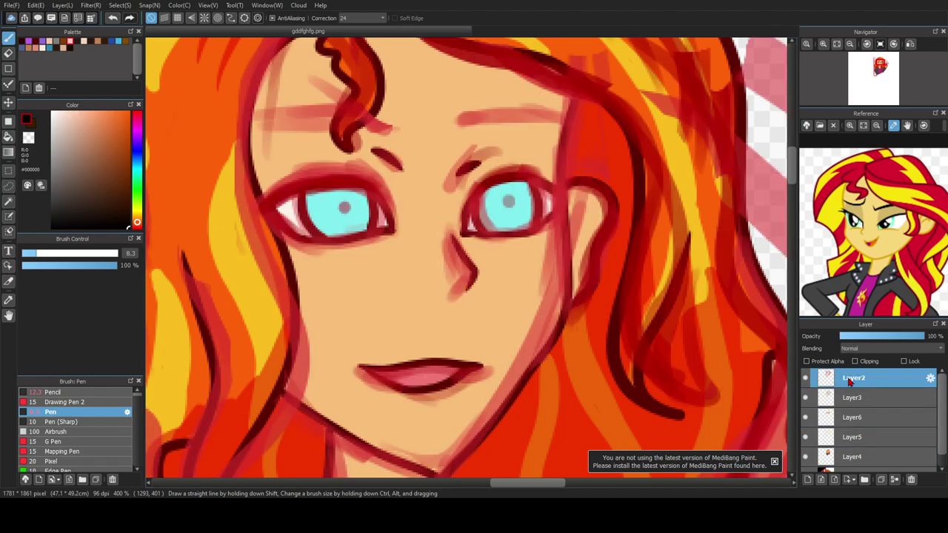
pyautogui.moveTo(444, 140)
pyautogui.mouseDown()
pyautogui.moveTo(500, 118)
pyautogui.moveTo(534, 117)
pyautogui.mouseUp()
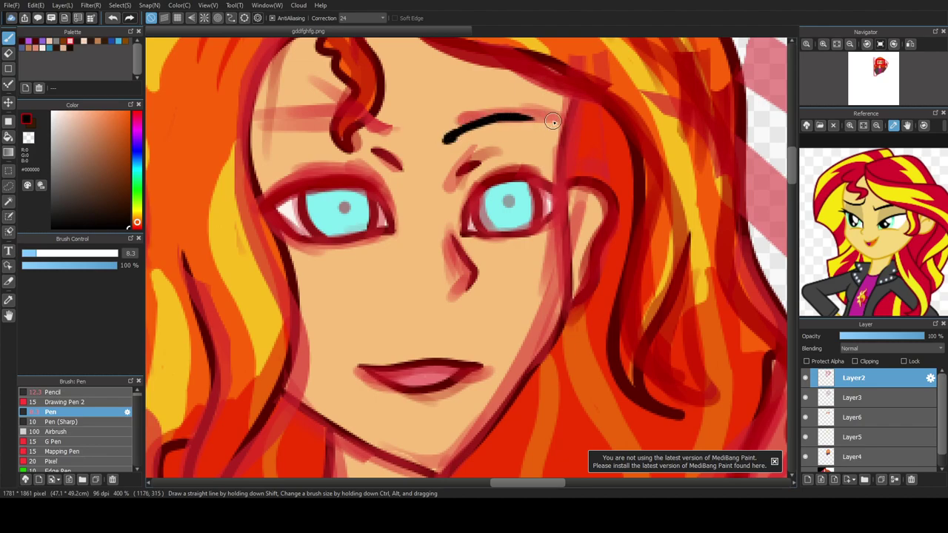
pyautogui.moveTo(402, 138)
pyautogui.mouseDown()
pyautogui.moveTo(327, 111)
pyautogui.moveTo(293, 115)
pyautogui.mouseUp()
pyautogui.click(805, 378)
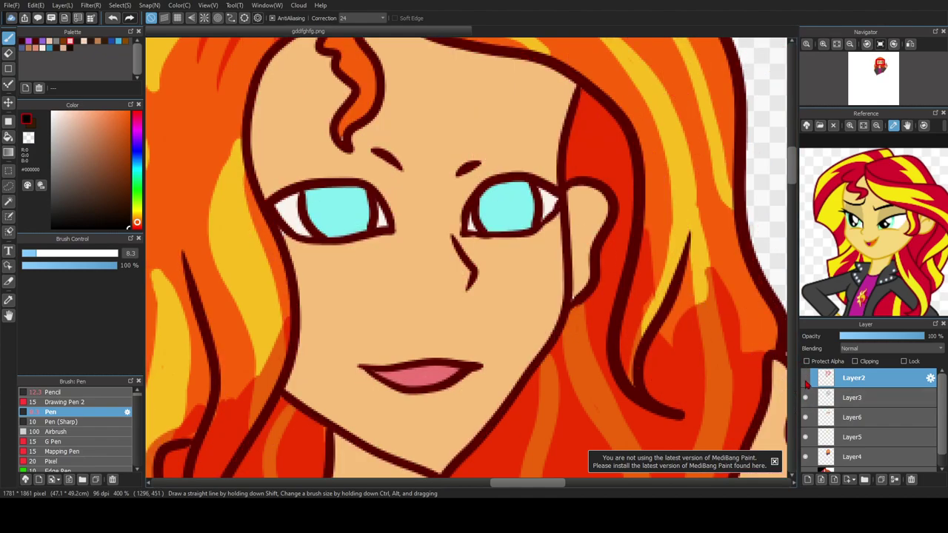
pyautogui.click(806, 378)
# Step: Try an angled black eyebrow on Layer3 above the eye nearer the raised hand, with Layer2 hidden
pyautogui.click(848, 400)
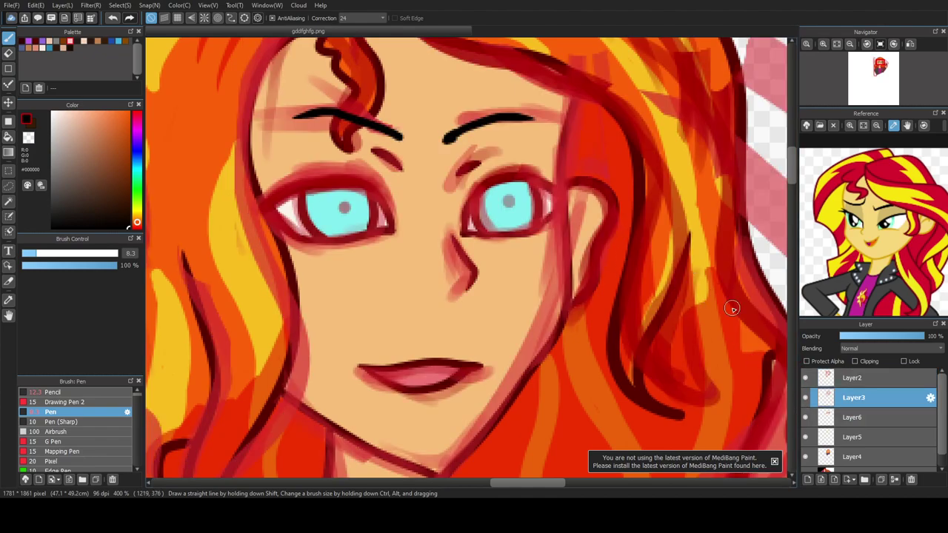
pyautogui.moveTo(444, 140)
pyautogui.mouseDown()
pyautogui.moveTo(504, 110)
pyautogui.moveTo(527, 116)
pyautogui.mouseUp()
pyautogui.click(806, 378)
pyautogui.moveTo(445, 152)
pyautogui.mouseDown()
pyautogui.moveTo(494, 130)
pyautogui.moveTo(534, 134)
pyautogui.mouseUp()
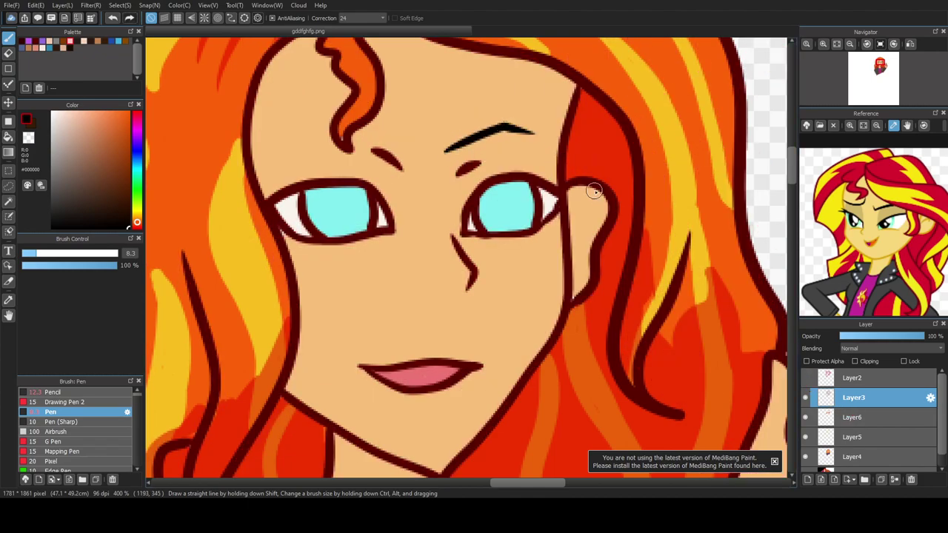
# Step: Show Layer2 as a guide, trace both black eyebrows on Layer6, and hide Layer2 again
pyautogui.click(844, 417)
pyautogui.click(849, 395)
pyautogui.click(849, 383)
pyautogui.click(854, 414)
pyautogui.click(806, 379)
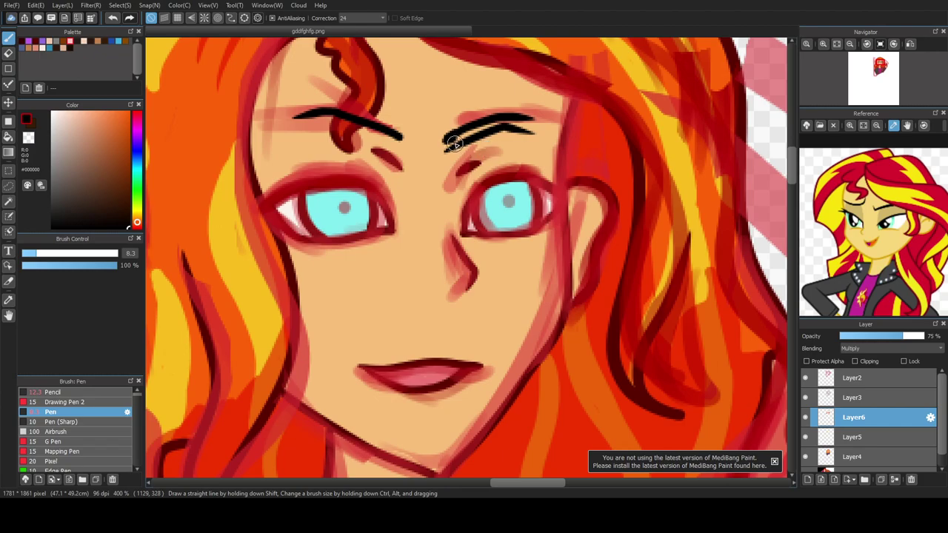
pyautogui.moveTo(448, 139)
pyautogui.mouseDown()
pyautogui.moveTo(473, 121)
pyautogui.moveTo(530, 120)
pyautogui.mouseUp()
pyautogui.moveTo(394, 134)
pyautogui.mouseDown()
pyautogui.moveTo(406, 144)
pyautogui.moveTo(319, 111)
pyautogui.moveTo(295, 116)
pyautogui.mouseUp()
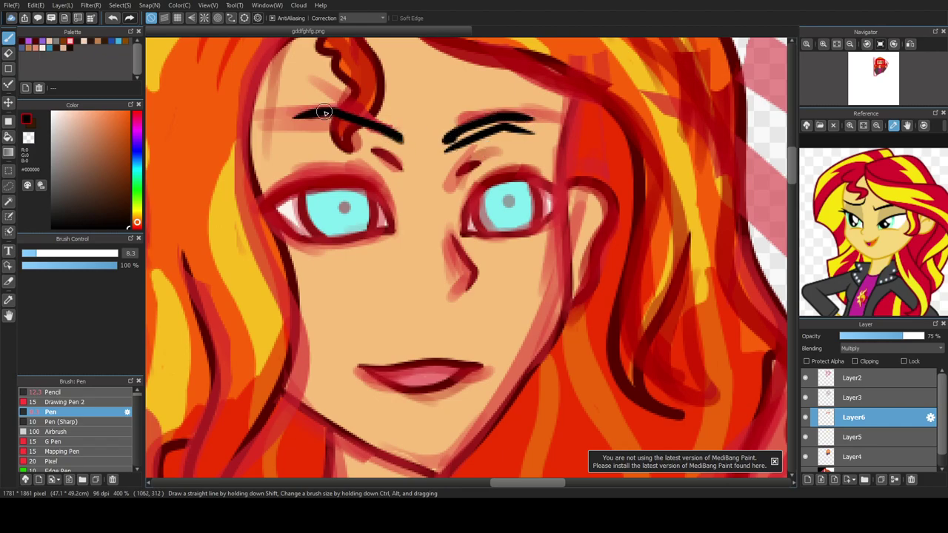
pyautogui.click(806, 378)
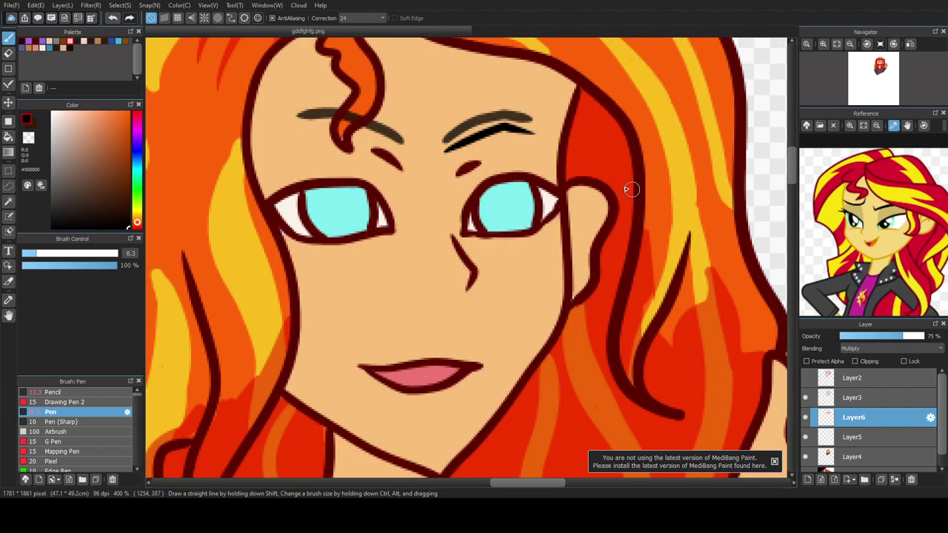
# Step: Erase the extra black eyebrow stroke on Layer3 above the eye nearer the raised hand
pyautogui.press('e')
pyautogui.press('p')
pyautogui.click(858, 402)
pyautogui.press('e')
pyautogui.moveTo(480, 135)
pyautogui.mouseDown()
pyautogui.moveTo(503, 126)
pyautogui.moveTo(471, 106)
pyautogui.moveTo(455, 117)
pyautogui.moveTo(512, 113)
pyautogui.mouseUp()
pyautogui.press('p')
pyautogui.hotkey('ctrl', 'z')
pyautogui.press('e')
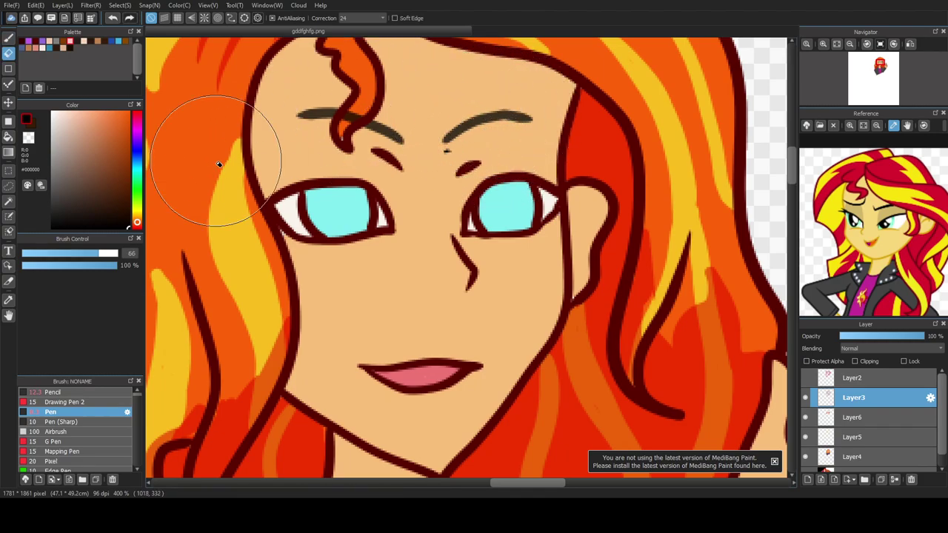
# Step: Reduce the eraser size to 20 and erase the part of the Layer6 eyebrow that crosses the forehead curl
pyautogui.moveTo(86, 255); pyautogui.dragTo(63, 255)
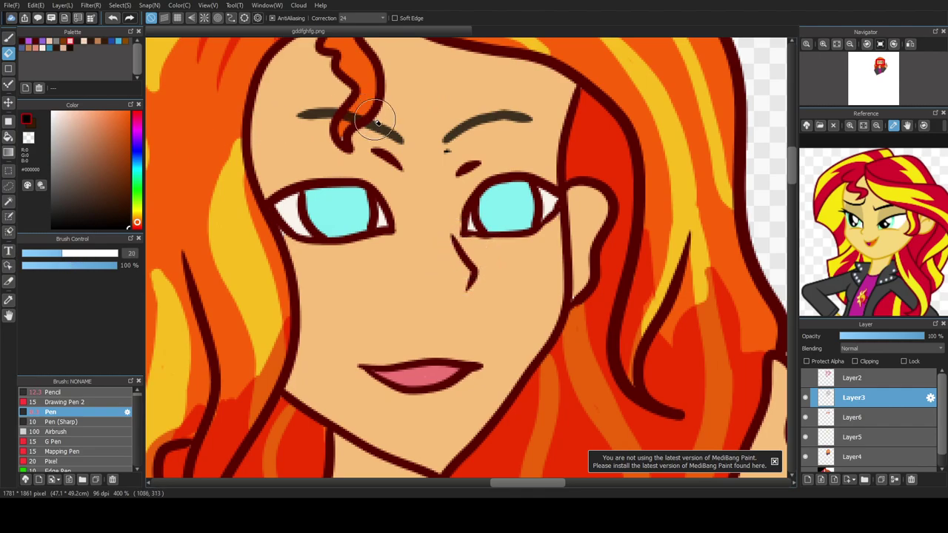
pyautogui.press('b')
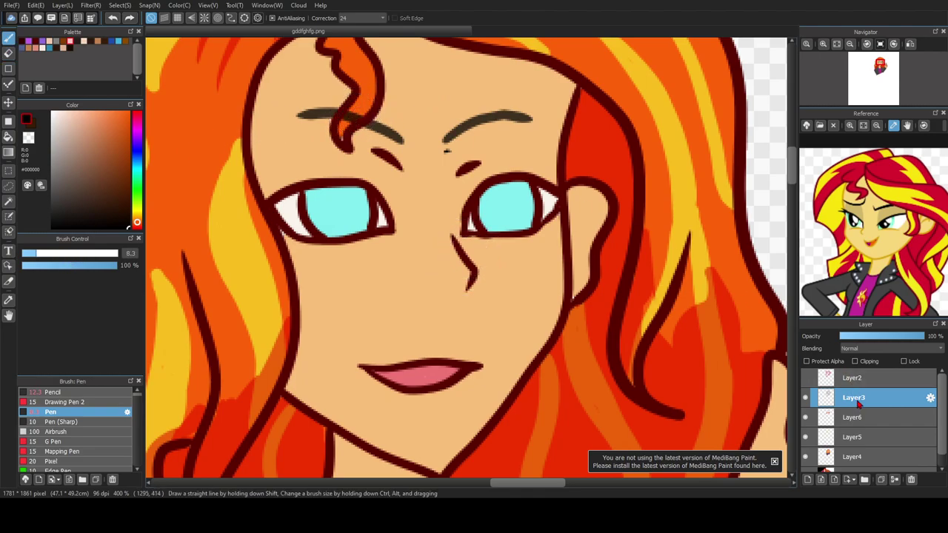
pyautogui.click(853, 419)
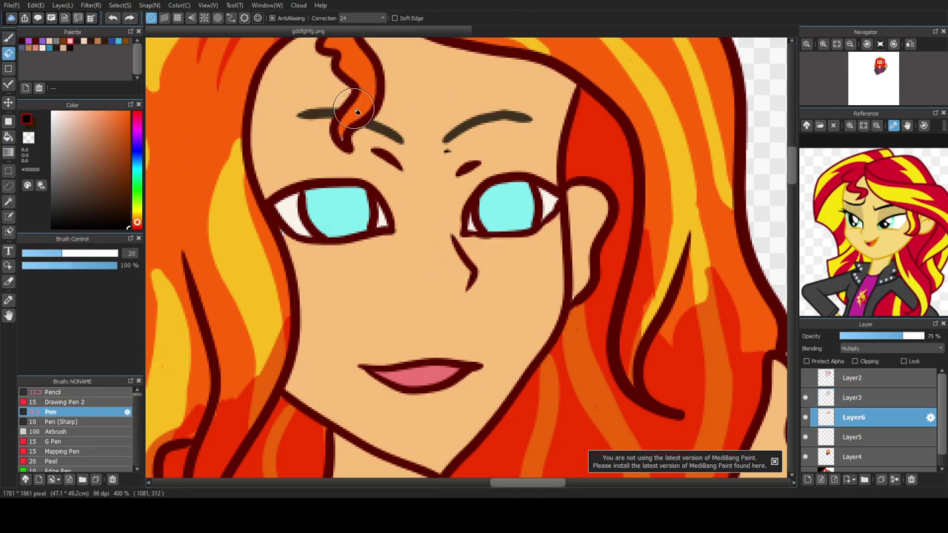
pyautogui.scroll(-4, 341, 130)
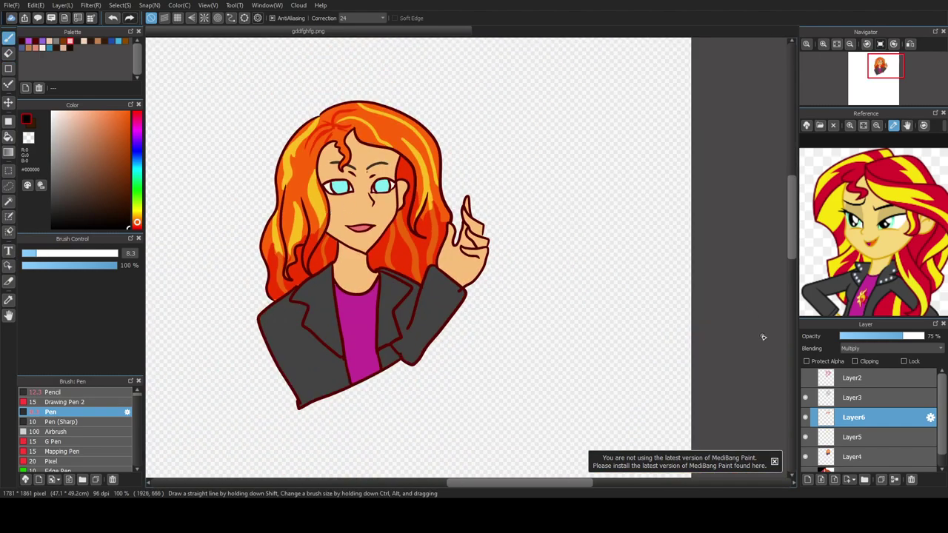
pyautogui.click(860, 399)
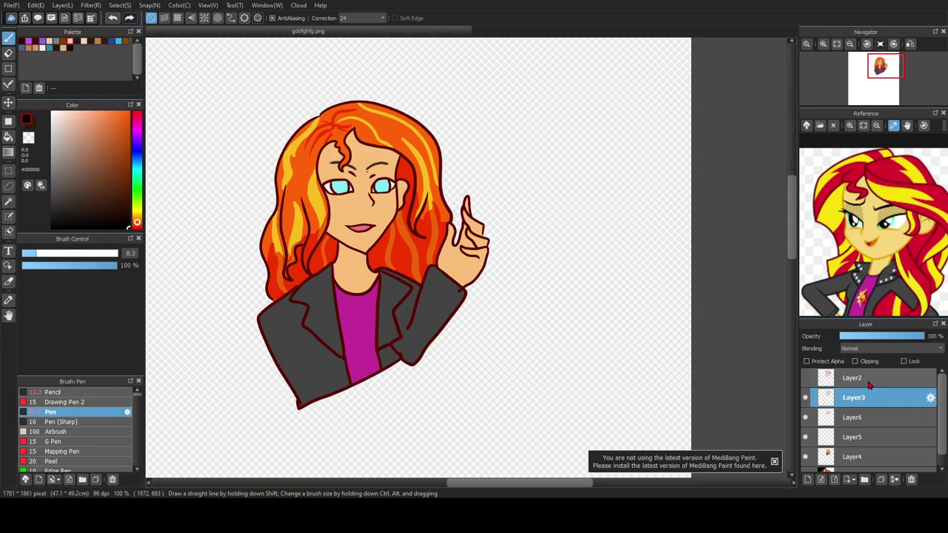
pyautogui.click(871, 384)
pyautogui.click(868, 399)
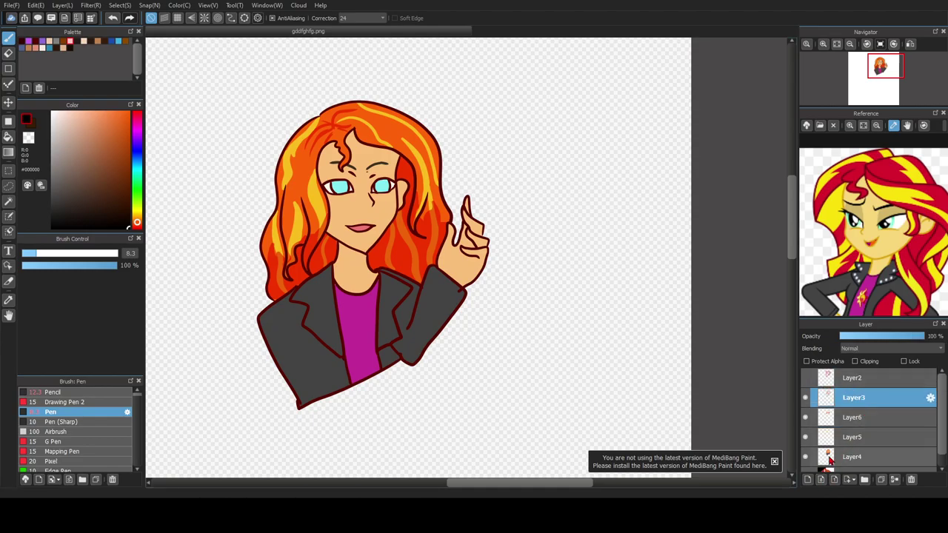
pyautogui.click(870, 418)
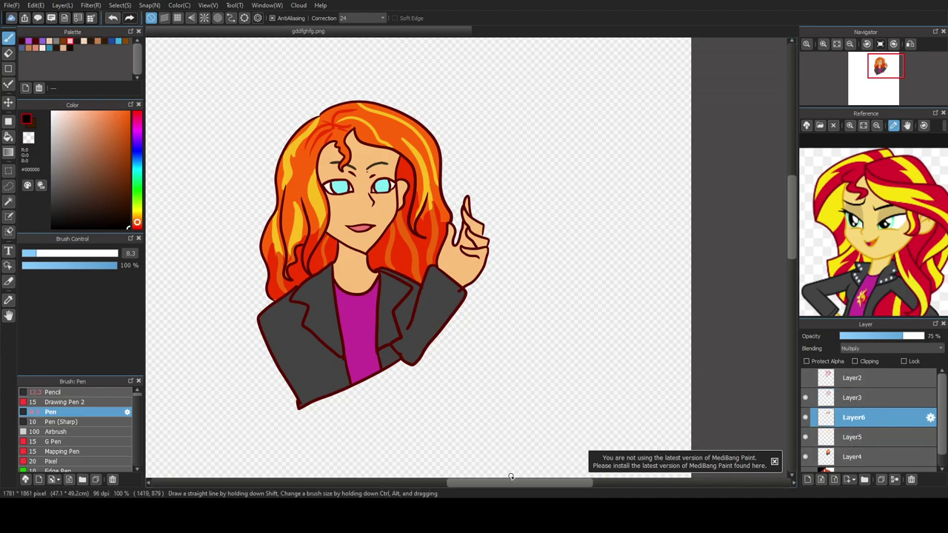
# Step: Sample the skin tone from the neck and change it to the darker shading colour #E6A960 for the pen
pyautogui.moveTo(517, 486); pyautogui.dragTo(493, 485)
pyautogui.scroll(1, 490, 252)
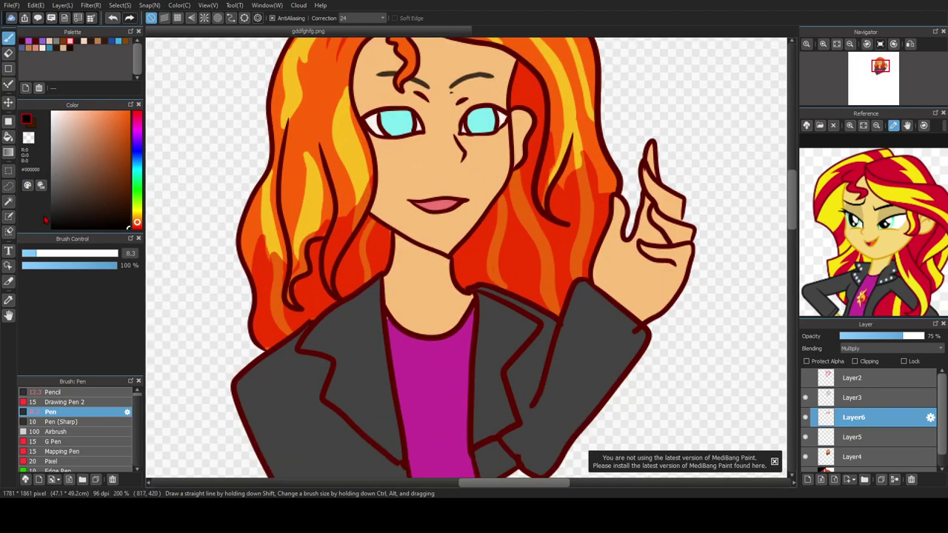
pyautogui.click(8, 299)
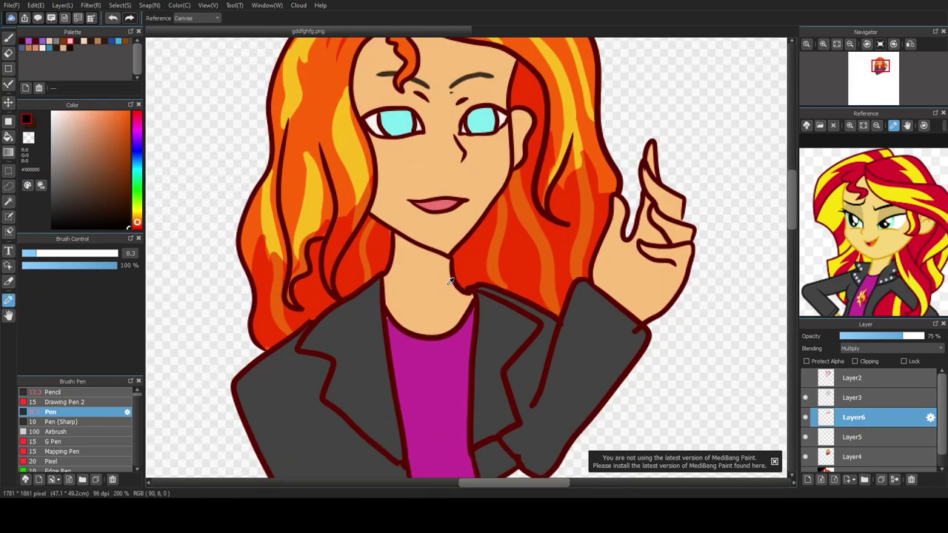
pyautogui.click(407, 289)
pyautogui.click(97, 122)
pyautogui.press('b')
# Step: Draw a shadow edge across the neck below the chin on Layer6 and bucket-fill the area between it and the jaw
pyautogui.scroll(1, 392, 257)
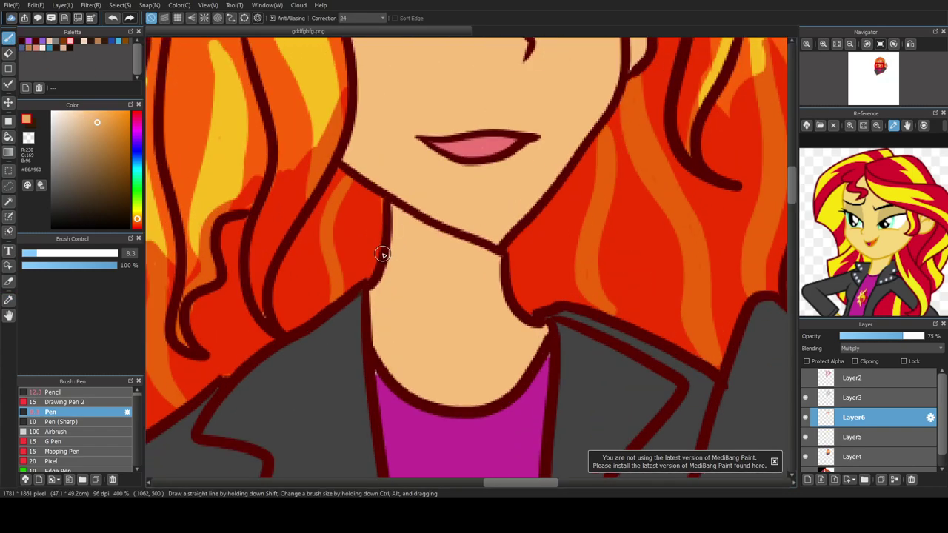
pyautogui.moveTo(393, 241)
pyautogui.mouseDown()
pyautogui.moveTo(424, 258)
pyautogui.moveTo(505, 298)
pyautogui.mouseUp()
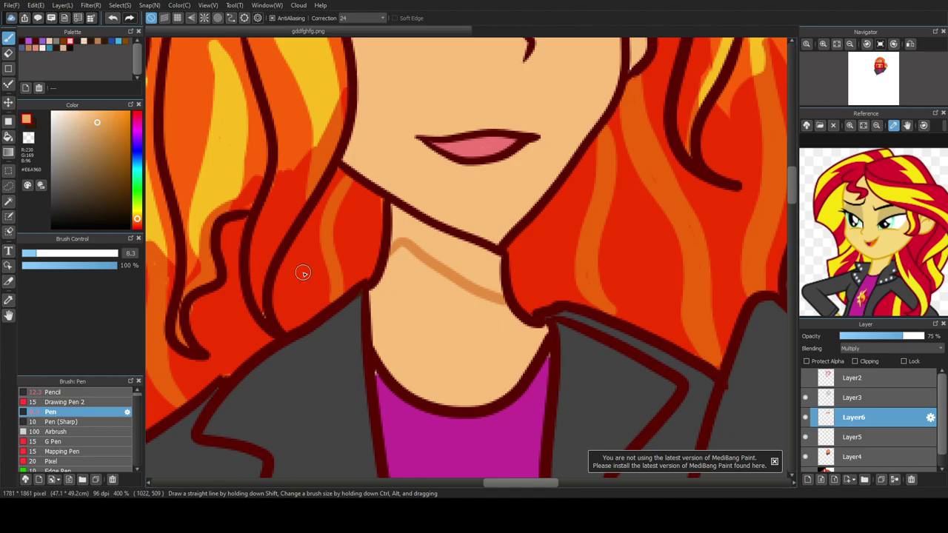
pyautogui.click(9, 136)
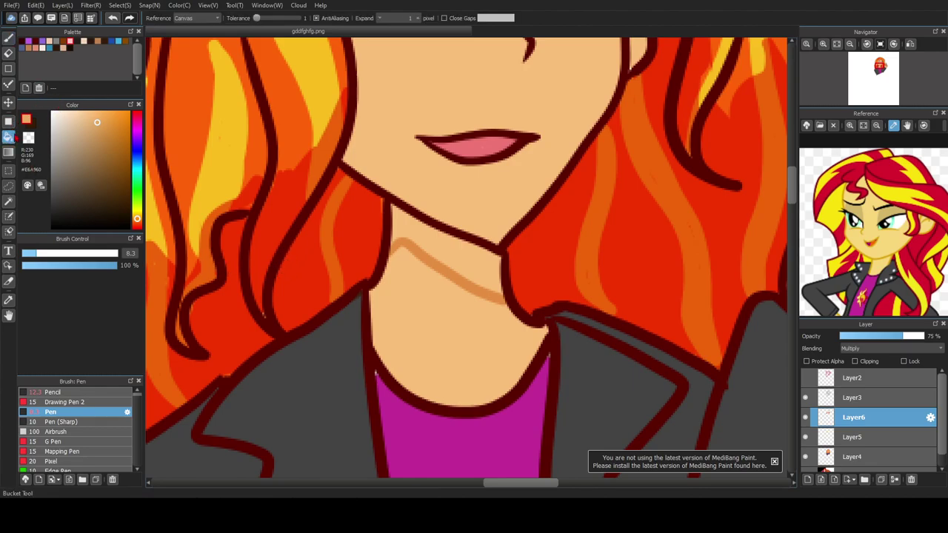
pyautogui.click(449, 254)
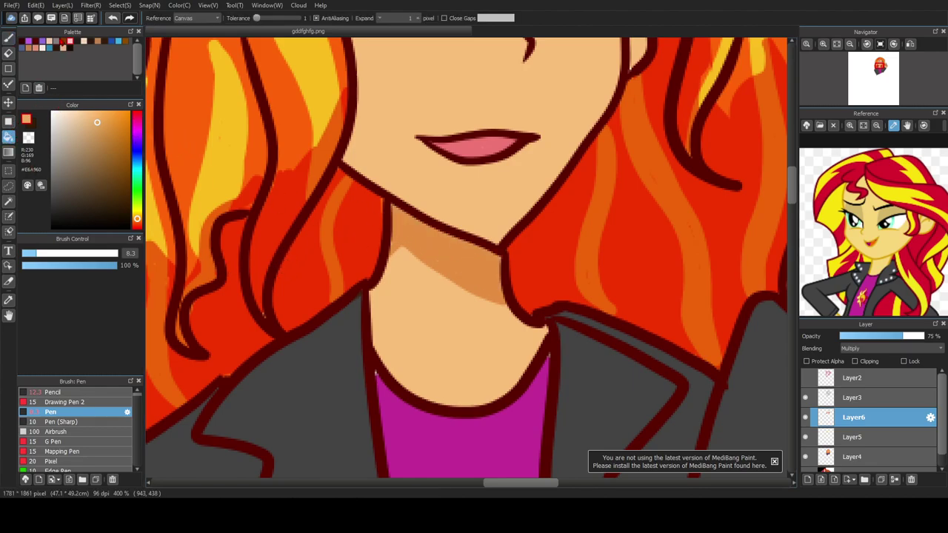
# Step: Paint skin shadows with the pen beside both brow creases, along the nose and inside the ear
pyautogui.click(9, 37)
pyautogui.scroll(-3, 323, 179)
pyautogui.moveTo(796, 217); pyautogui.dragTo(797, 209)
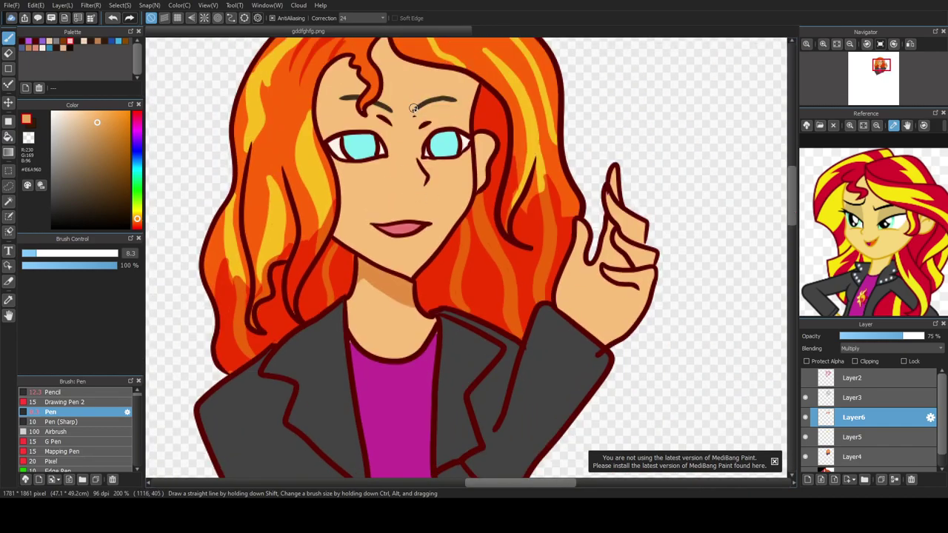
pyautogui.scroll(1, 407, 122)
pyautogui.moveTo(354, 111); pyautogui.dragTo(372, 133)
pyautogui.moveTo(455, 121); pyautogui.dragTo(435, 136)
pyautogui.moveTo(435, 190)
pyautogui.mouseDown()
pyautogui.moveTo(461, 228)
pyautogui.moveTo(444, 242)
pyautogui.mouseUp()
pyautogui.scroll(-3, 381, 204)
pyautogui.scroll(4, 382, 241)
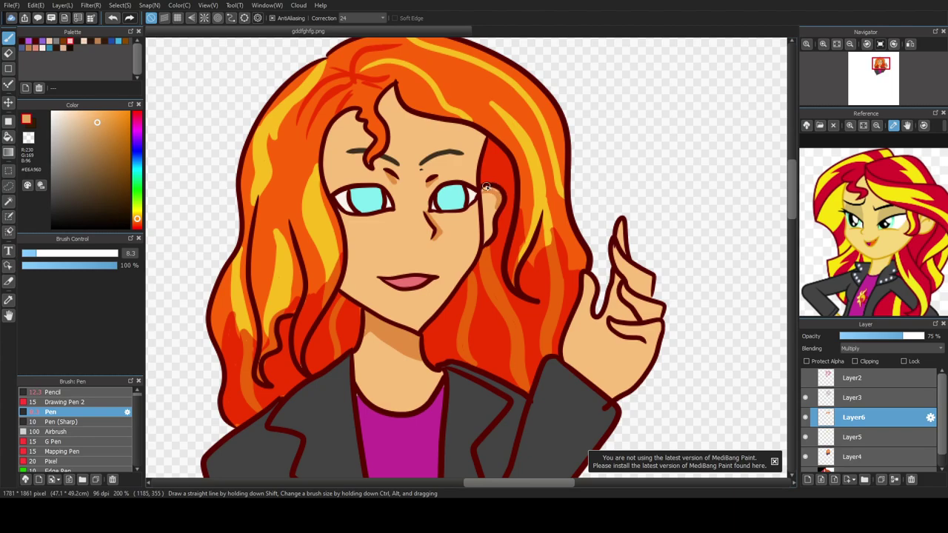
# Step: Shade the raised hand along the outer edges of the fingers and palm and beneath the folded fingers
pyautogui.moveTo(622, 222); pyautogui.dragTo(645, 296)
pyautogui.moveTo(651, 304)
pyautogui.mouseDown()
pyautogui.moveTo(659, 314)
pyautogui.moveTo(647, 367)
pyautogui.mouseUp()
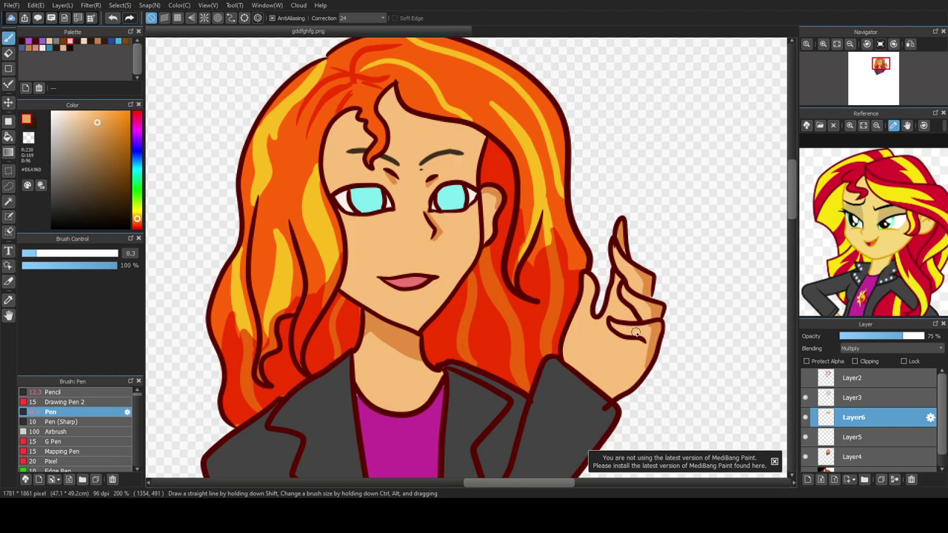
pyautogui.moveTo(617, 275); pyautogui.dragTo(633, 316)
pyautogui.hotkey('ctrl', 'z')
pyautogui.moveTo(622, 278); pyautogui.dragTo(617, 288)
pyautogui.moveTo(606, 319); pyautogui.dragTo(618, 341)
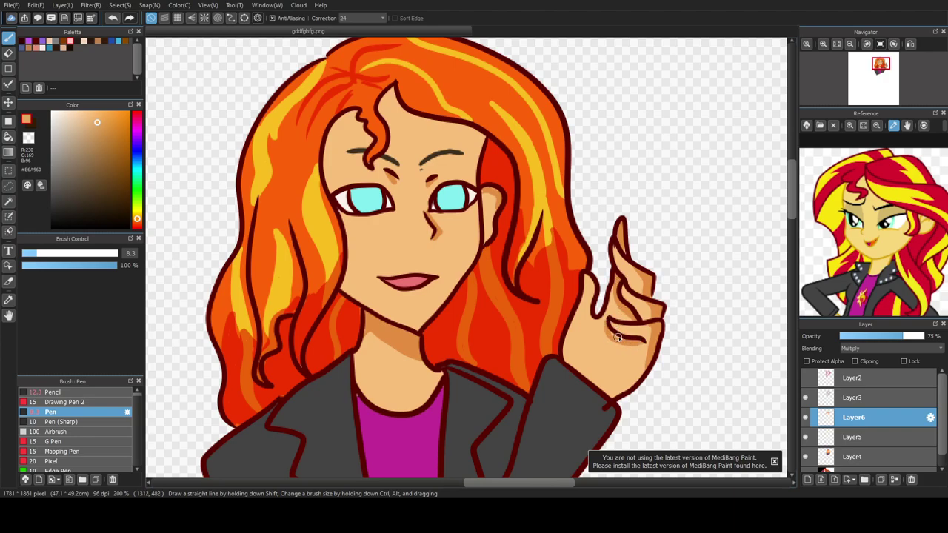
# Step: Paint skin shadows on the forehead along the hairline and around the tip of the hanging curl
pyautogui.scroll(-3, 555, 315)
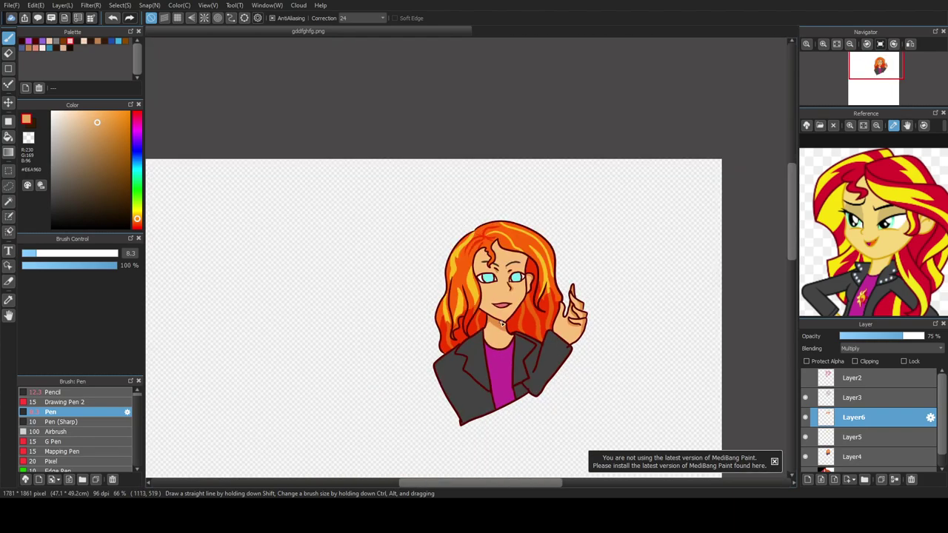
pyautogui.scroll(3, 491, 272)
pyautogui.moveTo(468, 202)
pyautogui.mouseDown()
pyautogui.moveTo(437, 238)
pyautogui.moveTo(441, 280)
pyautogui.moveTo(437, 250)
pyautogui.mouseUp()
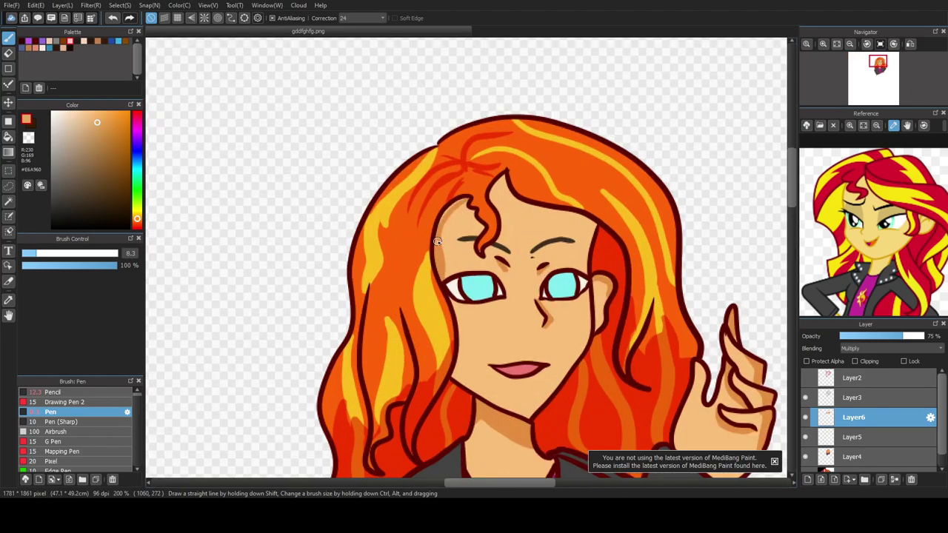
pyautogui.scroll(2, 456, 196)
pyautogui.moveTo(471, 199)
pyautogui.mouseDown()
pyautogui.moveTo(487, 224)
pyautogui.moveTo(467, 268)
pyautogui.moveTo(489, 289)
pyautogui.mouseUp()
pyautogui.hotkey('ctrl', 'z')
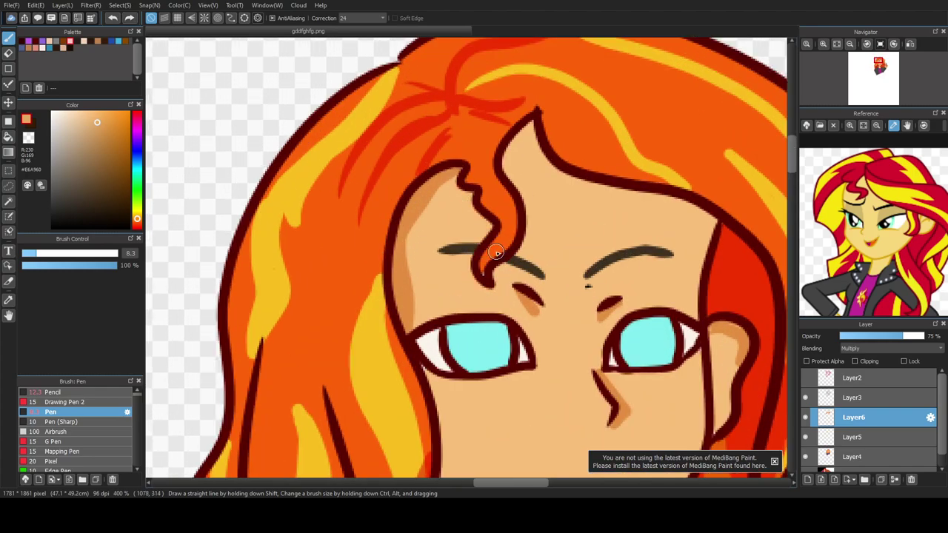
pyautogui.moveTo(466, 253)
pyautogui.mouseDown()
pyautogui.moveTo(490, 286)
pyautogui.moveTo(500, 264)
pyautogui.mouseUp()
pyautogui.moveTo(534, 119)
pyautogui.mouseDown()
pyautogui.moveTo(532, 140)
pyautogui.moveTo(571, 180)
pyautogui.moveTo(683, 207)
pyautogui.moveTo(704, 223)
pyautogui.moveTo(706, 213)
pyautogui.mouseUp()
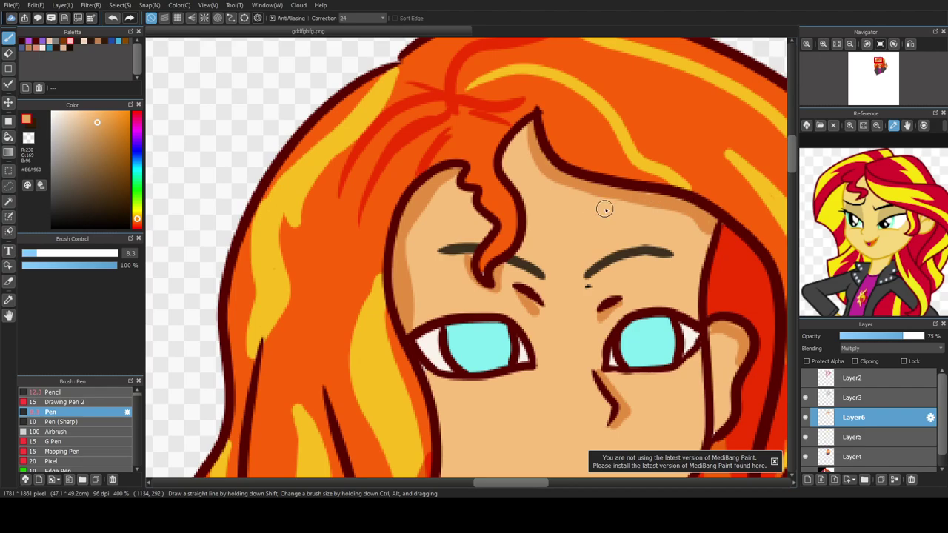
pyautogui.moveTo(512, 141)
pyautogui.mouseDown()
pyautogui.moveTo(510, 159)
pyautogui.moveTo(535, 129)
pyautogui.mouseUp()
pyautogui.scroll(-3, 529, 204)
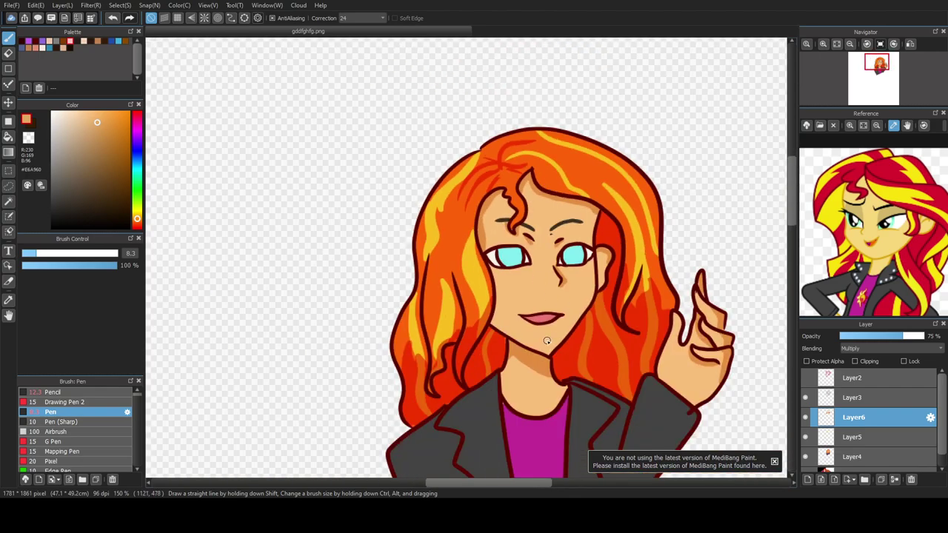
# Step: Paint a skin shadow with the pen beneath the lower lip on Layer6
pyautogui.scroll(5, 544, 344)
pyautogui.moveTo(491, 281); pyautogui.dragTo(529, 297)
pyautogui.hotkey('ctrl', 'z')
pyautogui.moveTo(491, 271)
pyautogui.mouseDown()
pyautogui.moveTo(539, 303)
pyautogui.moveTo(589, 271)
pyautogui.mouseUp()
pyautogui.scroll(-5, 549, 389)
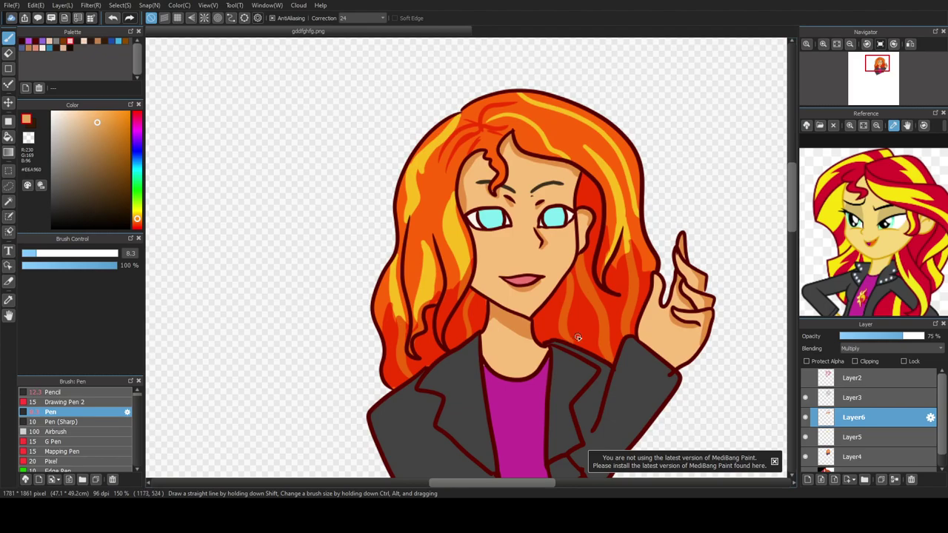
pyautogui.scroll(-3, 575, 338)
pyautogui.scroll(3, 551, 361)
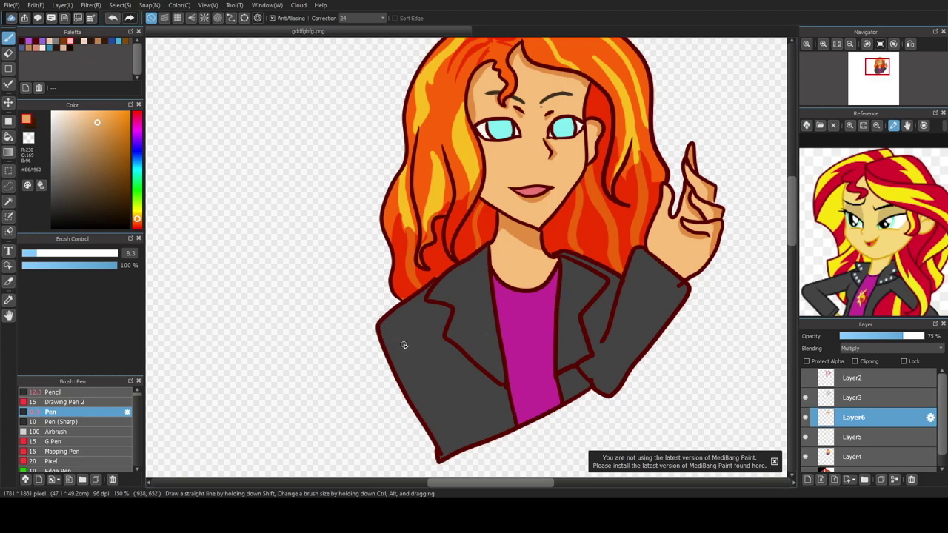
# Step: Dot white (#FFFFFF) studs along both jacket lapels on Layer3
pyautogui.moveTo(79, 130); pyautogui.dragTo(52, 105)
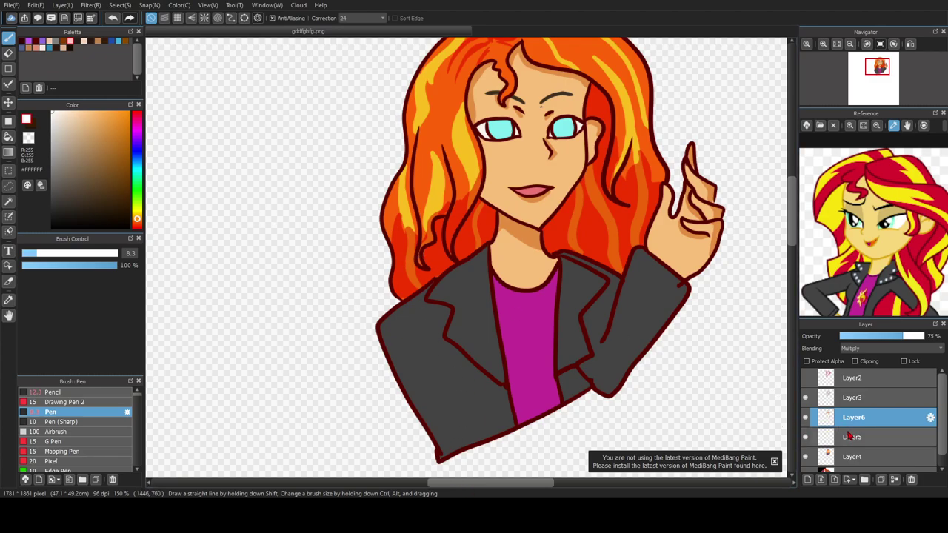
pyautogui.click(855, 398)
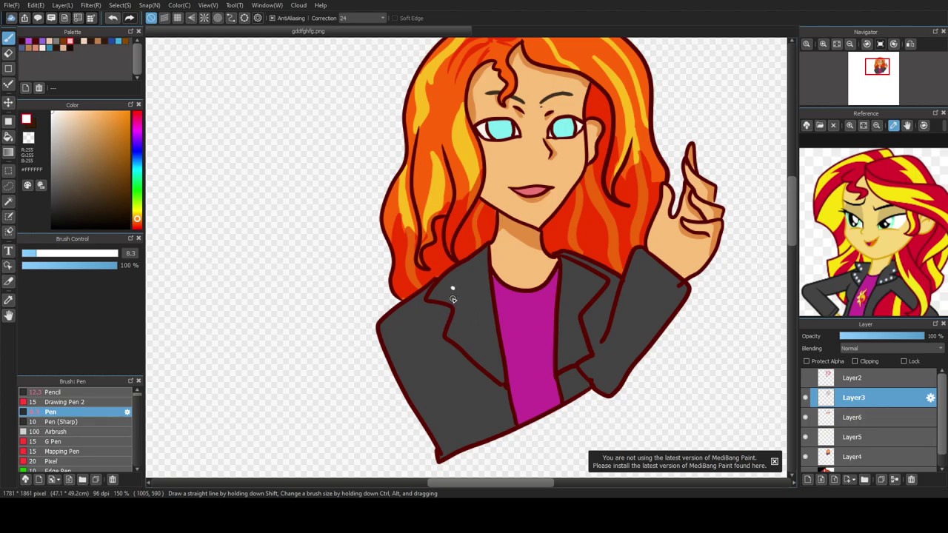
pyautogui.click(445, 292)
pyautogui.scroll(-3, 503, 354)
pyautogui.scroll(3, 507, 255)
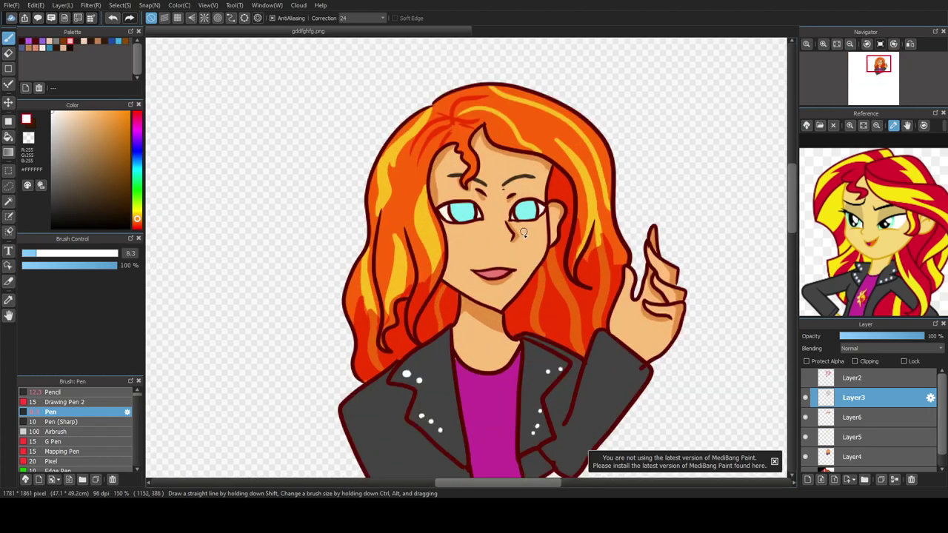
# Step: Sample the iris colour, darken it to #6CDDE0, and shade the upper part of both irises on Layer6
pyautogui.click(865, 421)
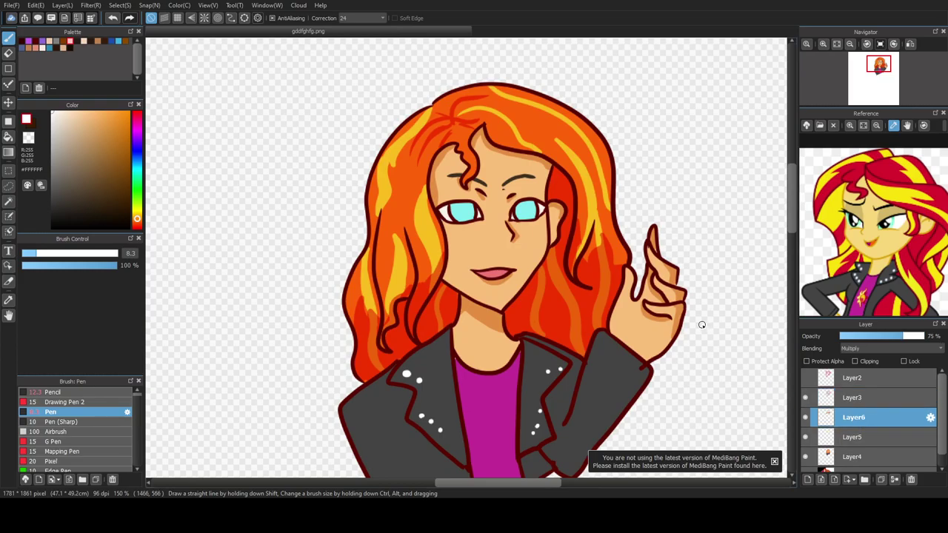
pyautogui.scroll(2, 518, 218)
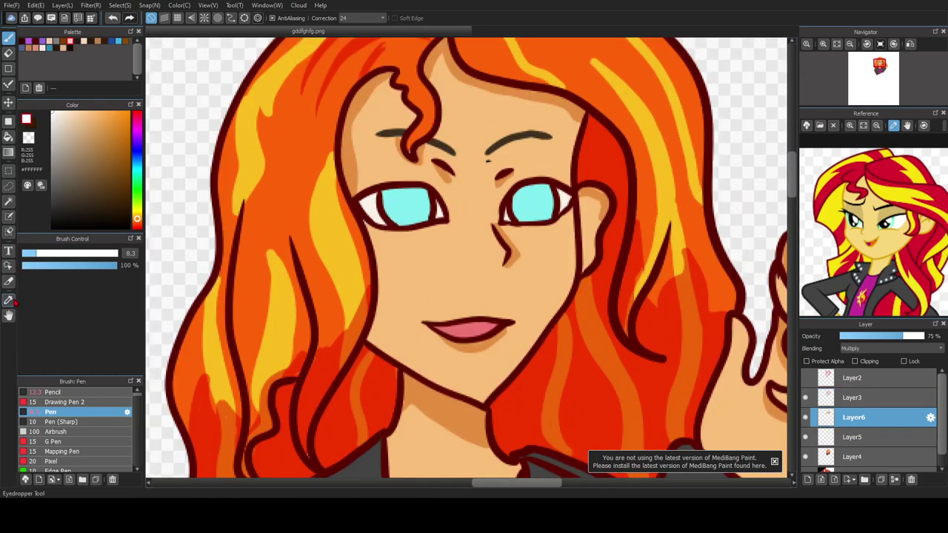
pyautogui.click(9, 300)
pyautogui.click(411, 216)
pyautogui.click(92, 125)
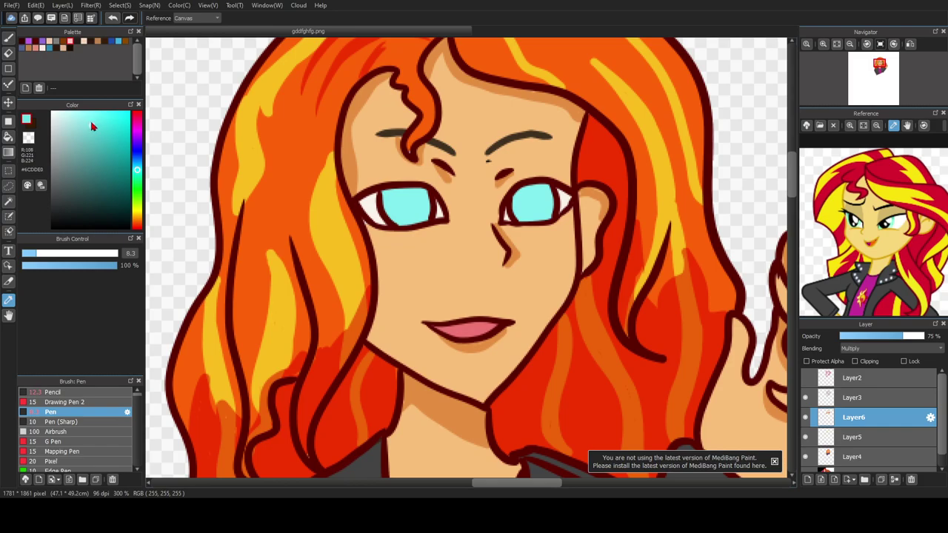
pyautogui.press('b')
pyautogui.moveTo(385, 203)
pyautogui.mouseDown()
pyautogui.moveTo(424, 200)
pyautogui.moveTo(421, 191)
pyautogui.moveTo(388, 193)
pyautogui.moveTo(385, 202)
pyautogui.moveTo(434, 205)
pyautogui.mouseUp()
pyautogui.moveTo(514, 202)
pyautogui.mouseDown()
pyautogui.moveTo(552, 198)
pyautogui.moveTo(533, 186)
pyautogui.moveTo(515, 204)
pyautogui.moveTo(541, 194)
pyautogui.mouseUp()
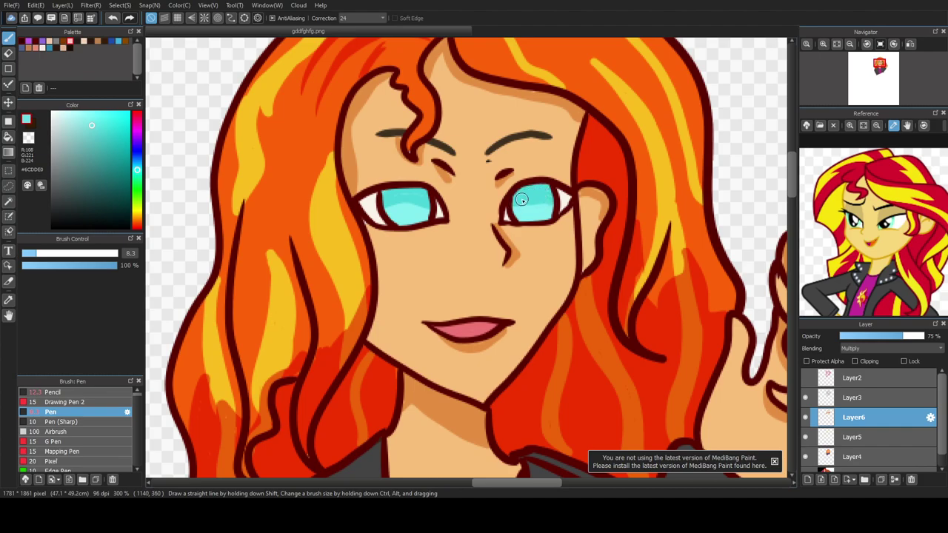
# Step: Dot a small black (#000000) pupil in the centre of each iris
pyautogui.click(109, 161)
pyautogui.click(127, 226)
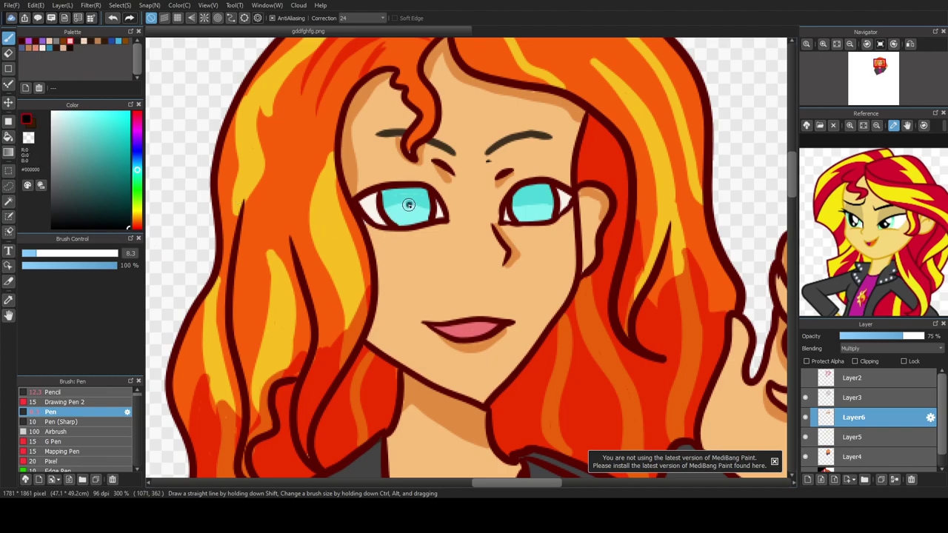
pyautogui.click(532, 201)
pyautogui.scroll(-4, 418, 180)
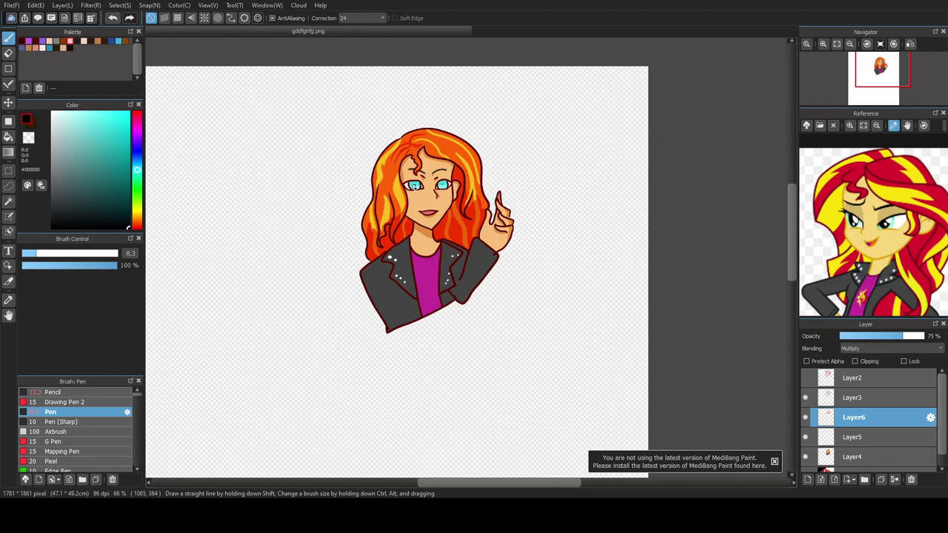
# Step: Paint light cyan (#9AFDFF) highlights in the lower part of both irises on Layer3
pyautogui.scroll(3, 416, 186)
pyautogui.click(83, 112)
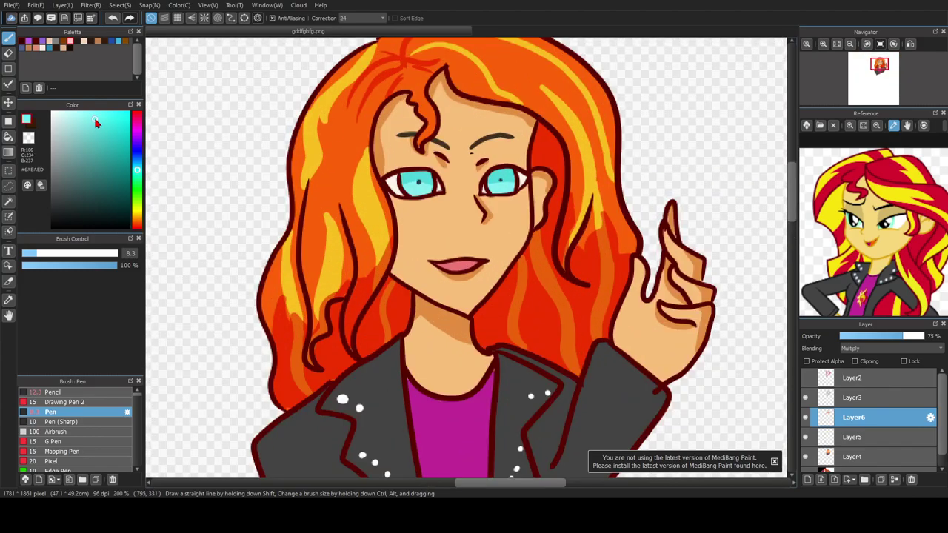
pyautogui.click(852, 399)
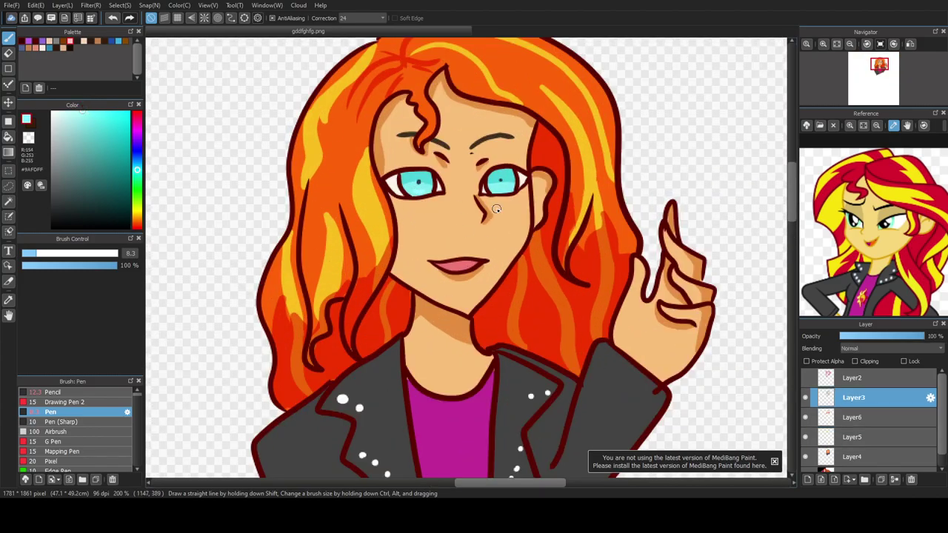
pyautogui.scroll(-3, 430, 161)
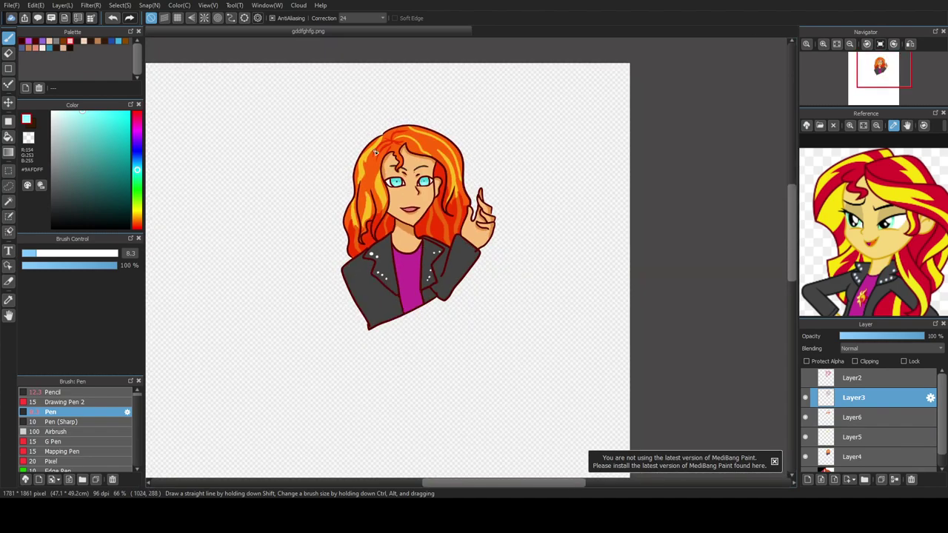
pyautogui.scroll(4, 400, 196)
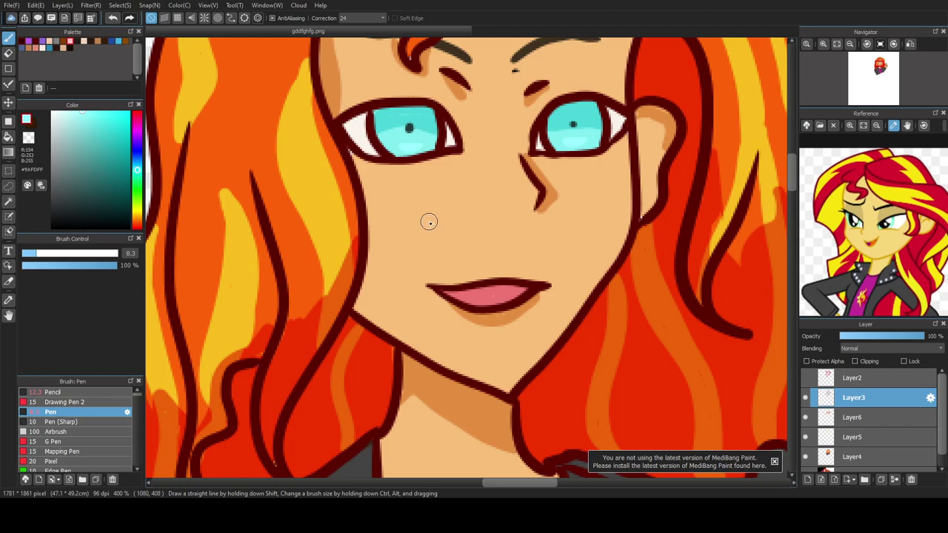
pyautogui.scroll(-3, 429, 222)
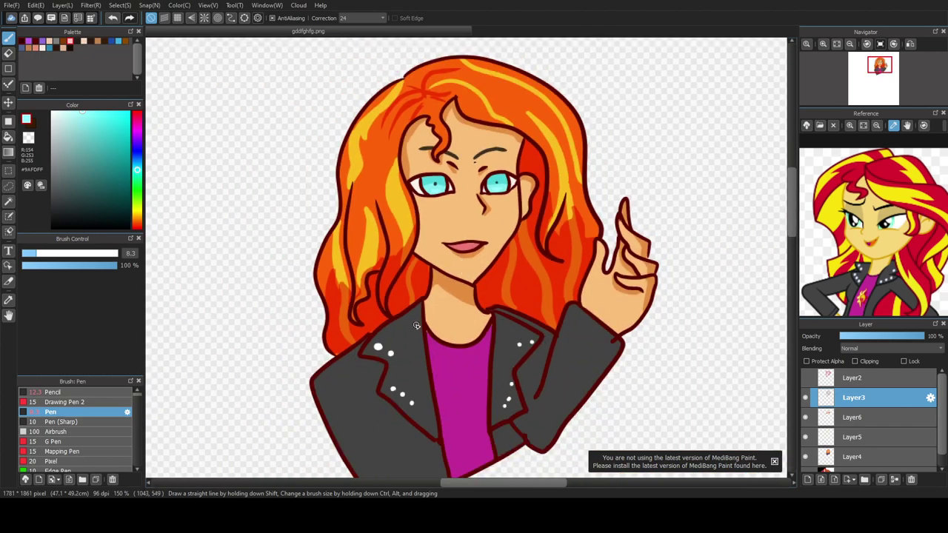
# Step: Sample the shirt's magenta, darken it to #AA1E82, and shade both side edges of the shirt on Layer6
pyautogui.click(9, 300)
pyautogui.click(462, 394)
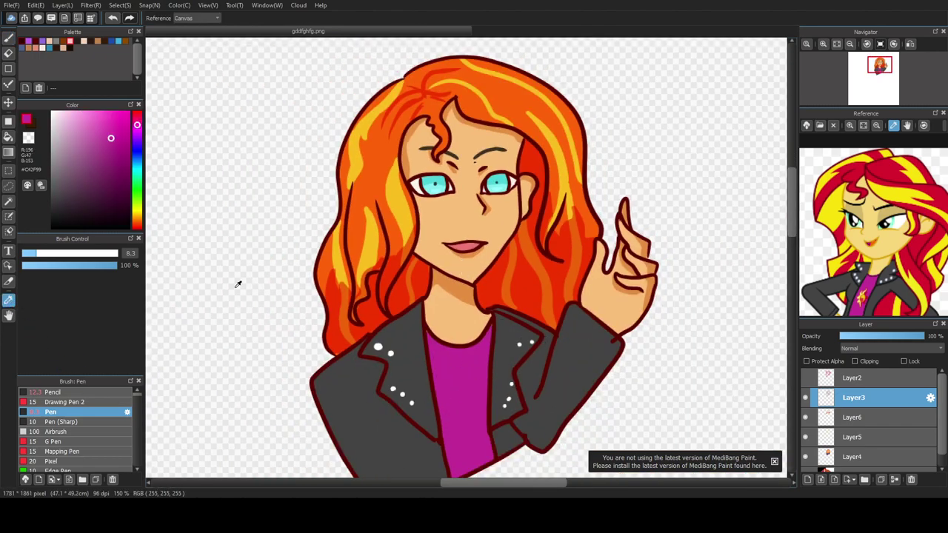
pyautogui.click(116, 151)
pyautogui.press('b')
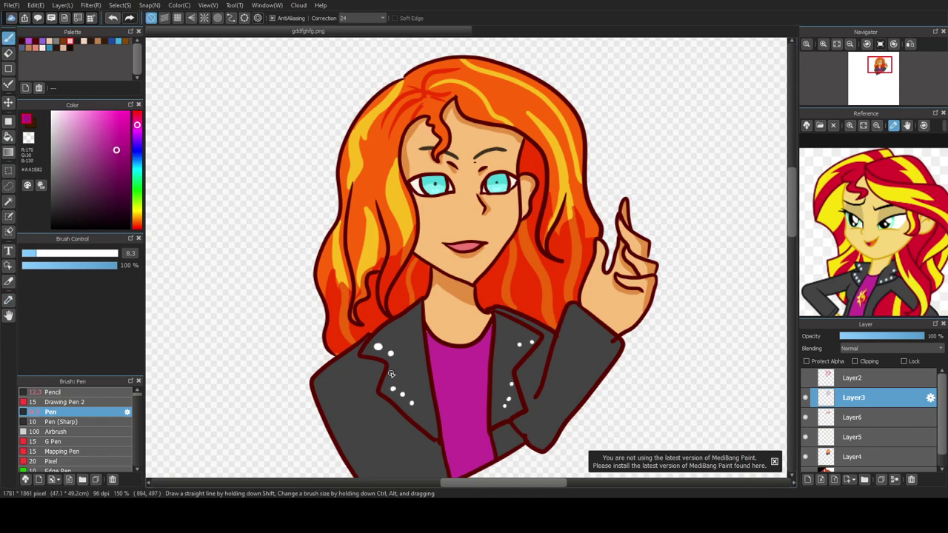
pyautogui.moveTo(428, 347); pyautogui.dragTo(433, 380)
pyautogui.hotkey('ctrl', 'z')
pyautogui.click(859, 422)
pyautogui.moveTo(429, 331); pyautogui.dragTo(450, 464)
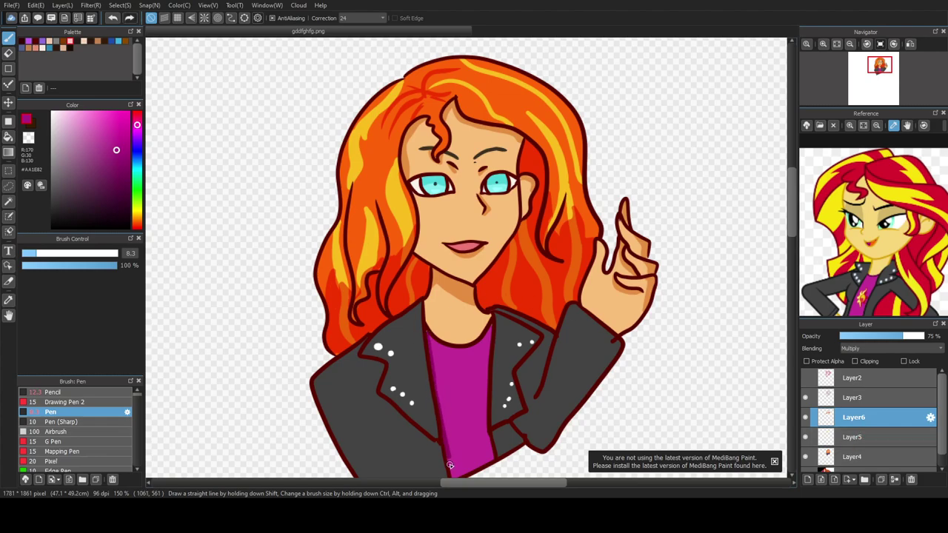
pyautogui.moveTo(493, 330)
pyautogui.mouseDown()
pyautogui.moveTo(481, 401)
pyautogui.moveTo(494, 460)
pyautogui.mouseUp()
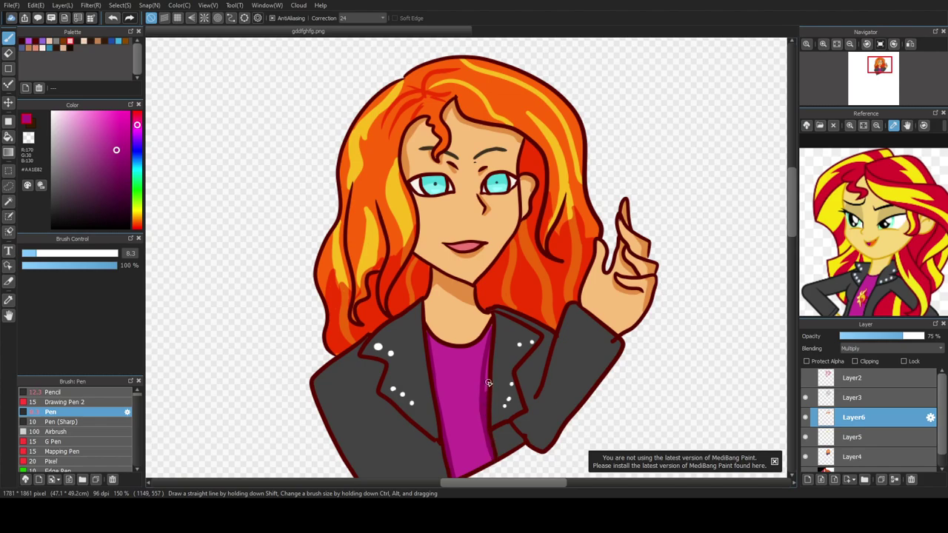
# Step: Outline shadows beside both jacket lapels in dark #3D002C and bucket-fill the areas between the outlines and the lapels
pyautogui.keyDown('alt'); pyautogui.click(489, 402); pyautogui.keyUp('alt')
pyautogui.moveTo(364, 346)
pyautogui.mouseDown()
pyautogui.moveTo(354, 376)
pyautogui.moveTo(368, 380)
pyautogui.moveTo(386, 420)
pyautogui.moveTo(449, 483)
pyautogui.mouseUp()
pyautogui.moveTo(541, 348)
pyautogui.mouseDown()
pyautogui.moveTo(530, 369)
pyautogui.moveTo(533, 422)
pyautogui.mouseUp()
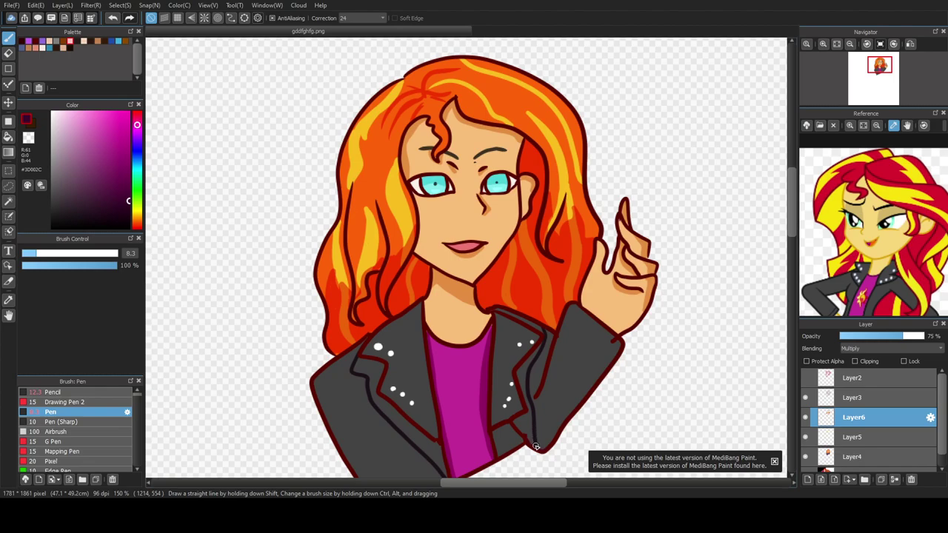
pyautogui.click(8, 136)
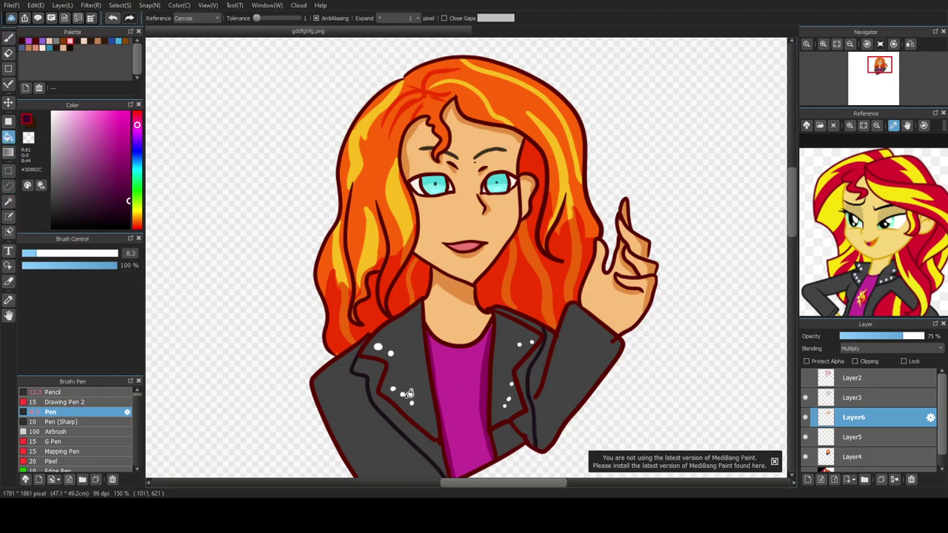
pyautogui.click(411, 422)
pyautogui.click(523, 416)
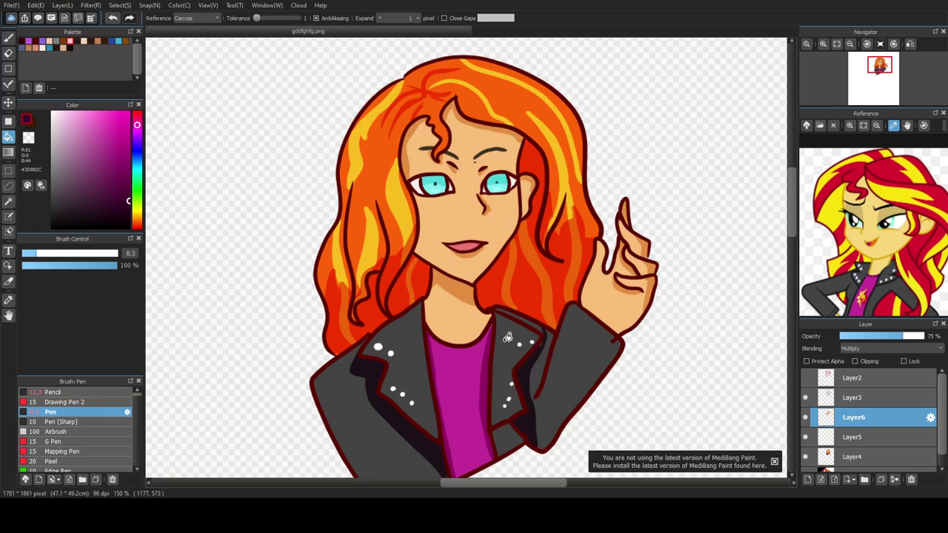
pyautogui.click(540, 325)
pyautogui.scroll(-4, 437, 385)
pyautogui.scroll(2, 426, 446)
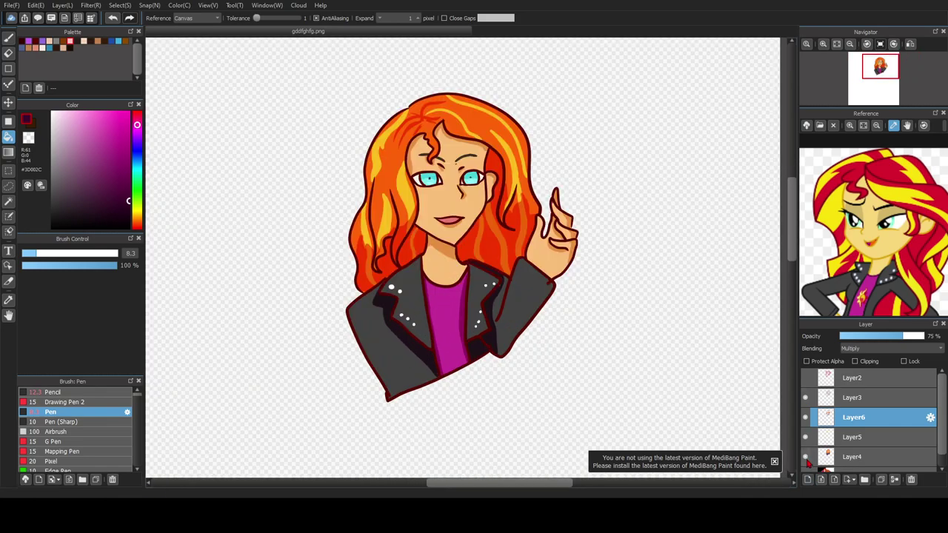
# Step: Select Layer4 and set up the Airbrush with the pinkish red #FF004C
pyautogui.click(840, 457)
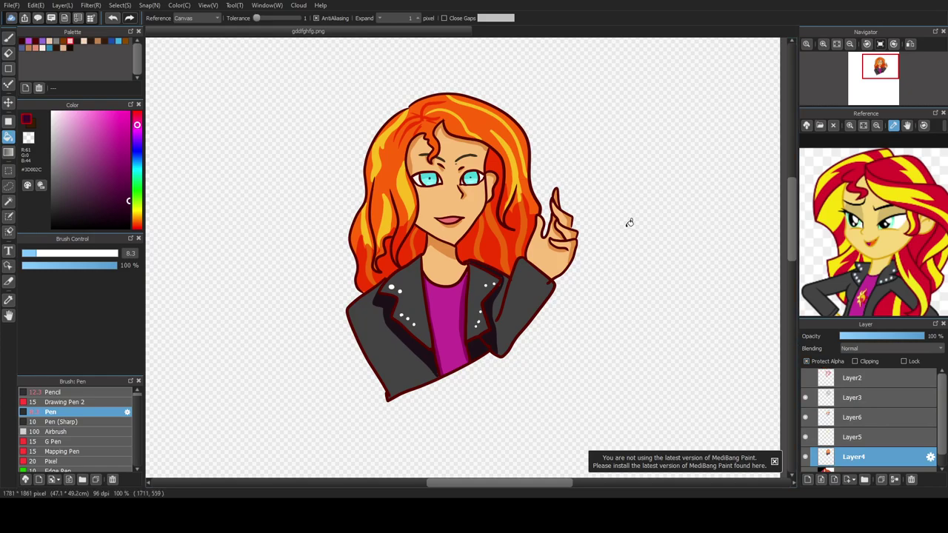
pyautogui.click(100, 432)
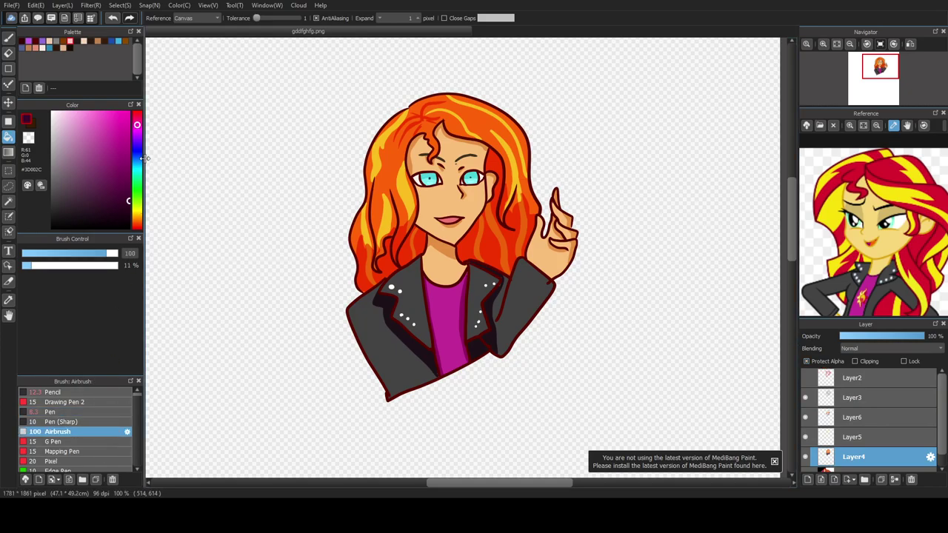
pyautogui.click(137, 117)
pyautogui.moveTo(121, 129); pyautogui.dragTo(137, 116)
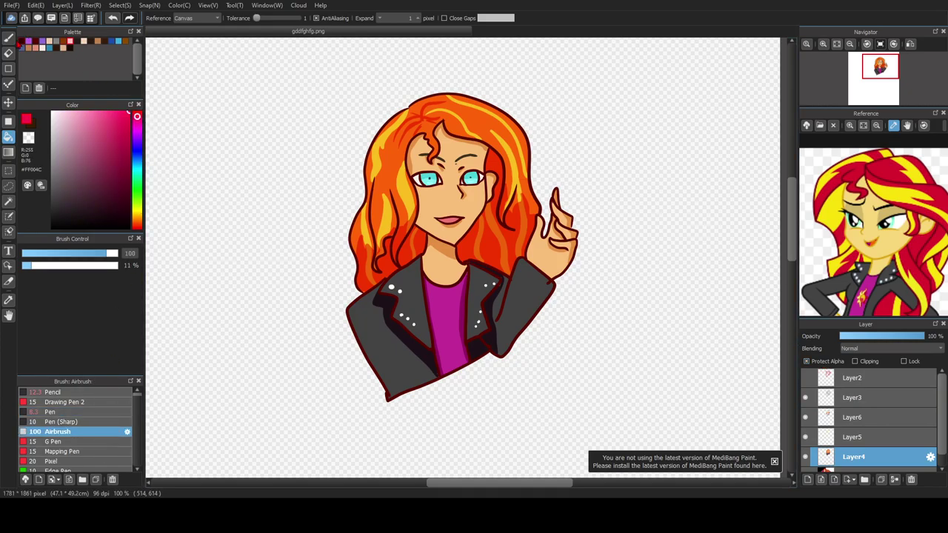
pyautogui.press('b')
pyautogui.moveTo(428, 200); pyautogui.dragTo(431, 203)
pyautogui.scroll(3, 430, 202)
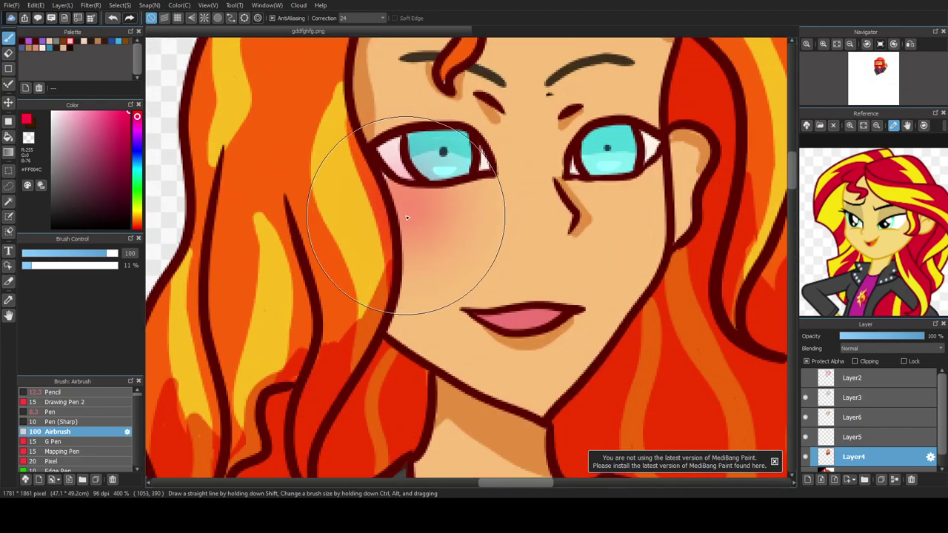
pyautogui.hotkey('ctrl', 'z')
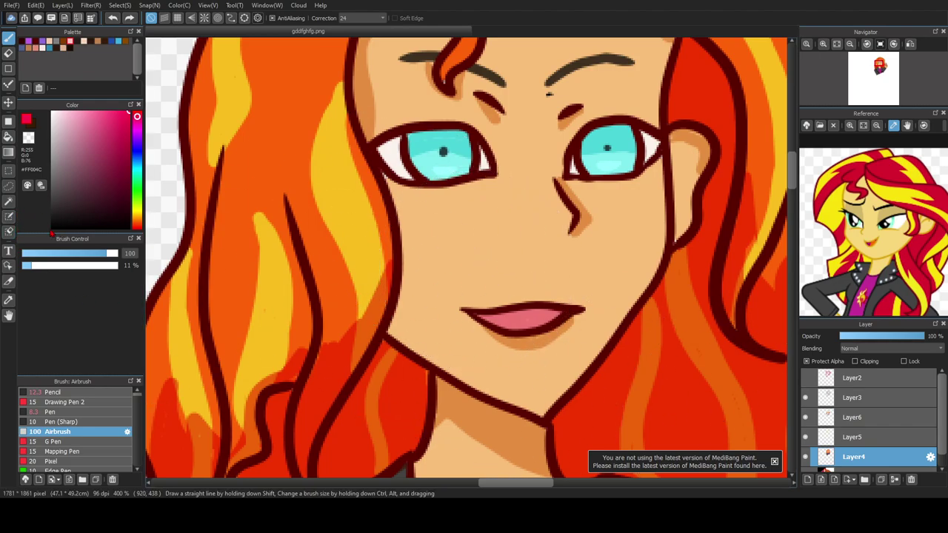
# Step: Select the face skin with the Magic Wand and airbrush red blush on both cheeks and around the mouth
pyautogui.click(9, 202)
pyautogui.click(487, 250)
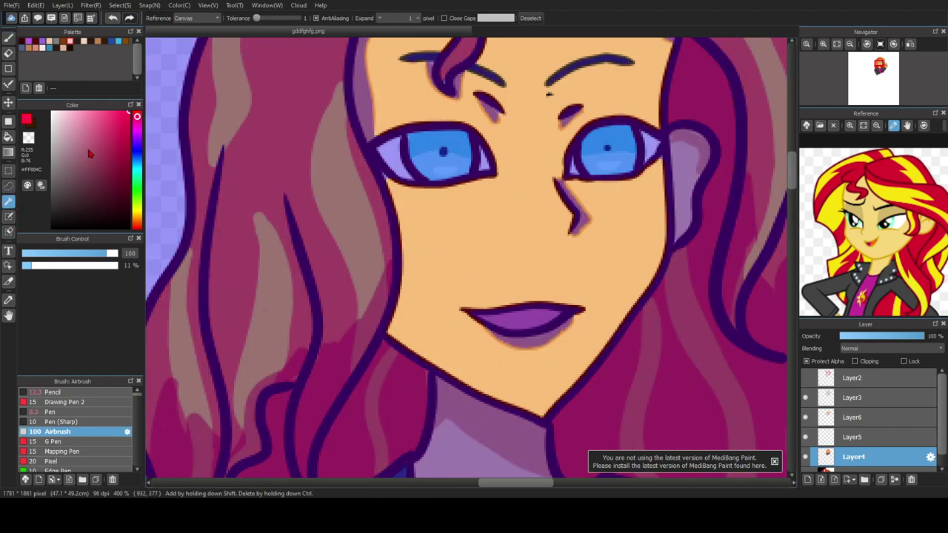
pyautogui.press('b')
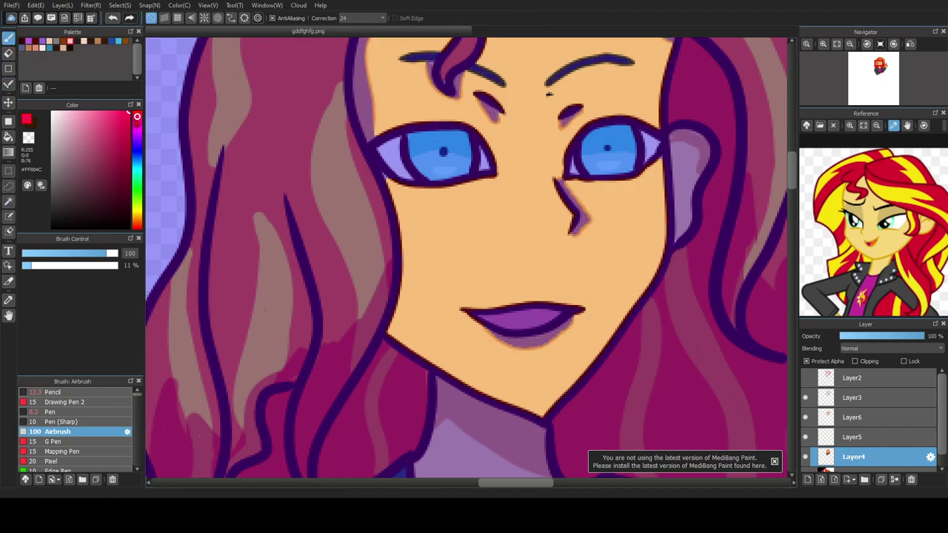
pyautogui.moveTo(360, 242)
pyautogui.mouseDown()
pyautogui.moveTo(379, 129)
pyautogui.moveTo(411, 101)
pyautogui.moveTo(440, 170)
pyautogui.mouseUp()
pyautogui.moveTo(594, 233)
pyautogui.mouseDown()
pyautogui.moveTo(605, 114)
pyautogui.moveTo(665, 99)
pyautogui.moveTo(541, 190)
pyautogui.mouseUp()
pyautogui.moveTo(548, 300)
pyautogui.mouseDown()
pyautogui.moveTo(486, 289)
pyautogui.moveTo(468, 317)
pyautogui.mouseUp()
# Step: Airbrush the red blush colour across the forehead along the hairline and clear the selection
pyautogui.moveTo(794, 181); pyautogui.dragTo(794, 164)
pyautogui.moveTo(482, 188)
pyautogui.mouseDown()
pyautogui.moveTo(457, 132)
pyautogui.moveTo(482, 171)
pyautogui.moveTo(671, 258)
pyautogui.mouseUp()
pyautogui.click(8, 202)
pyautogui.click(531, 18)
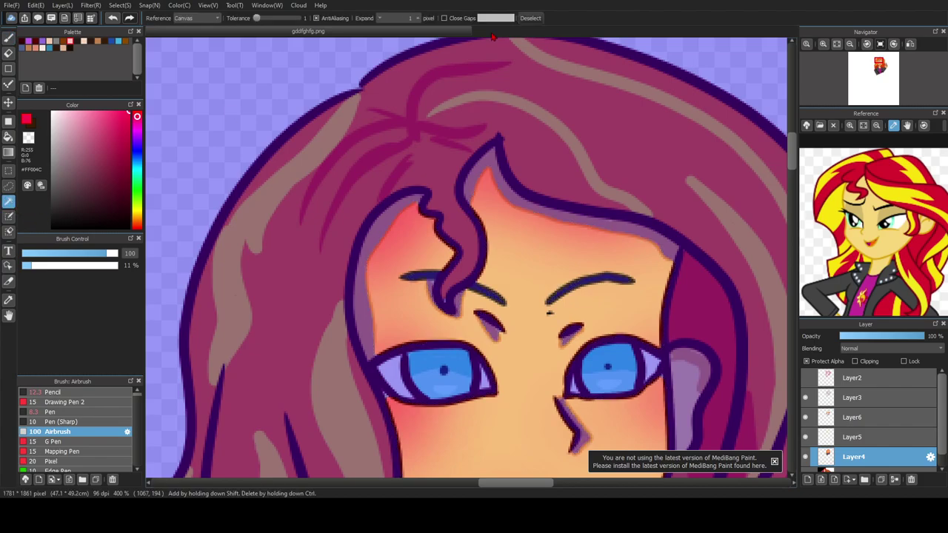
pyautogui.click(530, 17)
pyautogui.scroll(-3, 477, 180)
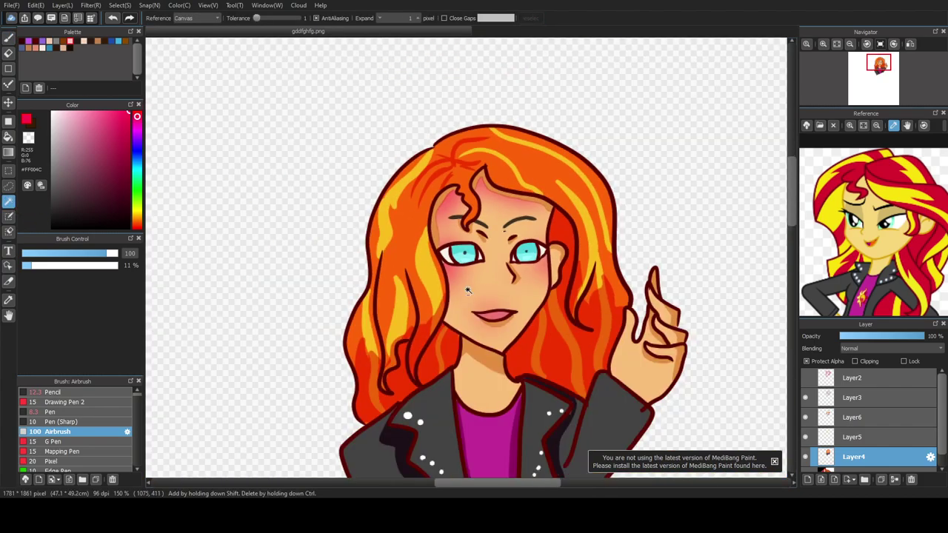
pyautogui.scroll(-2, 468, 290)
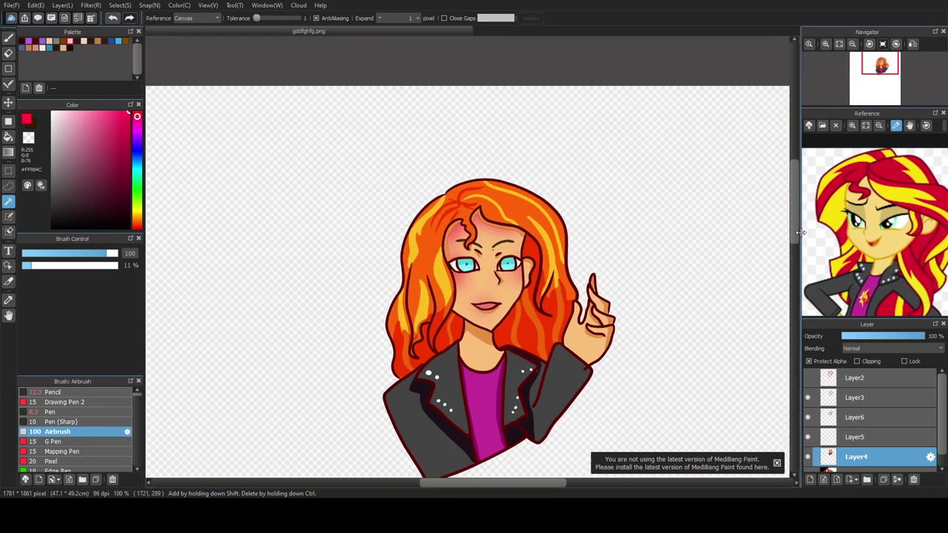
pyautogui.moveTo(793, 228); pyautogui.dragTo(801, 252)
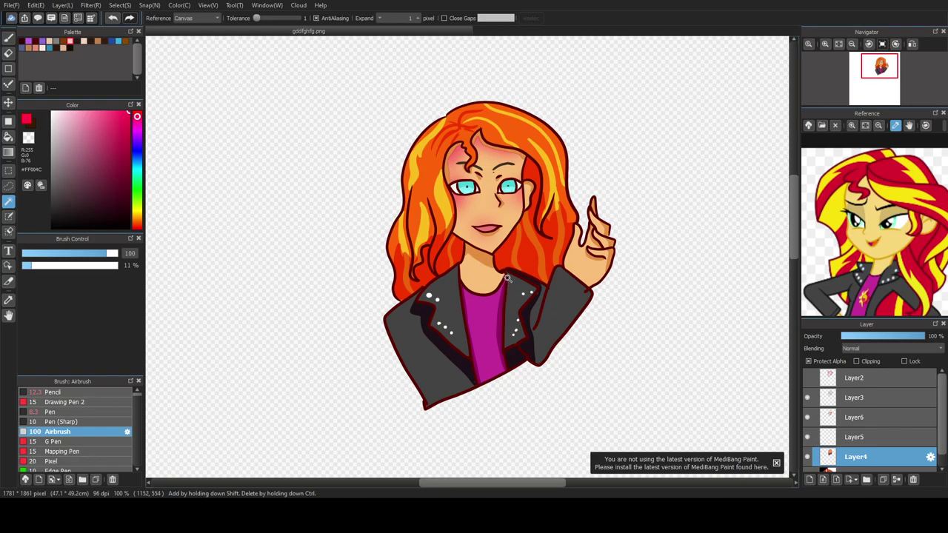
# Step: Select Layer3, set up the Pen in black #000000, and draw winged outer corners on both eyes
pyautogui.click(843, 400)
pyautogui.moveTo(108, 190); pyautogui.dragTo(130, 229)
pyautogui.click(8, 39)
pyautogui.click(66, 413)
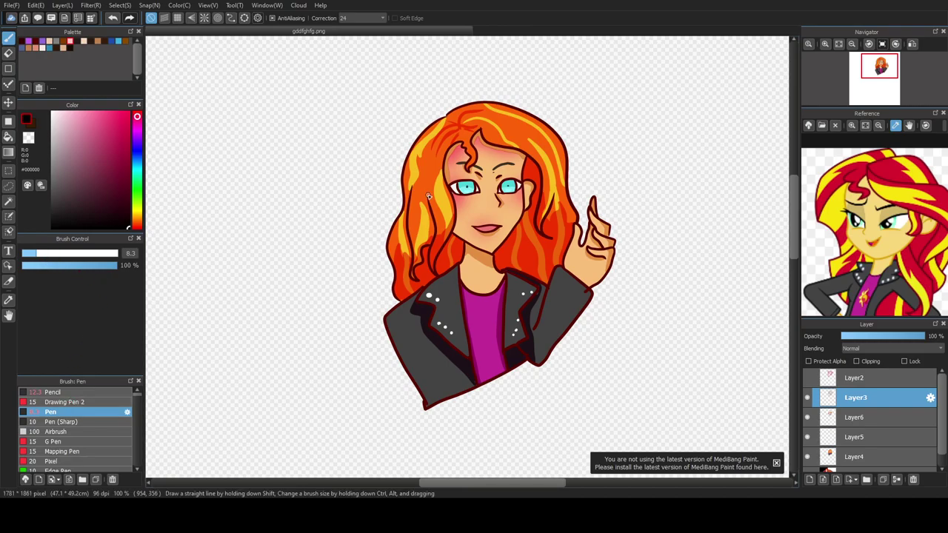
pyautogui.scroll(5, 428, 196)
pyautogui.moveTo(509, 189)
pyautogui.mouseDown()
pyautogui.moveTo(483, 159)
pyautogui.moveTo(544, 150)
pyautogui.moveTo(500, 170)
pyautogui.moveTo(519, 155)
pyautogui.mouseUp()
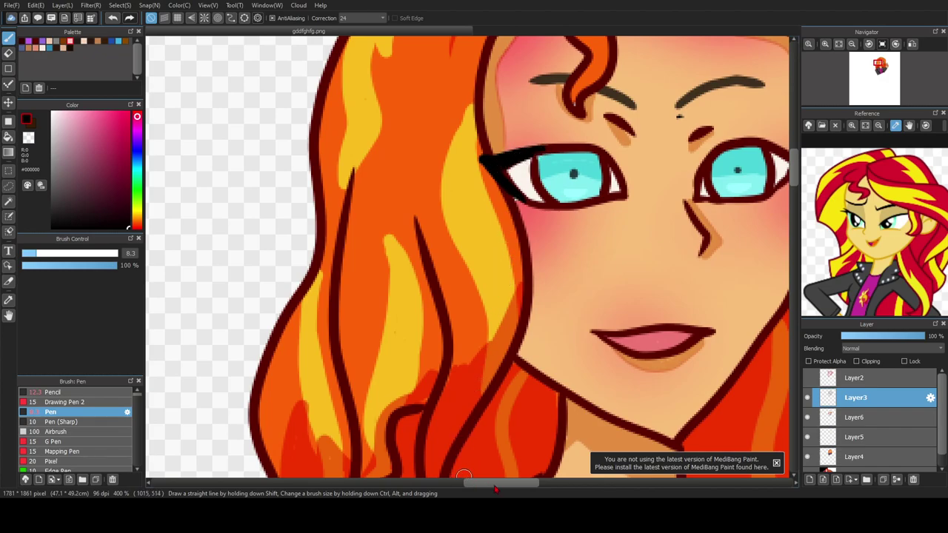
pyautogui.hscroll(5, 476, 408)
pyautogui.moveTo(586, 182)
pyautogui.mouseDown()
pyautogui.moveTo(608, 159)
pyautogui.moveTo(597, 148)
pyautogui.moveTo(607, 155)
pyautogui.moveTo(576, 144)
pyautogui.mouseUp()
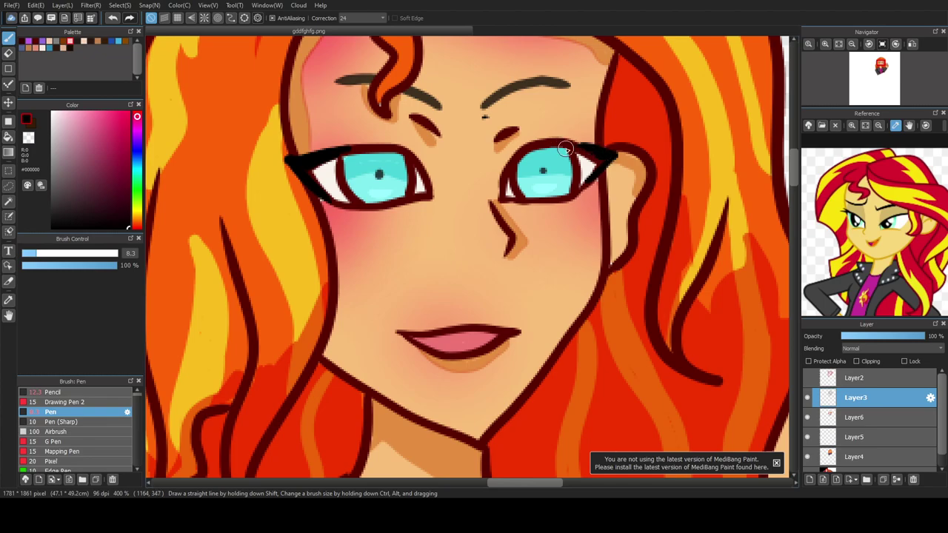
# Step: Draw black upper eyelashes on both eyes and undo the last misplaced lash strokes
pyautogui.moveTo(284, 162)
pyautogui.mouseDown()
pyautogui.moveTo(325, 158)
pyautogui.moveTo(298, 127)
pyautogui.moveTo(353, 150)
pyautogui.moveTo(346, 132)
pyautogui.mouseUp()
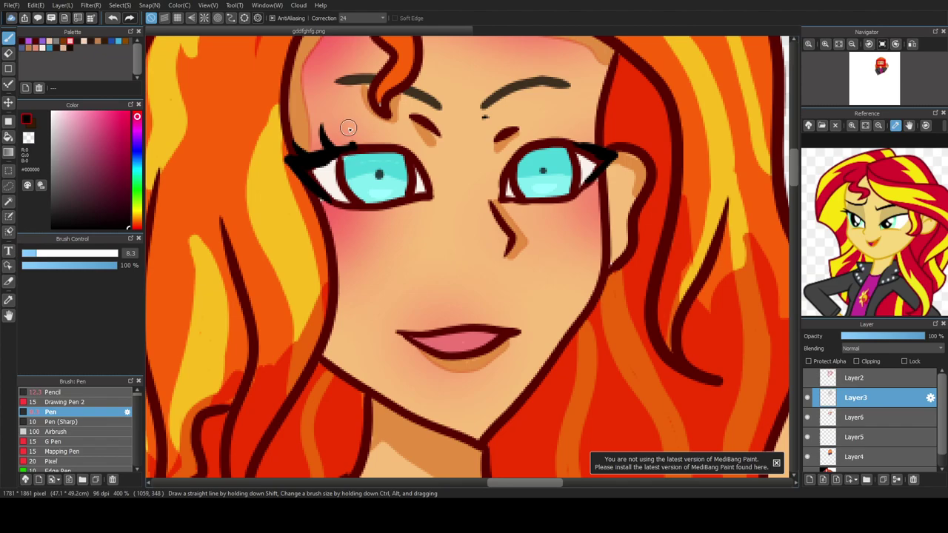
pyautogui.moveTo(601, 154)
pyautogui.mouseDown()
pyautogui.moveTo(615, 129)
pyautogui.moveTo(596, 113)
pyautogui.mouseUp()
pyautogui.moveTo(562, 143); pyautogui.dragTo(578, 117)
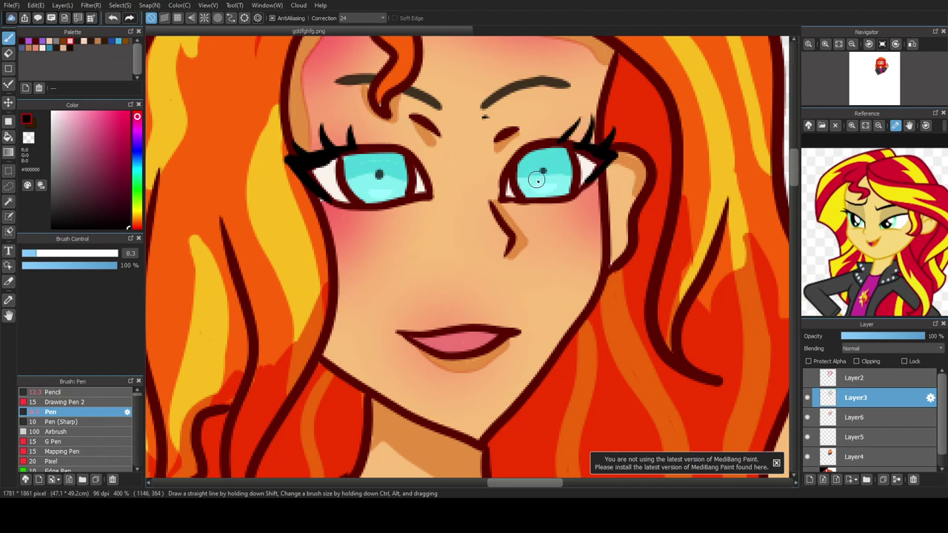
pyautogui.moveTo(554, 148)
pyautogui.mouseDown()
pyautogui.moveTo(580, 127)
pyautogui.moveTo(571, 107)
pyautogui.mouseUp()
pyautogui.hotkey('ctrl', 'z')
pyautogui.hotkey('ctrl', 'z')
pyautogui.hotkey('ctrl', 'z')
# Step: Thicken the upper eyelid lines of both eyes in black, redoing or undoing stray strokes
pyautogui.moveTo(567, 143)
pyautogui.mouseDown()
pyautogui.moveTo(583, 126)
pyautogui.moveTo(575, 144)
pyautogui.moveTo(548, 140)
pyautogui.moveTo(508, 163)
pyautogui.moveTo(503, 197)
pyautogui.mouseUp()
pyautogui.hotkey('ctrl', 'z')
pyautogui.moveTo(314, 153)
pyautogui.mouseDown()
pyautogui.moveTo(395, 152)
pyautogui.moveTo(434, 196)
pyautogui.mouseUp()
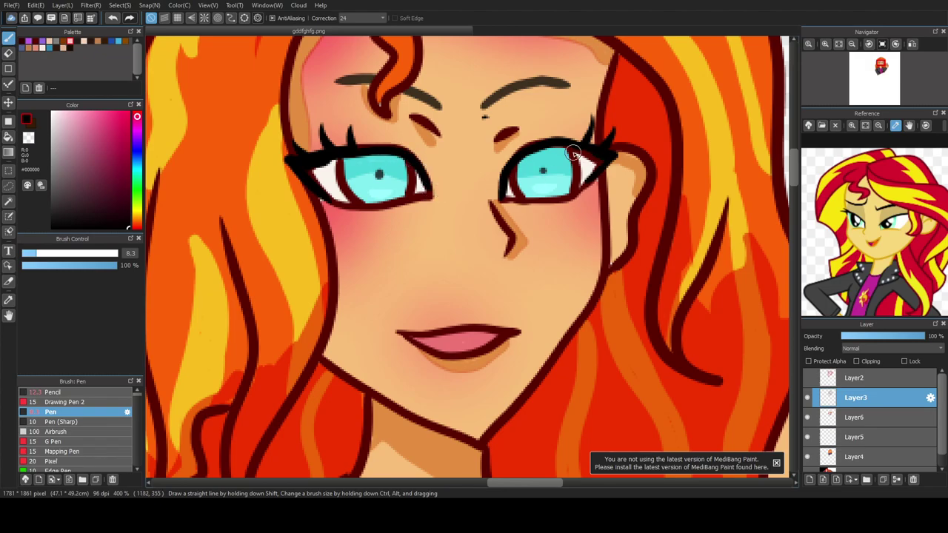
pyautogui.moveTo(560, 140)
pyautogui.mouseDown()
pyautogui.moveTo(549, 167)
pyautogui.moveTo(565, 167)
pyautogui.moveTo(548, 141)
pyautogui.moveTo(569, 137)
pyautogui.moveTo(538, 128)
pyautogui.moveTo(559, 156)
pyautogui.moveTo(551, 142)
pyautogui.moveTo(577, 119)
pyautogui.mouseUp()
pyautogui.hotkey('ctrl', 'z')
pyautogui.hotkey('ctrl', 'z')
pyautogui.scroll(-4, 502, 131)
pyautogui.scroll(-1, 515, 174)
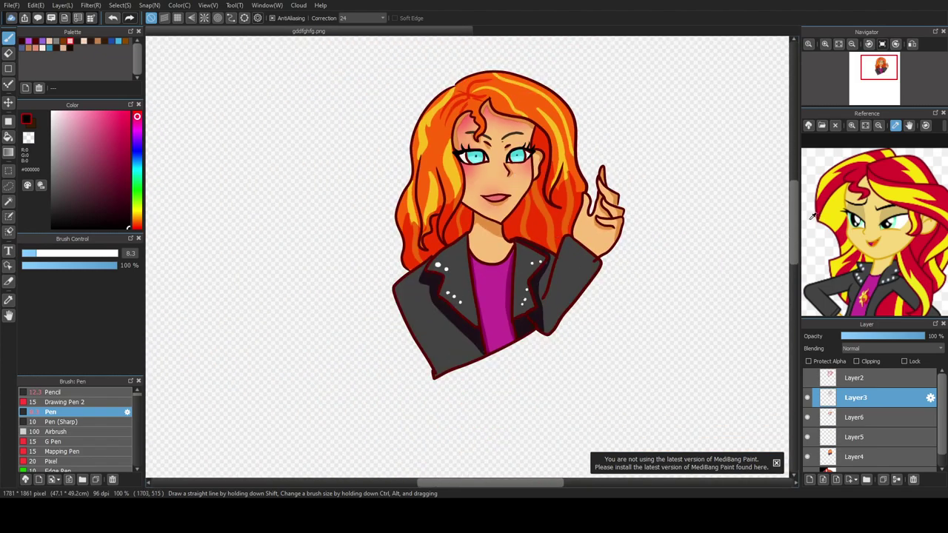
# Step: Paint a small sun emblem on the purple shirt with a red #FF004C centre, orange half and yellow #FFD100 rays
pyautogui.moveTo(794, 228)
pyautogui.mouseDown()
pyautogui.moveTo(795, 213)
pyautogui.moveTo(794, 222)
pyautogui.mouseUp()
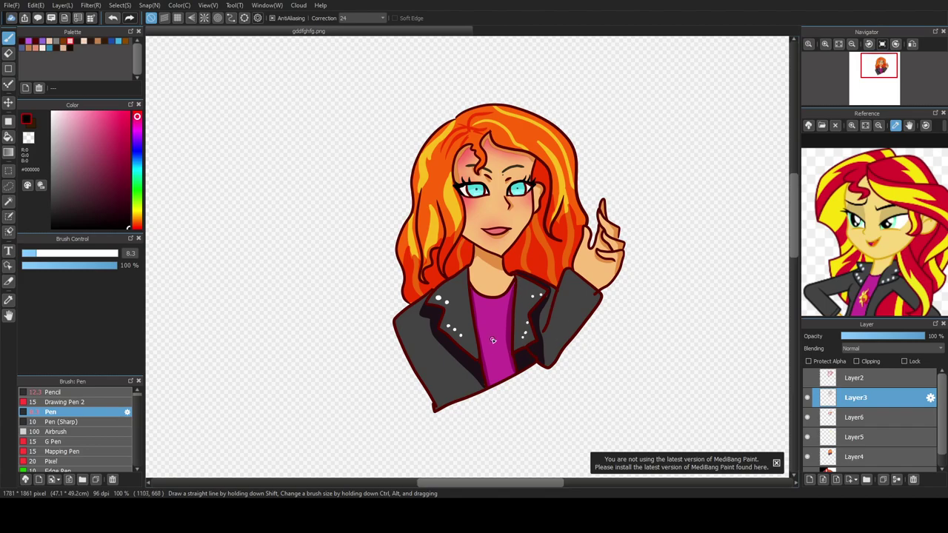
pyautogui.scroll(2, 492, 340)
pyautogui.click(128, 116)
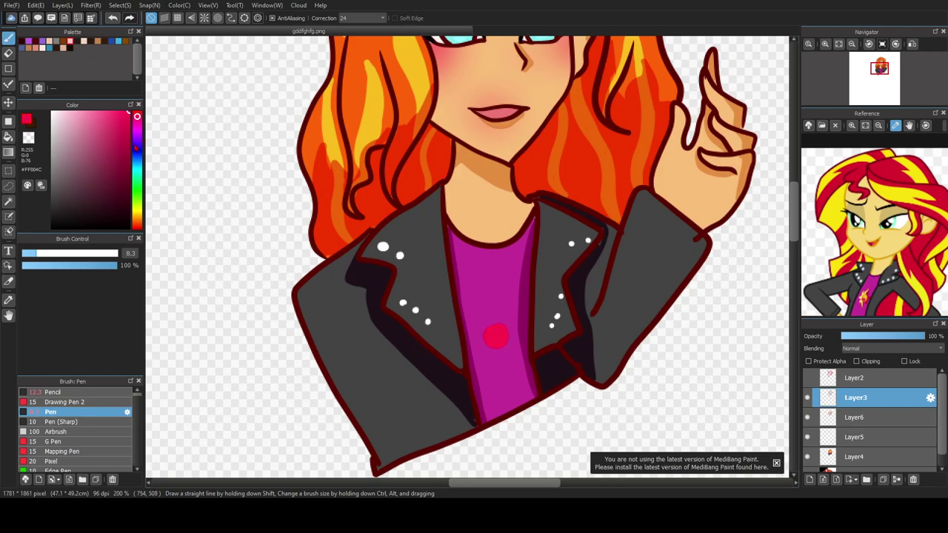
pyautogui.click(137, 220)
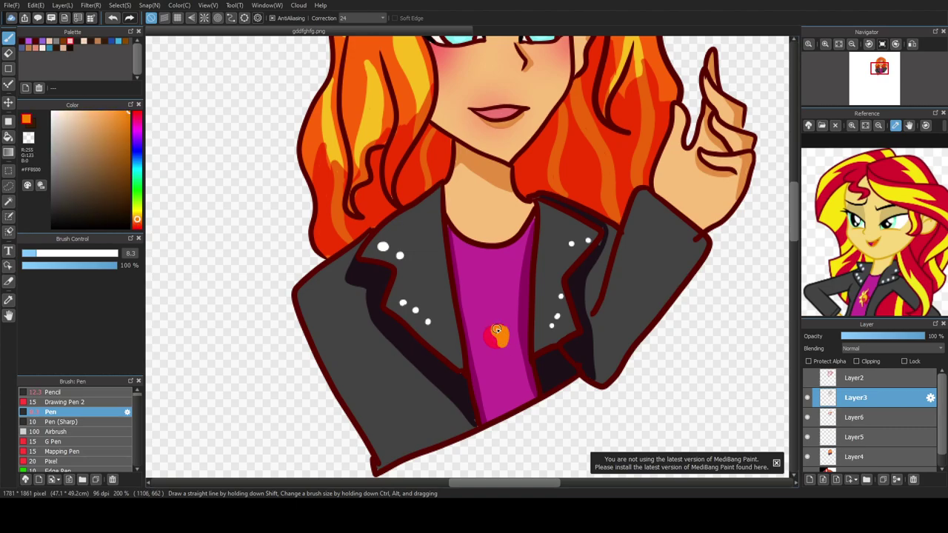
pyautogui.click(138, 216)
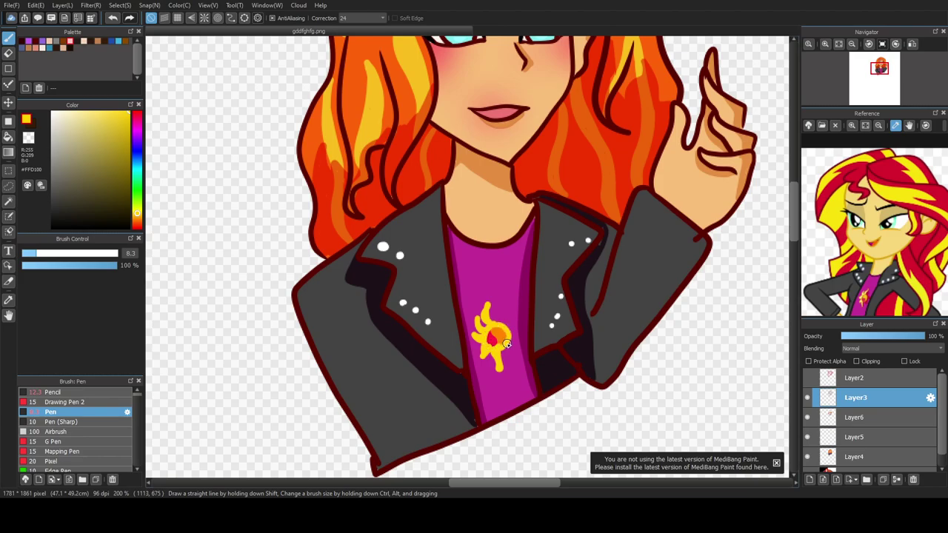
pyautogui.scroll(-3, 432, 305)
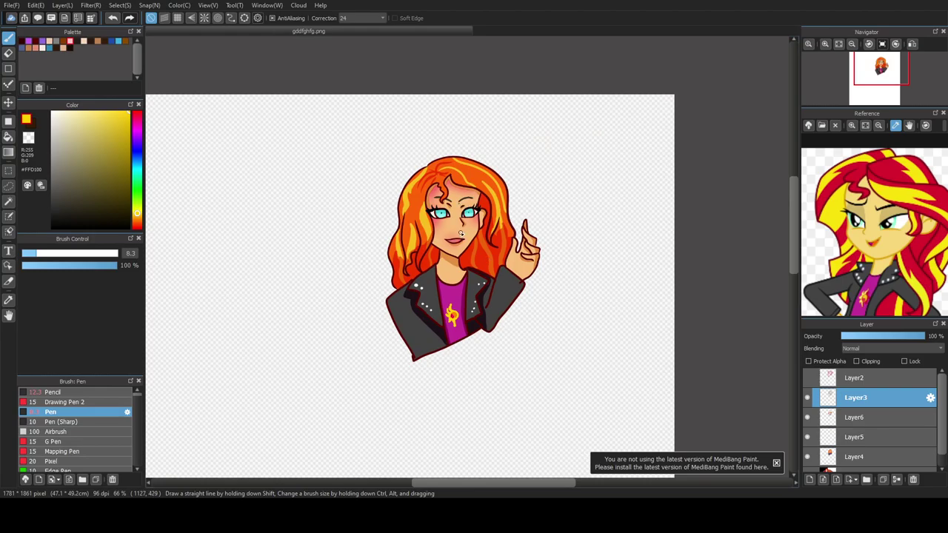
# Step: Set up the Airbrush with brown #C1824F at size 22 and select Layer4
pyautogui.scroll(5, 434, 212)
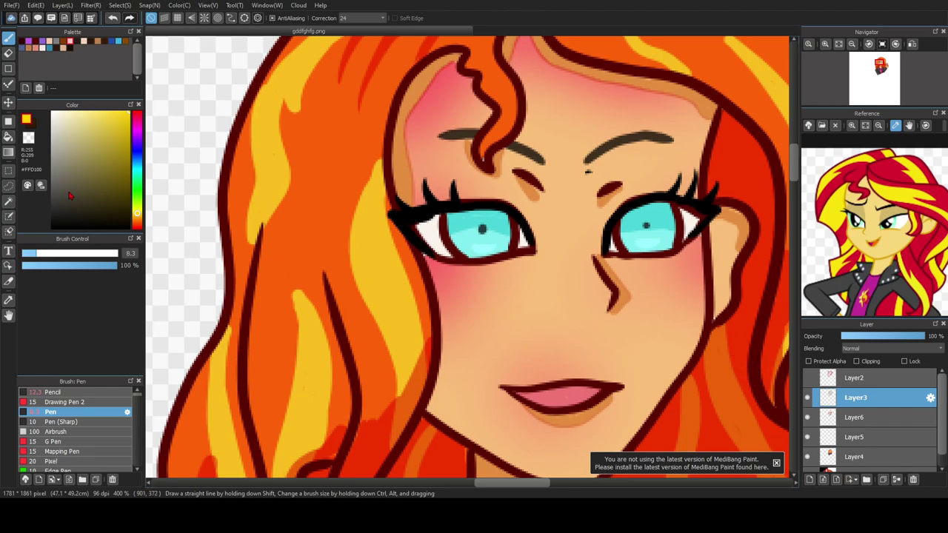
pyautogui.click(59, 431)
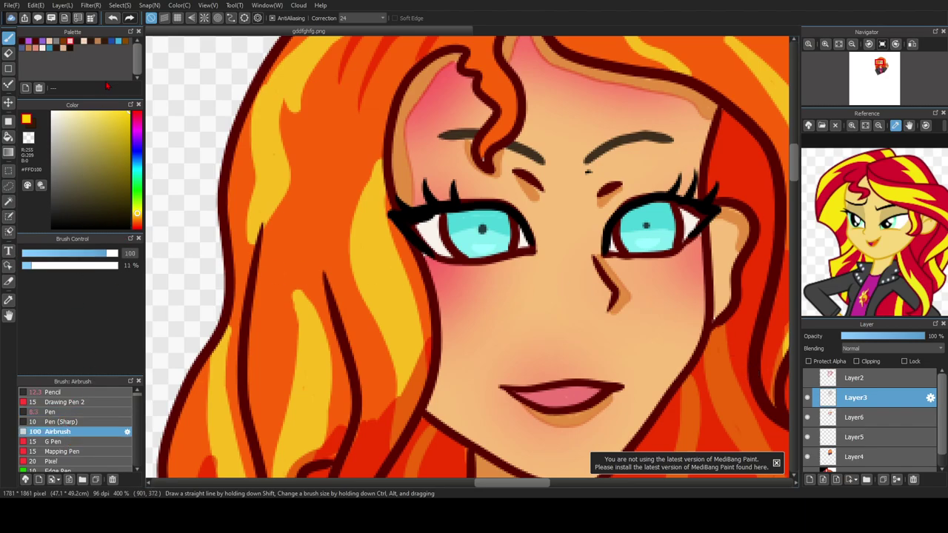
pyautogui.click(99, 43)
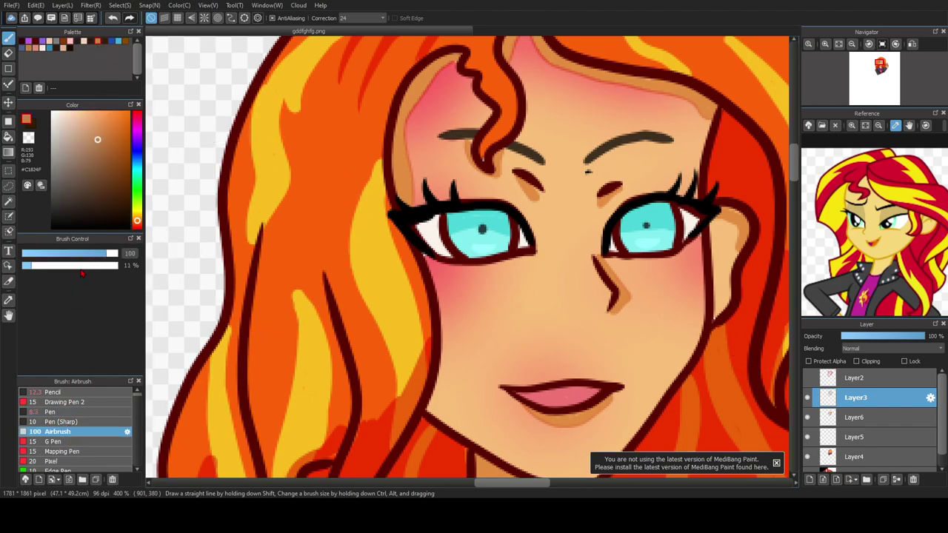
pyautogui.moveTo(86, 258); pyautogui.dragTo(66, 257)
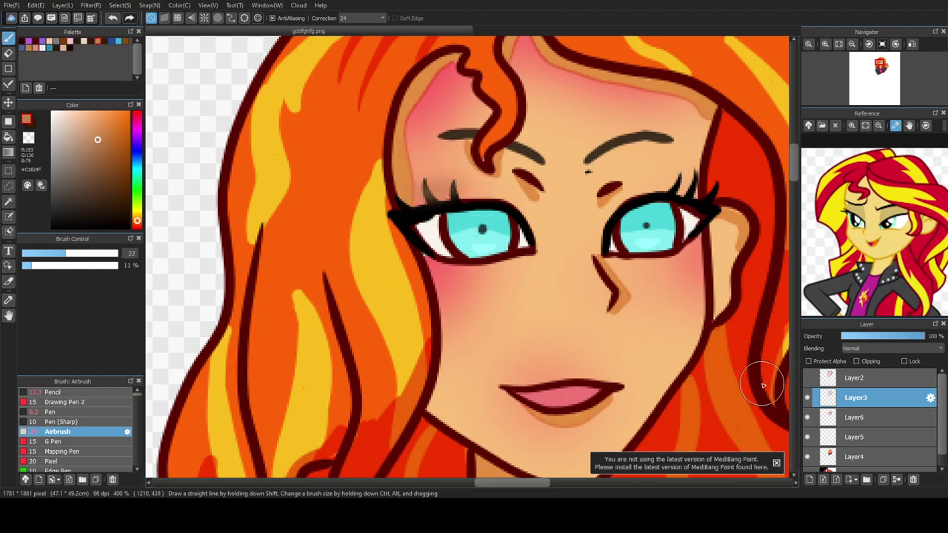
pyautogui.click(887, 459)
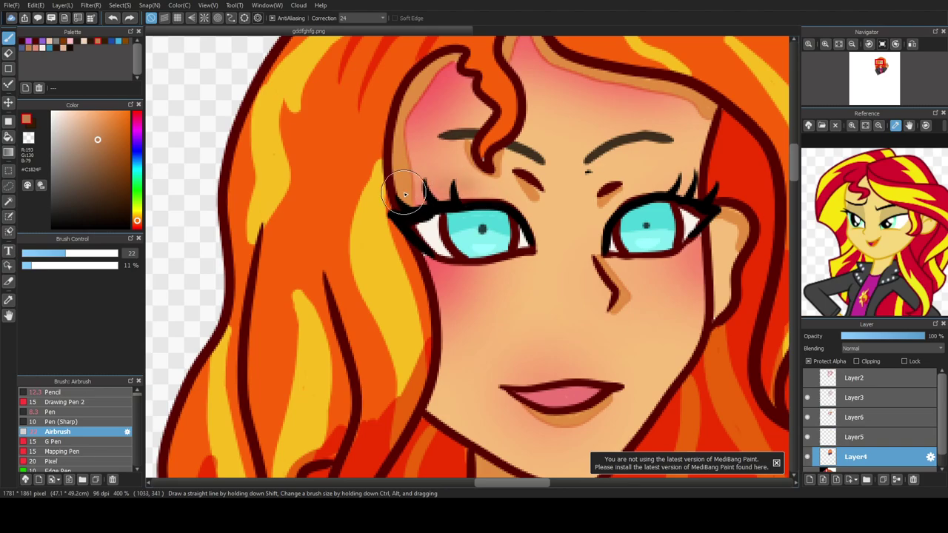
# Step: Airbrush brown eye shadow above both eyes and around their inner corners
pyautogui.moveTo(508, 195)
pyautogui.mouseDown()
pyautogui.moveTo(470, 191)
pyautogui.moveTo(539, 219)
pyautogui.moveTo(547, 250)
pyautogui.moveTo(538, 220)
pyautogui.moveTo(449, 198)
pyautogui.moveTo(475, 203)
pyautogui.moveTo(470, 192)
pyautogui.moveTo(407, 208)
pyautogui.mouseUp()
pyautogui.moveTo(699, 198)
pyautogui.mouseDown()
pyautogui.moveTo(673, 187)
pyautogui.moveTo(622, 193)
pyautogui.moveTo(597, 234)
pyautogui.moveTo(698, 187)
pyautogui.moveTo(615, 192)
pyautogui.moveTo(699, 192)
pyautogui.moveTo(697, 178)
pyautogui.moveTo(702, 185)
pyautogui.moveTo(659, 179)
pyautogui.mouseUp()
pyautogui.moveTo(535, 202)
pyautogui.mouseDown()
pyautogui.moveTo(469, 193)
pyautogui.moveTo(542, 199)
pyautogui.moveTo(474, 181)
pyautogui.moveTo(432, 183)
pyautogui.mouseUp()
pyautogui.moveTo(634, 202)
pyautogui.mouseDown()
pyautogui.moveTo(573, 243)
pyautogui.moveTo(624, 186)
pyautogui.mouseUp()
pyautogui.scroll(-3, 606, 178)
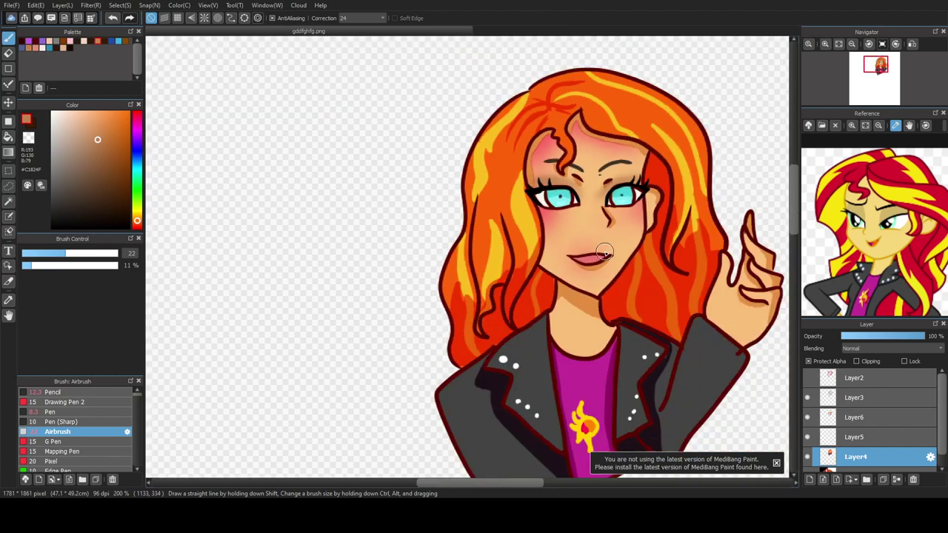
pyautogui.scroll(2, 600, 202)
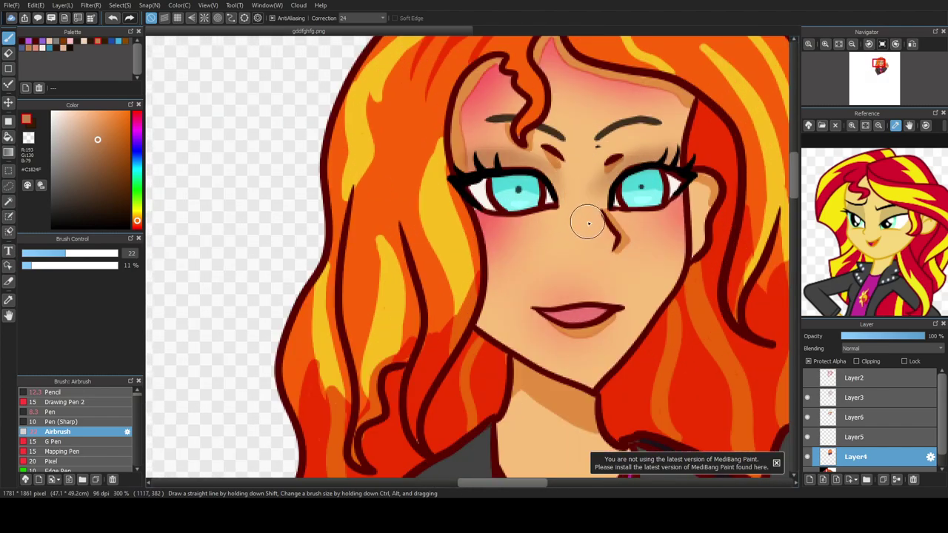
pyautogui.press('e')
pyautogui.moveTo(588, 170); pyautogui.dragTo(597, 207)
pyautogui.press('b')
pyautogui.hotkey('ctrl', 'z')
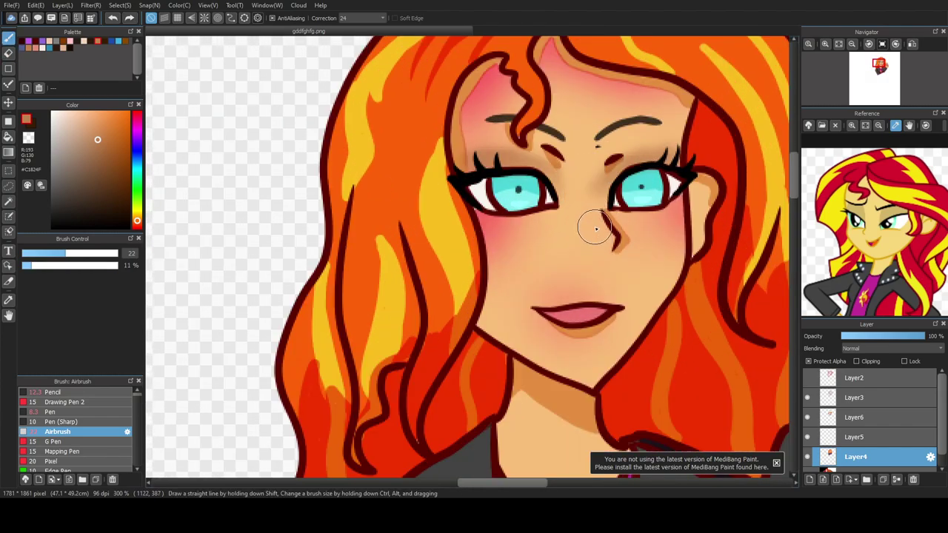
pyautogui.scroll(-4, 596, 222)
pyautogui.scroll(4, 603, 237)
pyautogui.scroll(-1, 614, 257)
pyautogui.scroll(2, 611, 248)
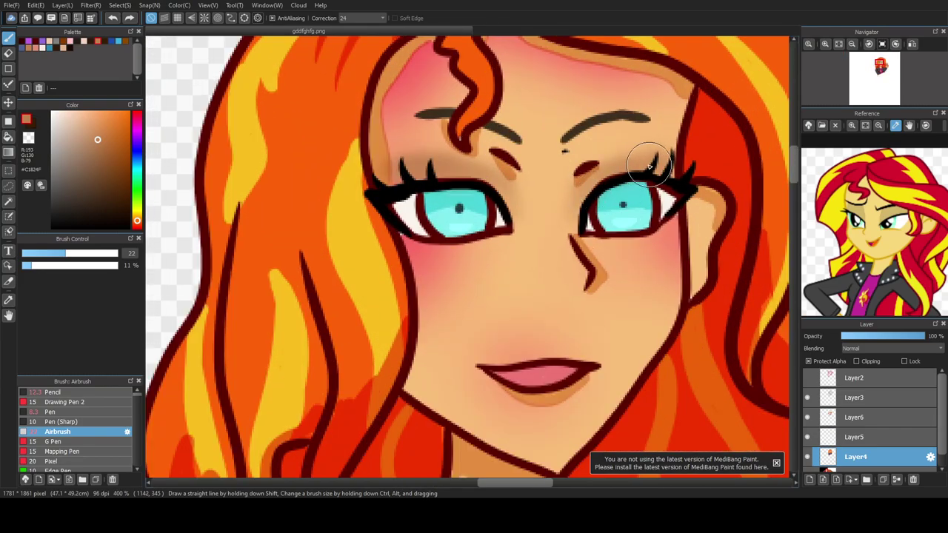
pyautogui.scroll(-6, 611, 297)
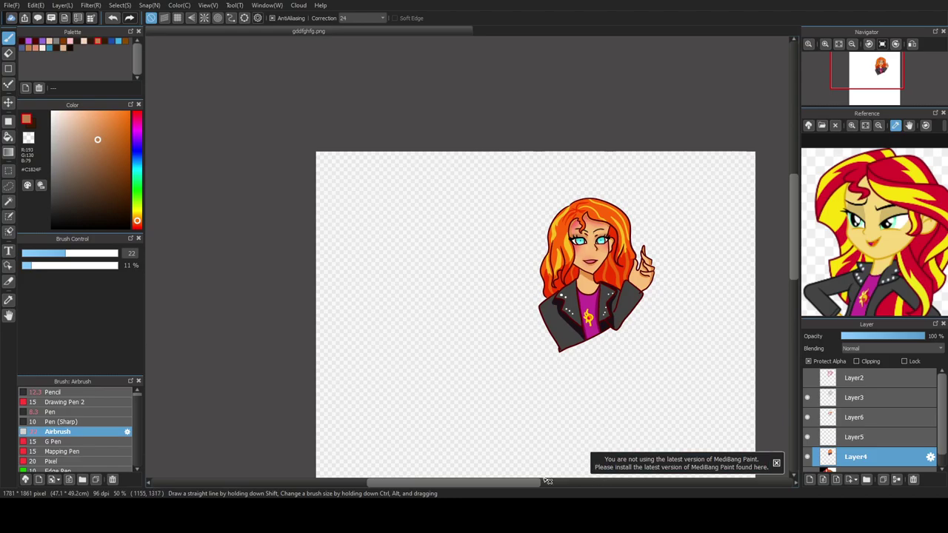
pyautogui.moveTo(540, 483); pyautogui.dragTo(557, 483)
# Step: Airbrush the lips and the skin around them with pinkish red #FF004C at brush size 19
pyautogui.scroll(5, 539, 263)
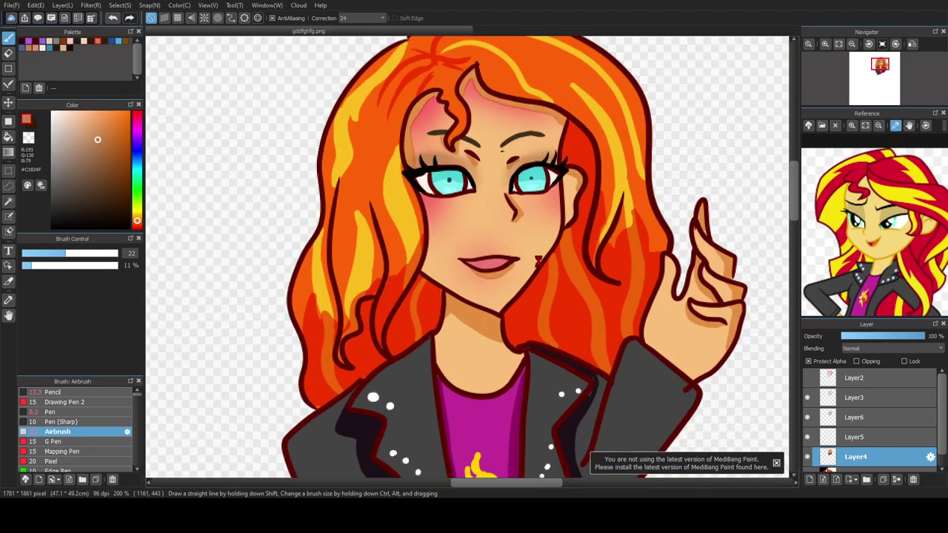
pyautogui.click(137, 116)
pyautogui.click(128, 112)
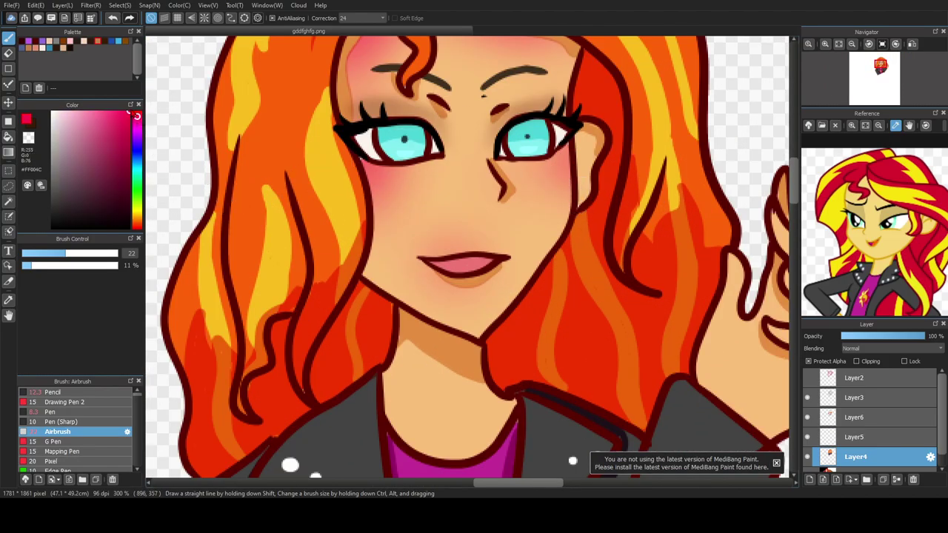
pyautogui.click(59, 254)
pyautogui.scroll(2, 436, 309)
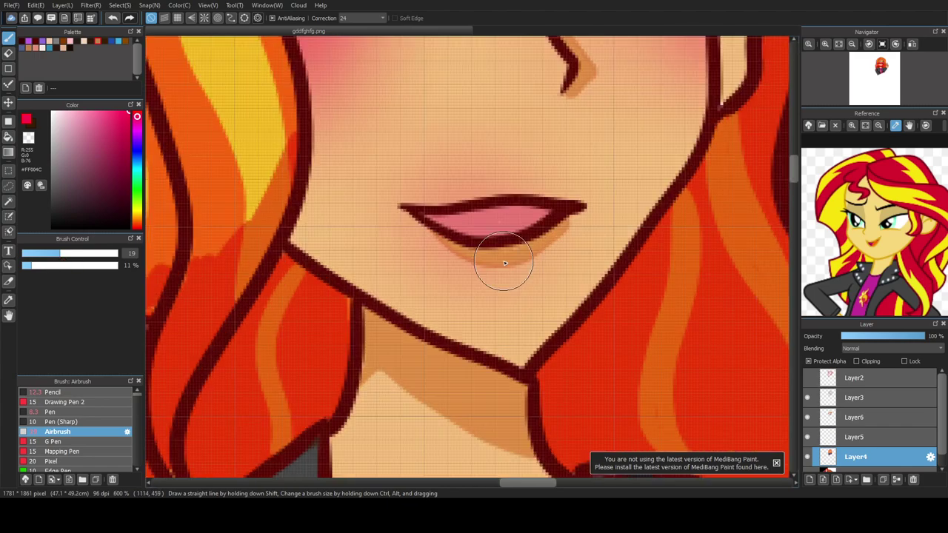
pyautogui.moveTo(431, 234)
pyautogui.mouseDown()
pyautogui.moveTo(473, 262)
pyautogui.moveTo(450, 244)
pyautogui.moveTo(515, 260)
pyautogui.moveTo(582, 220)
pyautogui.mouseUp()
pyautogui.moveTo(437, 219)
pyautogui.mouseDown()
pyautogui.moveTo(543, 196)
pyautogui.moveTo(474, 199)
pyautogui.moveTo(433, 214)
pyautogui.moveTo(435, 237)
pyautogui.moveTo(505, 262)
pyautogui.moveTo(567, 230)
pyautogui.moveTo(551, 236)
pyautogui.moveTo(445, 189)
pyautogui.mouseUp()
pyautogui.scroll(-4, 445, 208)
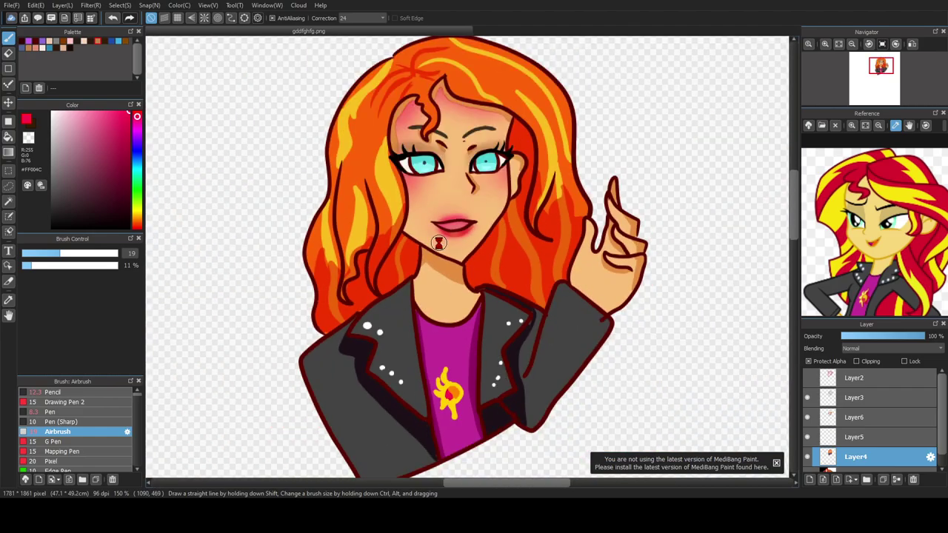
pyautogui.scroll(-2, 438, 245)
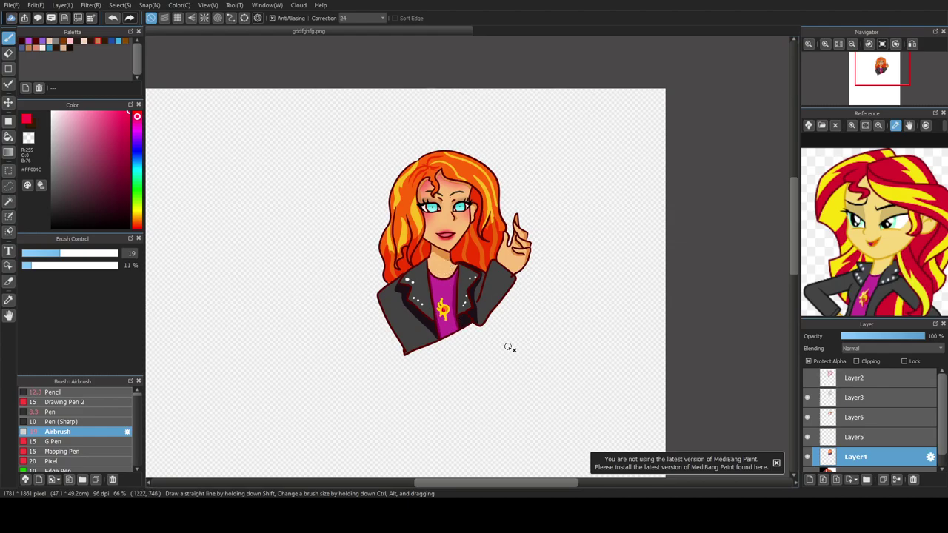
# Step: Select Layer3 and select the whole character with the Magic Wand at tolerance 254
pyautogui.click(864, 400)
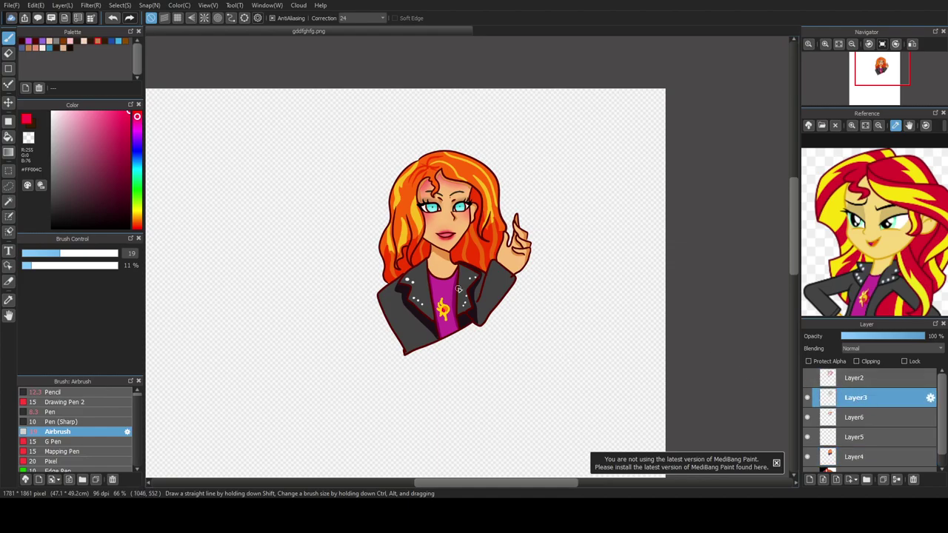
pyautogui.click(8, 202)
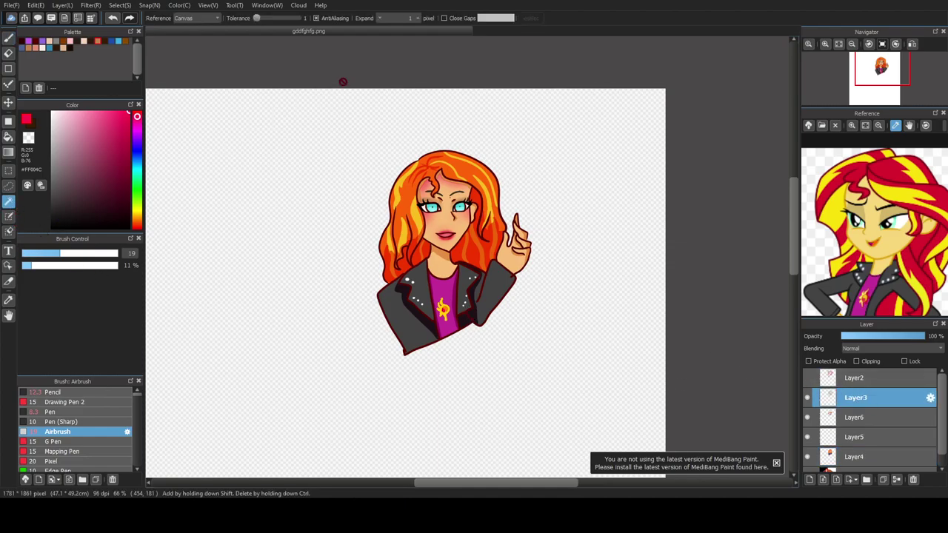
pyautogui.moveTo(259, 20); pyautogui.dragTo(311, 42)
pyautogui.click(460, 255)
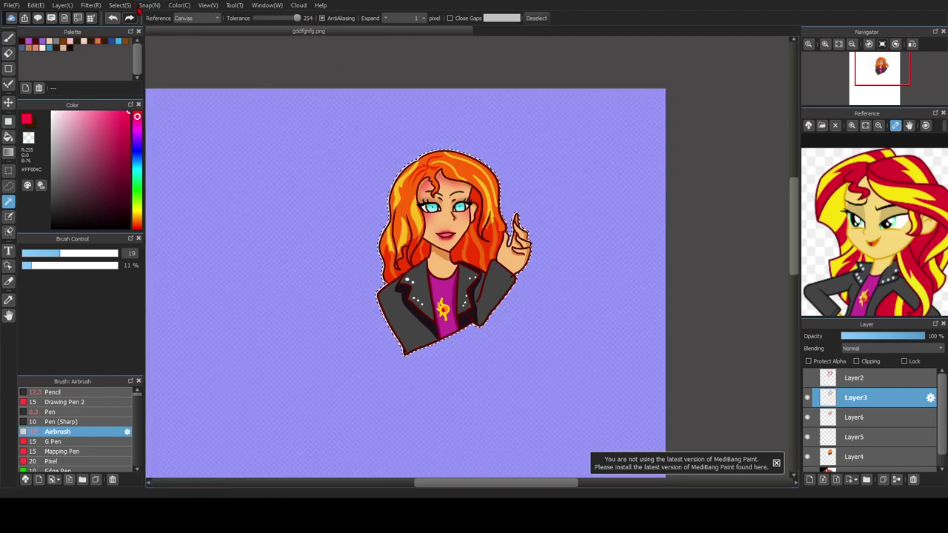
# Step: Apply linear Foreground-Transparent gradients in orange #FF5F00 upward from the bottom of the bust
pyautogui.click(8, 152)
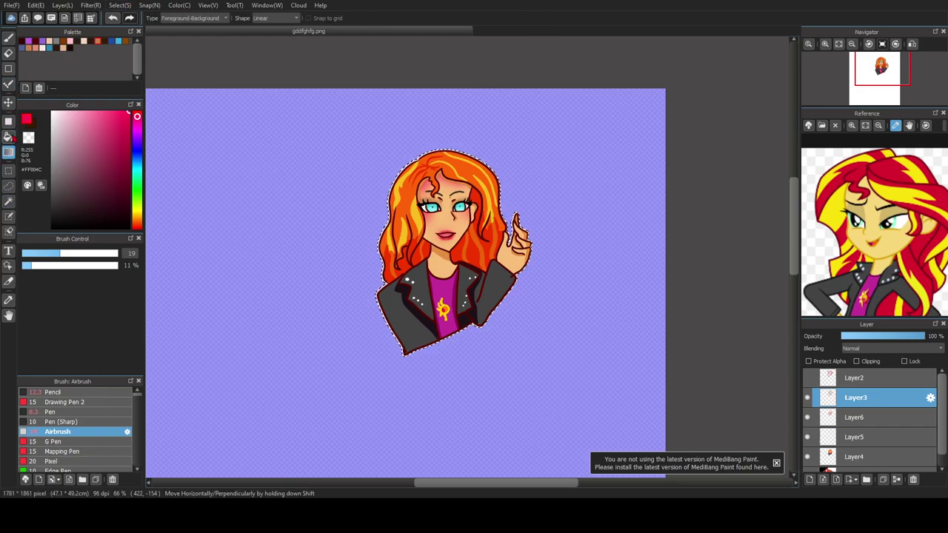
pyautogui.click(214, 19)
pyautogui.click(211, 44)
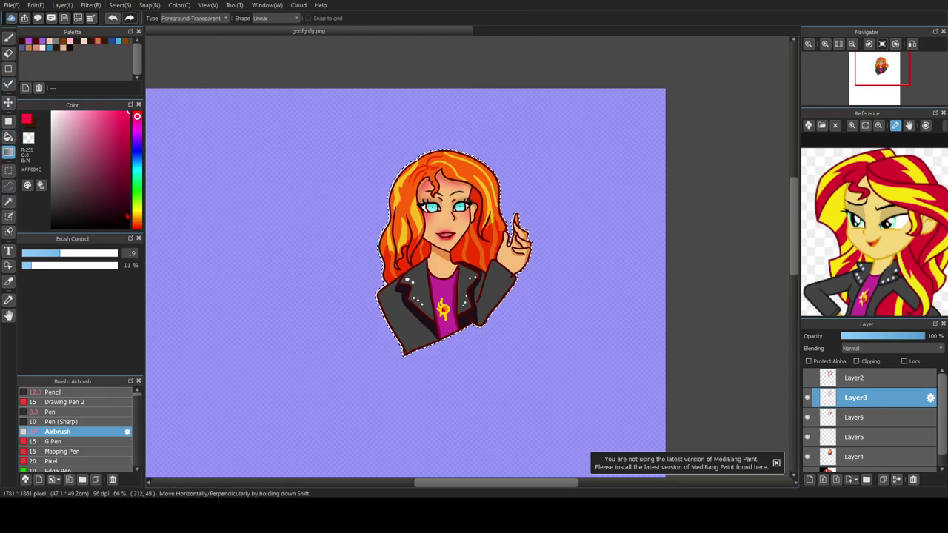
pyautogui.click(136, 222)
pyautogui.moveTo(454, 373); pyautogui.dragTo(454, 315)
pyautogui.moveTo(453, 282); pyautogui.dragTo(453, 284)
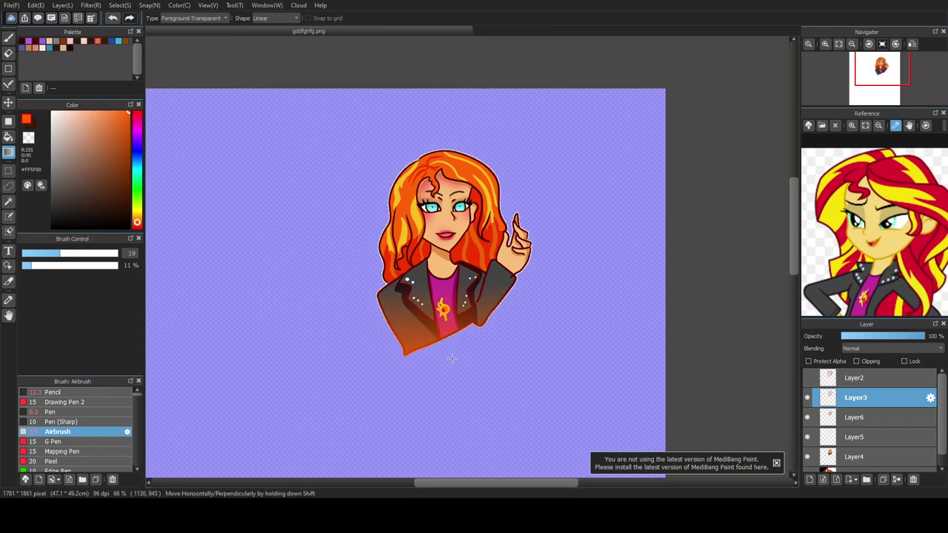
pyautogui.moveTo(452, 360); pyautogui.dragTo(468, 318)
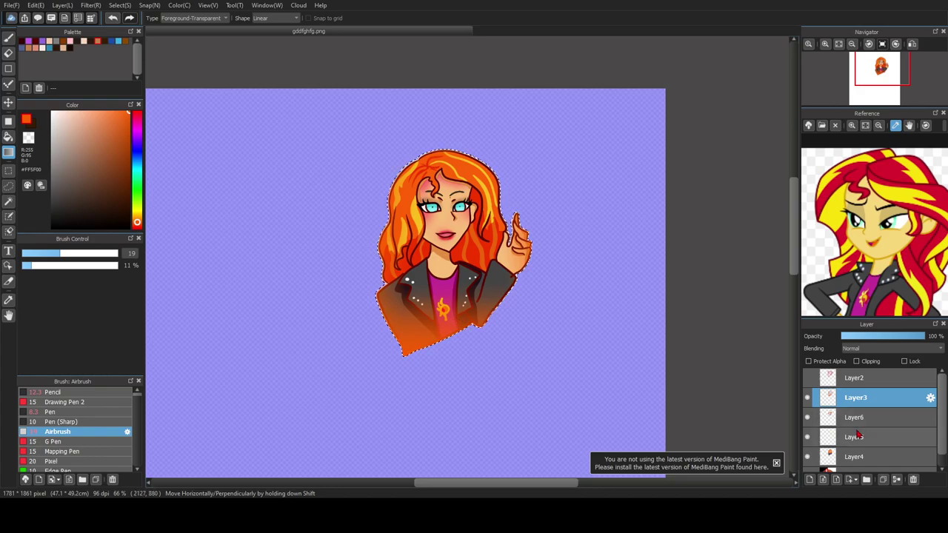
# Step: Replace the selection with a Magic Wand selection of the whole character expanded by 3 pixels
pyautogui.click(9, 201)
pyautogui.hotkey('ctrl', 'd')
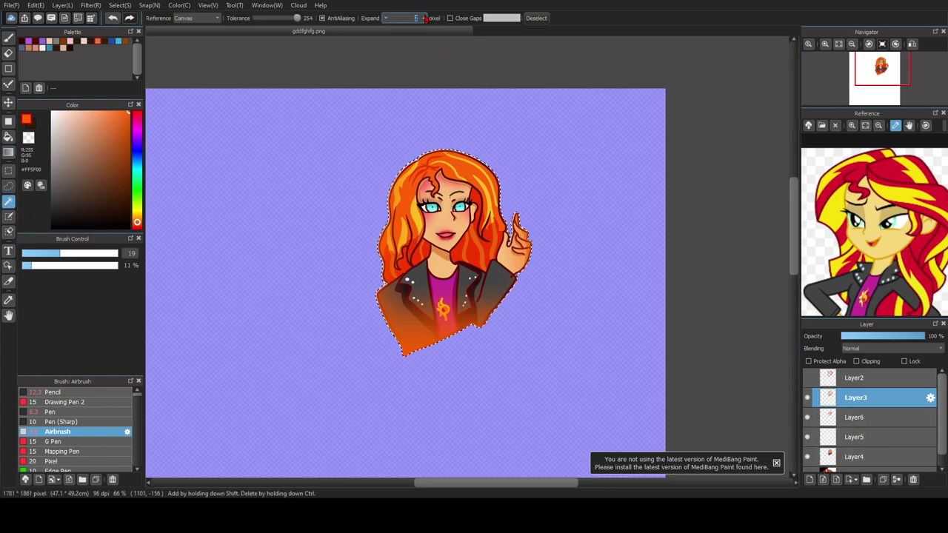
pyautogui.click(538, 20)
pyautogui.click(469, 244)
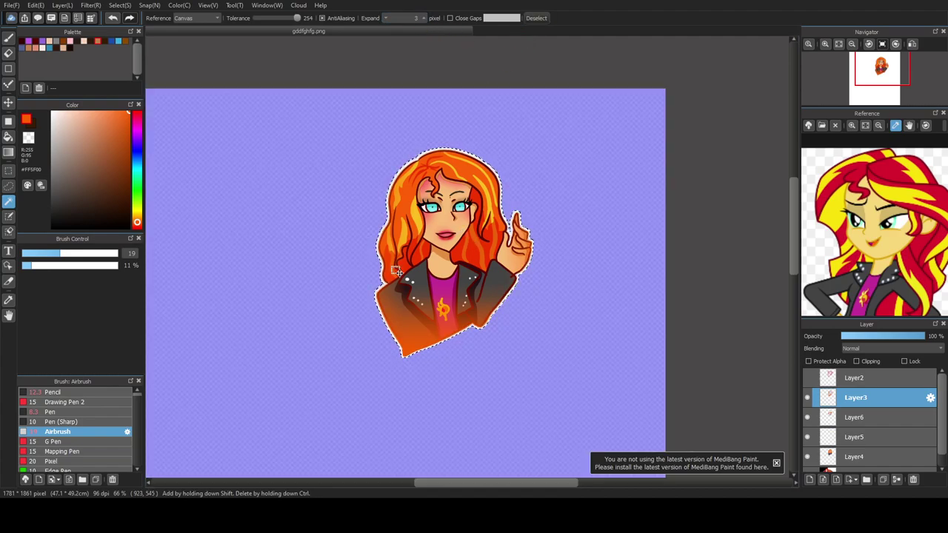
# Step: Add a new layer and move it beneath Layer4, directly above Layer1
pyautogui.click(855, 460)
pyautogui.click(810, 480)
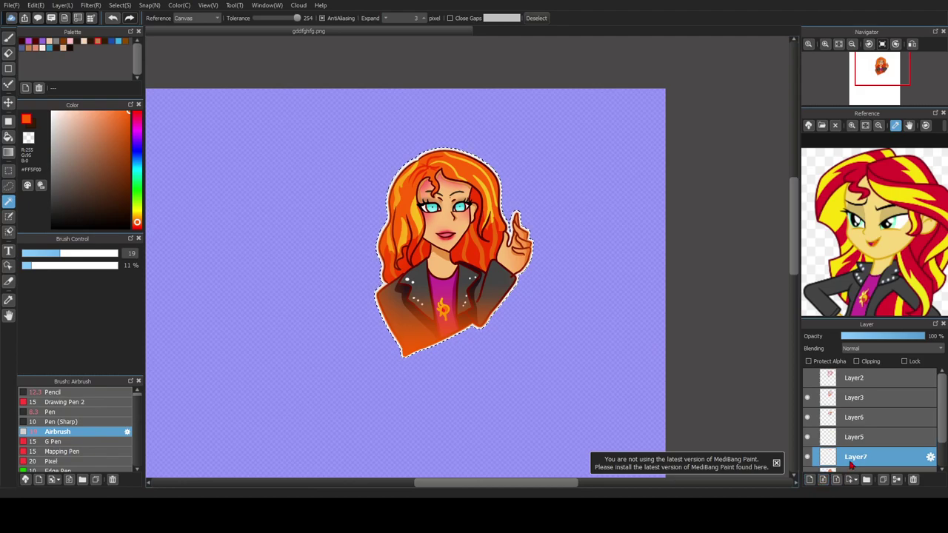
pyautogui.scroll(-1, 886, 458)
pyautogui.scroll(-3, 909, 443)
pyautogui.moveTo(887, 433); pyautogui.dragTo(886, 455)
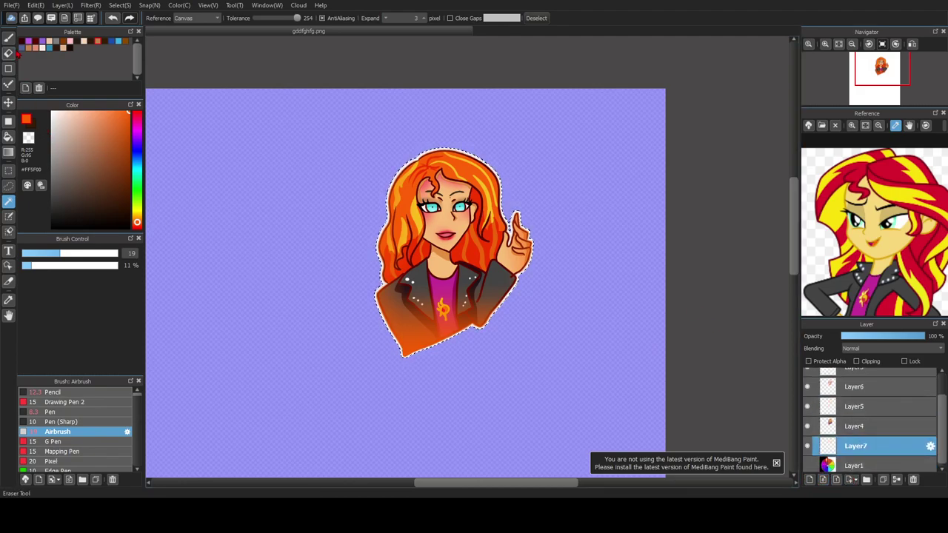
# Step: Enlarge the Pen to size 260 and paint the expanded selection behind the character on the new layer
pyautogui.press('b')
pyautogui.click(69, 412)
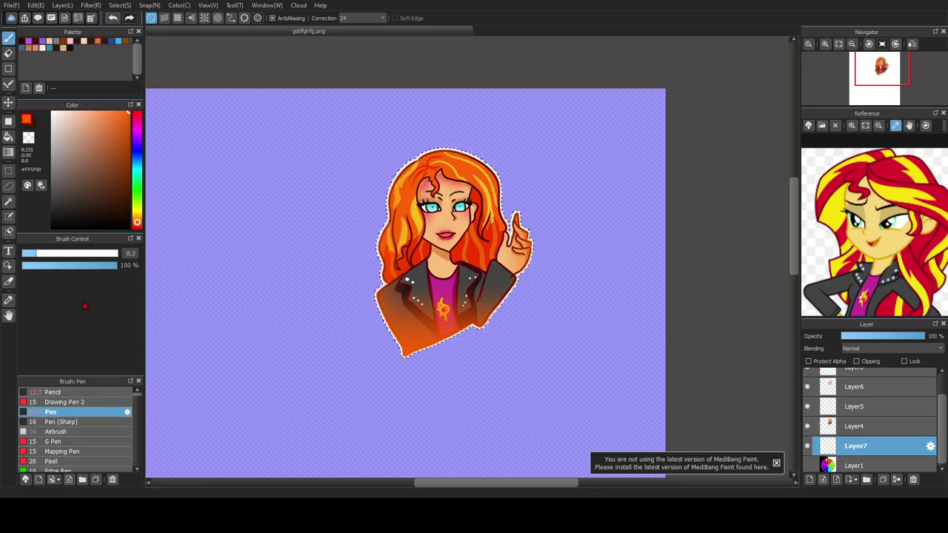
pyautogui.moveTo(110, 254); pyautogui.dragTo(119, 254)
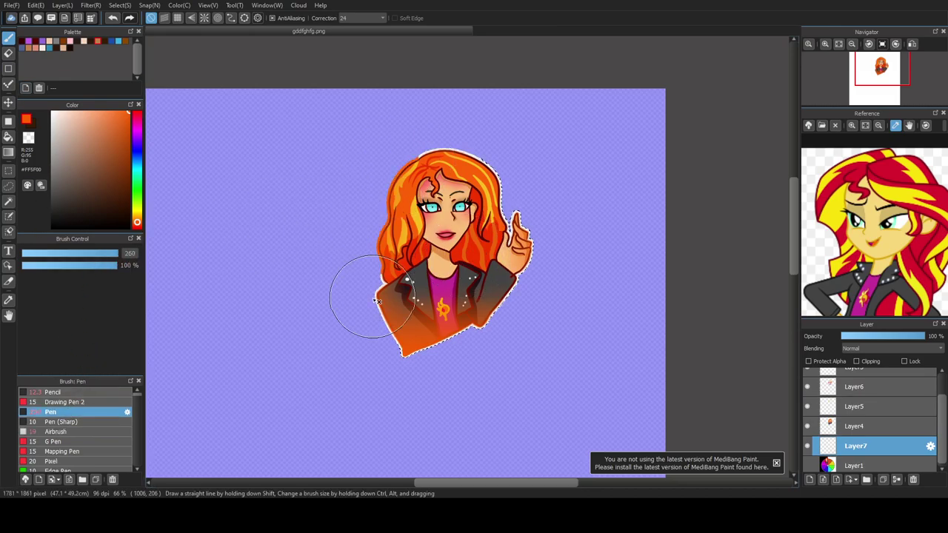
# Step: Fill the rest of the selected border around the red-haired woman with orange #FF5F00 on Layer7 and clear the selection
pyautogui.moveTo(509, 289)
pyautogui.mouseDown()
pyautogui.moveTo(484, 133)
pyautogui.moveTo(544, 199)
pyautogui.moveTo(532, 206)
pyautogui.mouseUp()
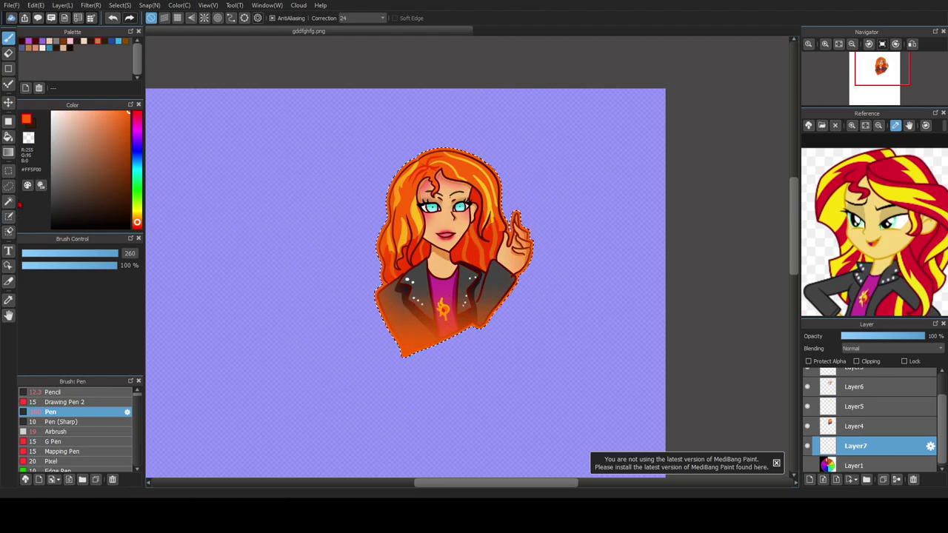
pyautogui.press('w')
pyautogui.click(570, 146)
pyautogui.hotkey('ctrl', 'd')
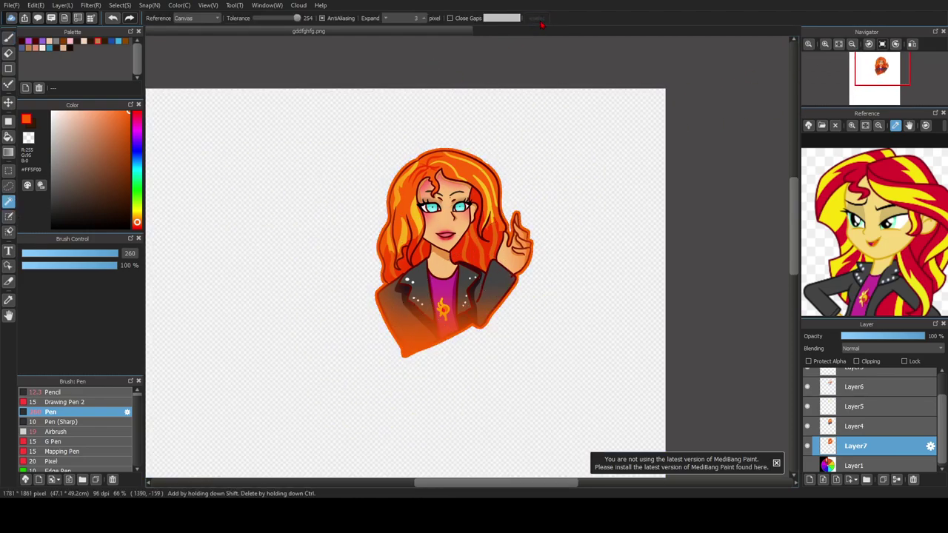
# Step: Show Layer1 with the colour wheel again and fit both the reference image and the whole canvas in view
pyautogui.click(809, 465)
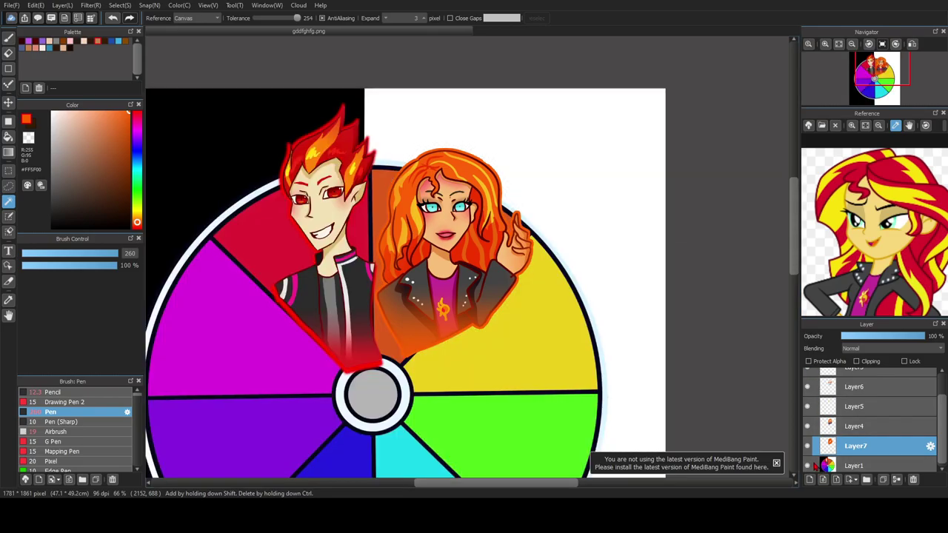
pyautogui.scroll(-3, 494, 282)
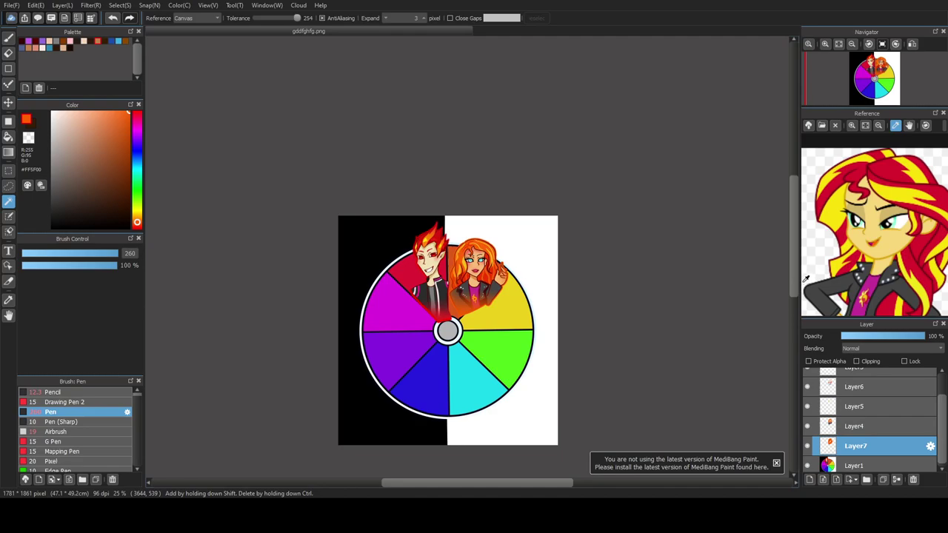
pyautogui.moveTo(796, 282); pyautogui.dragTo(799, 294)
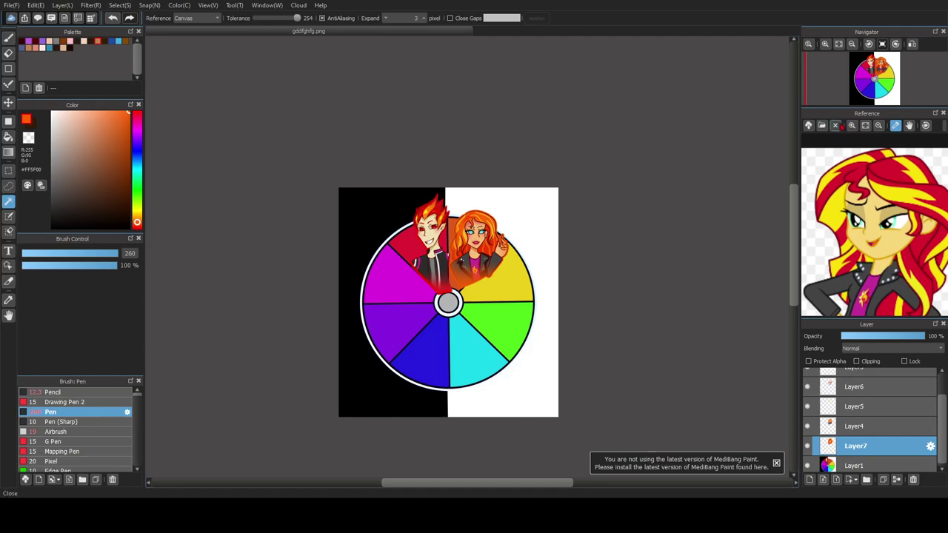
pyautogui.click(864, 126)
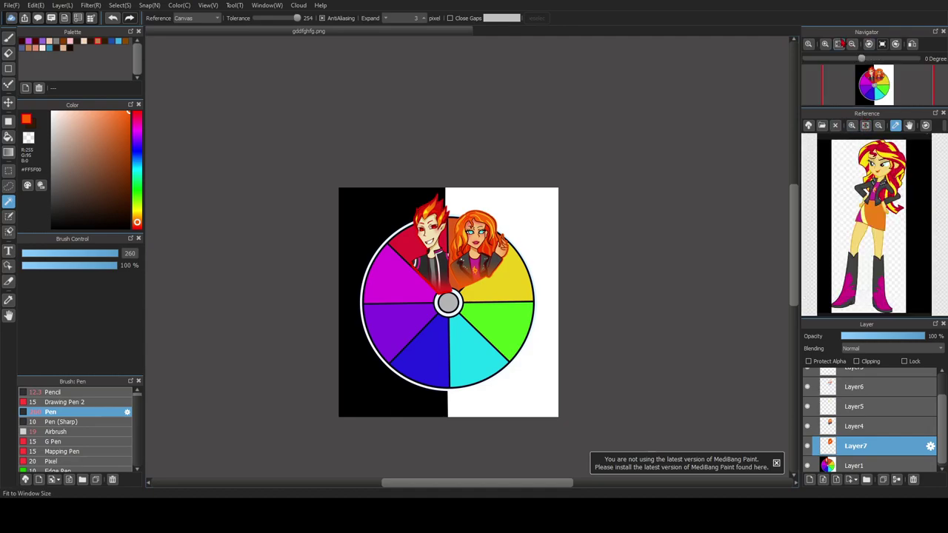
pyautogui.click(882, 43)
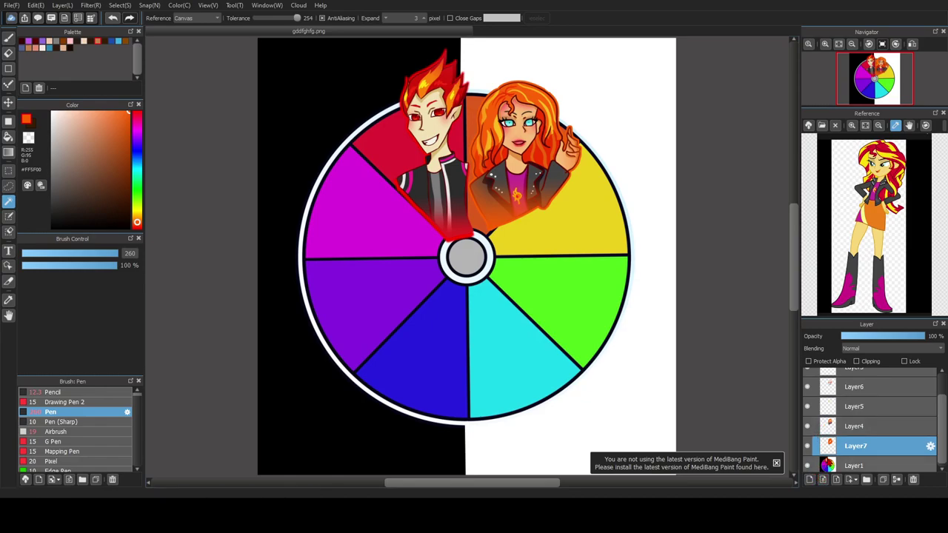
# Step: Add a new empty layer directly above Layer2 at the top of the layer stack
pyautogui.click(886, 466)
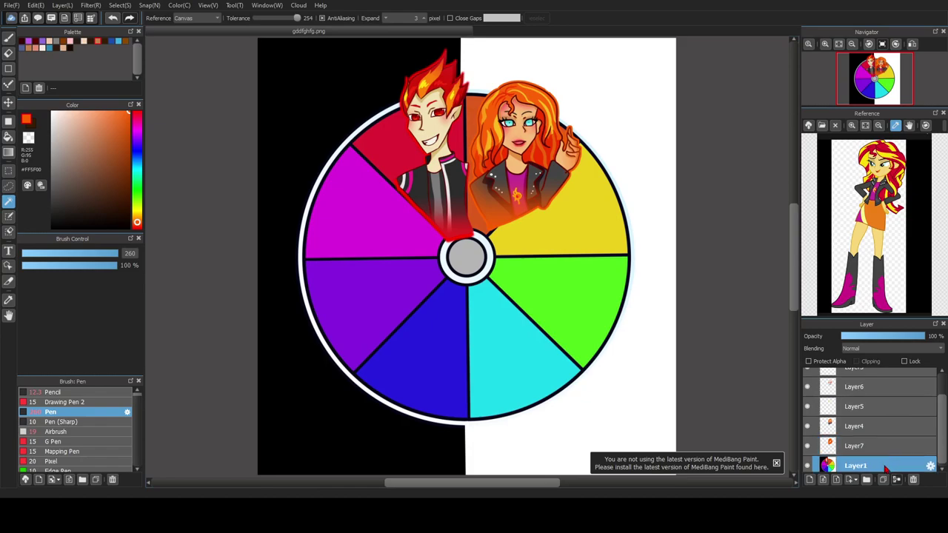
pyautogui.scroll(3, 937, 413)
pyautogui.click(918, 378)
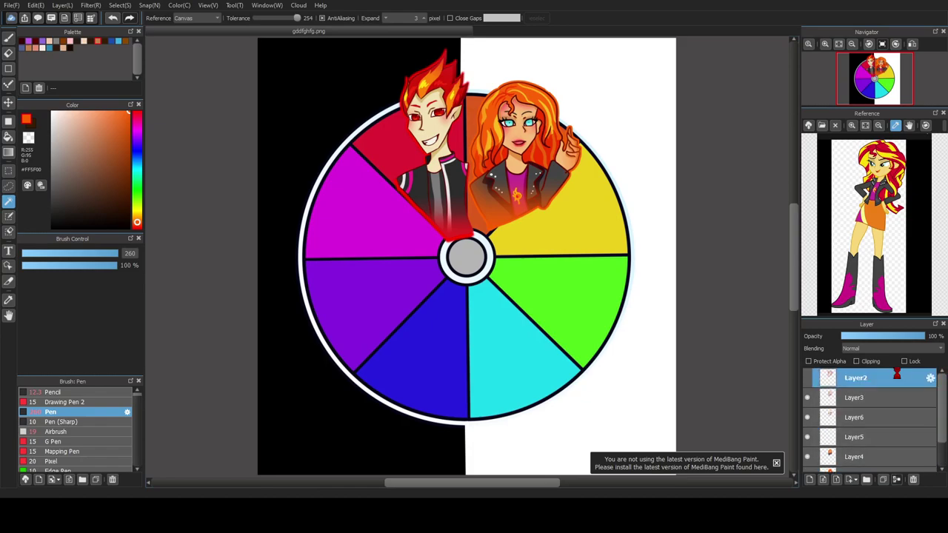
pyautogui.click(823, 480)
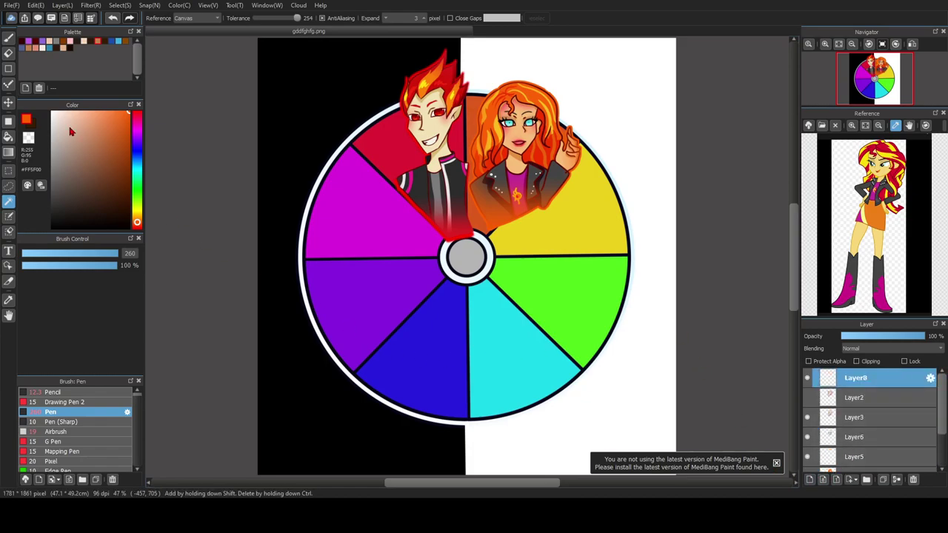
# Step: Trace the outline of the yellow wheel wedge in orange with the Pencil brush
pyautogui.click(8, 37)
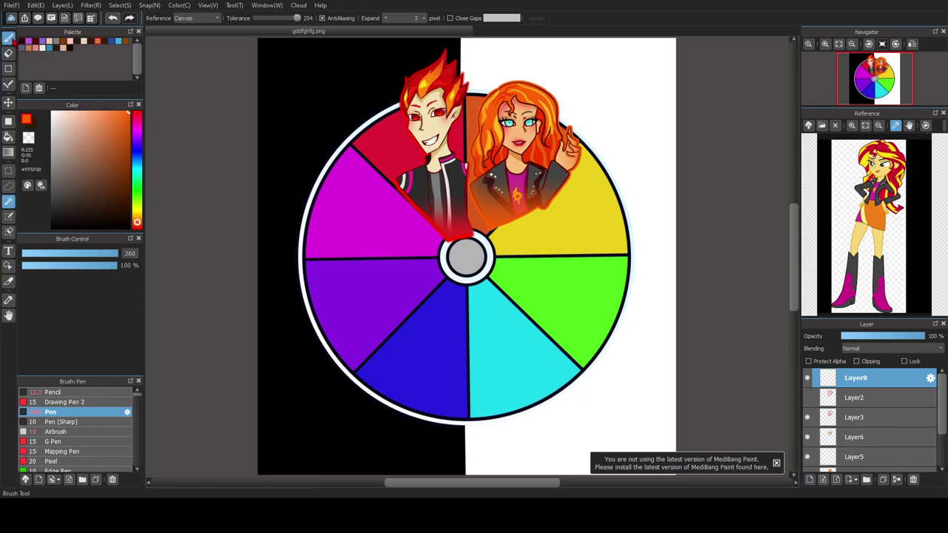
pyautogui.click(53, 392)
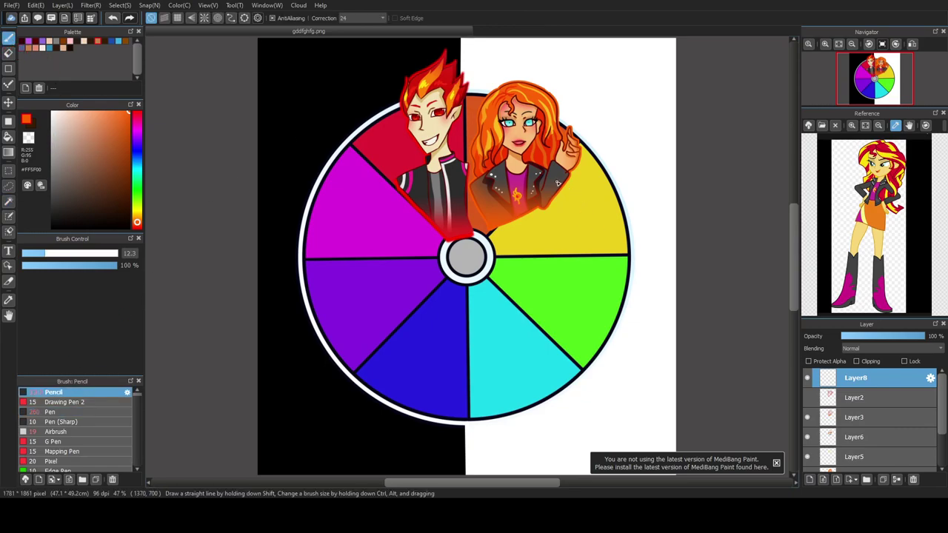
pyautogui.moveTo(575, 154); pyautogui.dragTo(520, 208)
pyautogui.moveTo(502, 255)
pyautogui.mouseDown()
pyautogui.moveTo(602, 250)
pyautogui.moveTo(633, 222)
pyautogui.moveTo(606, 159)
pyautogui.moveTo(579, 140)
pyautogui.mouseUp()
# Step: Hide all the character layers and Layer1, leaving only the wedge outline on Layer8 visible
pyautogui.click(808, 417)
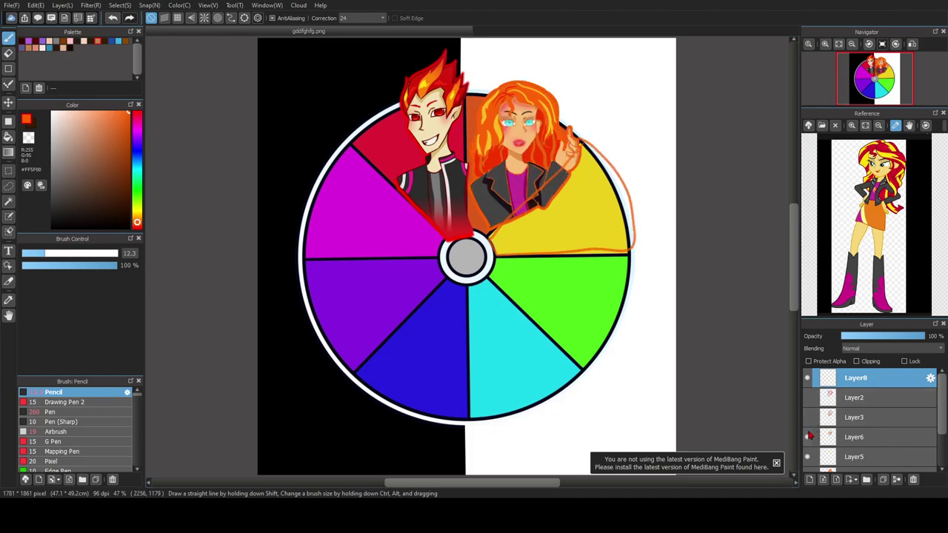
pyautogui.click(807, 437)
pyautogui.click(806, 456)
pyautogui.scroll(-3, 807, 452)
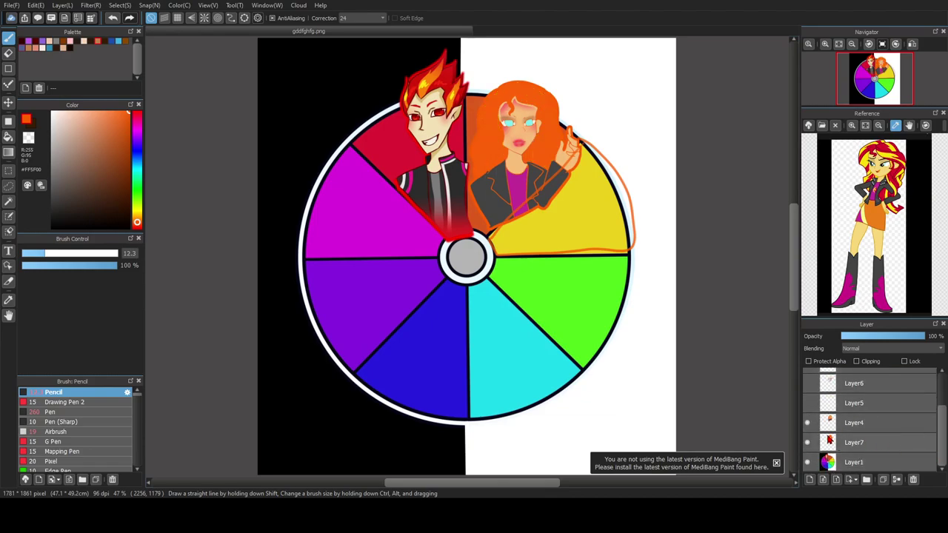
pyautogui.click(809, 443)
pyautogui.click(808, 463)
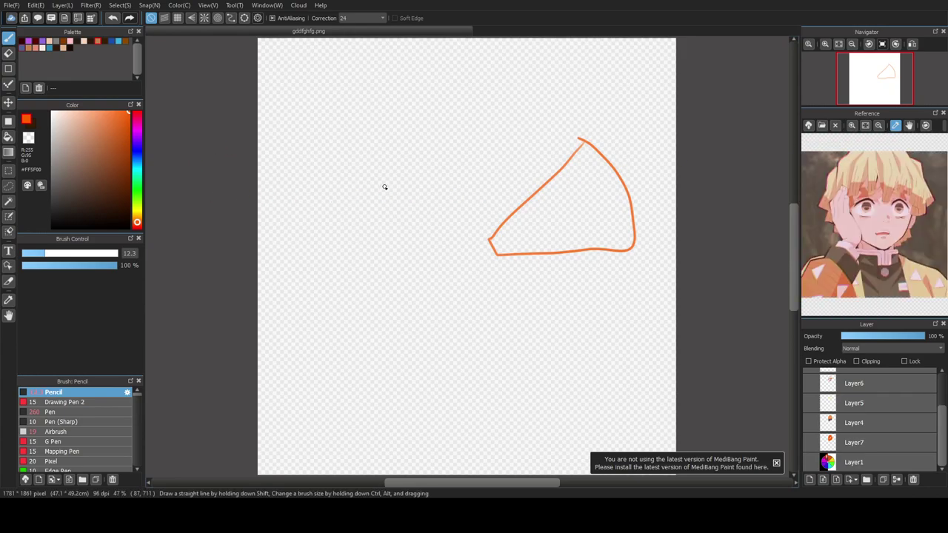
# Step: Sketch an oval head with a tapered jaw over the upper corner of the wedge outline
pyautogui.scroll(2, 620, 170)
pyautogui.scroll(3, 582, 171)
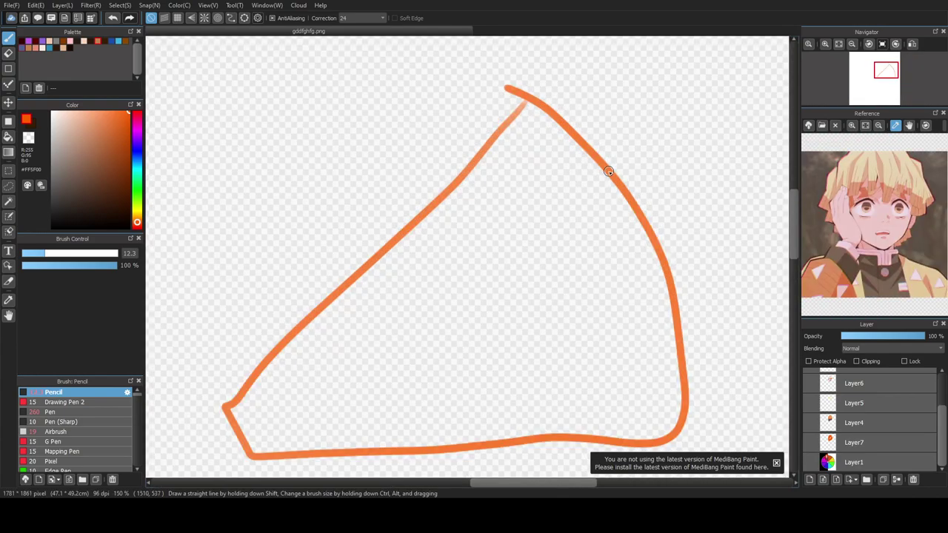
pyautogui.moveTo(581, 66)
pyautogui.mouseDown()
pyautogui.moveTo(452, 123)
pyautogui.moveTo(458, 171)
pyautogui.mouseUp()
pyautogui.moveTo(468, 113)
pyautogui.mouseDown()
pyautogui.moveTo(509, 250)
pyautogui.moveTo(474, 246)
pyautogui.moveTo(596, 244)
pyautogui.mouseUp()
pyautogui.moveTo(481, 109)
pyautogui.mouseDown()
pyautogui.moveTo(665, 145)
pyautogui.moveTo(644, 239)
pyautogui.mouseUp()
pyautogui.moveTo(670, 182); pyautogui.dragTo(622, 311)
pyautogui.moveTo(466, 179); pyautogui.dragTo(486, 292)
pyautogui.moveTo(463, 200); pyautogui.dragTo(548, 323)
pyautogui.moveTo(492, 274)
pyautogui.mouseDown()
pyautogui.moveTo(537, 318)
pyautogui.moveTo(588, 320)
pyautogui.mouseUp()
pyautogui.moveTo(542, 323); pyautogui.dragTo(639, 292)
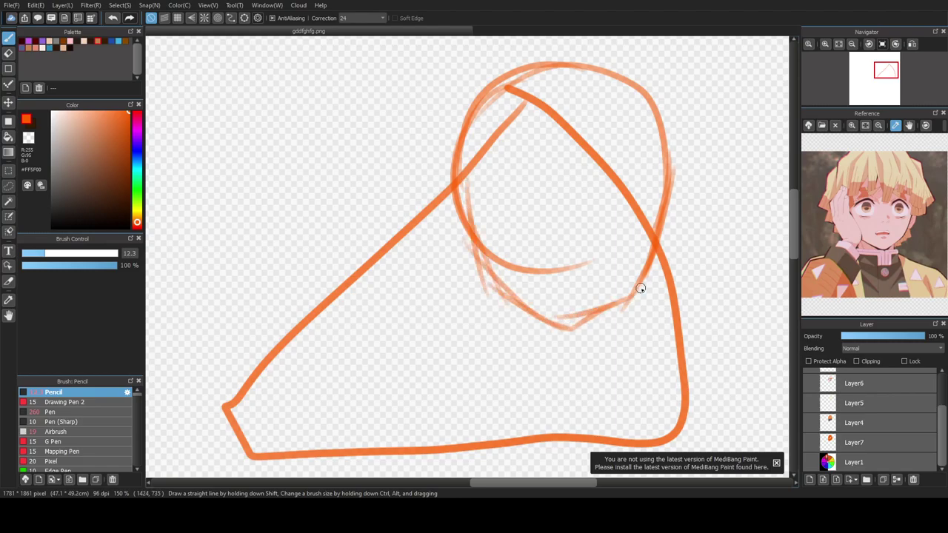
# Step: Rework the jaw into a lower, rounder chin, erasing the stray strokes of the first chin
pyautogui.moveTo(513, 287); pyautogui.dragTo(593, 346)
pyautogui.moveTo(510, 294)
pyautogui.mouseDown()
pyautogui.moveTo(573, 336)
pyautogui.moveTo(533, 319)
pyautogui.moveTo(548, 325)
pyautogui.moveTo(542, 310)
pyautogui.moveTo(611, 307)
pyautogui.moveTo(539, 327)
pyautogui.moveTo(540, 304)
pyautogui.mouseUp()
pyautogui.press('e')
pyautogui.moveTo(581, 339); pyautogui.dragTo(596, 355)
pyautogui.moveTo(618, 295); pyautogui.dragTo(591, 310)
pyautogui.press('b')
pyautogui.moveTo(488, 279)
pyautogui.mouseDown()
pyautogui.moveTo(521, 324)
pyautogui.moveTo(480, 266)
pyautogui.moveTo(566, 335)
pyautogui.moveTo(535, 333)
pyautogui.moveTo(597, 326)
pyautogui.moveTo(591, 333)
pyautogui.moveTo(540, 331)
pyautogui.moveTo(559, 337)
pyautogui.moveTo(612, 320)
pyautogui.mouseUp()
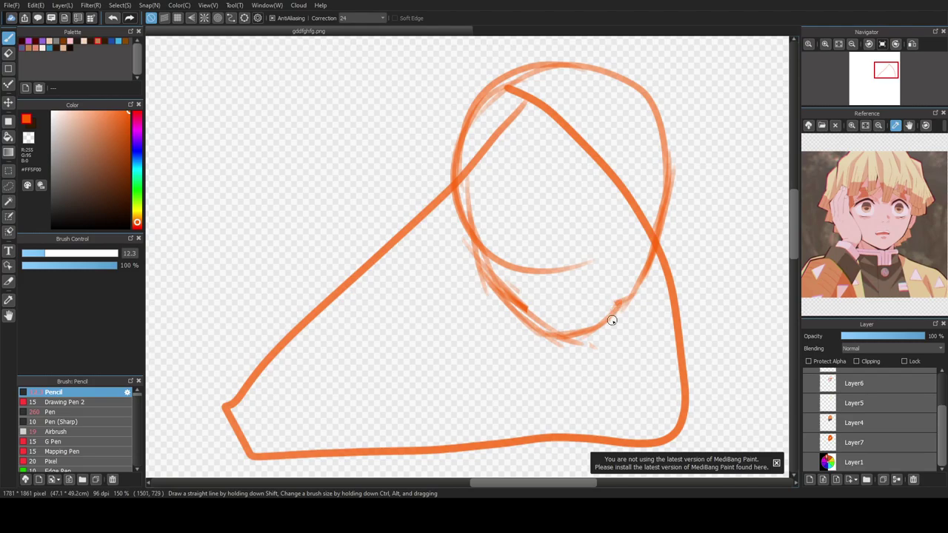
# Step: Sketch the facial features: a small mouth and nose, and two almond-shaped eyes with irises
pyautogui.moveTo(546, 302)
pyautogui.mouseDown()
pyautogui.moveTo(571, 295)
pyautogui.moveTo(531, 295)
pyautogui.moveTo(552, 316)
pyautogui.moveTo(567, 294)
pyautogui.moveTo(592, 295)
pyautogui.moveTo(548, 306)
pyautogui.mouseUp()
pyautogui.moveTo(561, 260); pyautogui.dragTo(571, 259)
pyautogui.moveTo(537, 197)
pyautogui.mouseDown()
pyautogui.moveTo(513, 193)
pyautogui.moveTo(531, 206)
pyautogui.moveTo(537, 198)
pyautogui.moveTo(501, 196)
pyautogui.moveTo(535, 196)
pyautogui.moveTo(483, 205)
pyautogui.moveTo(541, 199)
pyautogui.moveTo(517, 196)
pyautogui.mouseUp()
pyautogui.moveTo(596, 191); pyautogui.dragTo(658, 191)
pyautogui.moveTo(483, 212)
pyautogui.mouseDown()
pyautogui.moveTo(472, 222)
pyautogui.moveTo(508, 234)
pyautogui.mouseUp()
pyautogui.moveTo(660, 192); pyautogui.dragTo(637, 215)
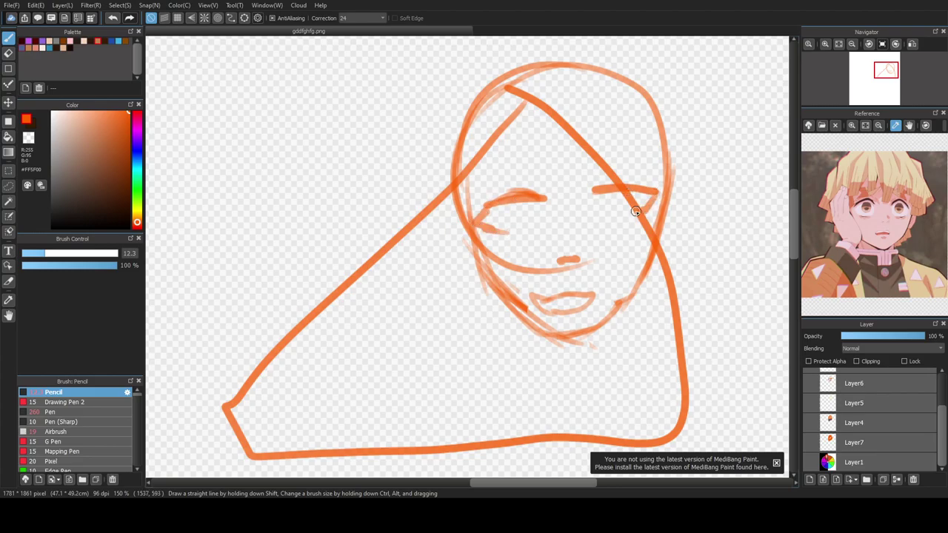
pyautogui.moveTo(594, 188)
pyautogui.mouseDown()
pyautogui.moveTo(585, 223)
pyautogui.moveTo(639, 216)
pyautogui.mouseUp()
pyautogui.moveTo(541, 197)
pyautogui.mouseDown()
pyautogui.moveTo(549, 224)
pyautogui.moveTo(498, 231)
pyautogui.moveTo(524, 200)
pyautogui.moveTo(514, 200)
pyautogui.moveTo(533, 226)
pyautogui.mouseUp()
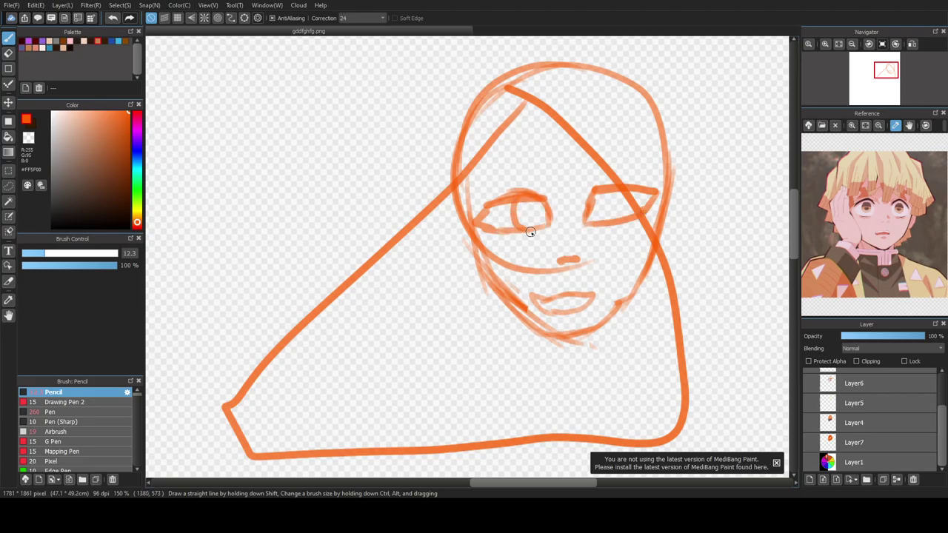
pyautogui.moveTo(628, 188)
pyautogui.mouseDown()
pyautogui.moveTo(616, 214)
pyautogui.moveTo(637, 213)
pyautogui.mouseUp()
# Step: Sketch the eyelid creases and raised eyebrows, and erase the construction curve crossing the lower face
pyautogui.moveTo(580, 187); pyautogui.dragTo(602, 182)
pyautogui.moveTo(539, 180); pyautogui.dragTo(548, 190)
pyautogui.moveTo(547, 147); pyautogui.dragTo(478, 179)
pyautogui.moveTo(597, 154); pyautogui.dragTo(653, 170)
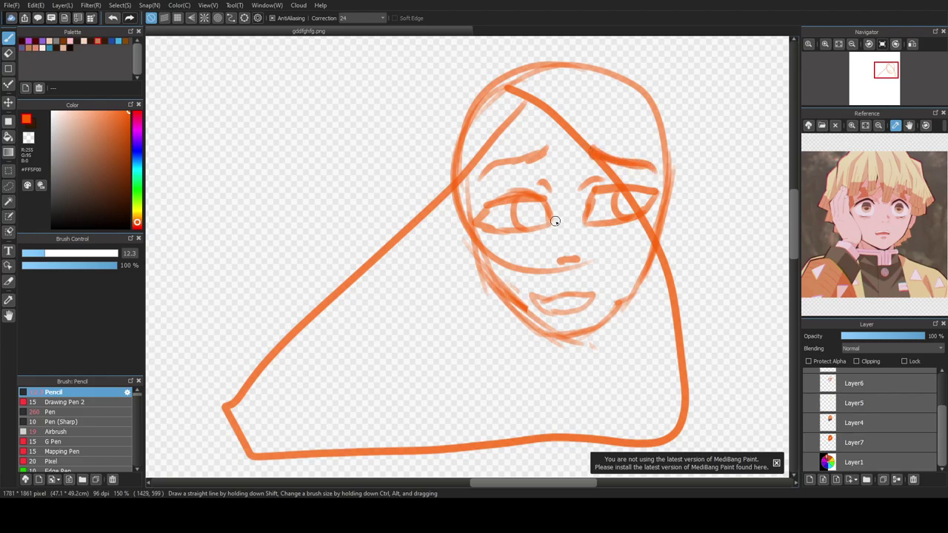
pyautogui.press('e')
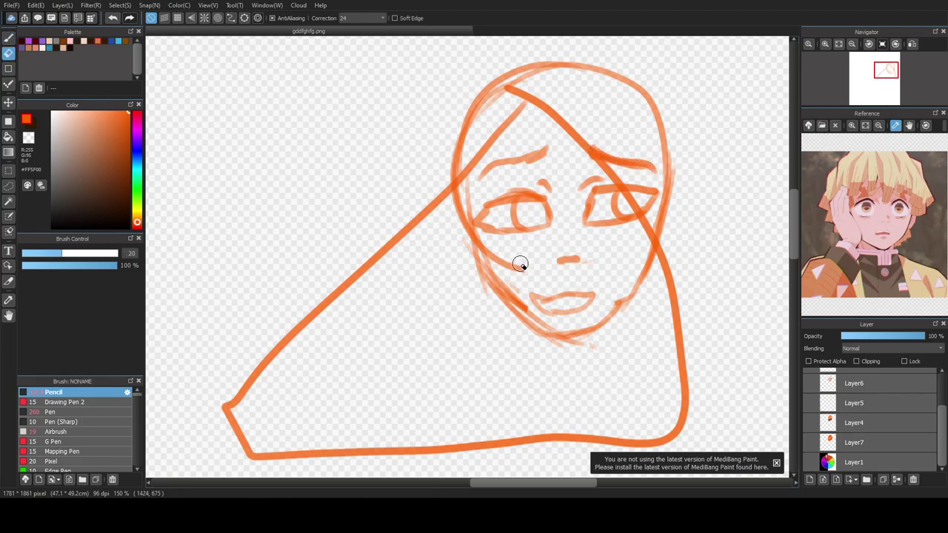
pyautogui.press('b')
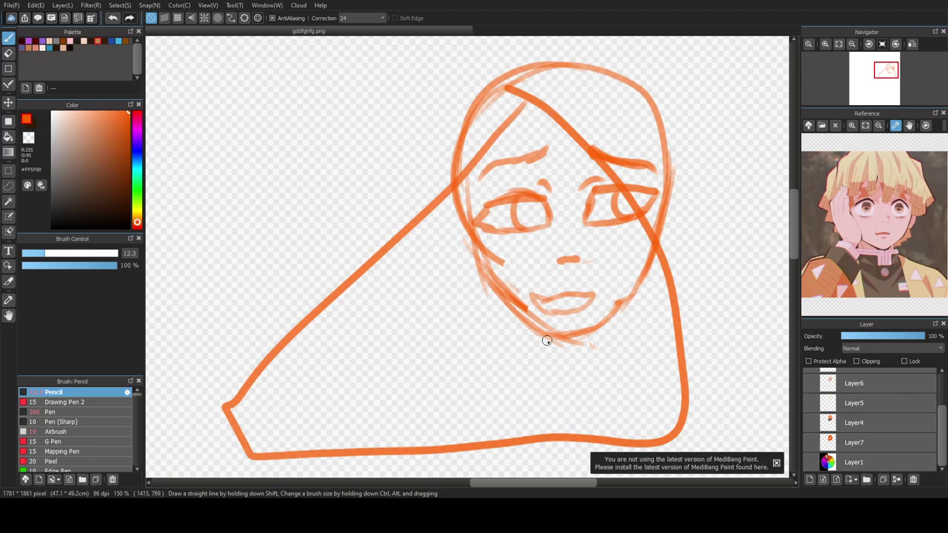
# Step: Sketch the neck below the chin and a raised wrist with a thick cuff edge beside the cheek
pyautogui.moveTo(535, 331)
pyautogui.mouseDown()
pyautogui.moveTo(531, 374)
pyautogui.moveTo(539, 351)
pyautogui.moveTo(481, 400)
pyautogui.mouseUp()
pyautogui.moveTo(619, 320); pyautogui.dragTo(614, 385)
pyautogui.moveTo(421, 291)
pyautogui.mouseDown()
pyautogui.moveTo(474, 253)
pyautogui.moveTo(480, 237)
pyautogui.mouseUp()
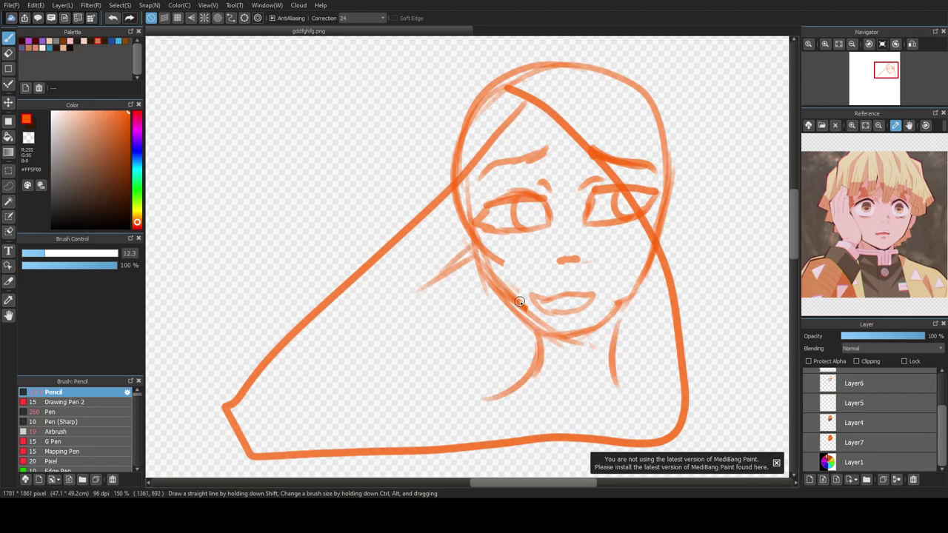
pyautogui.moveTo(481, 335); pyautogui.dragTo(511, 317)
pyautogui.moveTo(430, 277)
pyautogui.mouseDown()
pyautogui.moveTo(476, 332)
pyautogui.moveTo(491, 326)
pyautogui.moveTo(462, 290)
pyautogui.moveTo(485, 331)
pyautogui.mouseUp()
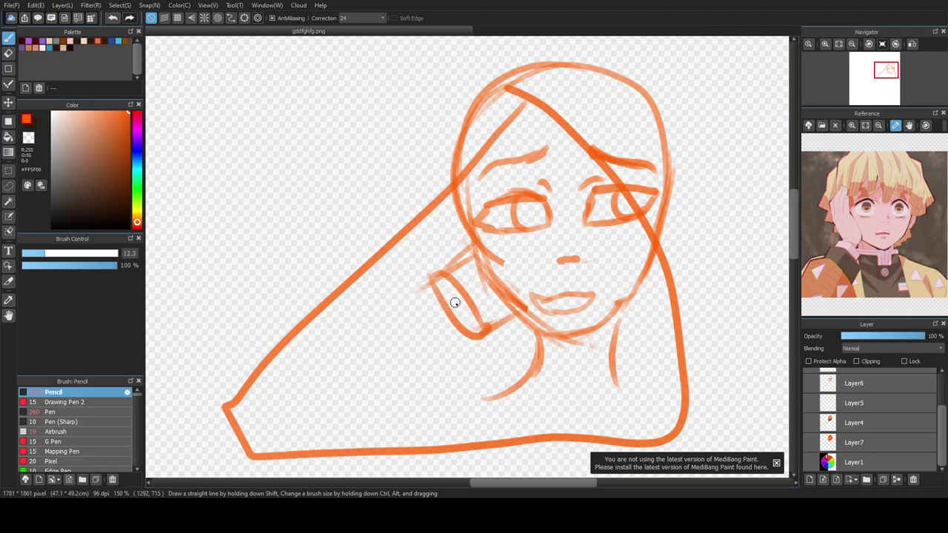
pyautogui.moveTo(436, 277)
pyautogui.mouseDown()
pyautogui.moveTo(448, 272)
pyautogui.moveTo(485, 329)
pyautogui.mouseUp()
pyautogui.moveTo(430, 271); pyautogui.dragTo(470, 337)
pyautogui.moveTo(428, 263)
pyautogui.mouseDown()
pyautogui.moveTo(460, 340)
pyautogui.moveTo(491, 338)
pyautogui.mouseUp()
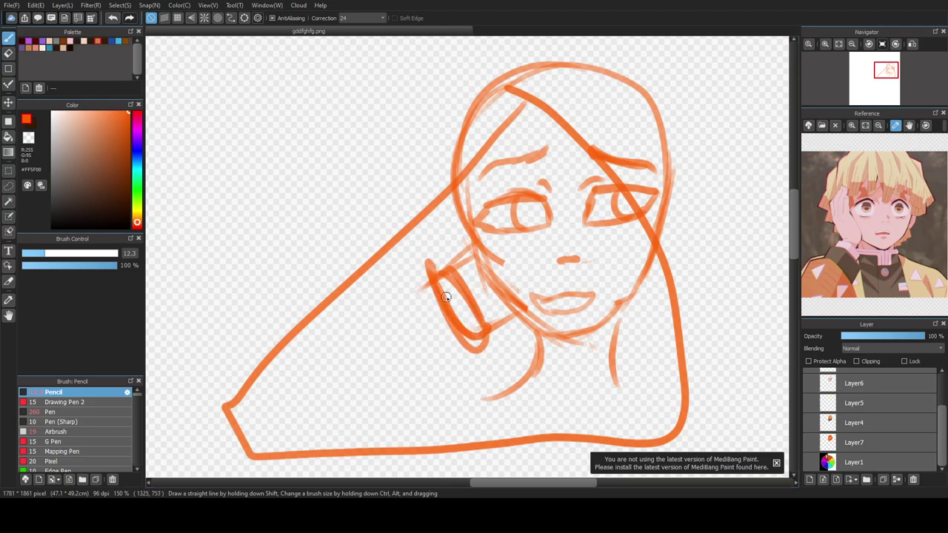
# Step: Sketch the wide sleeve opening below the cuff and the arm running down to the wedge's pointed end
pyautogui.moveTo(419, 279)
pyautogui.mouseDown()
pyautogui.moveTo(393, 298)
pyautogui.moveTo(419, 288)
pyautogui.moveTo(366, 305)
pyautogui.moveTo(376, 284)
pyautogui.moveTo(366, 280)
pyautogui.moveTo(418, 341)
pyautogui.moveTo(435, 384)
pyautogui.mouseUp()
pyautogui.moveTo(410, 348); pyautogui.dragTo(463, 400)
pyautogui.moveTo(477, 347)
pyautogui.mouseDown()
pyautogui.moveTo(436, 380)
pyautogui.moveTo(458, 392)
pyautogui.moveTo(452, 369)
pyautogui.mouseUp()
pyautogui.moveTo(379, 287)
pyautogui.mouseDown()
pyautogui.moveTo(400, 297)
pyautogui.moveTo(281, 407)
pyautogui.mouseUp()
pyautogui.moveTo(347, 336); pyautogui.dragTo(275, 431)
# Step: Sketch the collar line across the base of the neck and the sloping far shoulder
pyautogui.moveTo(504, 383)
pyautogui.mouseDown()
pyautogui.moveTo(525, 373)
pyautogui.moveTo(520, 357)
pyautogui.moveTo(613, 365)
pyautogui.moveTo(624, 400)
pyautogui.mouseUp()
pyautogui.moveTo(669, 370)
pyautogui.mouseDown()
pyautogui.moveTo(620, 358)
pyautogui.moveTo(687, 367)
pyautogui.moveTo(737, 406)
pyautogui.mouseUp()
pyautogui.moveTo(700, 376); pyautogui.dragTo(730, 421)
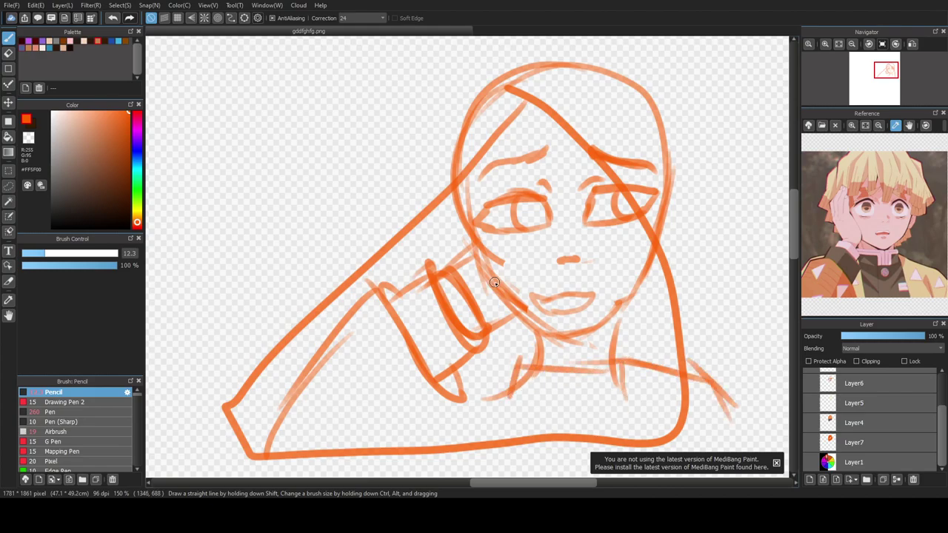
# Step: Sketch jagged fringe strands across the forehead, erasing the wedge line where it crosses them
pyautogui.scroll(-3, 494, 283)
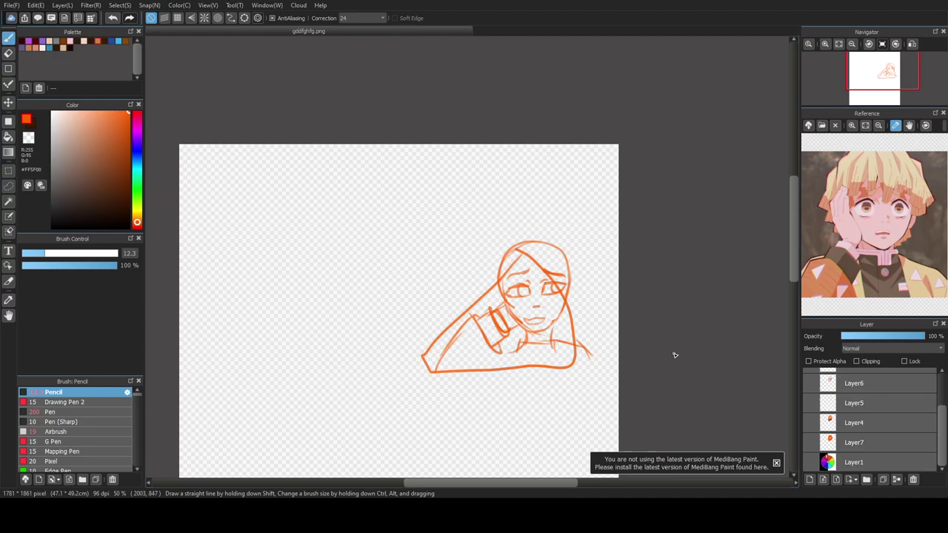
pyautogui.scroll(2, 527, 280)
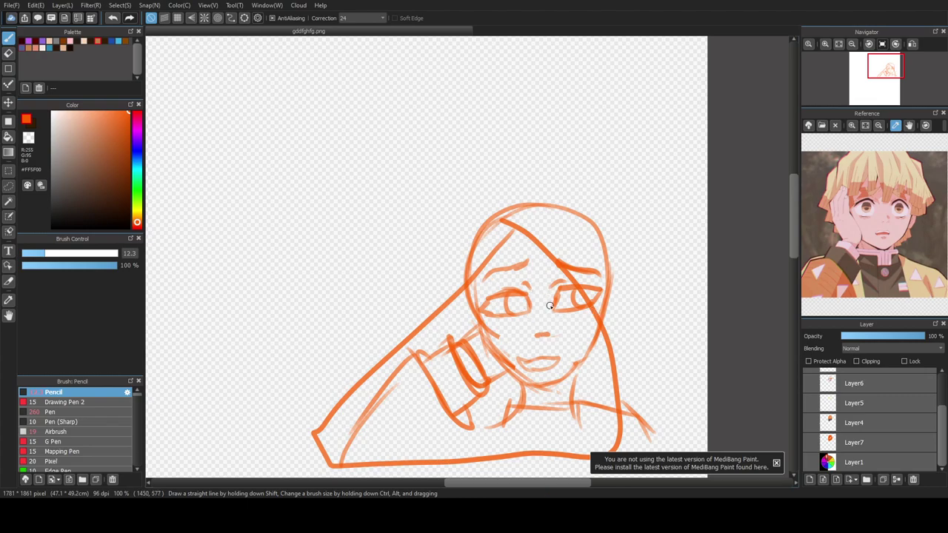
pyautogui.scroll(3, 545, 281)
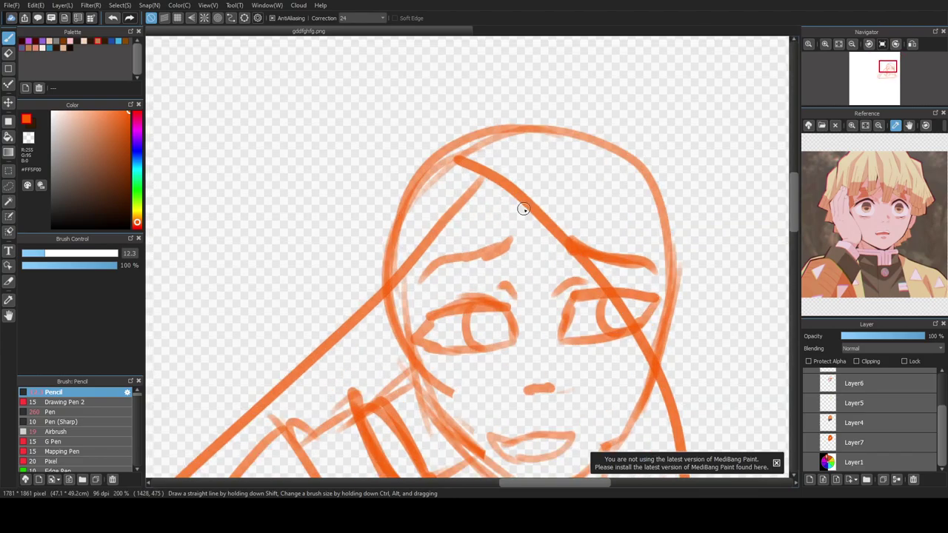
pyautogui.moveTo(503, 182)
pyautogui.mouseDown()
pyautogui.moveTo(525, 203)
pyautogui.moveTo(538, 251)
pyautogui.mouseUp()
pyautogui.press('e')
pyautogui.moveTo(508, 199)
pyautogui.mouseDown()
pyautogui.moveTo(449, 217)
pyautogui.moveTo(517, 168)
pyautogui.moveTo(437, 254)
pyautogui.moveTo(566, 205)
pyautogui.moveTo(516, 203)
pyautogui.moveTo(539, 201)
pyautogui.moveTo(555, 242)
pyautogui.mouseUp()
pyautogui.press('b')
pyautogui.moveTo(501, 186)
pyautogui.mouseDown()
pyautogui.moveTo(520, 203)
pyautogui.moveTo(533, 303)
pyautogui.moveTo(547, 270)
pyautogui.moveTo(546, 296)
pyautogui.moveTo(546, 208)
pyautogui.moveTo(560, 208)
pyautogui.moveTo(607, 249)
pyautogui.mouseUp()
pyautogui.moveTo(603, 199)
pyautogui.mouseDown()
pyautogui.moveTo(603, 227)
pyautogui.moveTo(593, 205)
pyautogui.moveTo(664, 259)
pyautogui.mouseUp()
pyautogui.moveTo(487, 205)
pyautogui.mouseDown()
pyautogui.moveTo(491, 259)
pyautogui.moveTo(479, 269)
pyautogui.moveTo(468, 248)
pyautogui.moveTo(429, 255)
pyautogui.moveTo(432, 286)
pyautogui.moveTo(417, 227)
pyautogui.mouseUp()
# Step: Sketch the outer hair silhouette over the top of the head with pointed side locks at both sides
pyautogui.moveTo(464, 96)
pyautogui.mouseDown()
pyautogui.moveTo(351, 209)
pyautogui.moveTo(360, 303)
pyautogui.moveTo(383, 334)
pyautogui.moveTo(387, 298)
pyautogui.mouseUp()
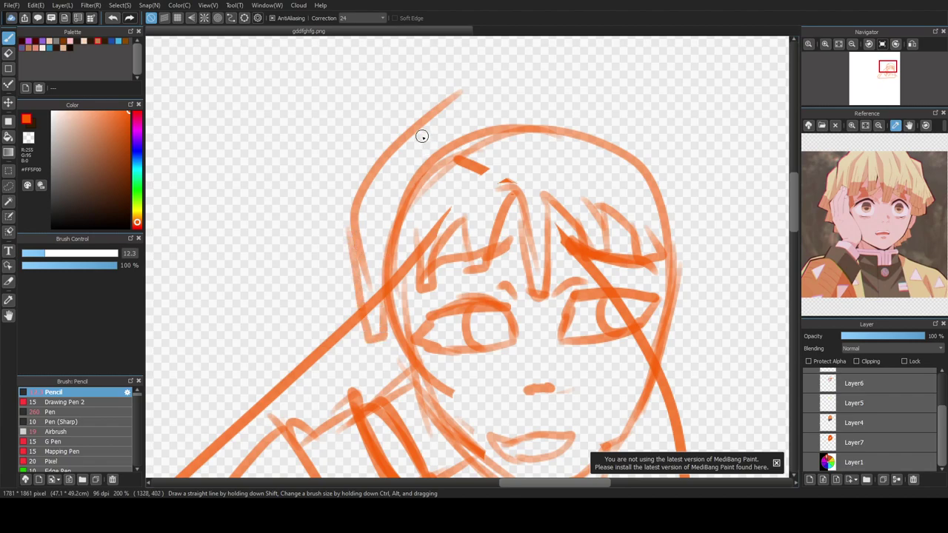
pyautogui.moveTo(448, 97)
pyautogui.mouseDown()
pyautogui.moveTo(487, 87)
pyautogui.moveTo(514, 95)
pyautogui.moveTo(576, 74)
pyautogui.moveTo(642, 108)
pyautogui.moveTo(699, 170)
pyautogui.moveTo(716, 216)
pyautogui.moveTo(710, 274)
pyautogui.moveTo(691, 269)
pyautogui.mouseUp()
pyautogui.moveTo(354, 234); pyautogui.dragTo(325, 283)
pyautogui.moveTo(367, 169)
pyautogui.mouseDown()
pyautogui.moveTo(323, 257)
pyautogui.moveTo(320, 339)
pyautogui.moveTo(340, 356)
pyautogui.mouseUp()
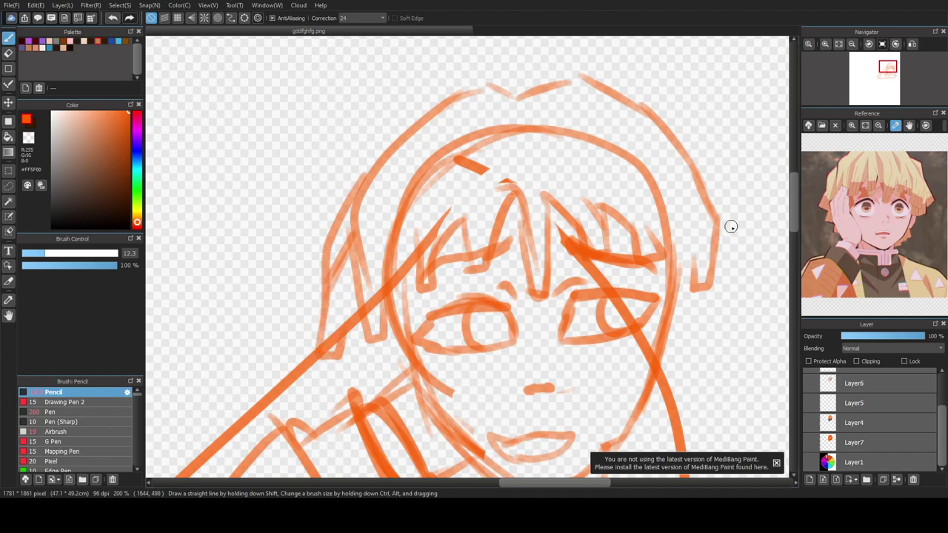
pyautogui.moveTo(688, 162)
pyautogui.mouseDown()
pyautogui.moveTo(767, 254)
pyautogui.moveTo(767, 298)
pyautogui.mouseUp()
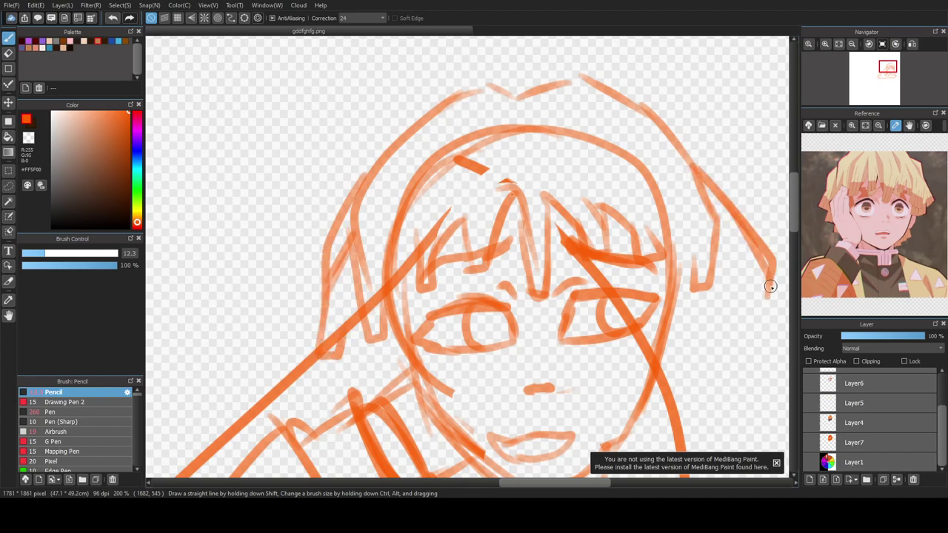
# Step: Erase the flared tips of both side locks and redraw the hand-side lock closer to the face
pyautogui.scroll(-3, 678, 361)
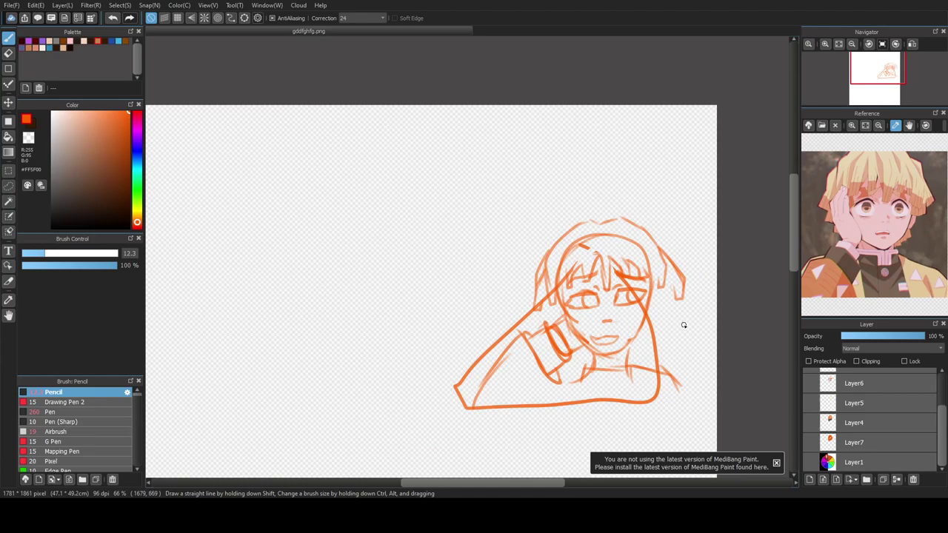
pyautogui.scroll(2, 684, 325)
pyautogui.press('e')
pyautogui.moveTo(663, 218); pyautogui.dragTo(688, 219)
pyautogui.press('b')
pyautogui.press('e')
pyautogui.moveTo(359, 272)
pyautogui.mouseDown()
pyautogui.moveTo(349, 209)
pyautogui.moveTo(360, 287)
pyautogui.mouseUp()
pyautogui.press('b')
pyautogui.moveTo(358, 213)
pyautogui.mouseDown()
pyautogui.moveTo(366, 187)
pyautogui.moveTo(363, 275)
pyautogui.moveTo(379, 300)
pyautogui.mouseUp()
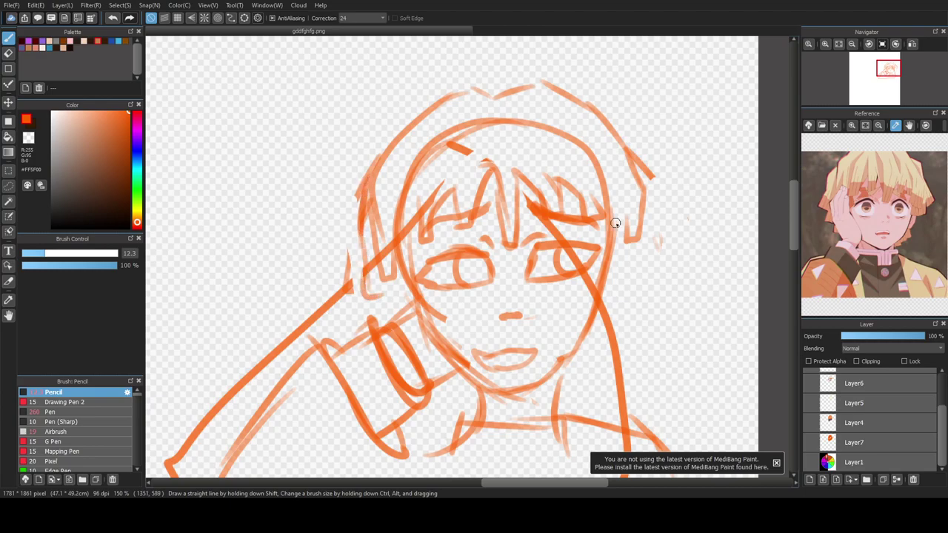
# Step: Sketch stepped, pointed hair ends from both side locks down to the neck
pyautogui.moveTo(646, 166)
pyautogui.mouseDown()
pyautogui.moveTo(657, 262)
pyautogui.moveTo(641, 270)
pyautogui.moveTo(640, 316)
pyautogui.moveTo(601, 370)
pyautogui.moveTo(576, 379)
pyautogui.mouseUp()
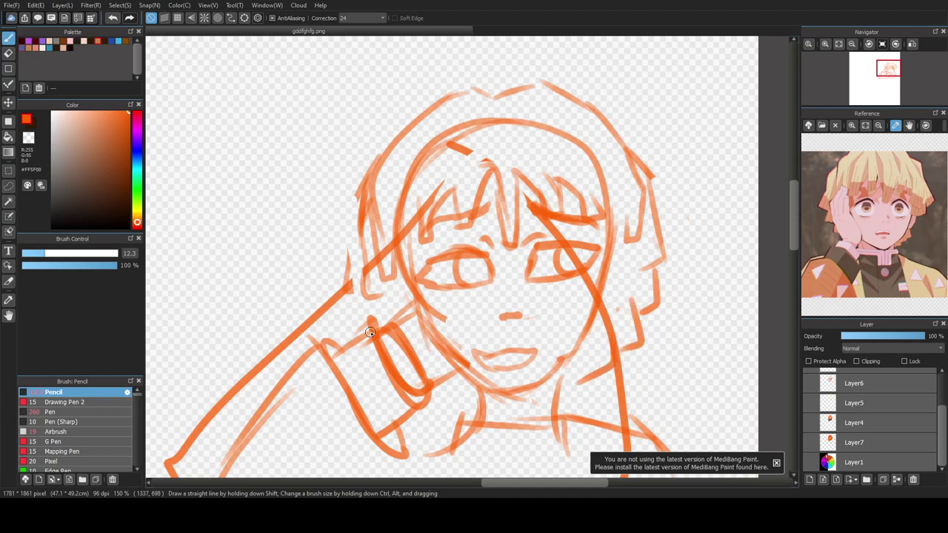
pyautogui.moveTo(361, 227)
pyautogui.mouseDown()
pyautogui.moveTo(363, 282)
pyautogui.moveTo(396, 331)
pyautogui.mouseUp()
pyautogui.moveTo(428, 385); pyautogui.dragTo(450, 401)
pyautogui.hotkey('ctrl', 'z')
pyautogui.moveTo(580, 361); pyautogui.dragTo(559, 394)
pyautogui.moveTo(452, 386); pyautogui.dragTo(483, 409)
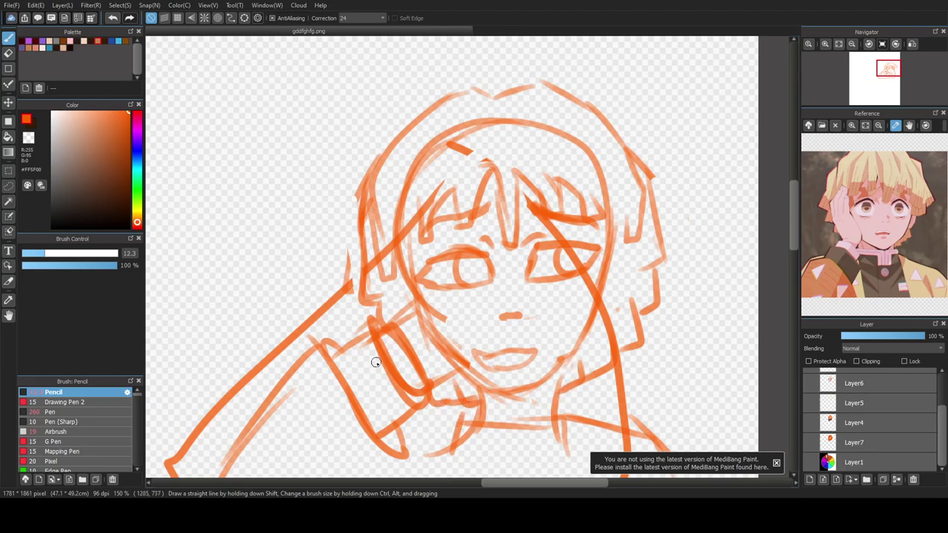
# Step: Erase parts of the skull guide line and the leftover wedge line across the top of the head
pyautogui.scroll(-3, 375, 364)
pyautogui.scroll(4, 377, 348)
pyautogui.press('e')
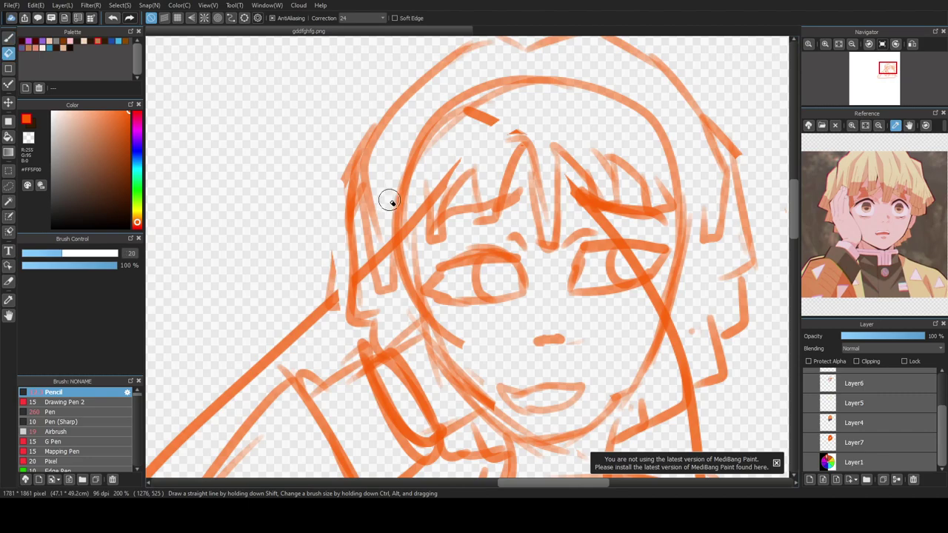
pyautogui.scroll(-2, 370, 227)
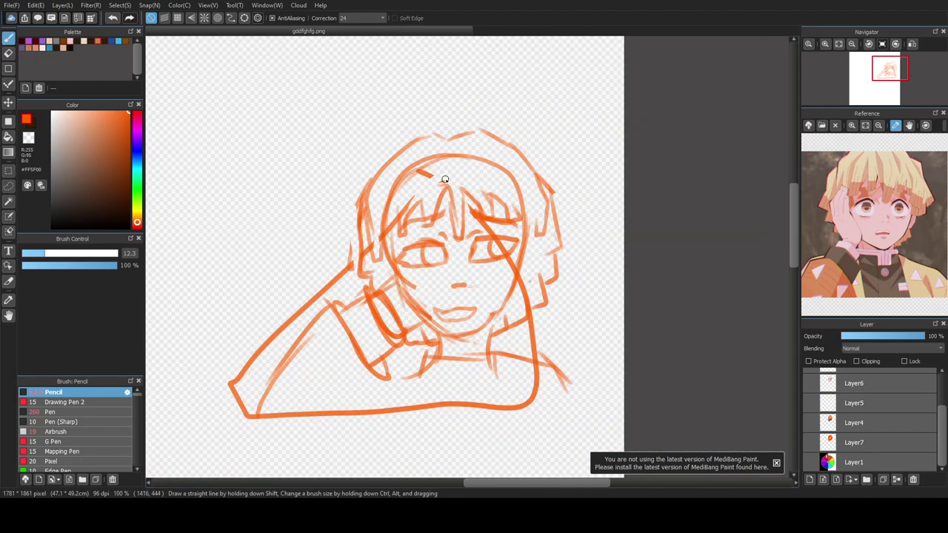
pyautogui.moveTo(512, 174); pyautogui.dragTo(485, 156)
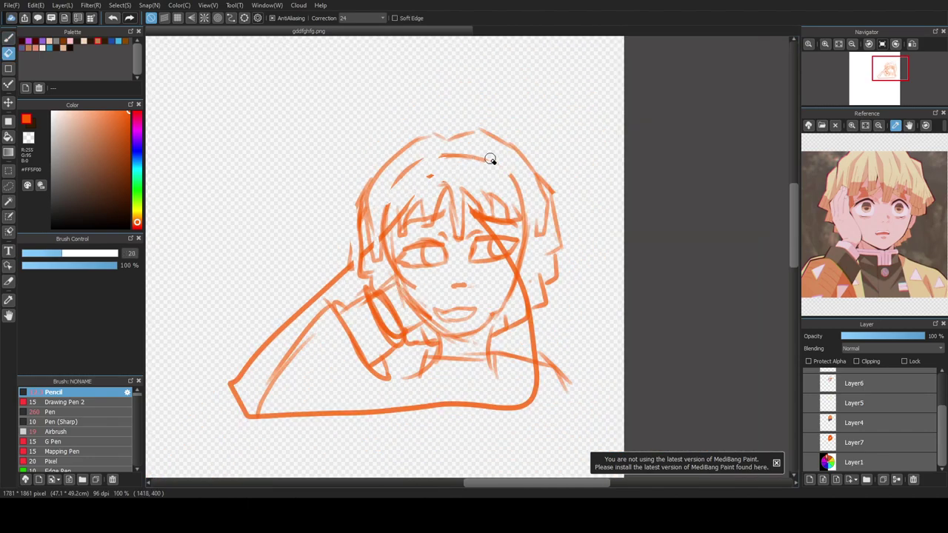
pyautogui.press('b')
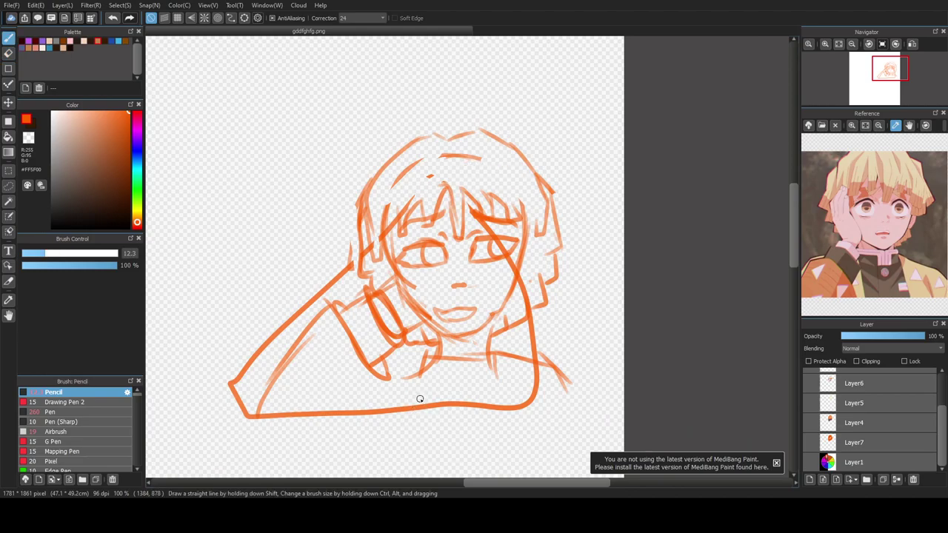
# Step: Sketch the jacket fold below the cuff, the collar band around the neck and the short front placket beneath it
pyautogui.moveTo(388, 380); pyautogui.dragTo(375, 410)
pyautogui.scroll(2, 439, 348)
pyautogui.moveTo(412, 355); pyautogui.dragTo(549, 352)
pyautogui.moveTo(412, 350)
pyautogui.mouseDown()
pyautogui.moveTo(416, 377)
pyautogui.moveTo(468, 378)
pyautogui.moveTo(486, 421)
pyautogui.moveTo(500, 377)
pyautogui.moveTo(566, 374)
pyautogui.moveTo(551, 350)
pyautogui.mouseUp()
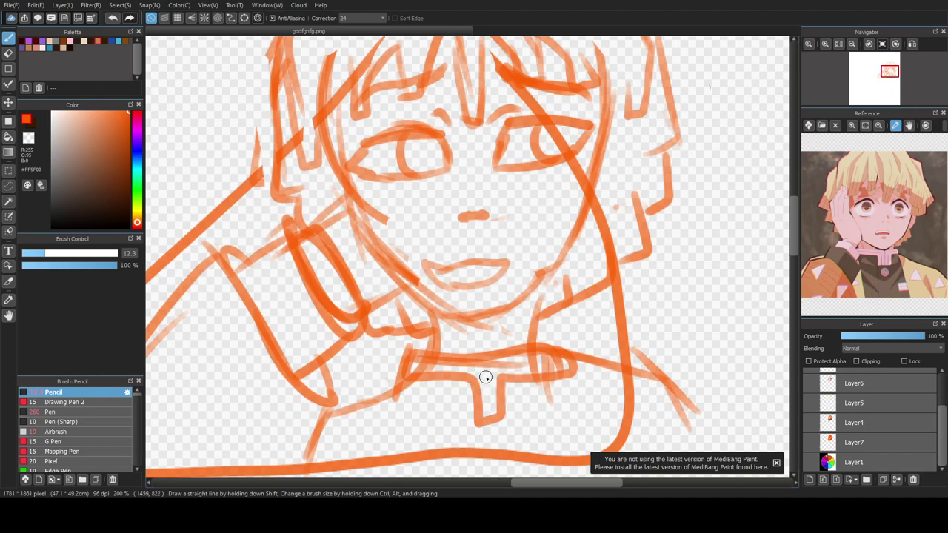
pyautogui.moveTo(401, 366)
pyautogui.mouseDown()
pyautogui.moveTo(476, 363)
pyautogui.moveTo(488, 413)
pyautogui.mouseUp()
pyautogui.moveTo(559, 356)
pyautogui.mouseDown()
pyautogui.moveTo(508, 373)
pyautogui.moveTo(496, 392)
pyautogui.mouseUp()
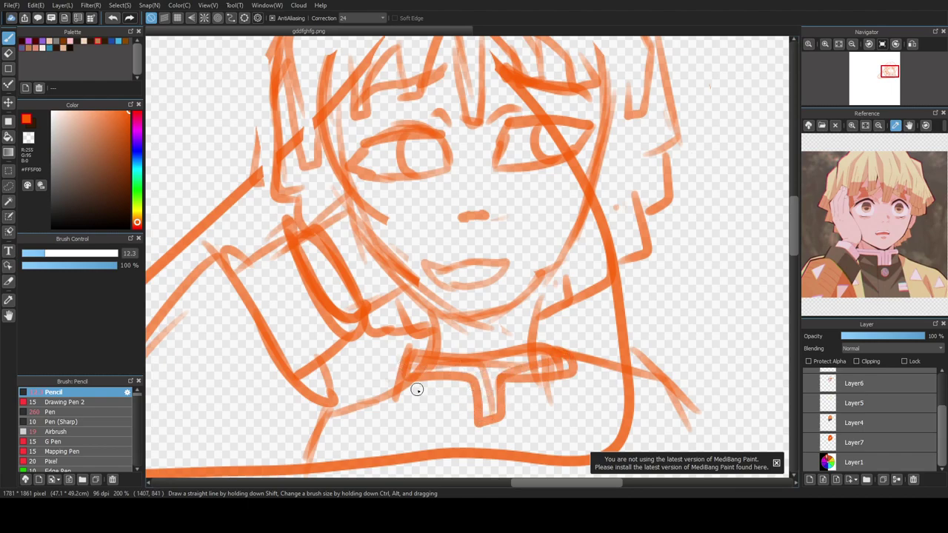
# Step: Sketch the shoulder lines, the open coat's inner edges and the far sleeve running past the wedge outline
pyautogui.moveTo(396, 372)
pyautogui.mouseDown()
pyautogui.moveTo(391, 458)
pyautogui.moveTo(321, 392)
pyautogui.mouseUp()
pyautogui.moveTo(567, 349)
pyautogui.mouseDown()
pyautogui.moveTo(718, 383)
pyautogui.moveTo(746, 432)
pyautogui.mouseUp()
pyautogui.scroll(-2, 550, 348)
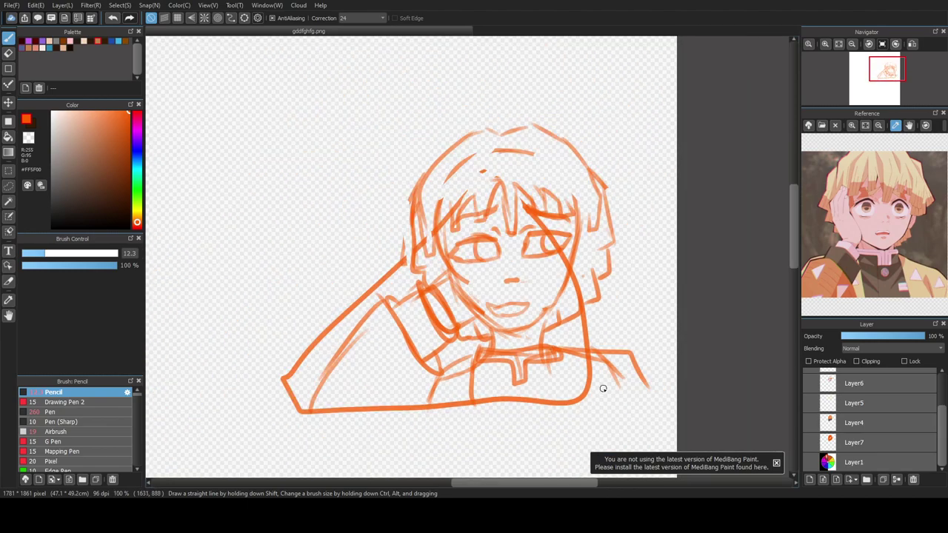
pyautogui.moveTo(563, 354); pyautogui.dragTo(572, 402)
pyautogui.moveTo(619, 376); pyautogui.dragTo(619, 409)
pyautogui.moveTo(636, 360); pyautogui.dragTo(655, 399)
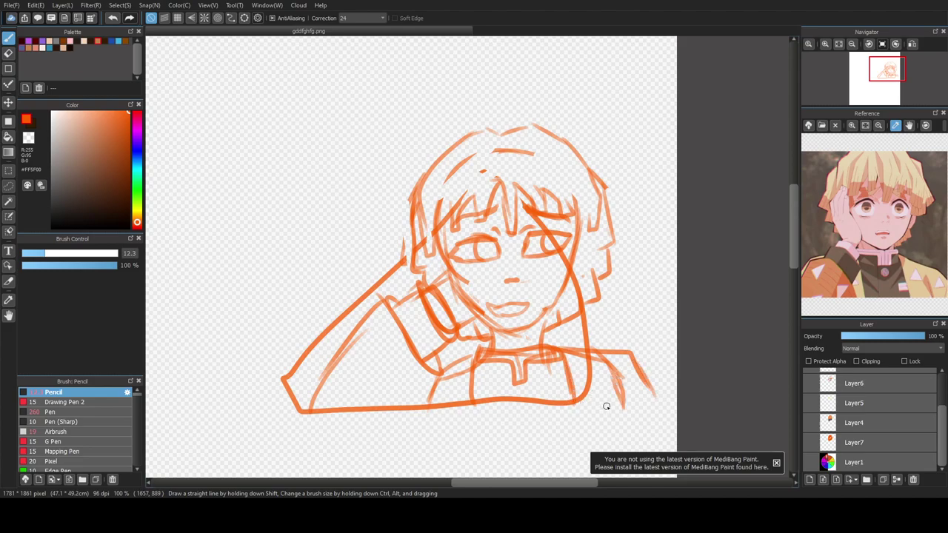
# Step: Sketch a round button below the collar placket and a small rectangular patch on the chest
pyautogui.scroll(1, 567, 409)
pyautogui.moveTo(498, 375)
pyautogui.mouseDown()
pyautogui.moveTo(503, 385)
pyautogui.moveTo(496, 375)
pyautogui.mouseUp()
pyautogui.moveTo(568, 373)
pyautogui.mouseDown()
pyautogui.moveTo(535, 385)
pyautogui.moveTo(581, 385)
pyautogui.mouseUp()
# Step: Add a new layer above the orange sketch layer
pyautogui.scroll(-3, 568, 337)
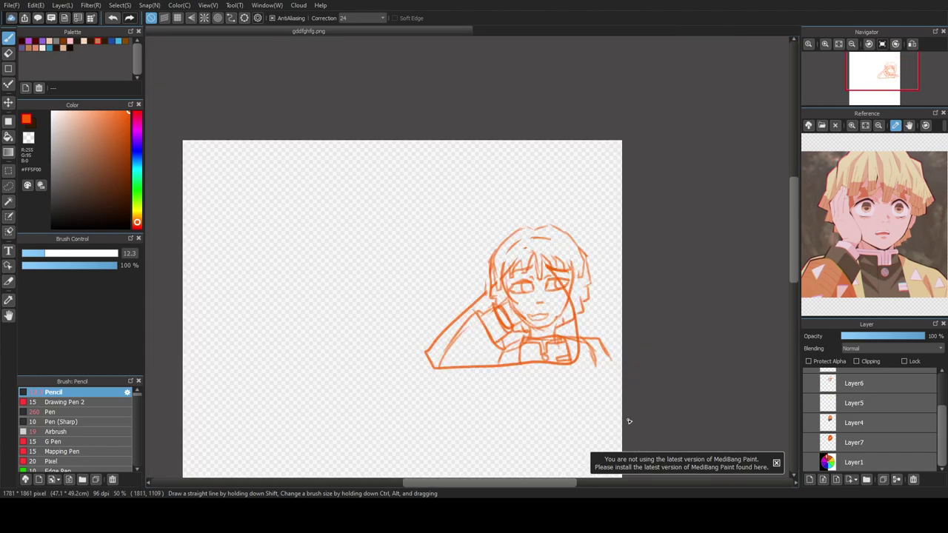
pyautogui.moveTo(463, 483); pyautogui.dragTo(483, 483)
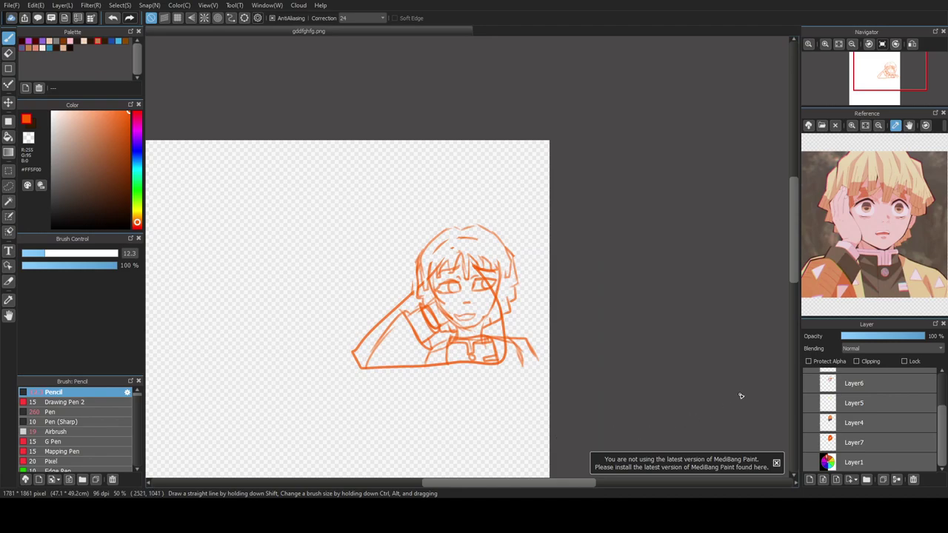
pyautogui.moveTo(945, 419); pyautogui.dragTo(941, 377)
pyautogui.click(809, 479)
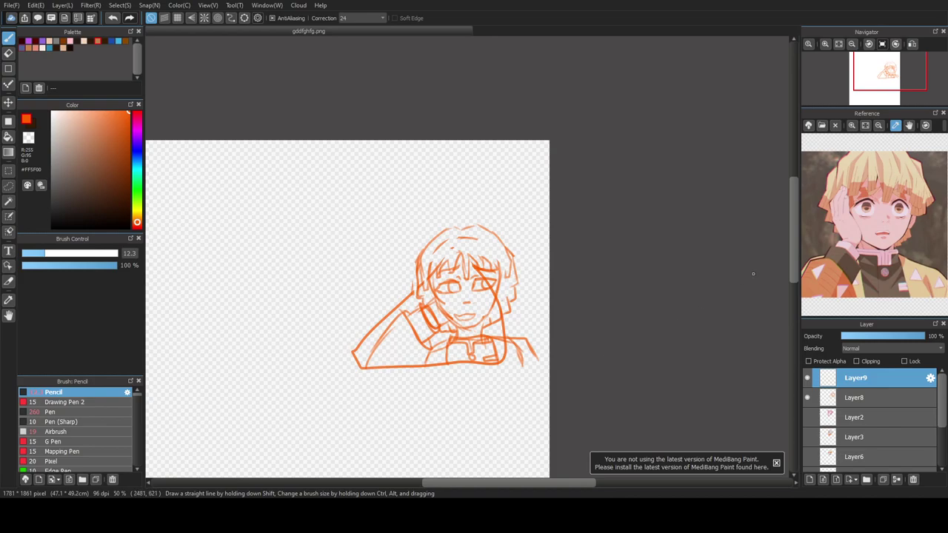
# Step: Ink the jagged fringe and side lock tips with the Pen in dark red #5A0600 at size 10.6
pyautogui.scroll(-2, 788, 252)
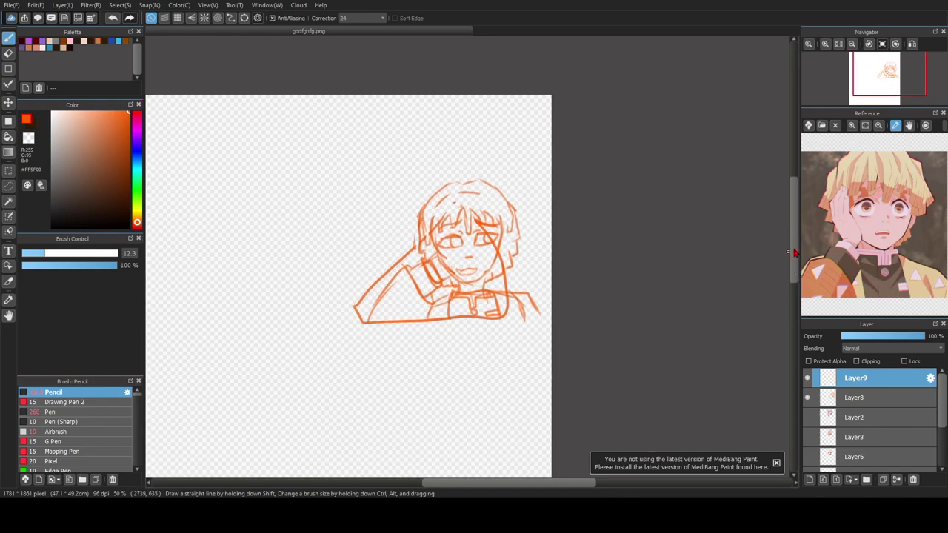
pyautogui.scroll(-1, 793, 253)
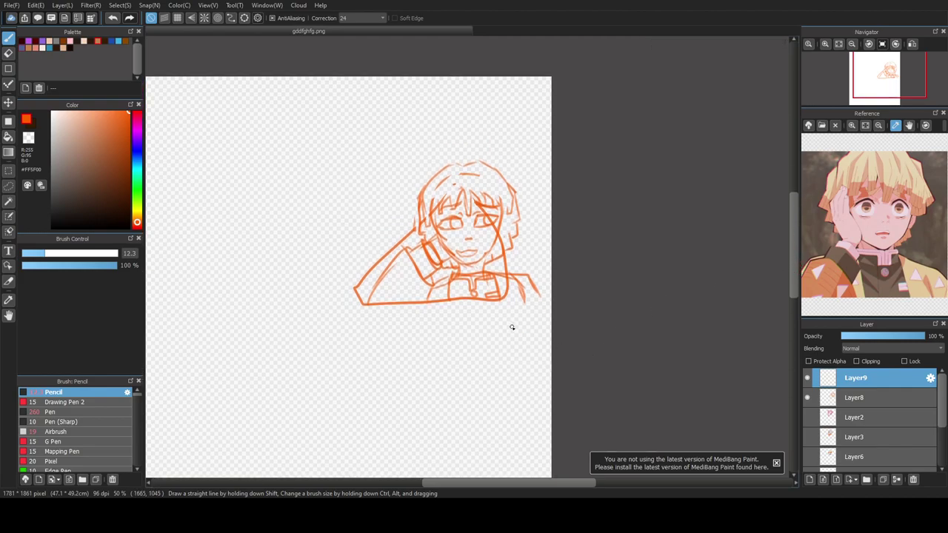
pyautogui.scroll(1, 469, 237)
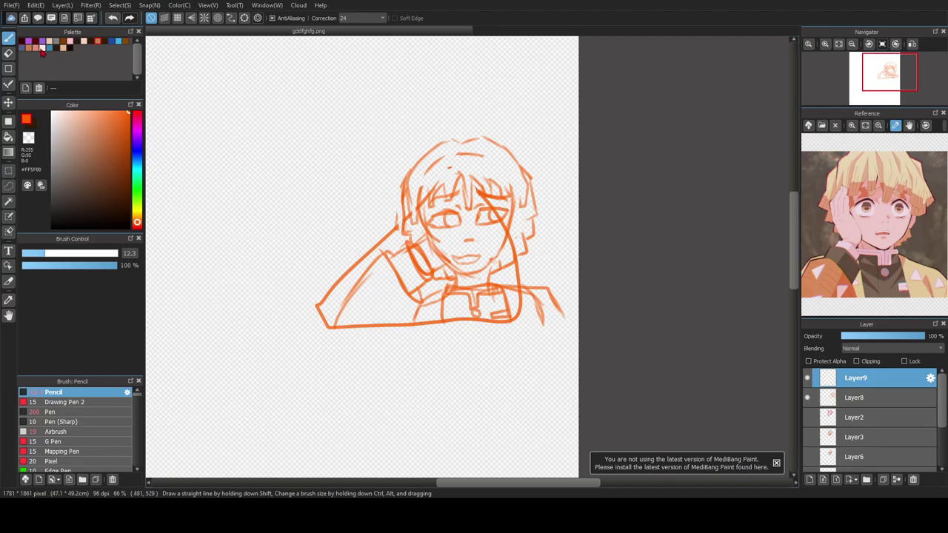
pyautogui.click(41, 49)
pyautogui.scroll(2, 447, 213)
pyautogui.moveTo(467, 120); pyautogui.dragTo(483, 188)
pyautogui.hotkey('ctrl', 'z')
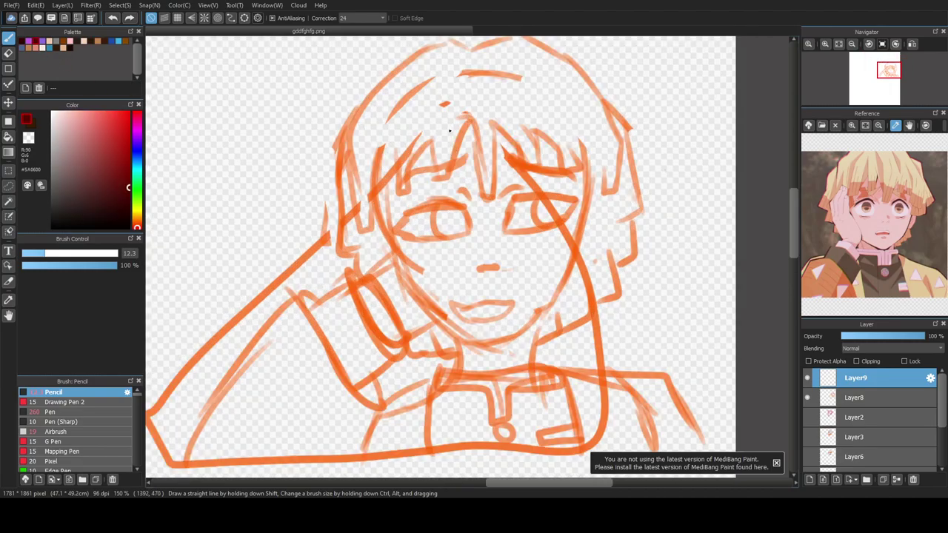
pyautogui.click(81, 412)
pyautogui.moveTo(48, 256); pyautogui.dragTo(40, 255)
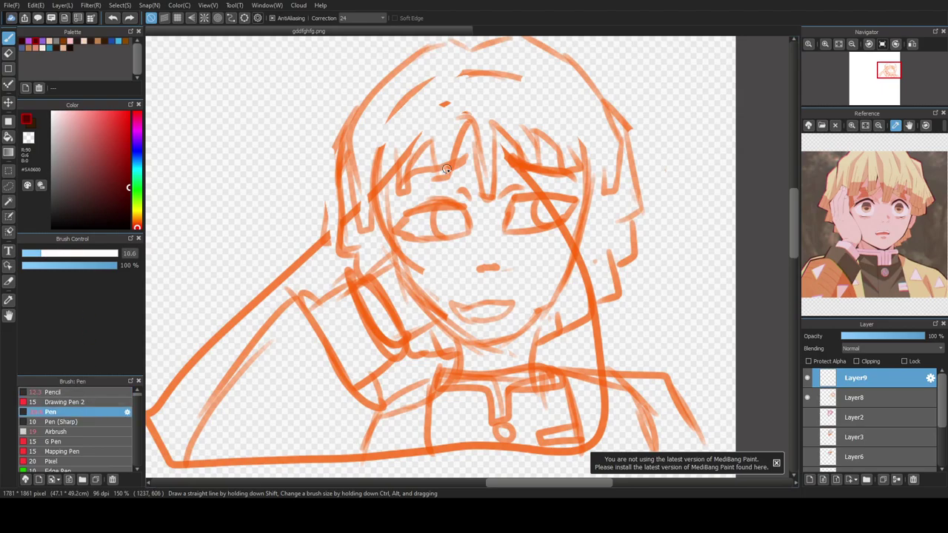
pyautogui.moveTo(467, 118)
pyautogui.mouseDown()
pyautogui.moveTo(485, 201)
pyautogui.moveTo(495, 192)
pyautogui.moveTo(496, 131)
pyautogui.moveTo(517, 145)
pyautogui.moveTo(526, 172)
pyautogui.moveTo(539, 171)
pyautogui.moveTo(531, 133)
pyautogui.moveTo(563, 174)
pyautogui.moveTo(574, 174)
pyautogui.moveTo(578, 153)
pyautogui.moveTo(586, 223)
pyautogui.moveTo(603, 219)
pyautogui.moveTo(602, 179)
pyautogui.moveTo(455, 135)
pyautogui.moveTo(451, 176)
pyautogui.moveTo(439, 180)
pyautogui.moveTo(434, 142)
pyautogui.moveTo(413, 157)
pyautogui.moveTo(405, 193)
pyautogui.moveTo(402, 165)
pyautogui.moveTo(388, 179)
pyautogui.moveTo(380, 225)
pyautogui.moveTo(368, 230)
pyautogui.moveTo(363, 181)
pyautogui.mouseUp()
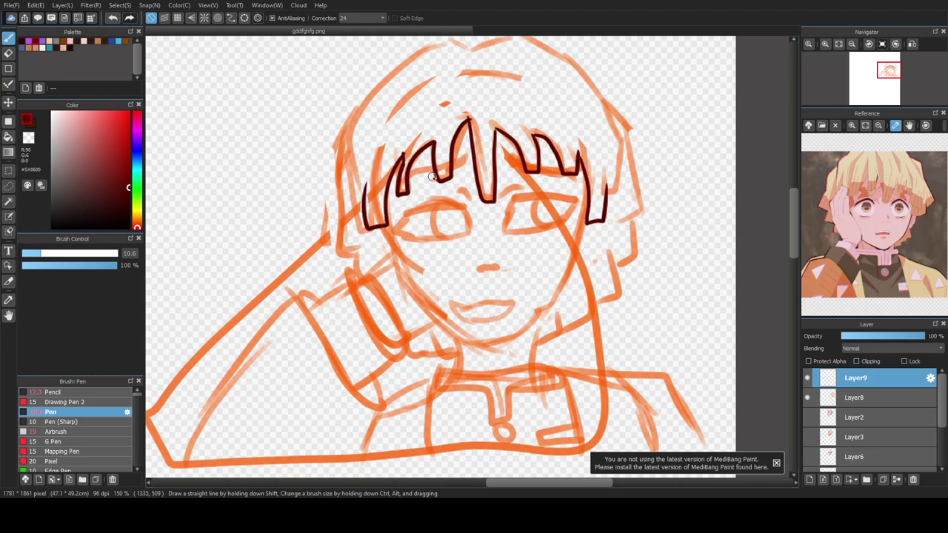
pyautogui.moveTo(585, 224)
pyautogui.mouseDown()
pyautogui.moveTo(557, 288)
pyautogui.moveTo(516, 340)
pyautogui.mouseUp()
pyautogui.moveTo(382, 225)
pyautogui.mouseDown()
pyautogui.moveTo(406, 291)
pyautogui.moveTo(431, 322)
pyautogui.moveTo(483, 354)
pyautogui.mouseUp()
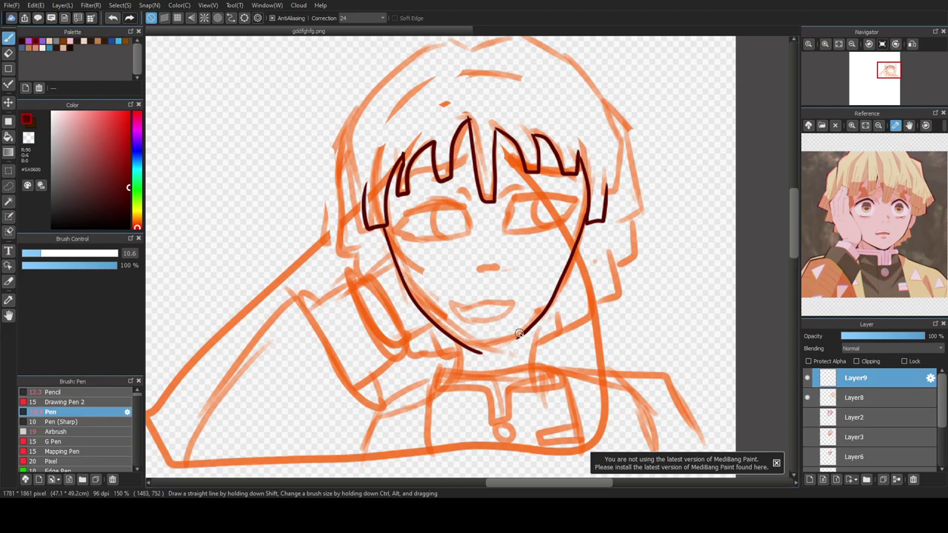
pyautogui.hotkey('ctrl', 'z')
pyautogui.hotkey('ctrl', 'z')
pyautogui.moveTo(376, 228); pyautogui.dragTo(417, 280)
pyautogui.hotkey('ctrl', 'z')
# Step: Ink the jawline from both side locks down to the chin and an ear on each side of the face
pyautogui.moveTo(382, 226)
pyautogui.mouseDown()
pyautogui.moveTo(409, 283)
pyautogui.moveTo(445, 324)
pyautogui.moveTo(484, 346)
pyautogui.mouseUp()
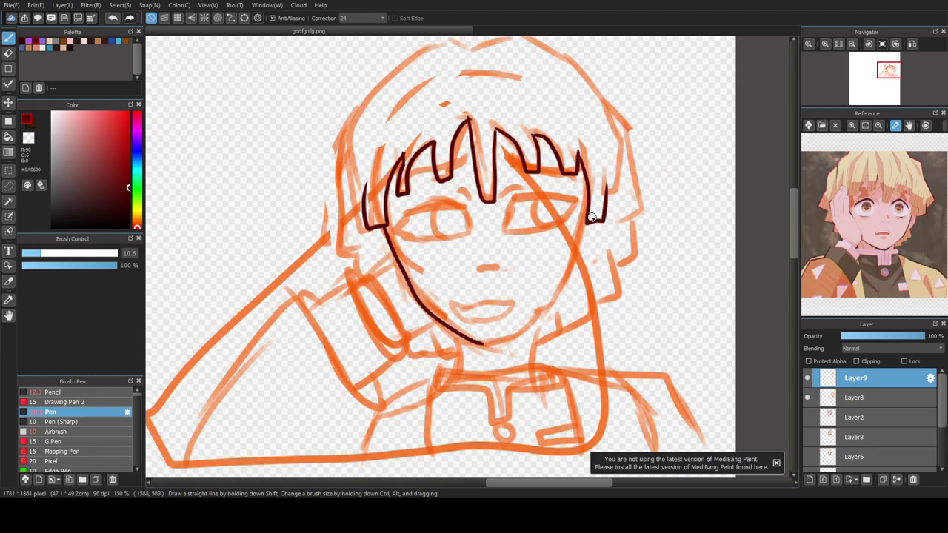
pyautogui.moveTo(585, 223)
pyautogui.mouseDown()
pyautogui.moveTo(561, 289)
pyautogui.moveTo(492, 345)
pyautogui.mouseUp()
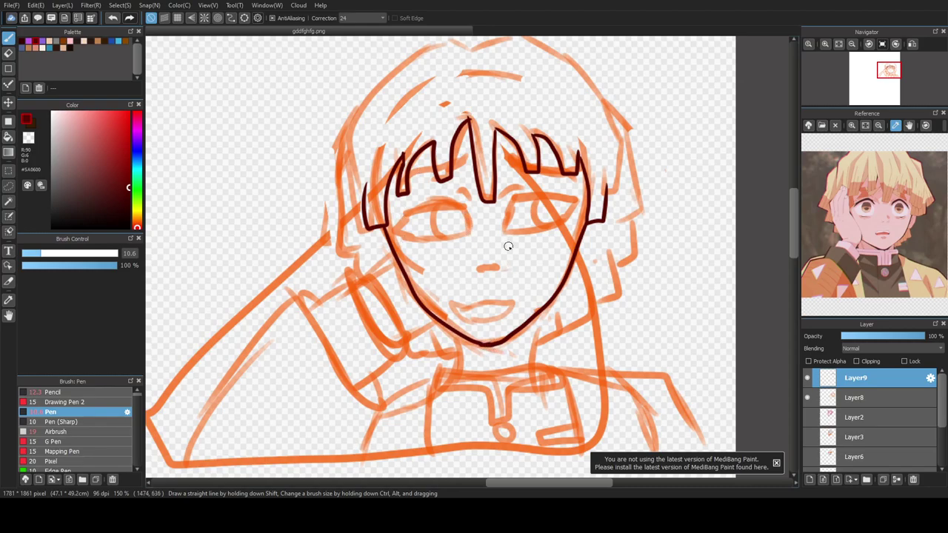
pyautogui.scroll(2, 582, 245)
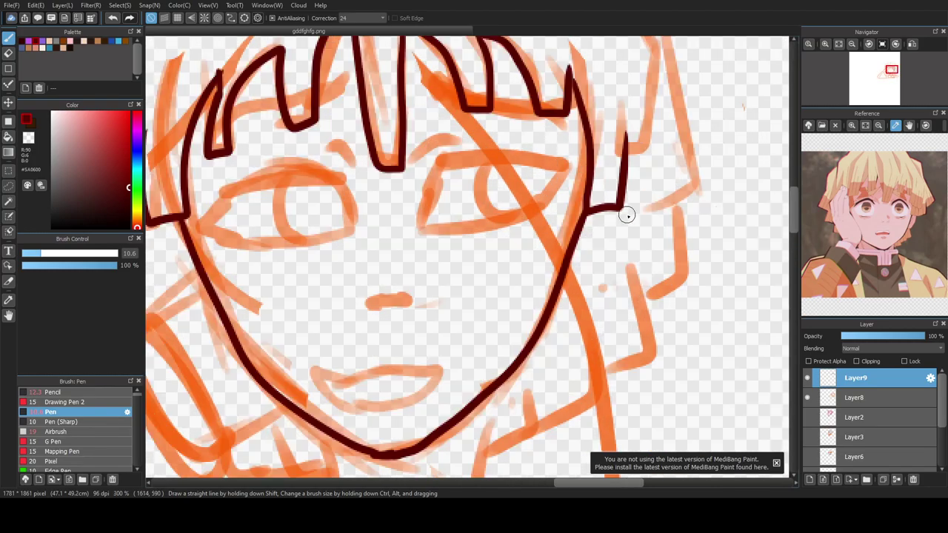
pyautogui.moveTo(623, 193)
pyautogui.mouseDown()
pyautogui.moveTo(582, 272)
pyautogui.moveTo(565, 281)
pyautogui.mouseUp()
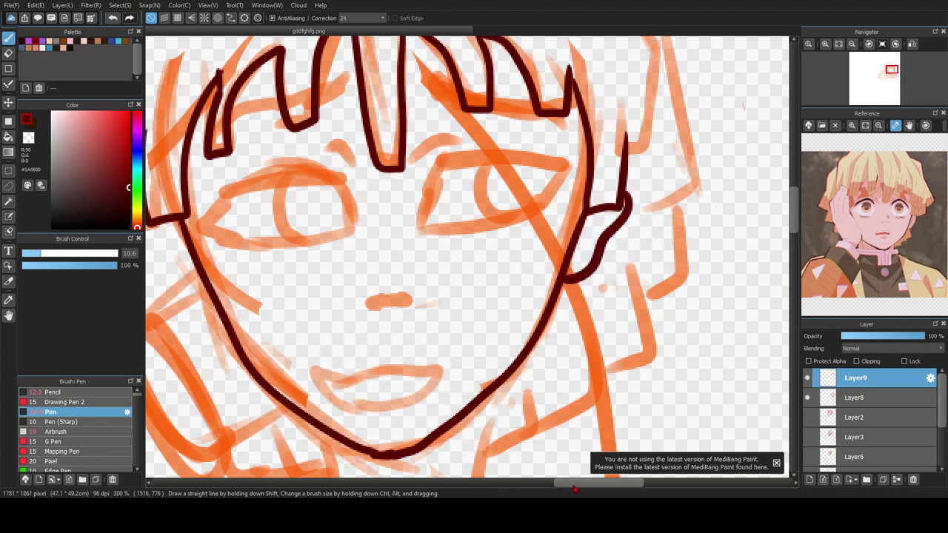
pyautogui.moveTo(574, 488); pyautogui.dragTo(558, 489)
pyautogui.moveTo(293, 226)
pyautogui.mouseDown()
pyautogui.moveTo(269, 247)
pyautogui.moveTo(287, 297)
pyautogui.moveTo(309, 324)
pyautogui.moveTo(332, 331)
pyautogui.mouseUp()
# Step: Ink the short nose stroke and the closed outline of the slightly open mouth
pyautogui.click(488, 304)
pyautogui.moveTo(500, 301); pyautogui.dragTo(523, 300)
pyautogui.moveTo(504, 372)
pyautogui.mouseDown()
pyautogui.moveTo(460, 373)
pyautogui.moveTo(417, 355)
pyautogui.moveTo(442, 393)
pyautogui.moveTo(467, 404)
pyautogui.mouseUp()
pyautogui.moveTo(508, 373)
pyautogui.mouseDown()
pyautogui.moveTo(540, 375)
pyautogui.moveTo(512, 401)
pyautogui.moveTo(458, 404)
pyautogui.mouseUp()
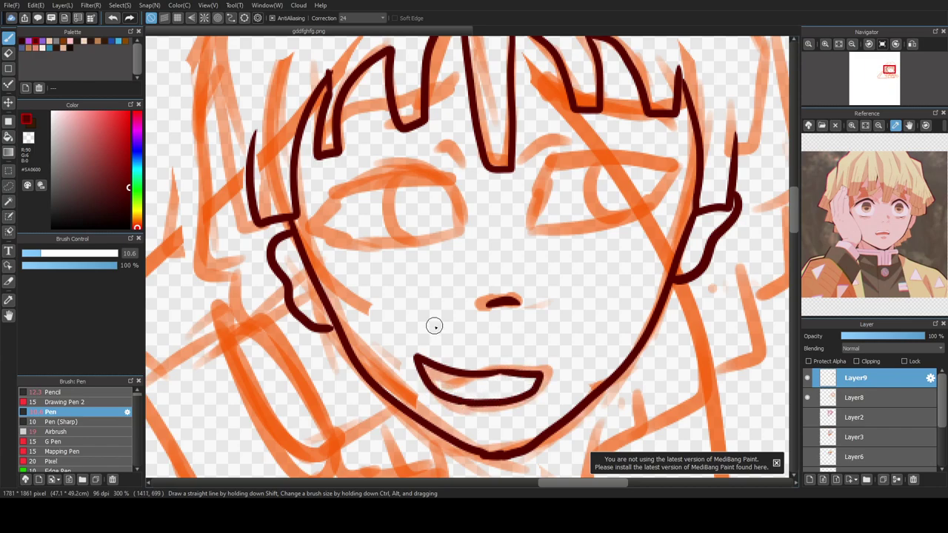
pyautogui.moveTo(465, 227)
pyautogui.mouseDown()
pyautogui.moveTo(457, 197)
pyautogui.moveTo(438, 179)
pyautogui.moveTo(330, 193)
pyautogui.moveTo(346, 193)
pyautogui.moveTo(310, 225)
pyautogui.mouseUp()
pyautogui.hotkey('ctrl', 'z')
pyautogui.hotkey('ctrl', 'z')
# Step: Ink the almond-shaped outlines of both eyes and the curved iris line inside each
pyautogui.moveTo(465, 229)
pyautogui.mouseDown()
pyautogui.moveTo(446, 188)
pyautogui.moveTo(393, 178)
pyautogui.moveTo(342, 195)
pyautogui.moveTo(311, 226)
pyautogui.moveTo(351, 241)
pyautogui.moveTo(466, 228)
pyautogui.mouseUp()
pyautogui.moveTo(397, 184); pyautogui.dragTo(402, 238)
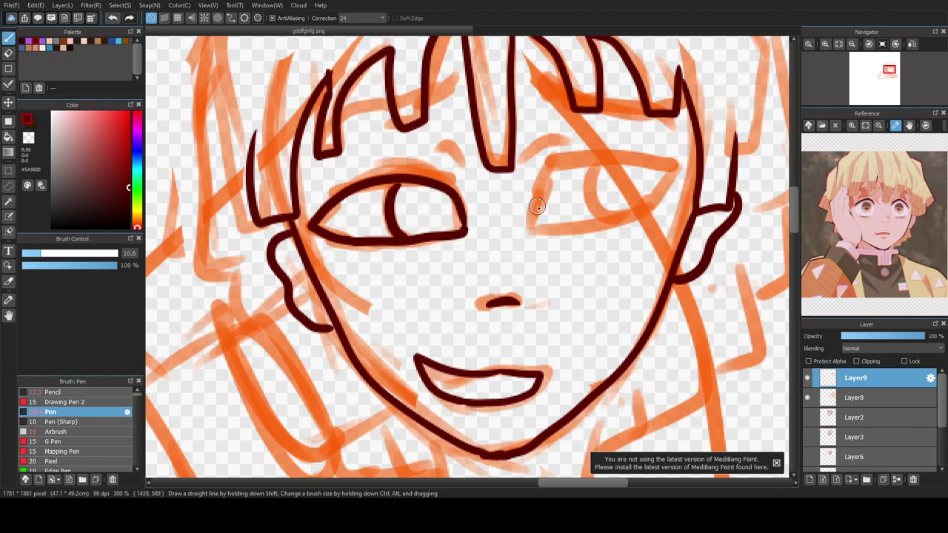
pyautogui.moveTo(528, 227)
pyautogui.mouseDown()
pyautogui.moveTo(541, 187)
pyautogui.moveTo(676, 170)
pyautogui.mouseUp()
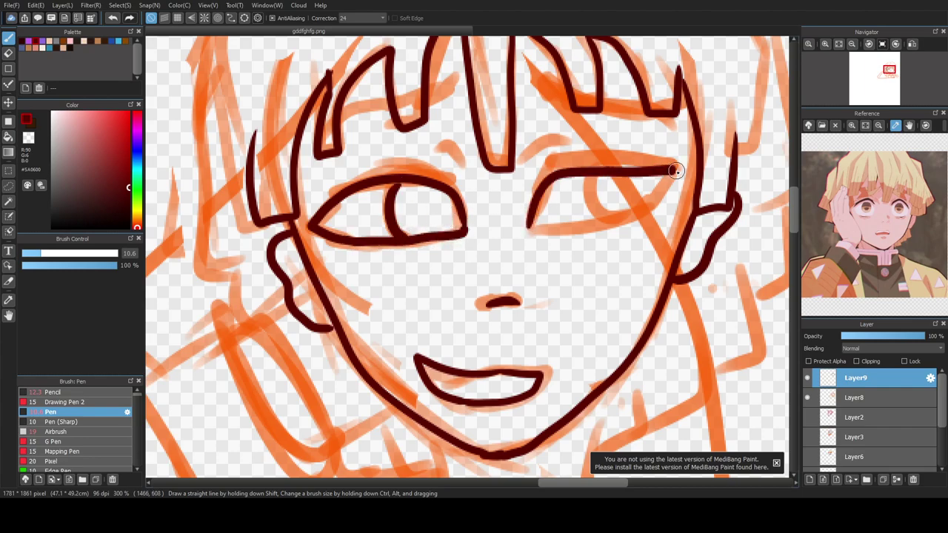
pyautogui.hotkey('ctrl', 'z')
pyautogui.moveTo(529, 229)
pyautogui.mouseDown()
pyautogui.moveTo(615, 175)
pyautogui.moveTo(682, 180)
pyautogui.moveTo(531, 193)
pyautogui.moveTo(650, 170)
pyautogui.moveTo(670, 191)
pyautogui.moveTo(521, 233)
pyautogui.mouseUp()
pyautogui.hotkey('ctrl', 'z')
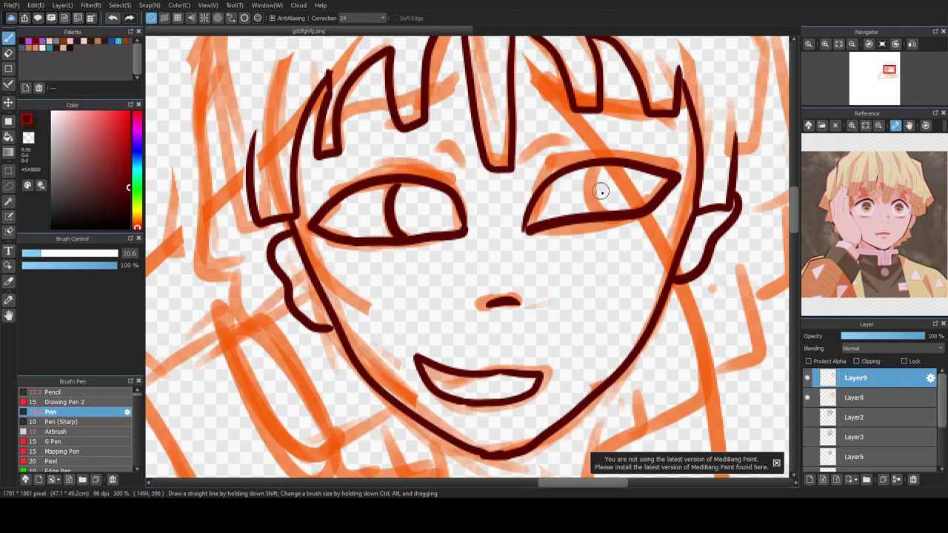
pyautogui.moveTo(603, 171)
pyautogui.mouseDown()
pyautogui.moveTo(588, 211)
pyautogui.moveTo(607, 215)
pyautogui.mouseUp()
# Step: Ink a short slanted brow stroke above the inner corner of each eye
pyautogui.moveTo(524, 175); pyautogui.dragTo(574, 154)
pyautogui.moveTo(425, 150); pyautogui.dragTo(469, 174)
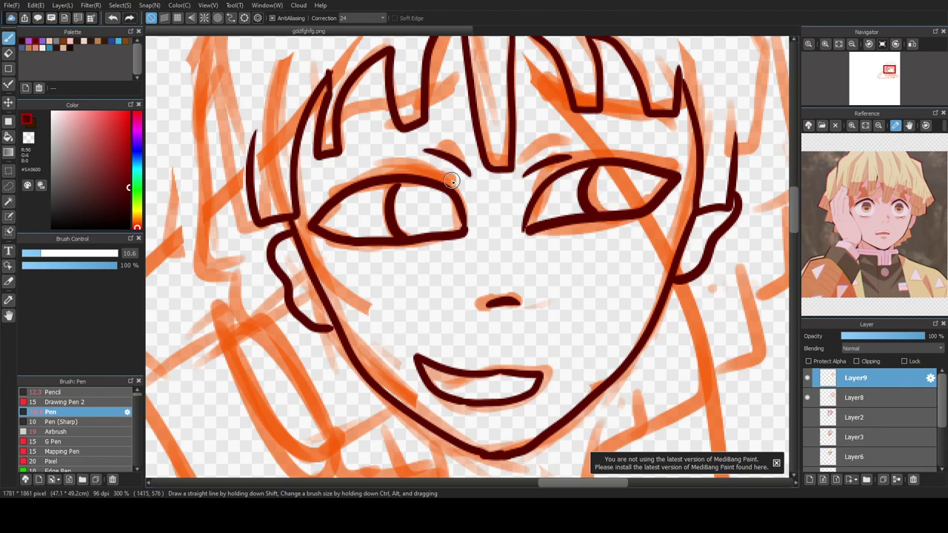
pyautogui.scroll(-3, 452, 200)
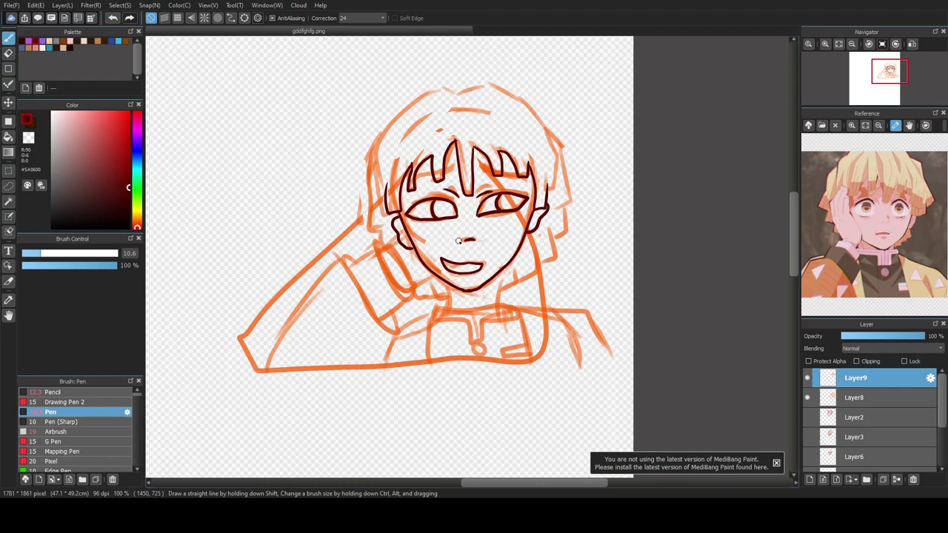
pyautogui.scroll(1, 438, 317)
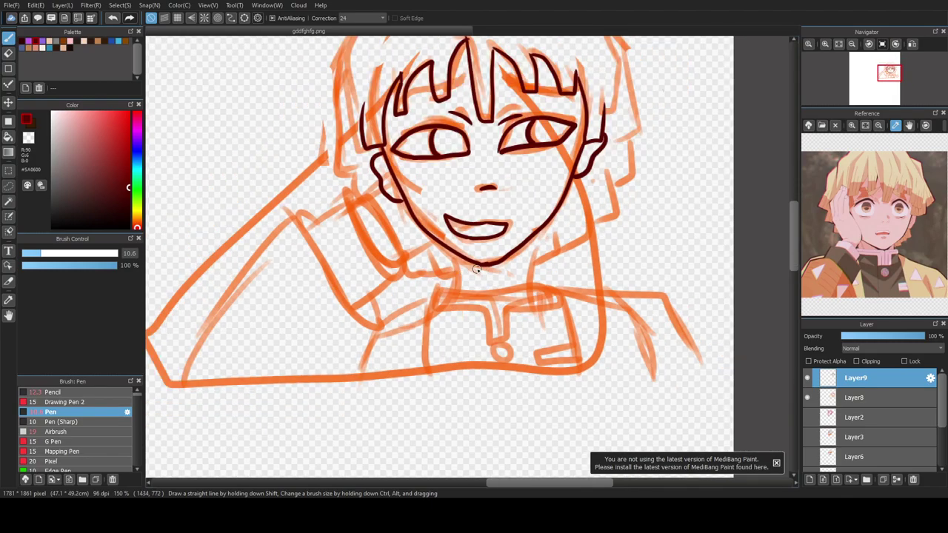
pyautogui.scroll(2, 797, 230)
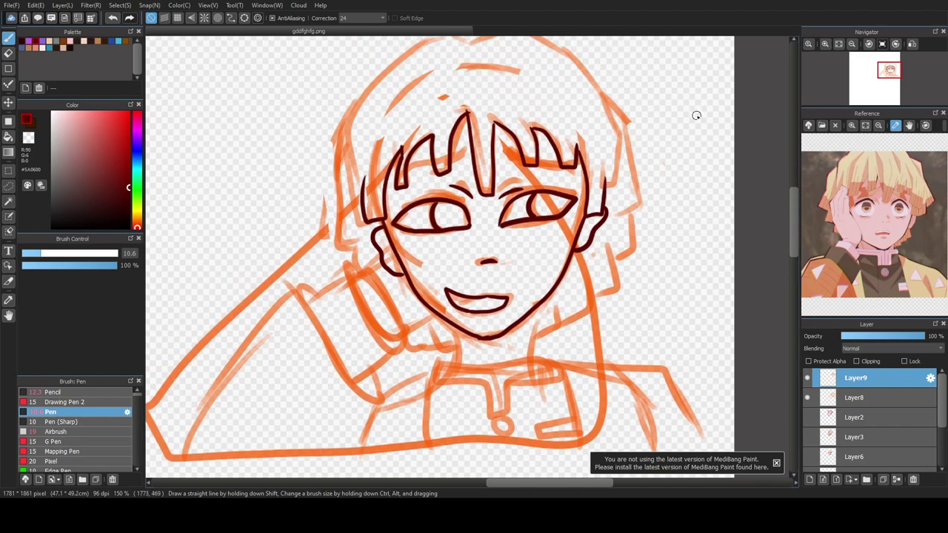
pyautogui.scroll(1, 798, 218)
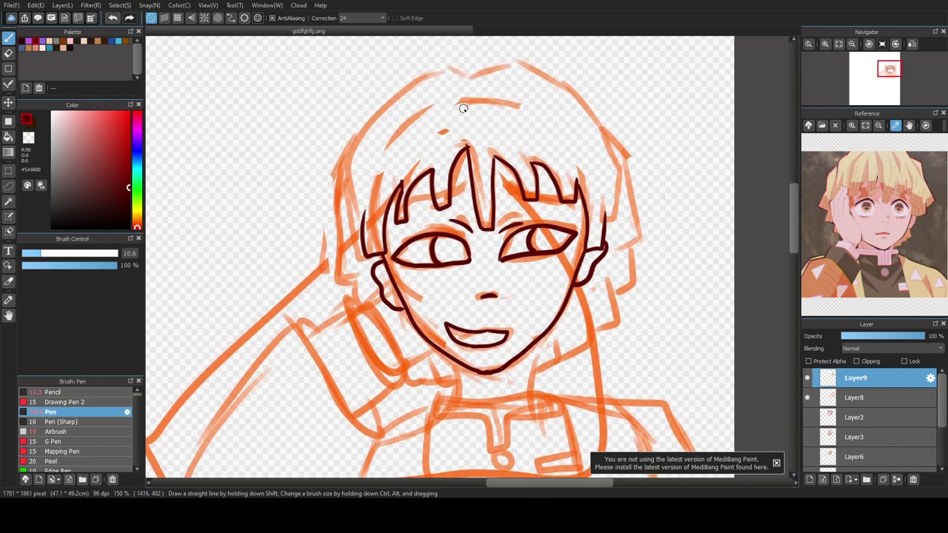
# Step: Ink short, thin strand strokes in the hair above the bangs, fanning out from the parting
pyautogui.moveTo(403, 174); pyautogui.dragTo(420, 146)
pyautogui.moveTo(475, 106)
pyautogui.mouseDown()
pyautogui.moveTo(470, 133)
pyautogui.moveTo(494, 139)
pyautogui.moveTo(514, 129)
pyautogui.moveTo(575, 179)
pyautogui.mouseUp()
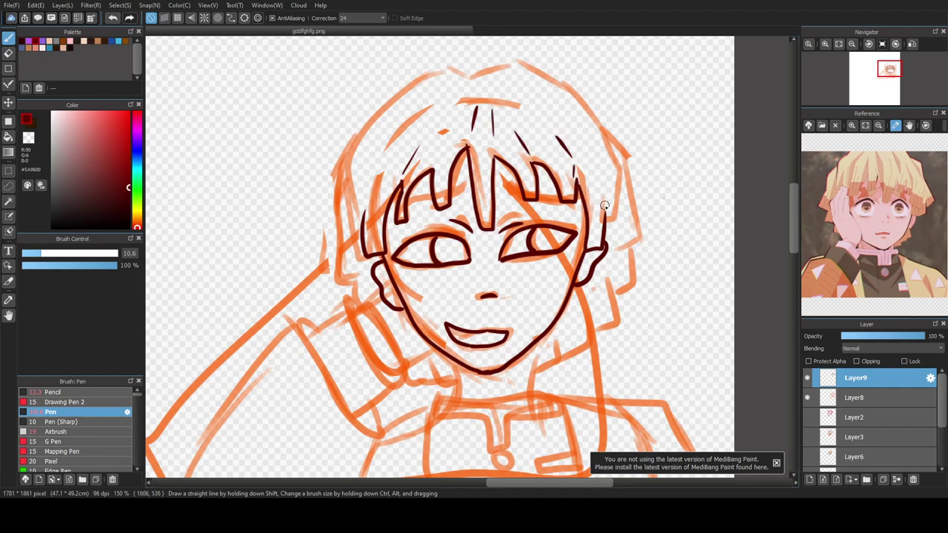
pyautogui.moveTo(430, 162); pyautogui.dragTo(438, 135)
# Step: Ink the two sides of the neck from the jawline down to the collar
pyautogui.scroll(4, 437, 223)
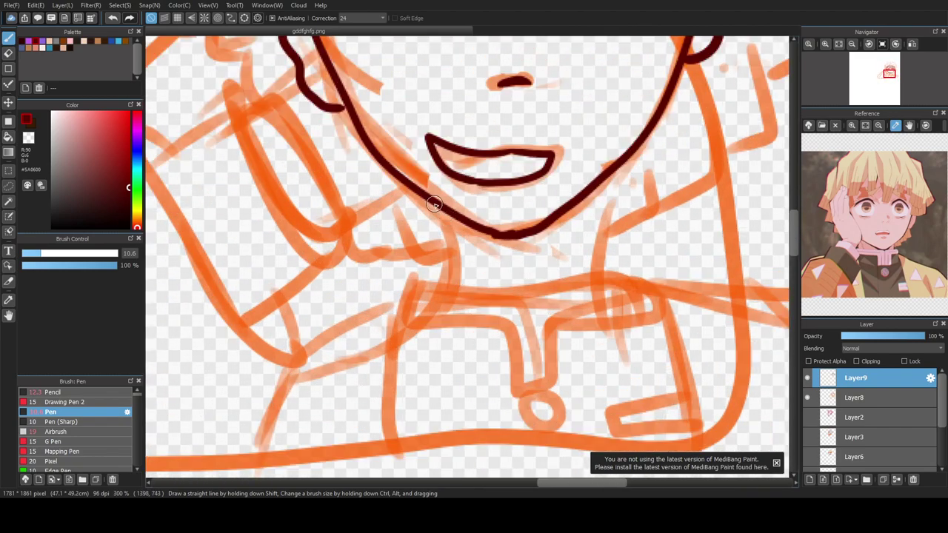
pyautogui.moveTo(434, 206); pyautogui.dragTo(437, 300)
pyautogui.moveTo(617, 175); pyautogui.dragTo(605, 260)
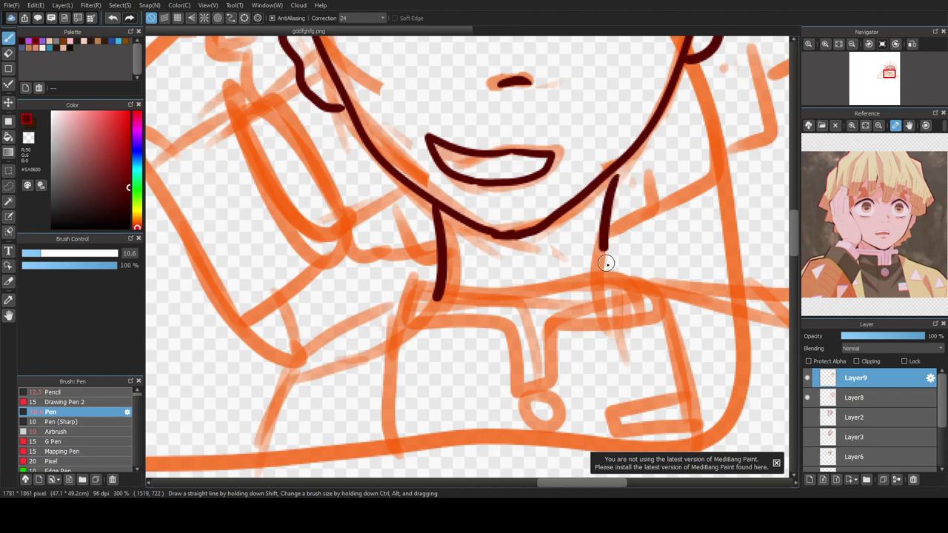
pyautogui.moveTo(617, 166); pyautogui.dragTo(613, 274)
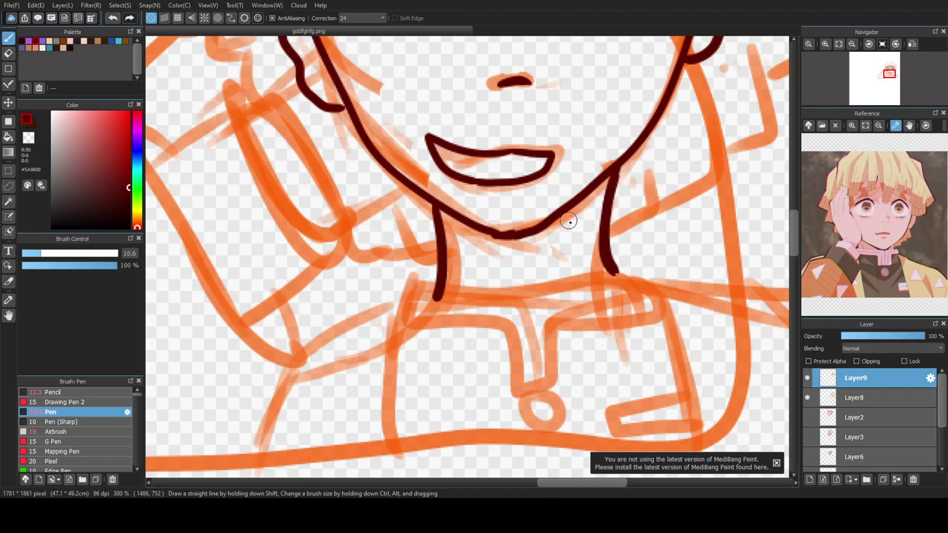
# Step: Ink the hand resting against the cheek, with its rounded palm shape, both wrist edges and the short lines joining it to the face
pyautogui.scroll(-4, 568, 221)
pyautogui.moveTo(798, 278); pyautogui.dragTo(802, 268)
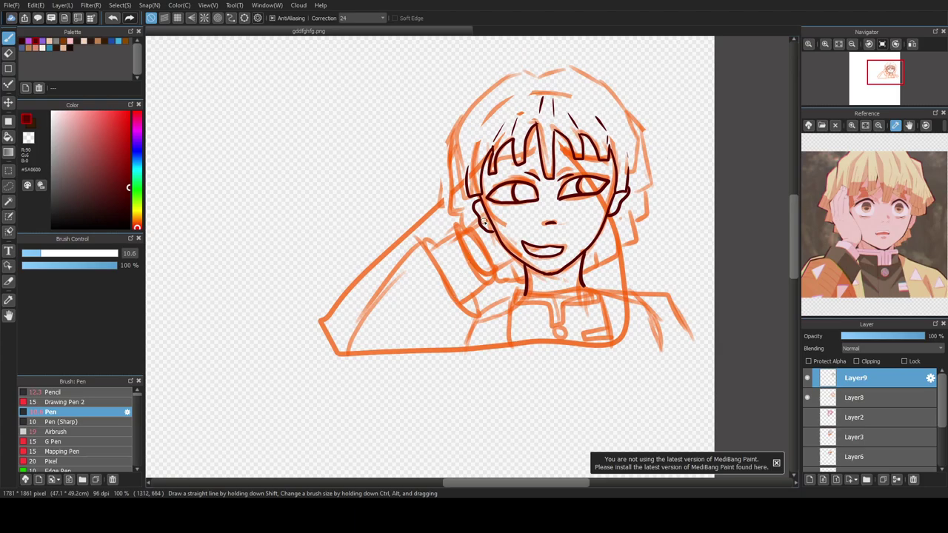
pyautogui.scroll(2, 483, 229)
pyautogui.moveTo(443, 230)
pyautogui.mouseDown()
pyautogui.moveTo(470, 225)
pyautogui.moveTo(500, 288)
pyautogui.moveTo(490, 307)
pyautogui.mouseUp()
pyautogui.moveTo(445, 223)
pyautogui.mouseDown()
pyautogui.moveTo(477, 319)
pyautogui.moveTo(502, 328)
pyautogui.moveTo(509, 310)
pyautogui.moveTo(473, 310)
pyautogui.mouseUp()
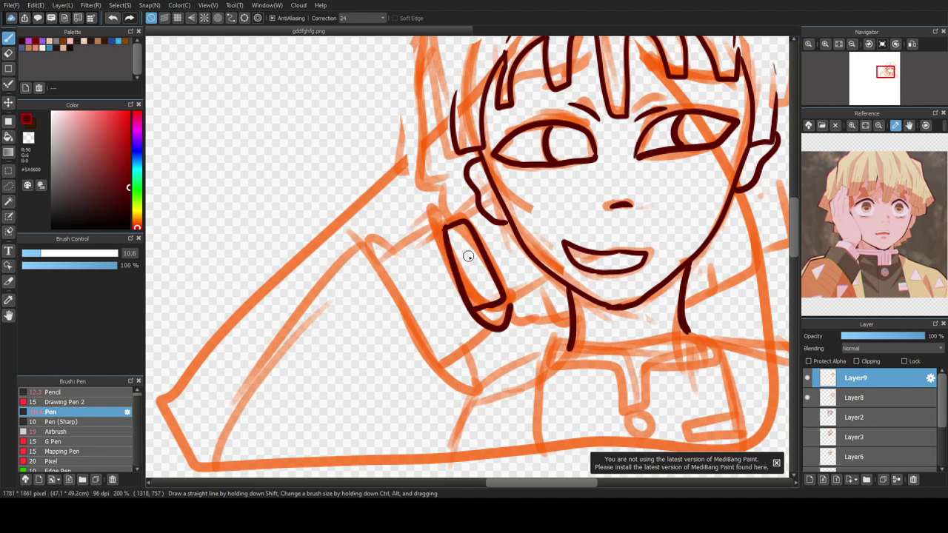
pyautogui.moveTo(444, 227)
pyautogui.mouseDown()
pyautogui.moveTo(434, 200)
pyautogui.moveTo(382, 262)
pyautogui.mouseUp()
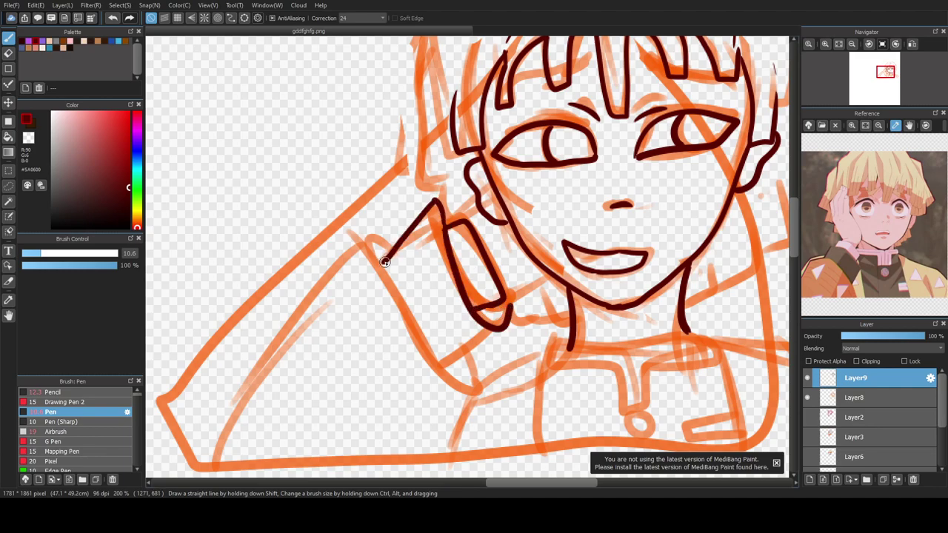
pyautogui.moveTo(507, 328); pyautogui.dragTo(433, 371)
pyautogui.moveTo(508, 299); pyautogui.dragTo(554, 275)
pyautogui.moveTo(469, 222); pyautogui.dragTo(484, 207)
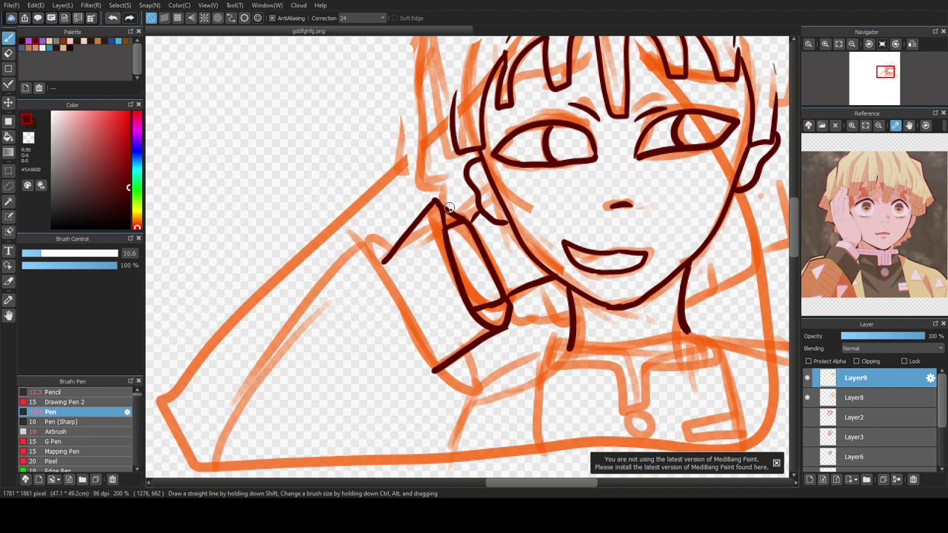
pyautogui.moveTo(436, 198); pyautogui.dragTo(467, 221)
# Step: Ink the outer hair contour from the crown down the hand side, plus the jagged hair ends between hand and neck
pyautogui.scroll(-2, 445, 227)
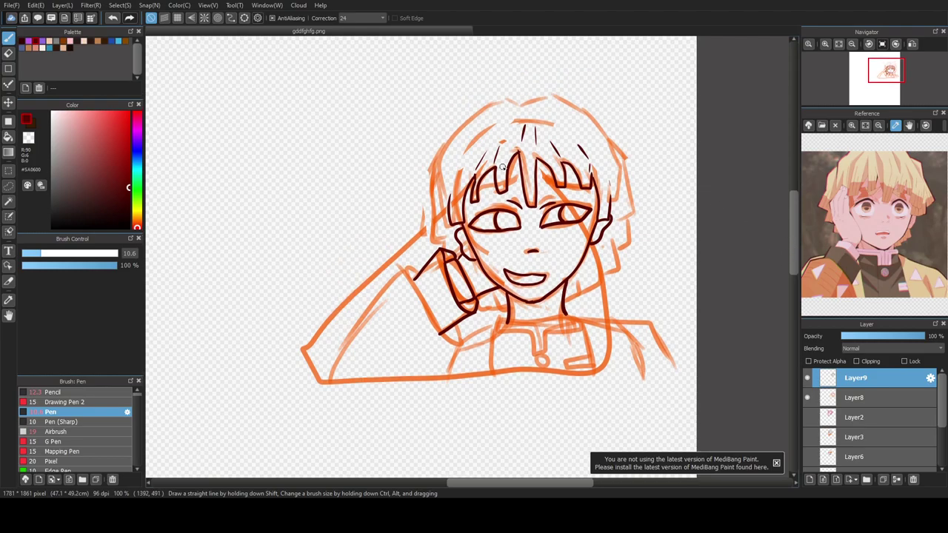
pyautogui.scroll(2, 540, 67)
pyautogui.moveTo(542, 59)
pyautogui.mouseDown()
pyautogui.moveTo(483, 48)
pyautogui.moveTo(364, 152)
pyautogui.moveTo(346, 320)
pyautogui.moveTo(367, 323)
pyautogui.moveTo(375, 306)
pyautogui.moveTo(375, 339)
pyautogui.mouseUp()
pyautogui.moveTo(453, 426)
pyautogui.mouseDown()
pyautogui.moveTo(456, 459)
pyautogui.moveTo(476, 453)
pyautogui.moveTo(505, 468)
pyautogui.mouseUp()
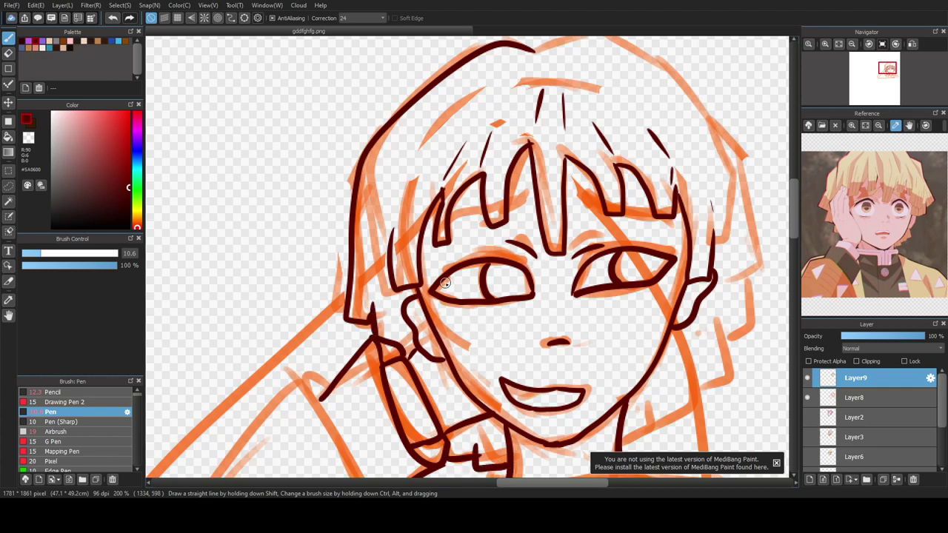
# Step: Ink the other half of the outer hair contour from the crown down to the neck with stepped, jagged ends
pyautogui.scroll(-3, 462, 336)
pyautogui.hotkey('ctrl', '+')
pyautogui.hotkey('ctrl', '+')
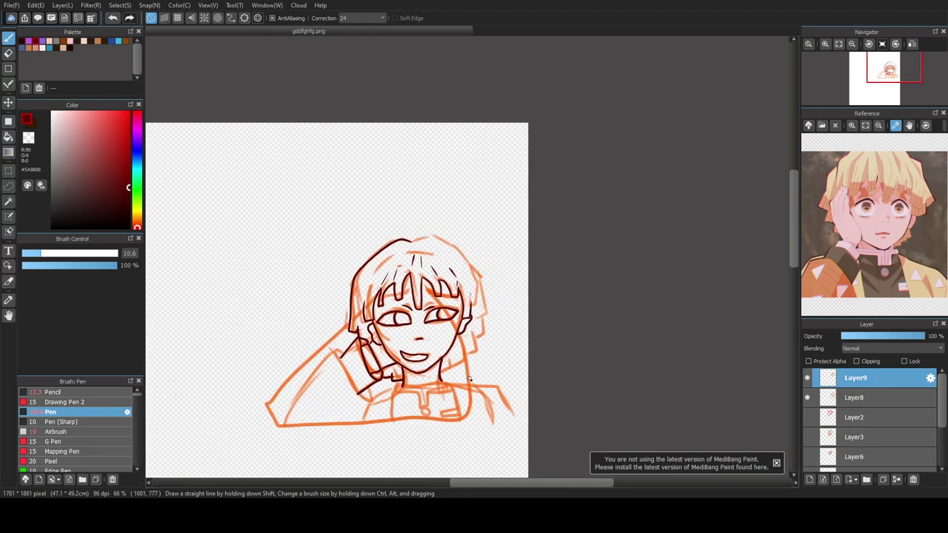
pyautogui.moveTo(408, 166)
pyautogui.mouseDown()
pyautogui.moveTo(463, 197)
pyautogui.moveTo(480, 233)
pyautogui.moveTo(479, 266)
pyautogui.mouseUp()
pyautogui.moveTo(482, 226)
pyautogui.mouseDown()
pyautogui.moveTo(496, 277)
pyautogui.moveTo(483, 291)
pyautogui.moveTo(492, 290)
pyautogui.moveTo(488, 314)
pyautogui.moveTo(478, 312)
pyautogui.moveTo(474, 346)
pyautogui.moveTo(460, 341)
pyautogui.moveTo(430, 373)
pyautogui.mouseUp()
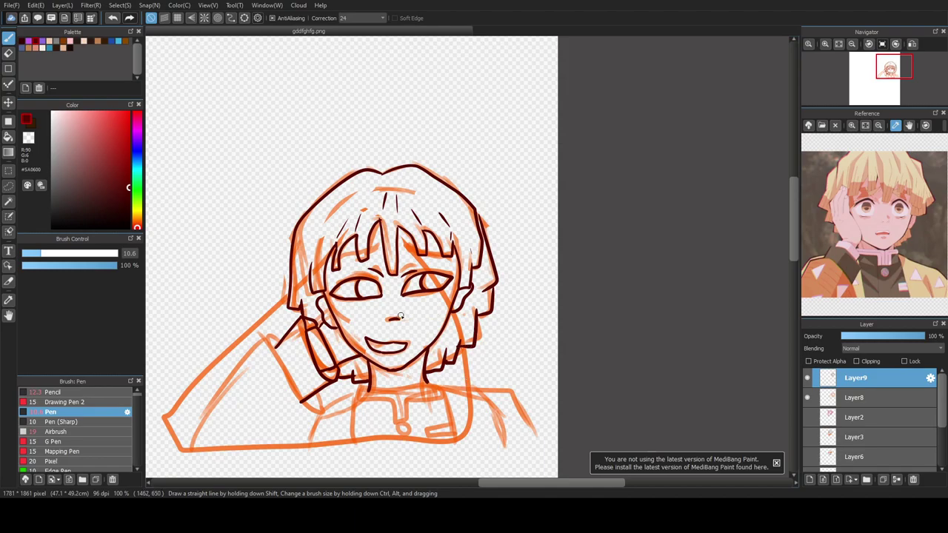
# Step: Ink the collar band with its T-shaped front flap and thin inner seam lines below the neck
pyautogui.scroll(-3, 400, 317)
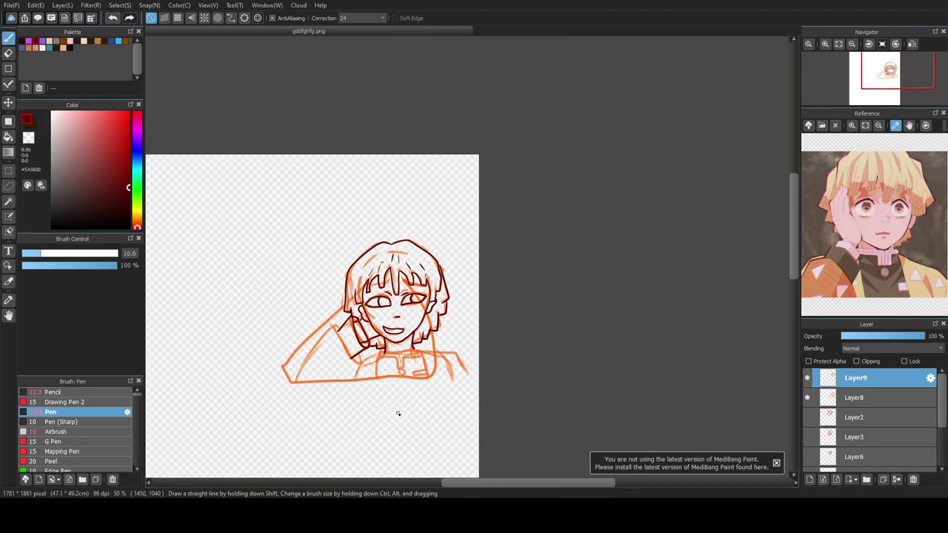
pyautogui.moveTo(480, 483); pyautogui.dragTo(453, 484)
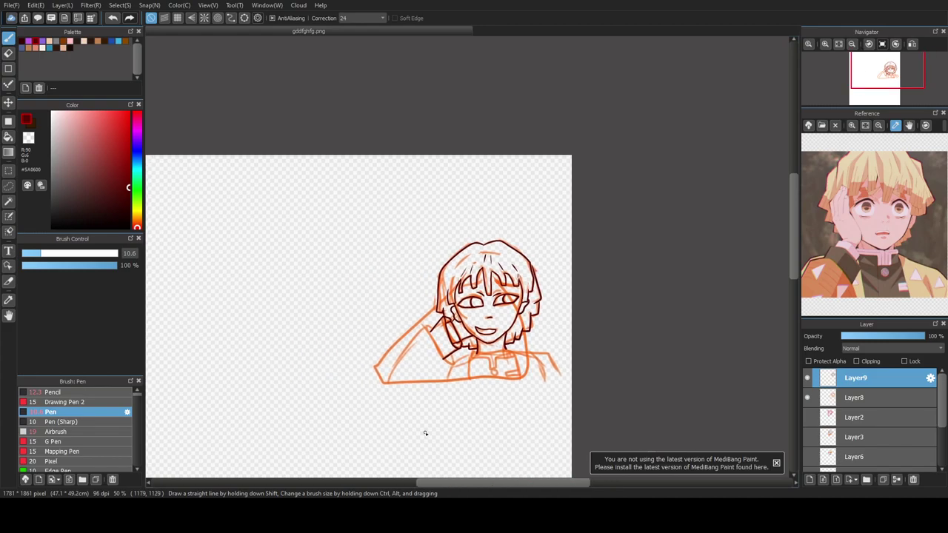
pyautogui.scroll(3, 426, 422)
pyautogui.moveTo(674, 210)
pyautogui.mouseDown()
pyautogui.moveTo(569, 224)
pyautogui.moveTo(571, 237)
pyautogui.moveTo(618, 238)
pyautogui.moveTo(629, 266)
pyautogui.moveTo(645, 265)
pyautogui.moveTo(650, 235)
pyautogui.moveTo(692, 230)
pyautogui.moveTo(689, 213)
pyautogui.moveTo(672, 210)
pyautogui.moveTo(634, 241)
pyautogui.moveTo(631, 265)
pyautogui.mouseUp()
pyautogui.moveTo(576, 230)
pyautogui.mouseDown()
pyautogui.moveTo(627, 229)
pyautogui.moveTo(640, 266)
pyautogui.moveTo(640, 230)
pyautogui.moveTo(687, 220)
pyautogui.mouseUp()
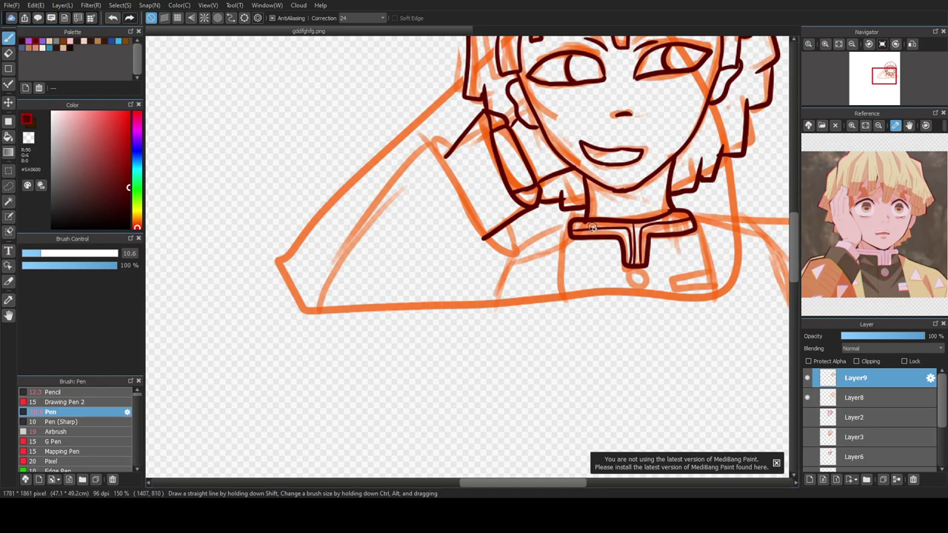
# Step: Ink the cuff opening of the raised arm and the sleeve's outer and inner edges down to the sketch's base
pyautogui.scroll(-2, 592, 227)
pyautogui.scroll(3, 542, 235)
pyautogui.moveTo(512, 101)
pyautogui.mouseDown()
pyautogui.moveTo(492, 112)
pyautogui.moveTo(527, 178)
pyautogui.moveTo(566, 234)
pyautogui.moveTo(595, 248)
pyautogui.moveTo(586, 205)
pyautogui.moveTo(455, 125)
pyautogui.moveTo(319, 309)
pyautogui.mouseUp()
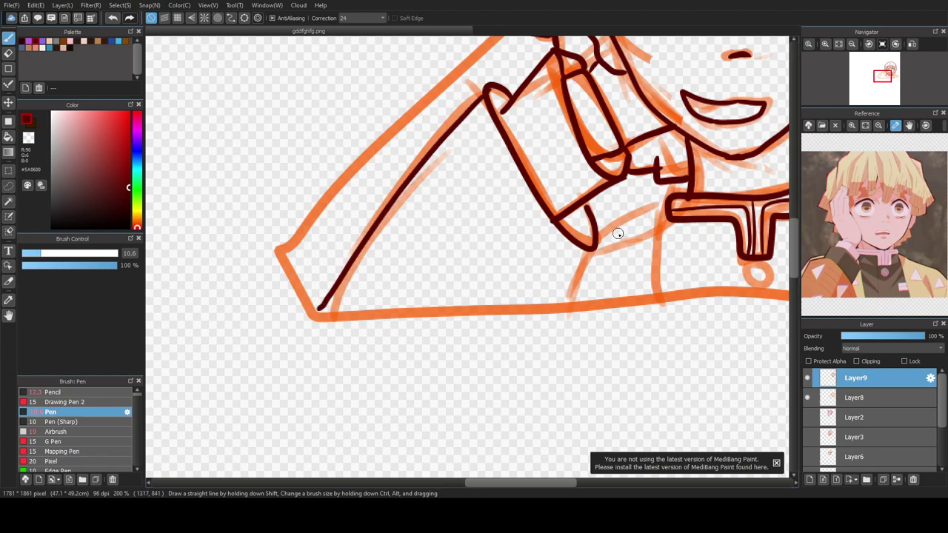
pyautogui.moveTo(593, 249); pyautogui.dragTo(570, 307)
# Step: Ink the shoulder lines on both sides of the collar, the two jacket front edges and the fold in the lowered sleeve
pyautogui.scroll(-2, 555, 281)
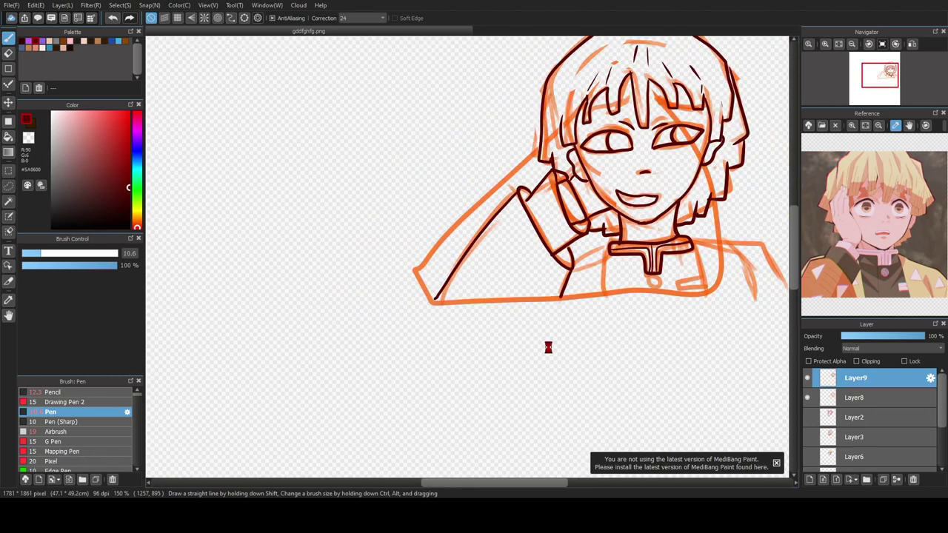
pyautogui.scroll(-3, 548, 347)
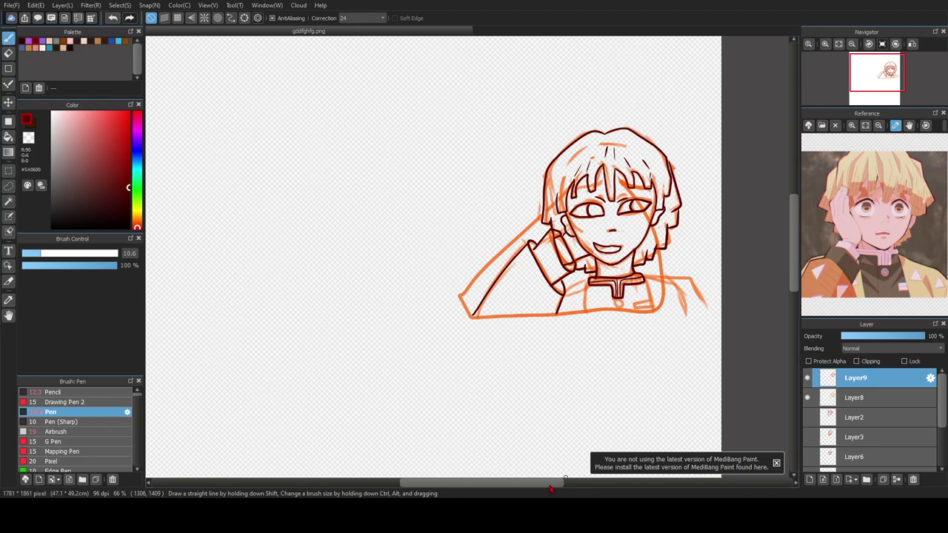
pyautogui.scroll(3, 565, 342)
pyautogui.scroll(2, 567, 330)
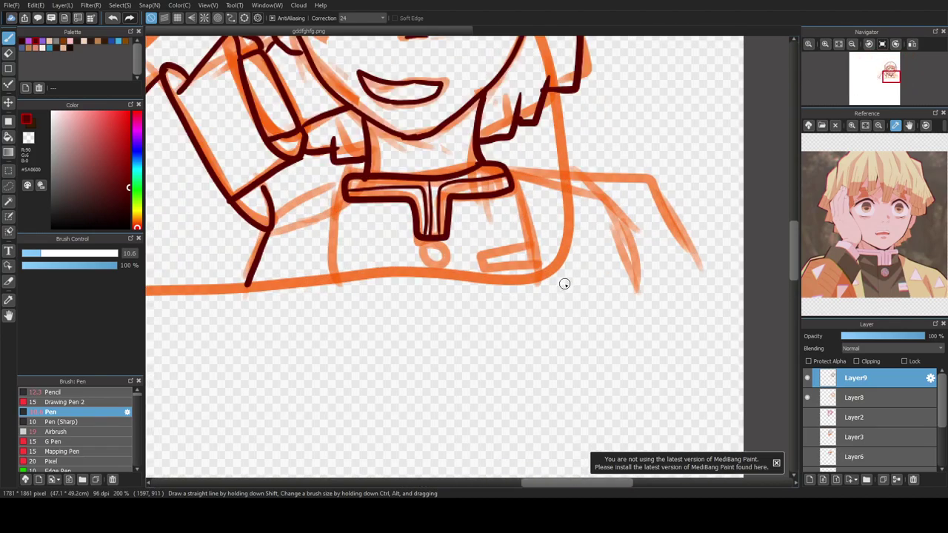
pyautogui.moveTo(342, 186); pyautogui.dragTo(271, 210)
pyautogui.moveTo(339, 188); pyautogui.dragTo(330, 274)
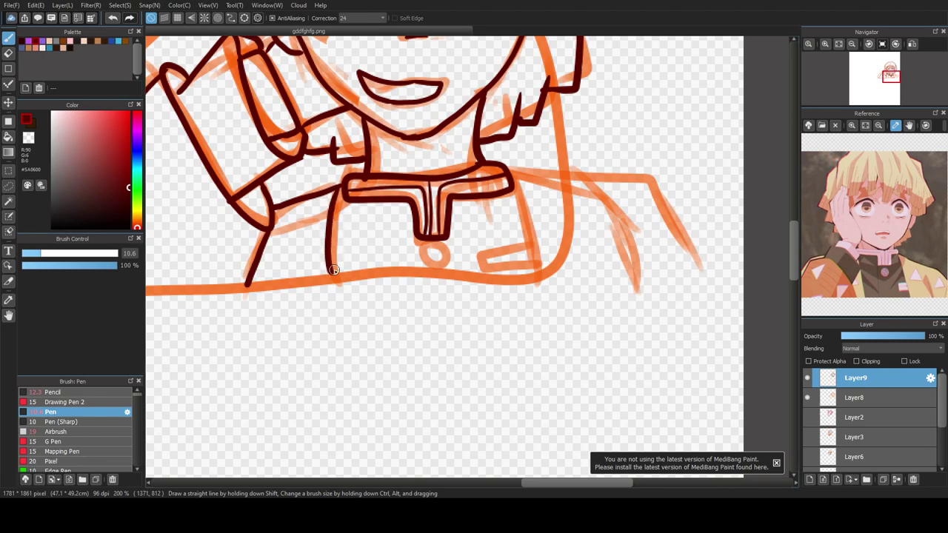
pyautogui.moveTo(517, 184)
pyautogui.mouseDown()
pyautogui.moveTo(542, 274)
pyautogui.moveTo(607, 179)
pyautogui.moveTo(650, 200)
pyautogui.moveTo(715, 281)
pyautogui.mouseUp()
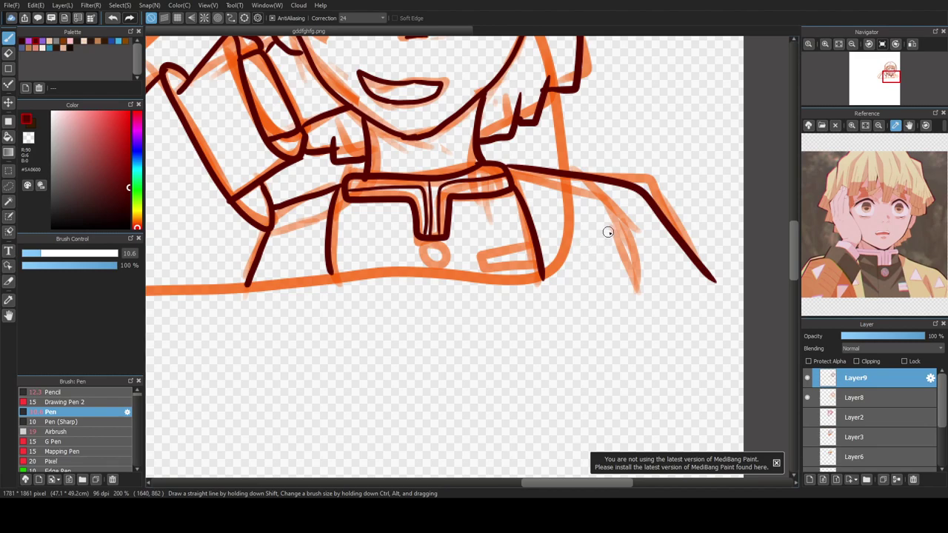
pyautogui.moveTo(603, 212); pyautogui.dragTo(637, 278)
# Step: Ink a straight base line across the bottom of the bust, from the raised arm's elbow to the opposite sleeve
pyautogui.scroll(-2, 297, 274)
pyautogui.moveTo(499, 485); pyautogui.dragTo(464, 487)
pyautogui.moveTo(285, 290)
pyautogui.mouseDown()
pyautogui.moveTo(648, 284)
pyautogui.moveTo(644, 290)
pyautogui.mouseUp()
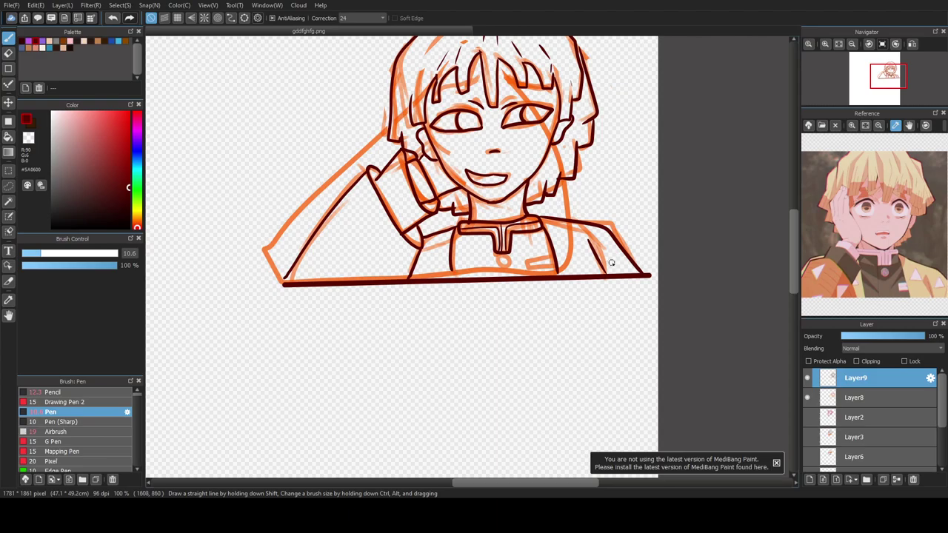
pyautogui.scroll(-2, 507, 263)
pyautogui.scroll(3, 520, 245)
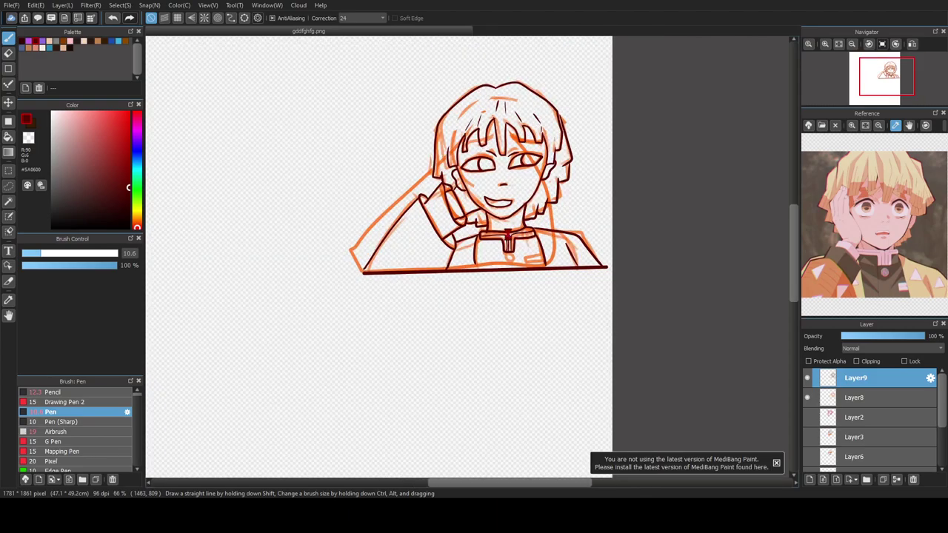
pyautogui.scroll(1, 289, 293)
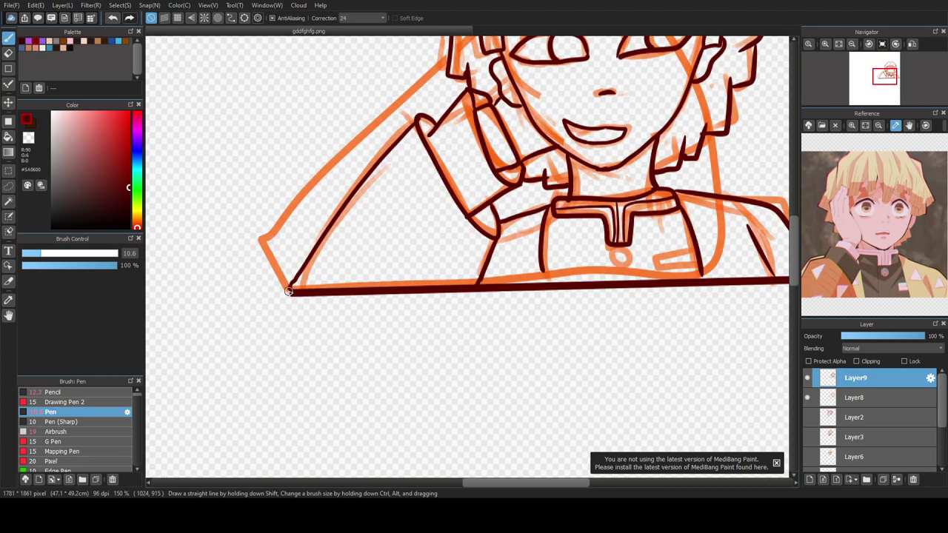
pyautogui.scroll(-2, 294, 295)
pyautogui.scroll(1, 408, 286)
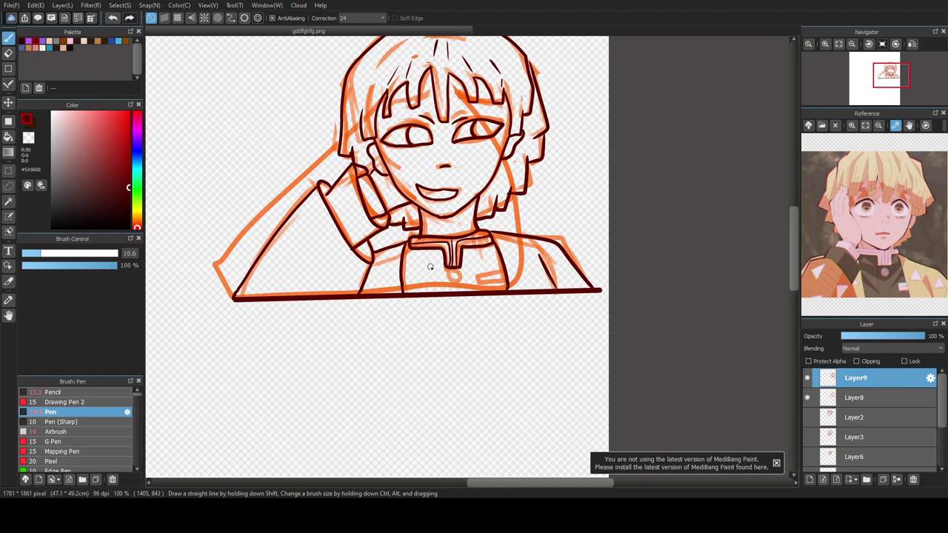
# Step: Ink the thin closure line, the round button under the collar flap and the rectangular tag on the chest
pyautogui.scroll(3, 450, 295)
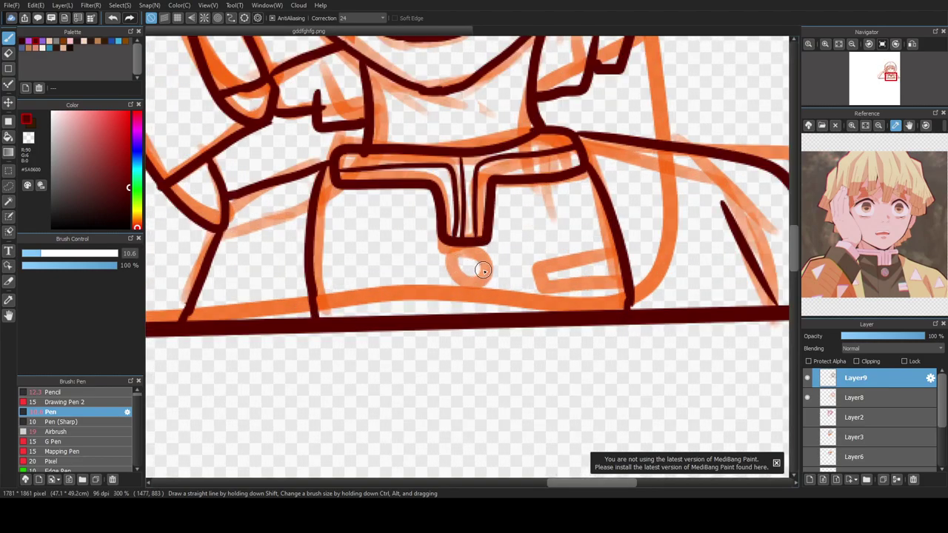
pyautogui.moveTo(440, 250); pyautogui.dragTo(453, 313)
pyautogui.moveTo(478, 255)
pyautogui.mouseDown()
pyautogui.moveTo(462, 283)
pyautogui.moveTo(496, 287)
pyautogui.moveTo(488, 257)
pyautogui.moveTo(465, 258)
pyautogui.mouseUp()
pyautogui.moveTo(615, 251)
pyautogui.mouseDown()
pyautogui.moveTo(547, 285)
pyautogui.moveTo(564, 294)
pyautogui.moveTo(626, 282)
pyautogui.mouseUp()
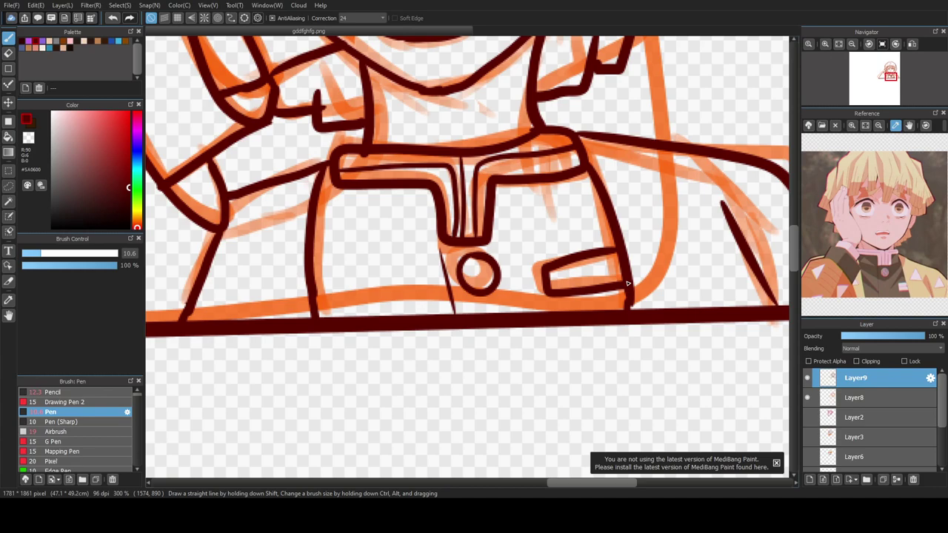
# Step: Hide the orange sketch on Layer8 and ink a jagged, forked eyebrow above each eye
pyautogui.scroll(-3, 642, 271)
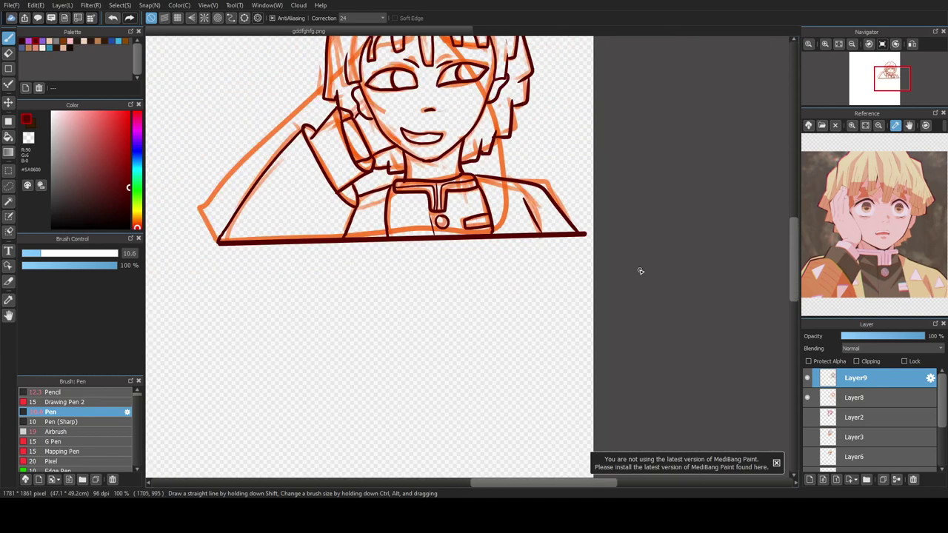
pyautogui.click(807, 398)
pyautogui.scroll(3, 697, 170)
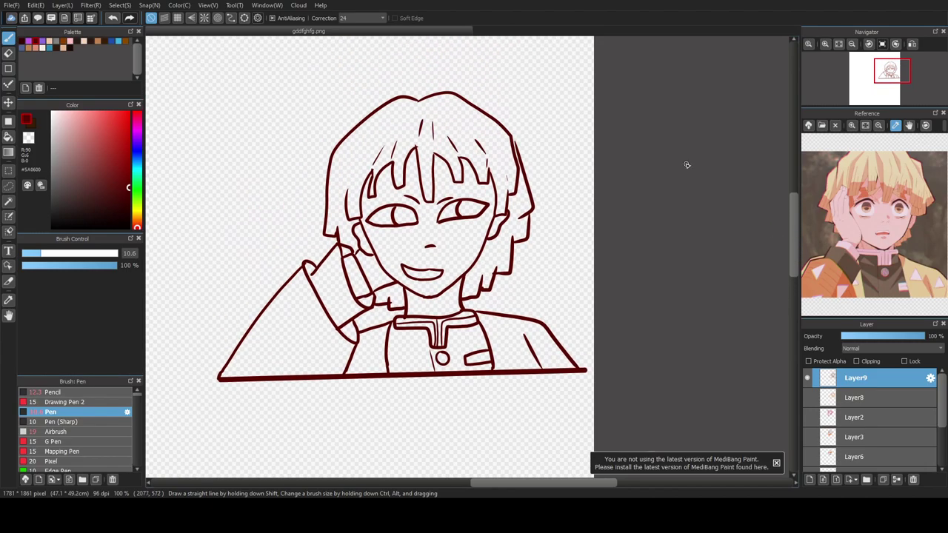
pyautogui.scroll(1, 434, 194)
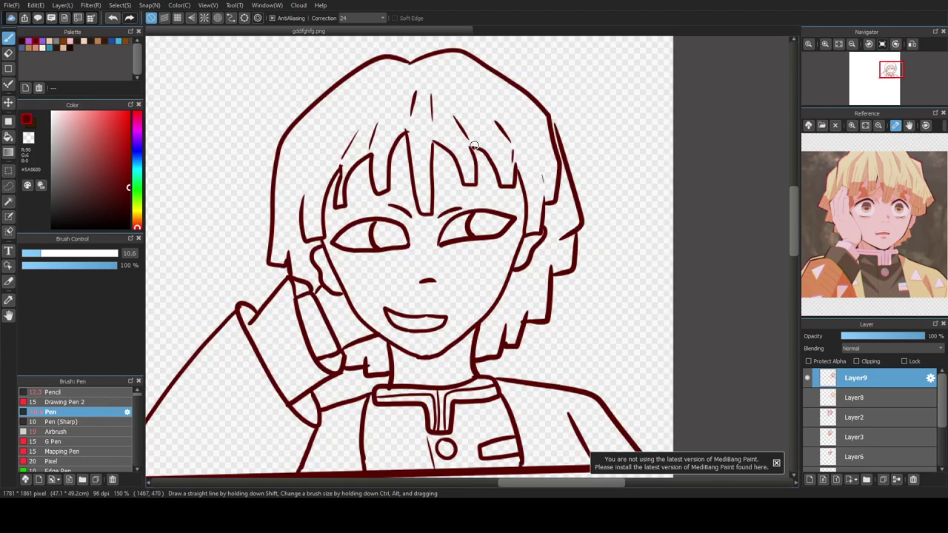
pyautogui.moveTo(442, 168)
pyautogui.mouseDown()
pyautogui.moveTo(458, 191)
pyautogui.moveTo(500, 195)
pyautogui.moveTo(482, 186)
pyautogui.mouseUp()
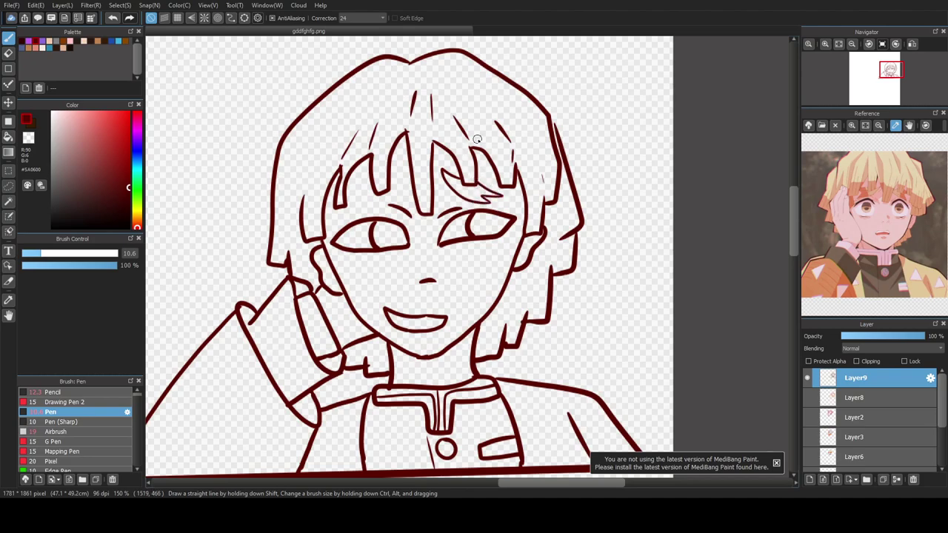
pyautogui.moveTo(405, 173)
pyautogui.mouseDown()
pyautogui.moveTo(353, 200)
pyautogui.moveTo(371, 201)
pyautogui.moveTo(367, 211)
pyautogui.moveTo(408, 176)
pyautogui.mouseUp()
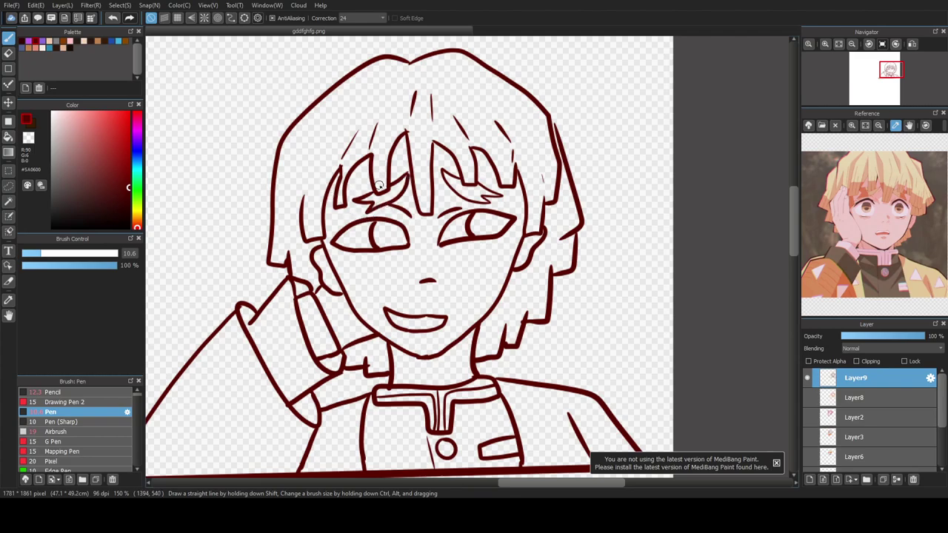
# Step: Add short strand ticks inside the bangs, the hand-side locks and the hair ends beside the neck
pyautogui.moveTo(417, 160); pyautogui.dragTo(424, 175)
pyautogui.moveTo(459, 149)
pyautogui.mouseDown()
pyautogui.moveTo(509, 162)
pyautogui.moveTo(496, 151)
pyautogui.moveTo(510, 171)
pyautogui.mouseUp()
pyautogui.moveTo(379, 175)
pyautogui.mouseDown()
pyautogui.moveTo(351, 191)
pyautogui.moveTo(342, 171)
pyautogui.moveTo(306, 223)
pyautogui.mouseUp()
pyautogui.moveTo(313, 205)
pyautogui.mouseDown()
pyautogui.moveTo(306, 227)
pyautogui.moveTo(313, 221)
pyautogui.moveTo(278, 243)
pyautogui.mouseUp()
pyautogui.moveTo(281, 228); pyautogui.dragTo(281, 244)
pyautogui.moveTo(357, 349); pyautogui.dragTo(356, 362)
pyautogui.moveTo(369, 360); pyautogui.dragTo(381, 368)
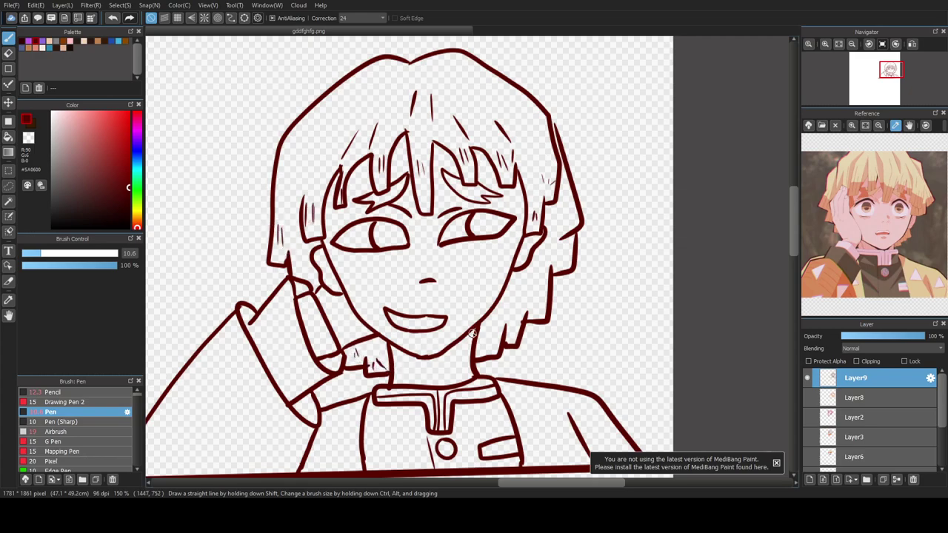
# Step: Add short strand ticks inside the stepped hair locks on the side away from the hand
pyautogui.moveTo(513, 309); pyautogui.dragTo(513, 320)
pyautogui.moveTo(517, 317); pyautogui.dragTo(516, 330)
pyautogui.moveTo(542, 298); pyautogui.dragTo(538, 319)
pyautogui.moveTo(569, 239); pyautogui.dragTo(564, 258)
pyautogui.moveTo(575, 191); pyautogui.dragTo(569, 210)
pyautogui.moveTo(570, 200); pyautogui.dragTo(564, 221)
# Step: Add pairs of short slanted strand ticks across the upper hair on both sides of the parting
pyautogui.moveTo(333, 98); pyautogui.dragTo(320, 127)
pyautogui.moveTo(342, 106); pyautogui.dragTo(331, 123)
pyautogui.moveTo(368, 92); pyautogui.dragTo(364, 105)
pyautogui.moveTo(377, 90); pyautogui.dragTo(372, 104)
pyautogui.moveTo(458, 77)
pyautogui.mouseDown()
pyautogui.moveTo(465, 101)
pyautogui.moveTo(501, 98)
pyautogui.mouseUp()
pyautogui.moveTo(505, 92); pyautogui.dragTo(517, 105)
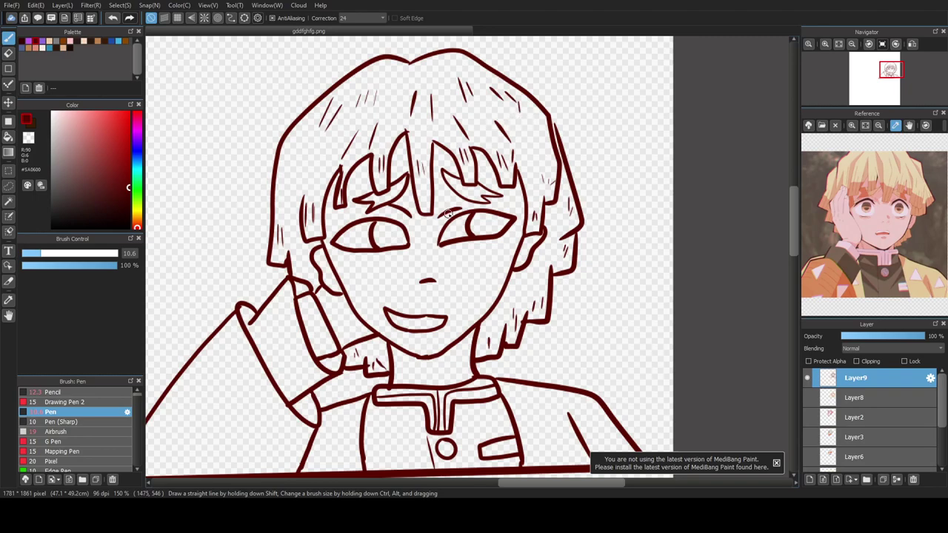
pyautogui.scroll(-3, 425, 247)
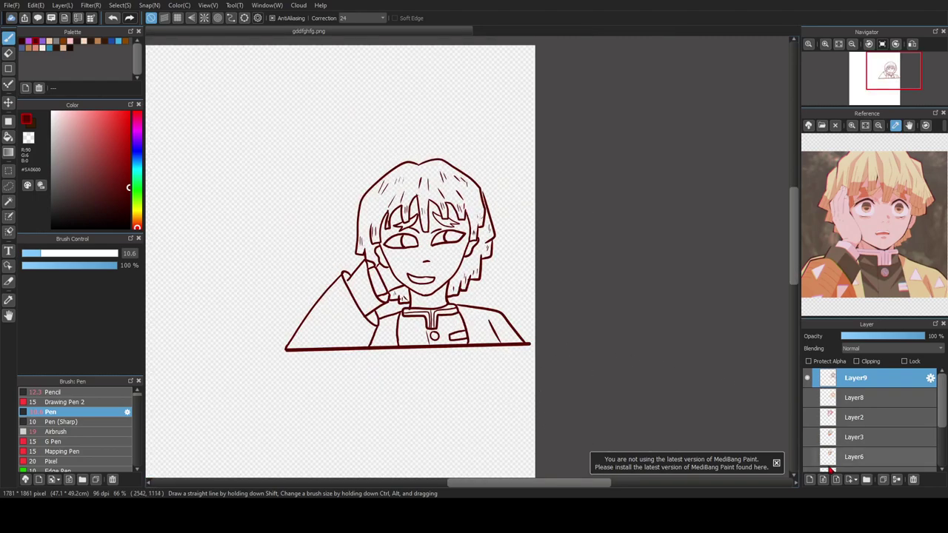
# Step: Add a new layer and place it directly below the Layer9 line art
pyautogui.click(809, 479)
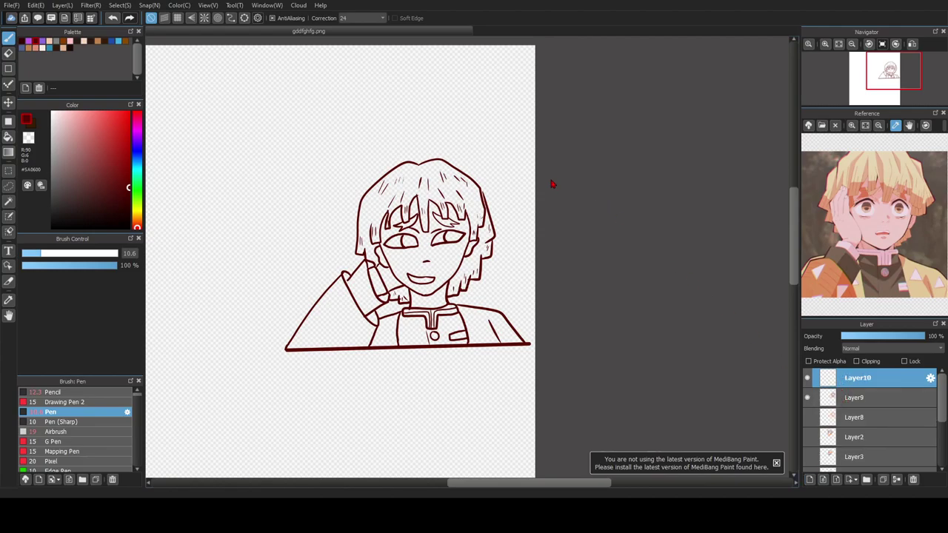
pyautogui.moveTo(856, 378); pyautogui.dragTo(860, 413)
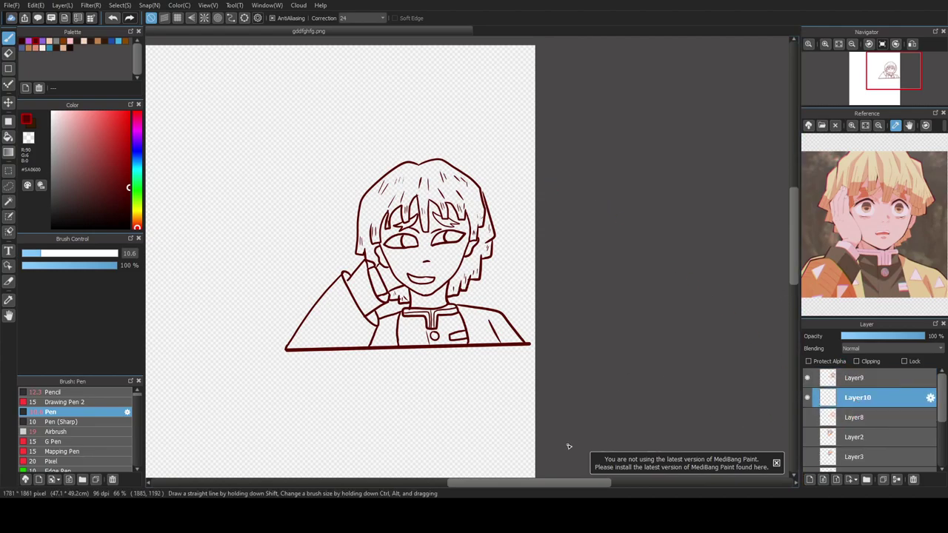
pyautogui.moveTo(589, 490); pyautogui.dragTo(570, 488)
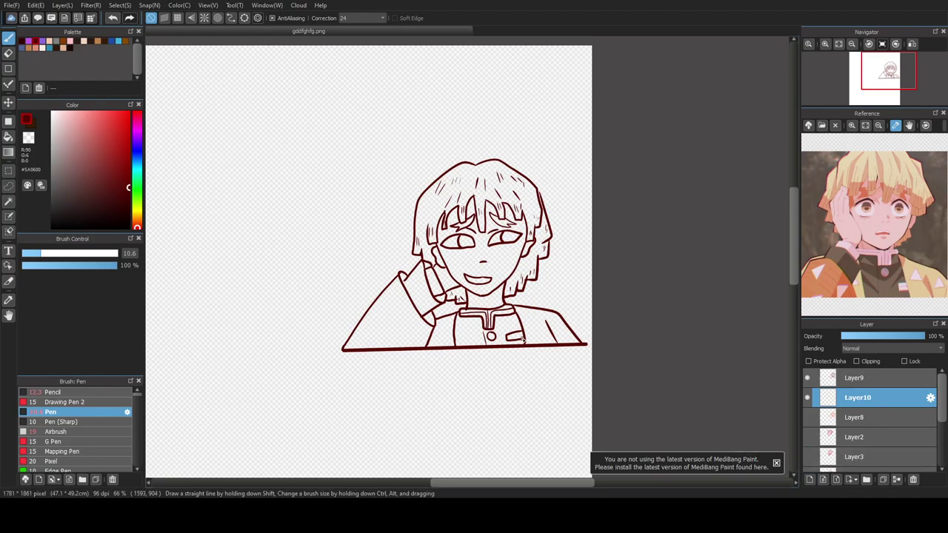
# Step: Show Layer1 and Layer7 briefly to check the line art against the colour wheel, and hide both again
pyautogui.scroll(-4, 925, 403)
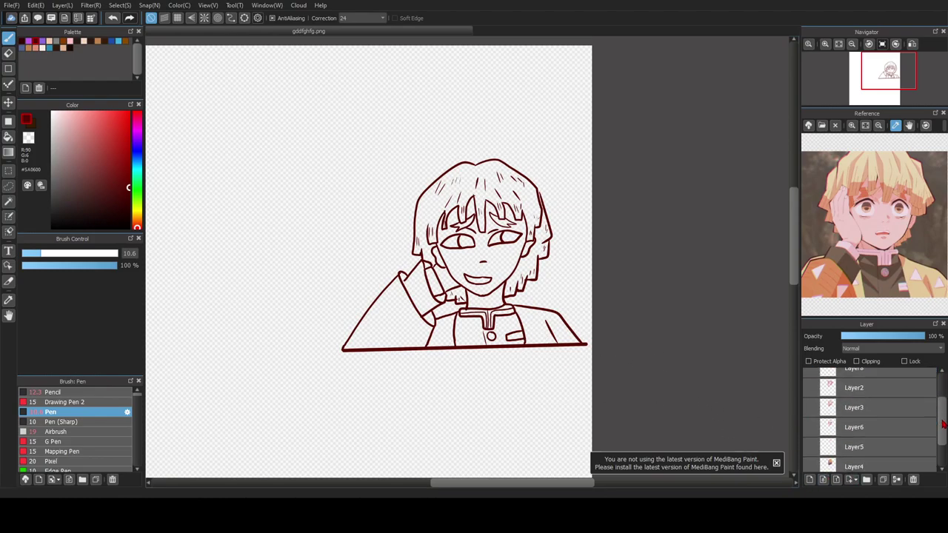
pyautogui.click(810, 464)
pyautogui.click(808, 443)
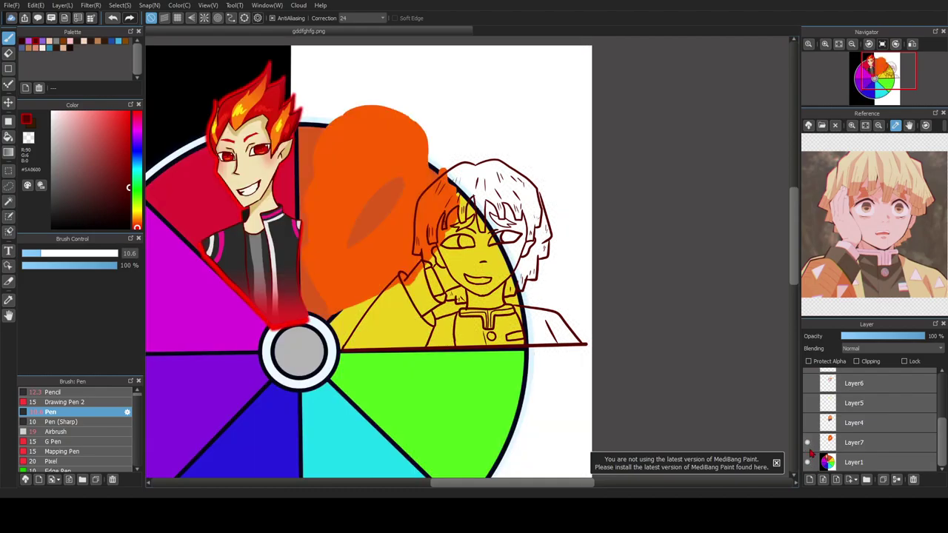
pyautogui.click(808, 446)
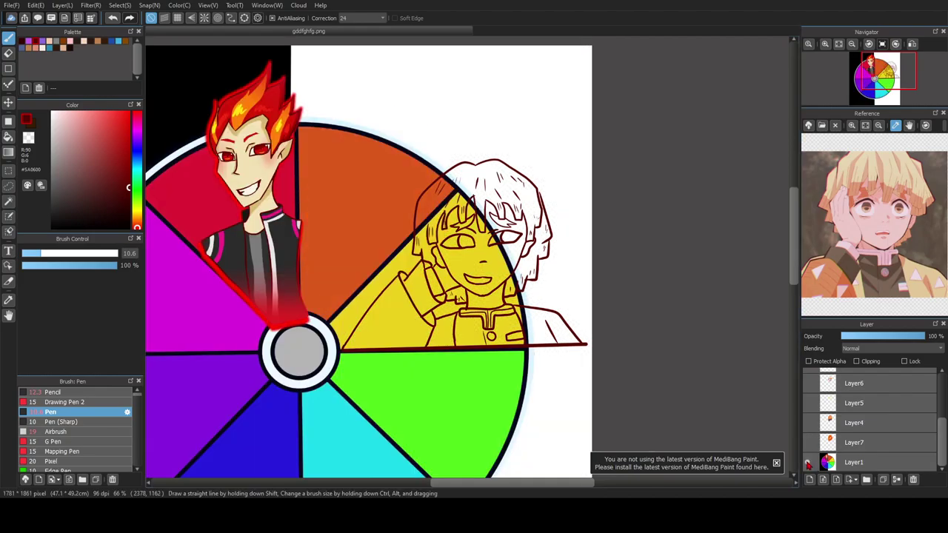
pyautogui.click(808, 464)
pyautogui.scroll(4, 942, 384)
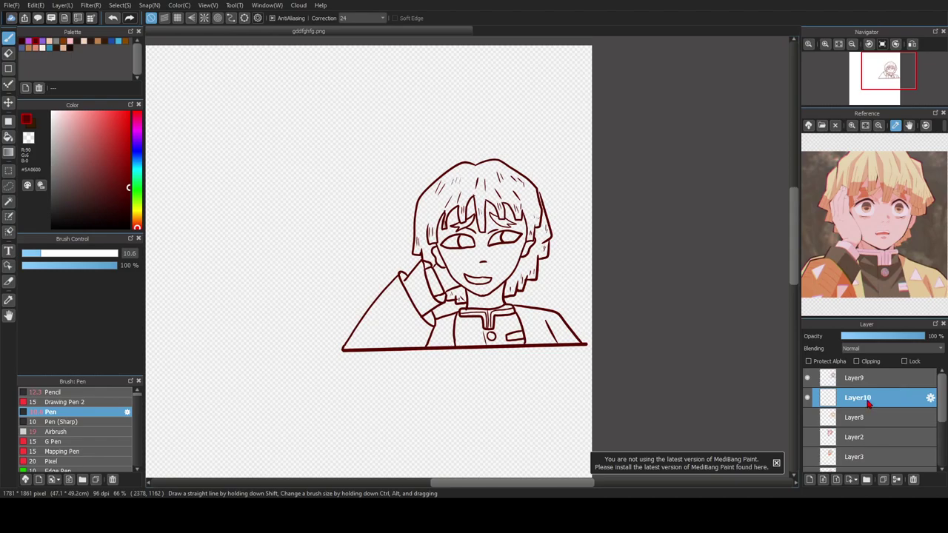
# Step: Fill the face, hand, neck and both ears on Layer10 with the light skin tone #F5DAC4
pyautogui.scroll(4, 496, 206)
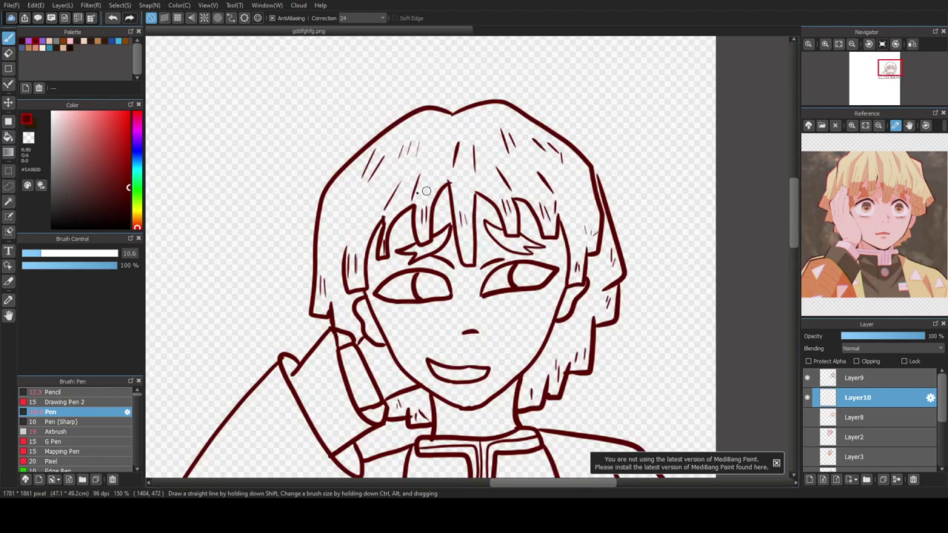
pyautogui.click(49, 44)
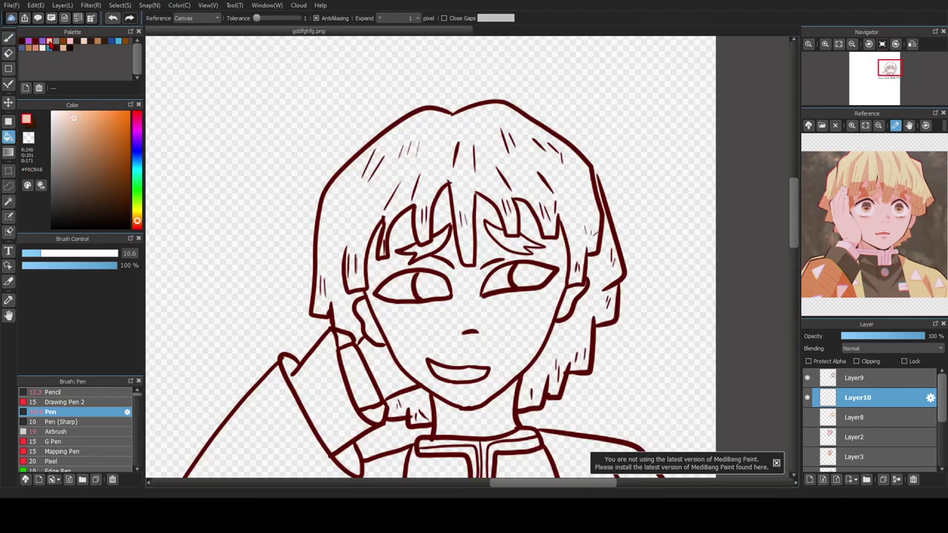
pyautogui.moveTo(72, 119); pyautogui.dragTo(66, 117)
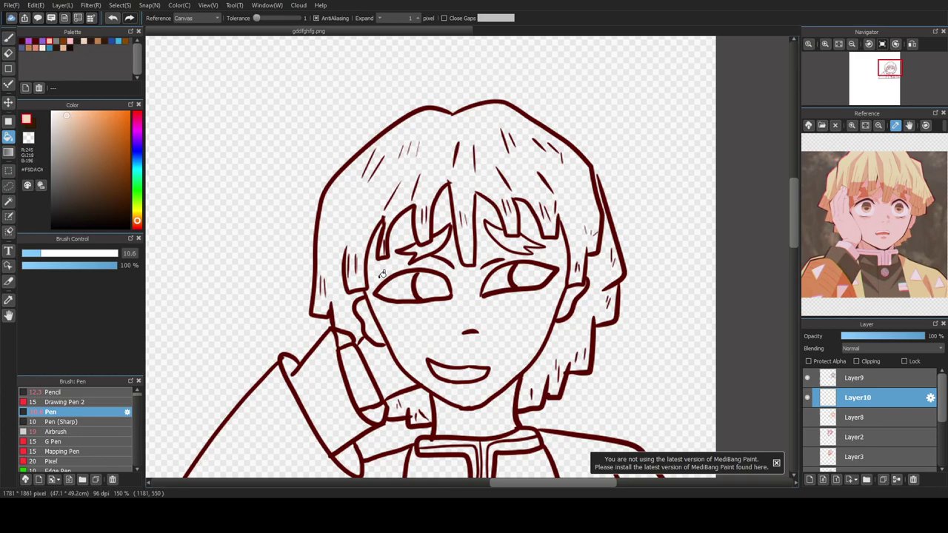
pyautogui.click(415, 330)
pyautogui.click(397, 366)
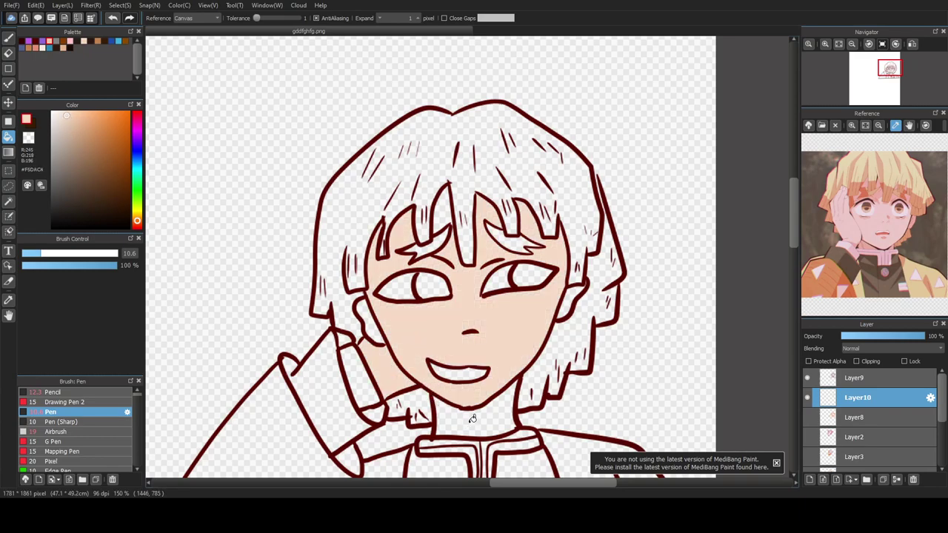
pyautogui.click(470, 420)
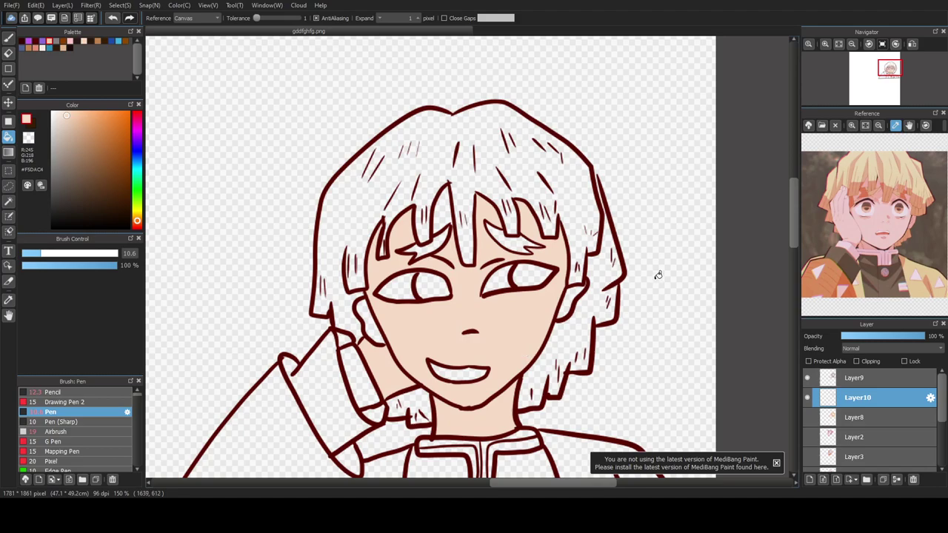
pyautogui.moveTo(793, 233); pyautogui.dragTo(792, 243)
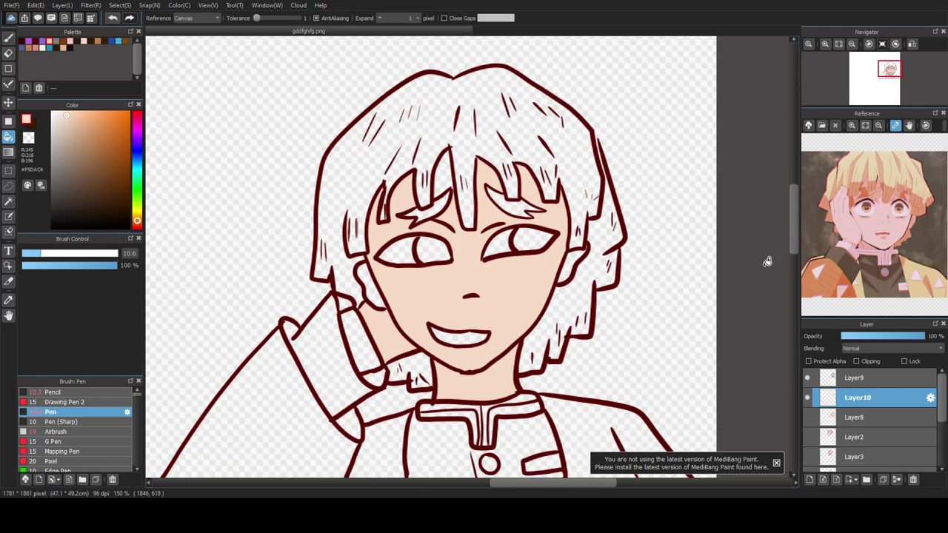
pyautogui.click(378, 296)
pyautogui.click(571, 255)
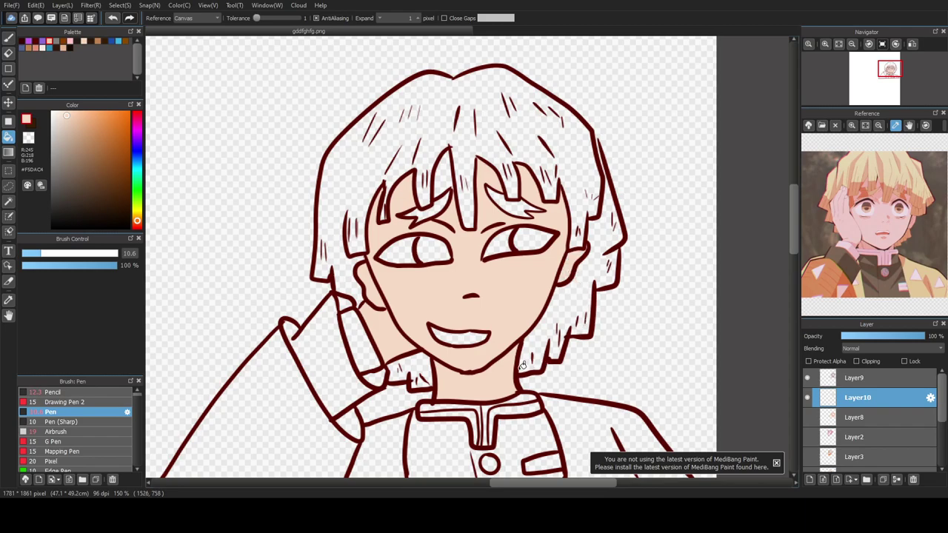
# Step: Fill the band by the hand off-white #F5EFEA and the raised arm's wide cuff, including its lower corner, dark grey #353535
pyautogui.moveTo(64, 133); pyautogui.dragTo(56, 117)
pyautogui.moveTo(56, 183); pyautogui.dragTo(50, 206)
pyautogui.click(327, 336)
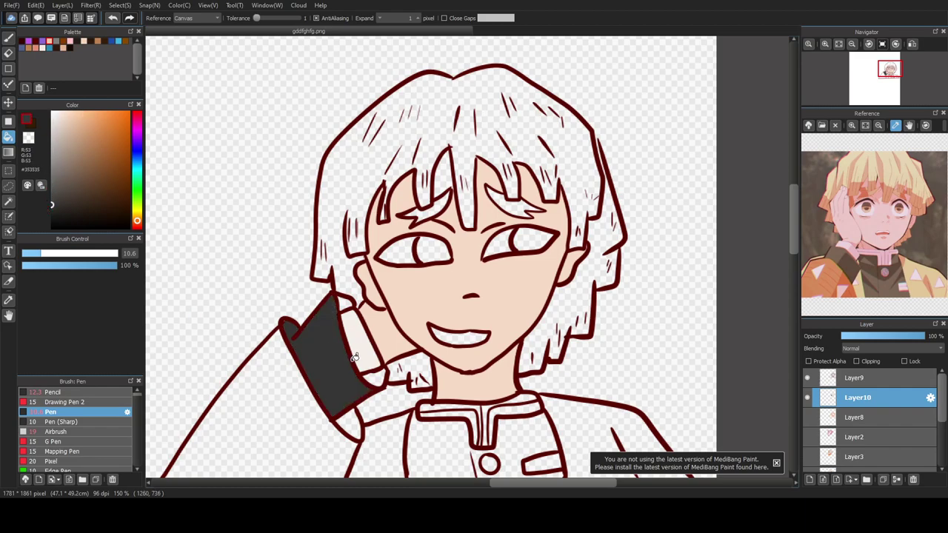
pyautogui.click(356, 413)
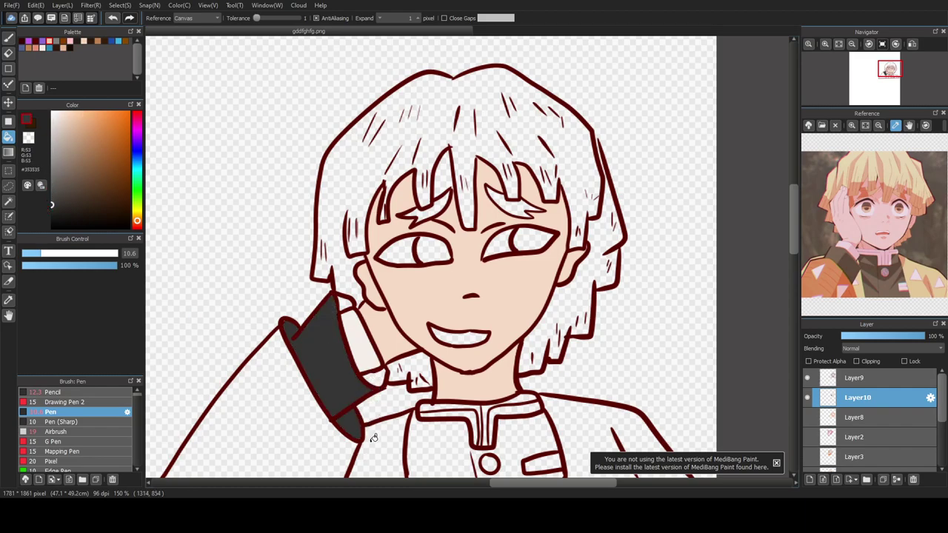
# Step: Fill the small cuff areas at both ends of the off-white band with near-black #111111
pyautogui.click(51, 221)
pyautogui.click(352, 302)
pyautogui.click(374, 375)
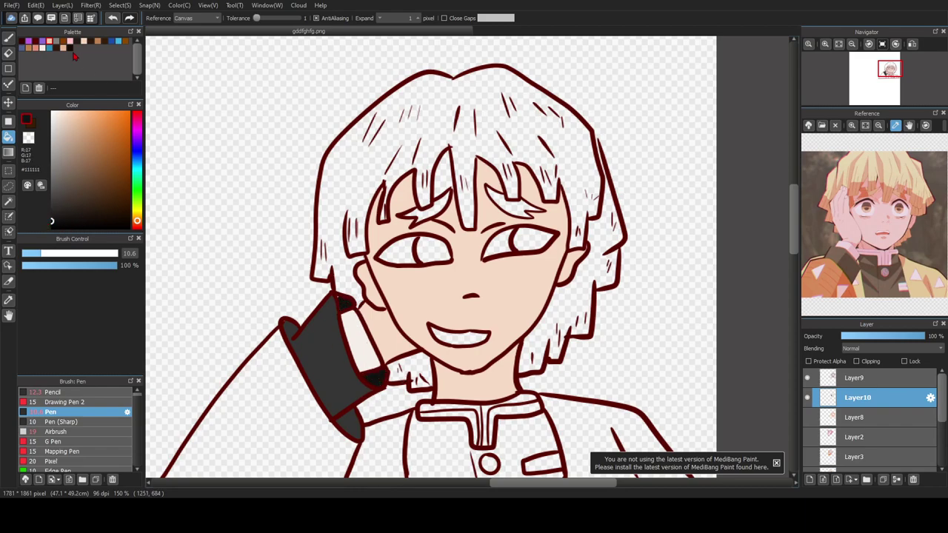
# Step: Sample the cuff's dark grey and fill the uniform front below the collar with it
pyautogui.click(8, 36)
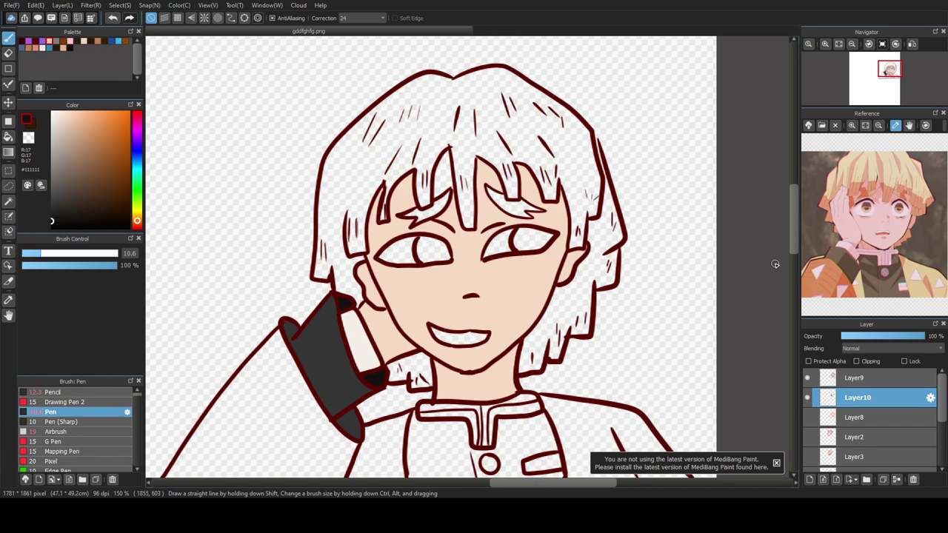
pyautogui.scroll(-3, 795, 240)
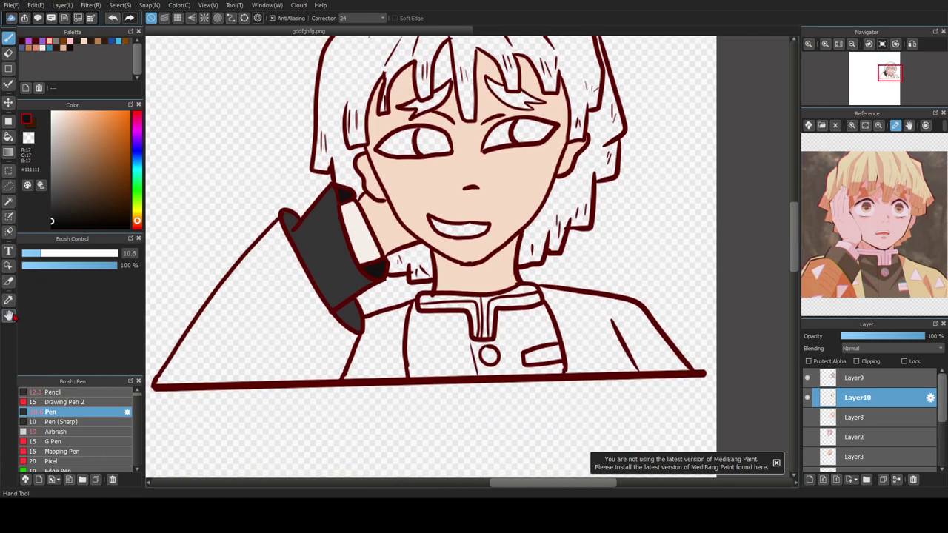
pyautogui.press('i')
pyautogui.click(313, 269)
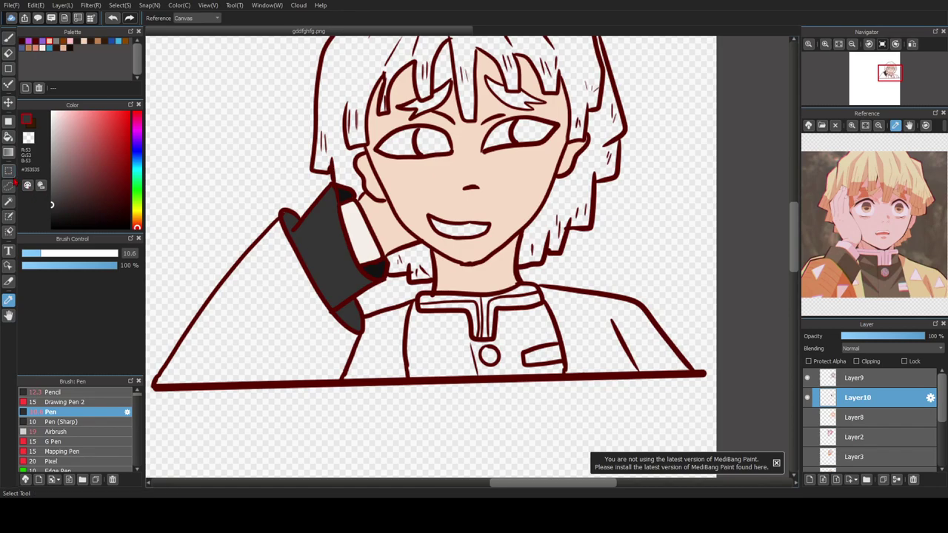
pyautogui.press('g')
pyautogui.click(441, 352)
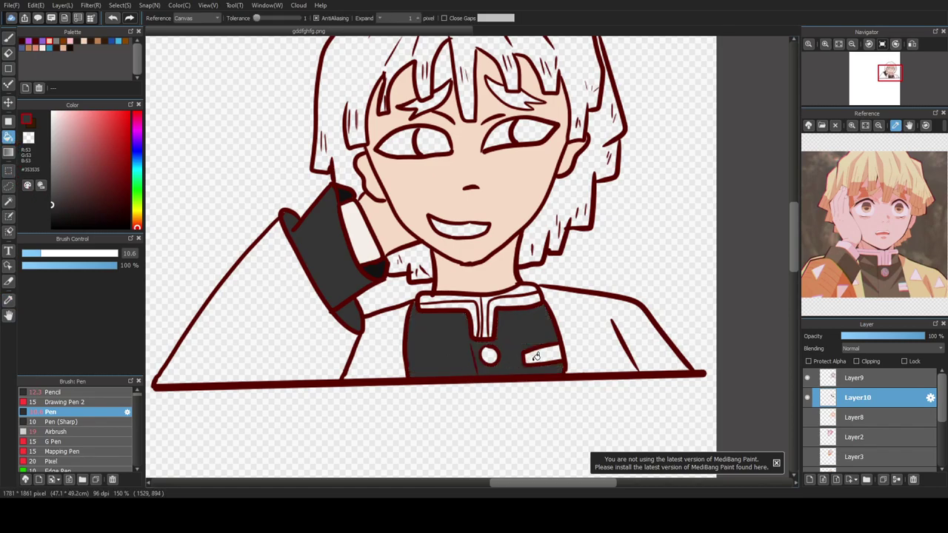
# Step: Fill the raised sleeve and both sides of the outer coat with yellow #FFD100
pyautogui.scroll(2, 798, 252)
pyautogui.scroll(1, 798, 251)
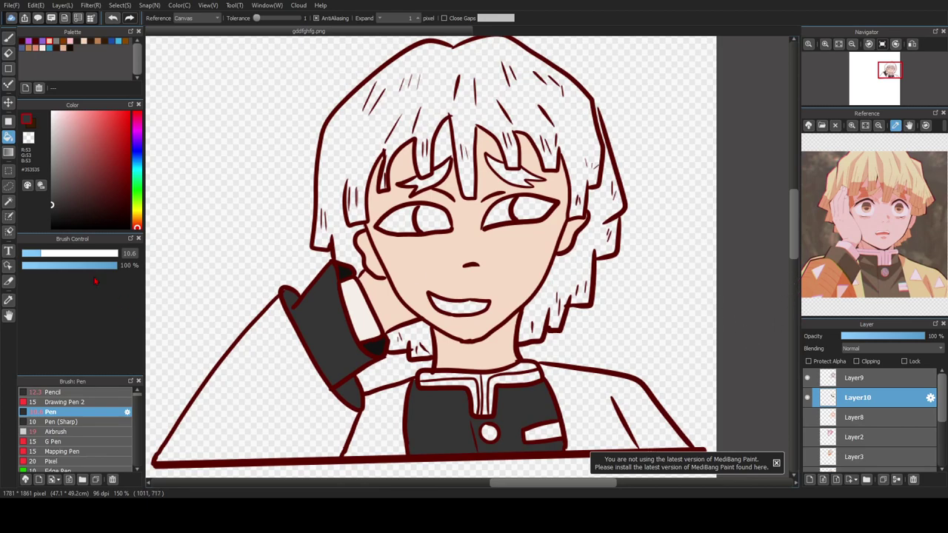
pyautogui.moveTo(137, 224); pyautogui.dragTo(139, 218)
pyautogui.moveTo(133, 172); pyautogui.dragTo(141, 118)
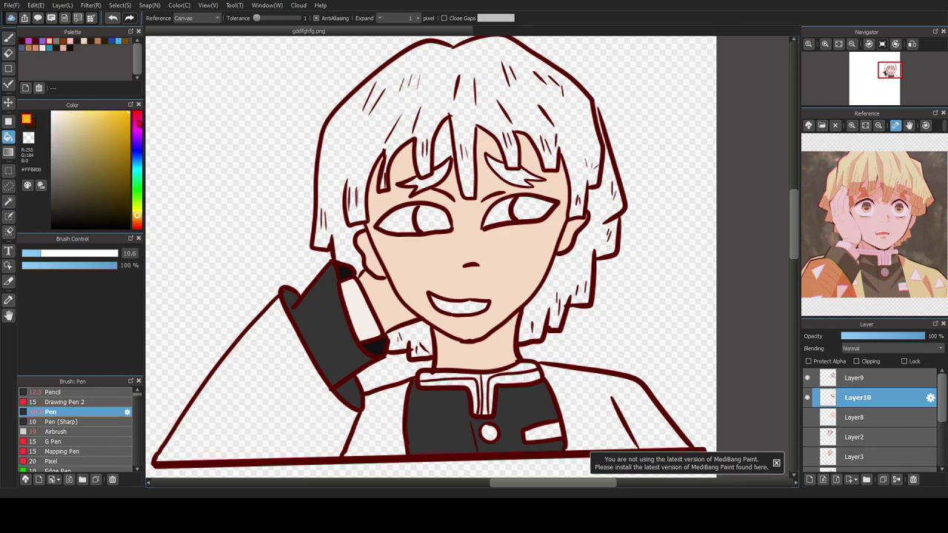
pyautogui.moveTo(137, 222); pyautogui.dragTo(137, 218)
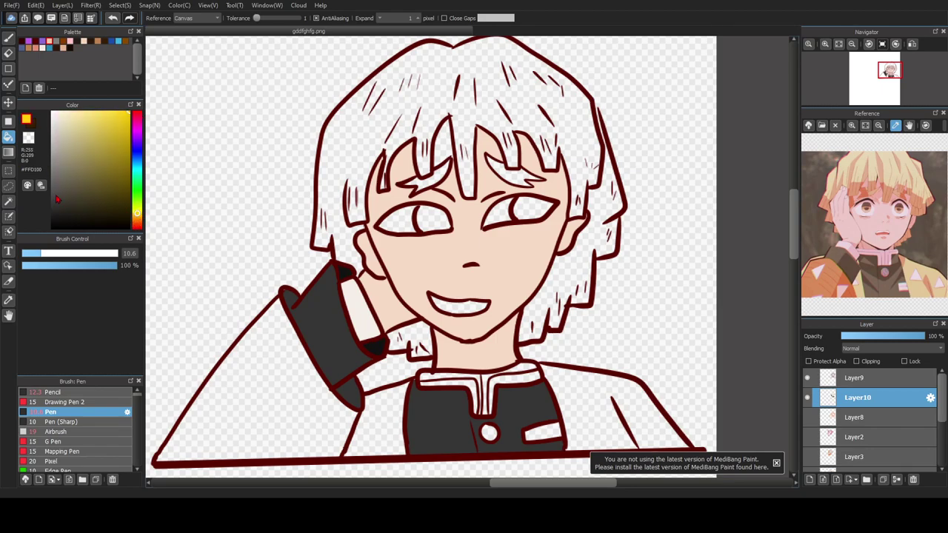
pyautogui.click(299, 410)
pyautogui.click(372, 425)
pyautogui.click(590, 400)
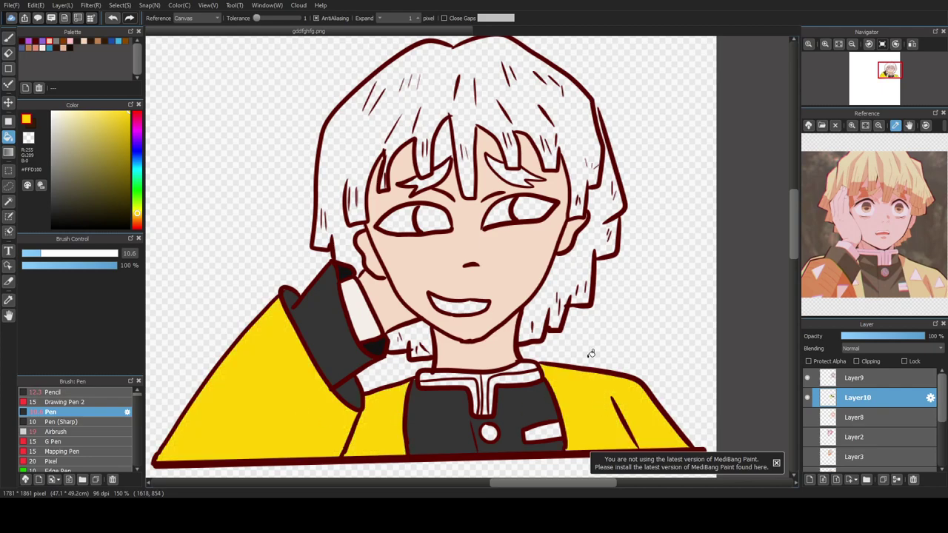
# Step: Fill the hair and both eyebrows with the same yellow and brush over the unfilled sliver at the hair's outer edge
pyautogui.click(603, 252)
pyautogui.click(584, 142)
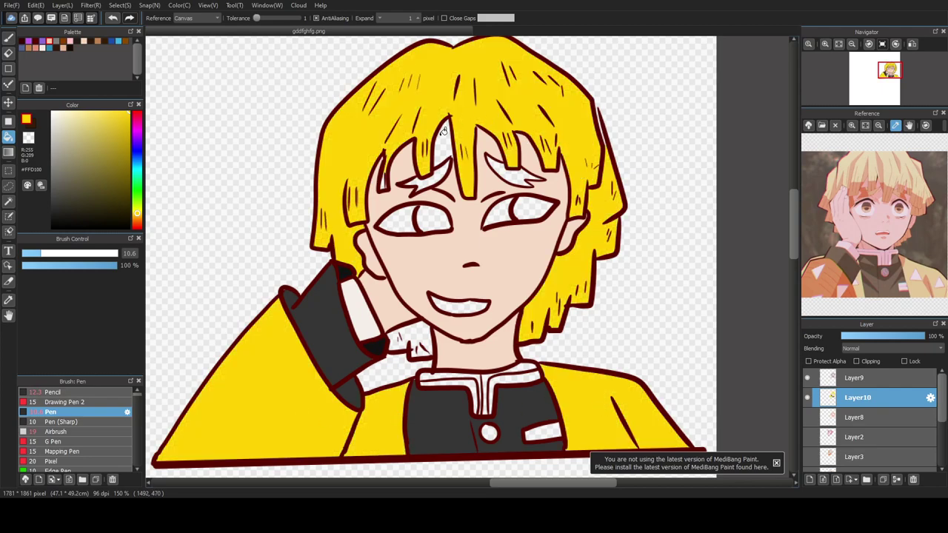
pyautogui.click(429, 177)
pyautogui.click(504, 170)
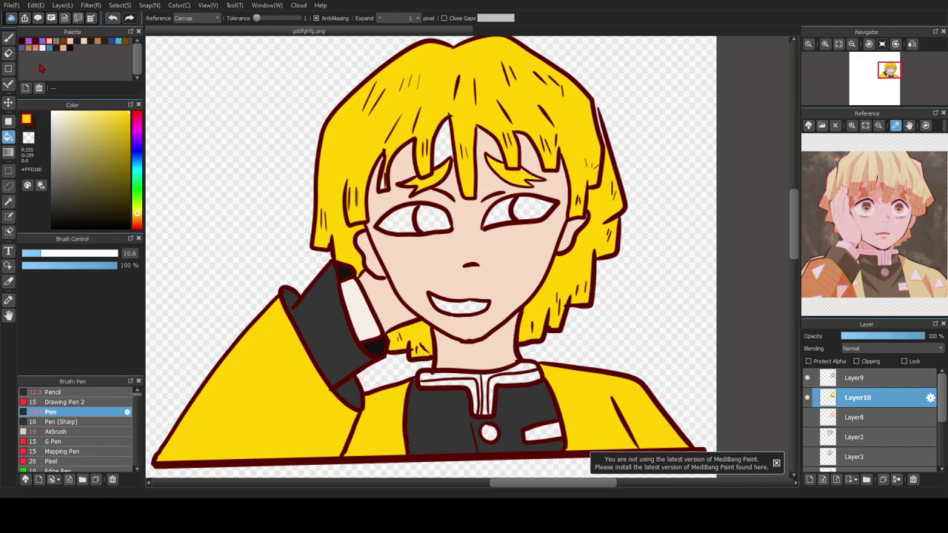
pyautogui.press('b')
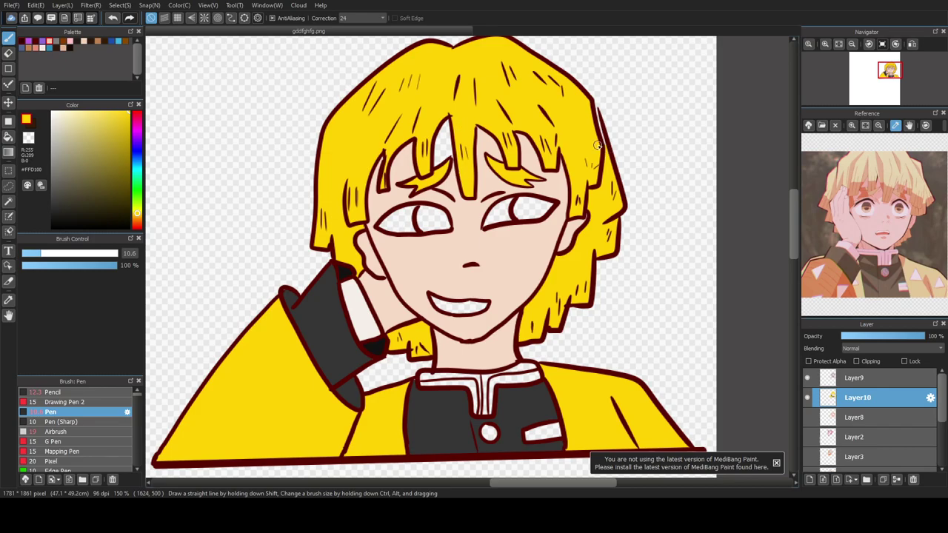
pyautogui.moveTo(597, 112)
pyautogui.mouseDown()
pyautogui.moveTo(602, 143)
pyautogui.moveTo(600, 128)
pyautogui.mouseUp()
# Step: Sample the face's skin tone and fill the blank forehead gap between the central bangs with it
pyautogui.click(8, 299)
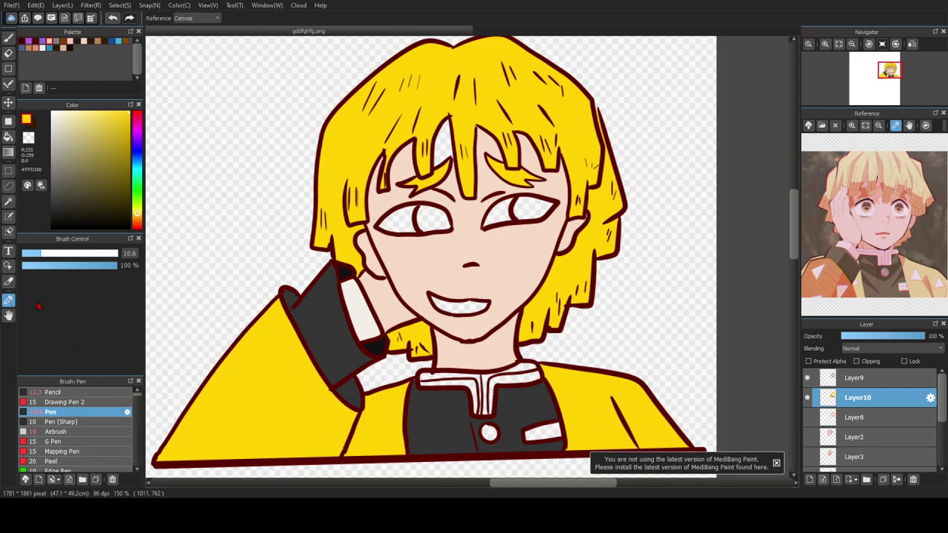
pyautogui.click(426, 274)
pyautogui.click(8, 136)
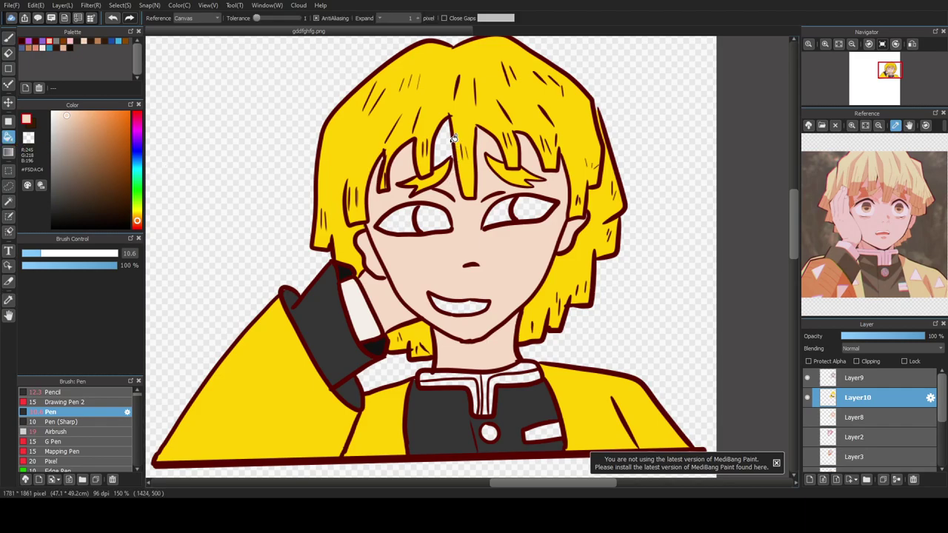
pyautogui.click(449, 166)
# Step: Sample the yellow from the hair and fill both irises with it
pyautogui.click(8, 299)
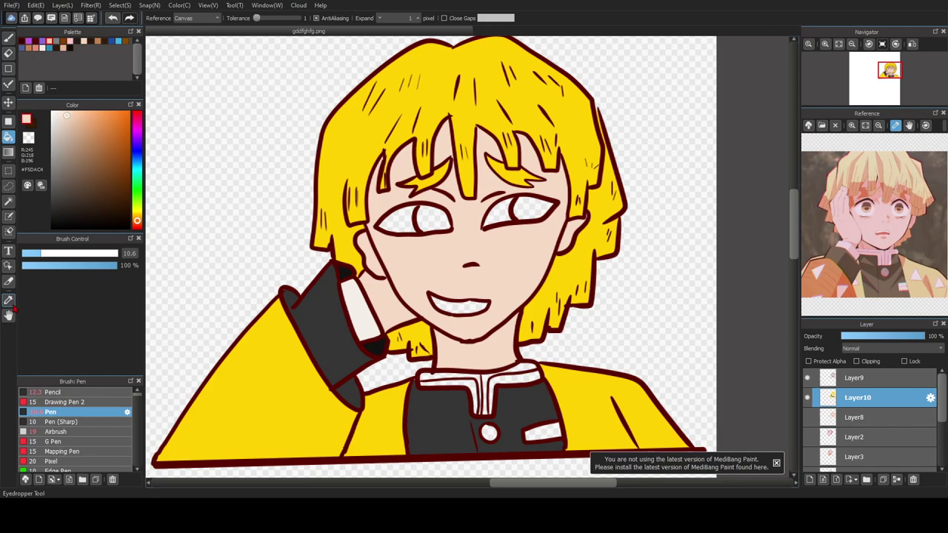
pyautogui.click(335, 180)
pyautogui.click(9, 137)
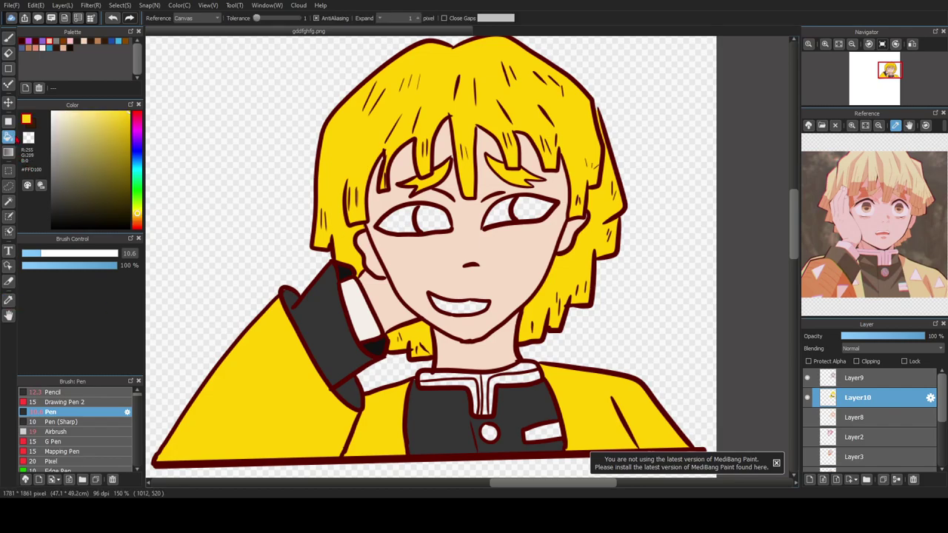
pyautogui.click(438, 216)
pyautogui.click(531, 210)
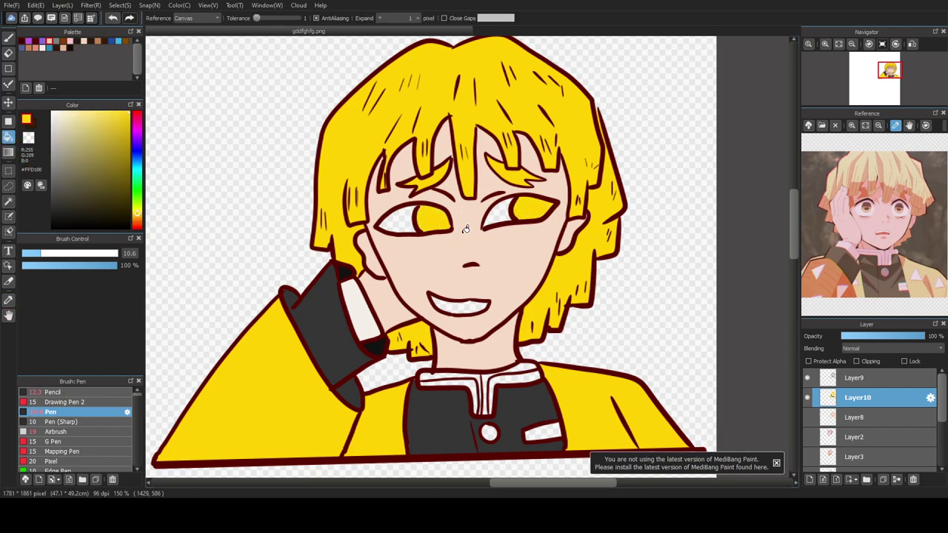
# Step: Sample the cuff's off-white #F5EFEA and fill the eye whites, the collar bands and the round button with it
pyautogui.scroll(-1, 463, 279)
pyautogui.scroll(1, 476, 328)
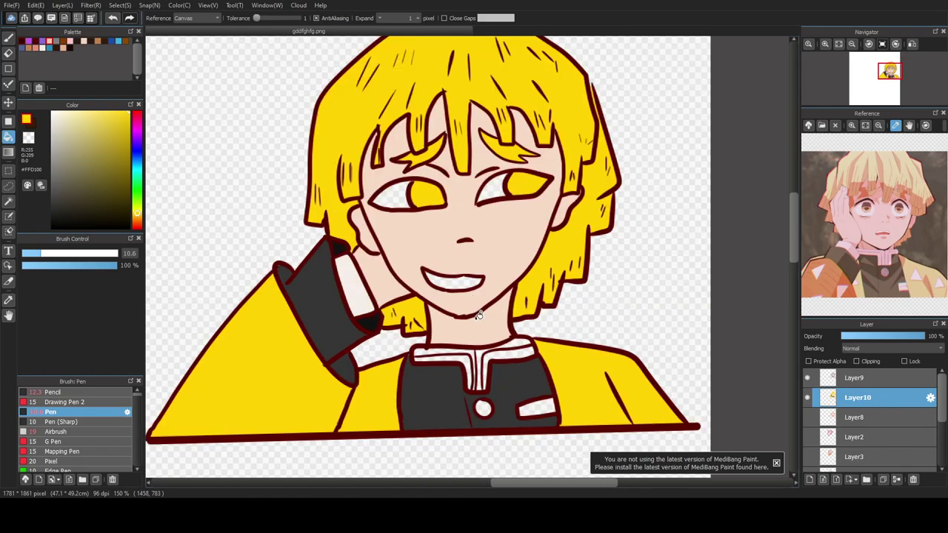
pyautogui.click(8, 300)
pyautogui.click(368, 297)
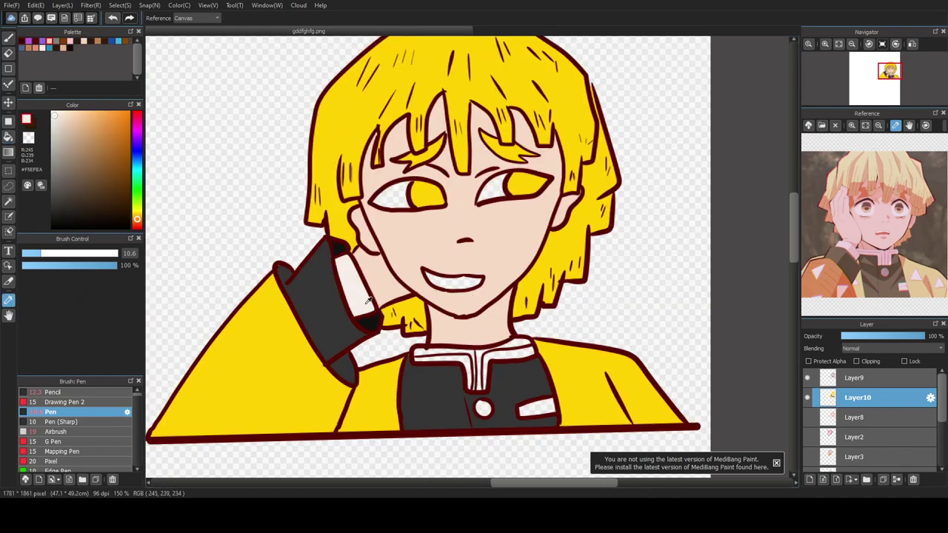
pyautogui.click(8, 137)
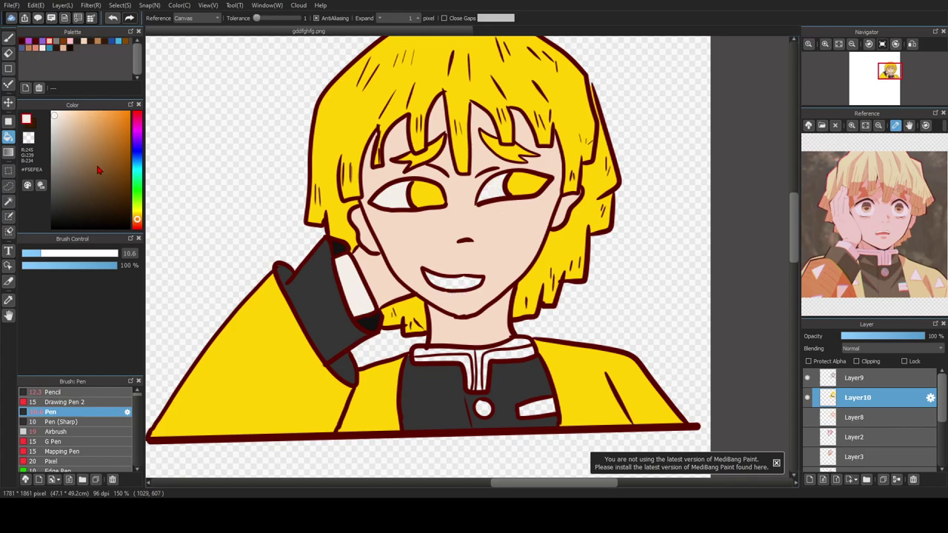
pyautogui.scroll(2, 480, 387)
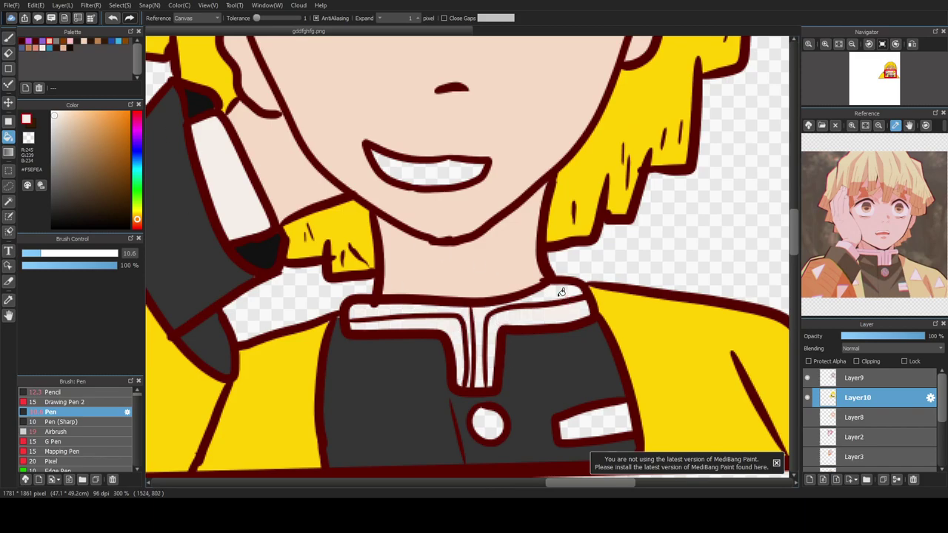
# Step: Brush the blank chest-pocket patch on the dark uniform with the same off-white
pyautogui.click(9, 37)
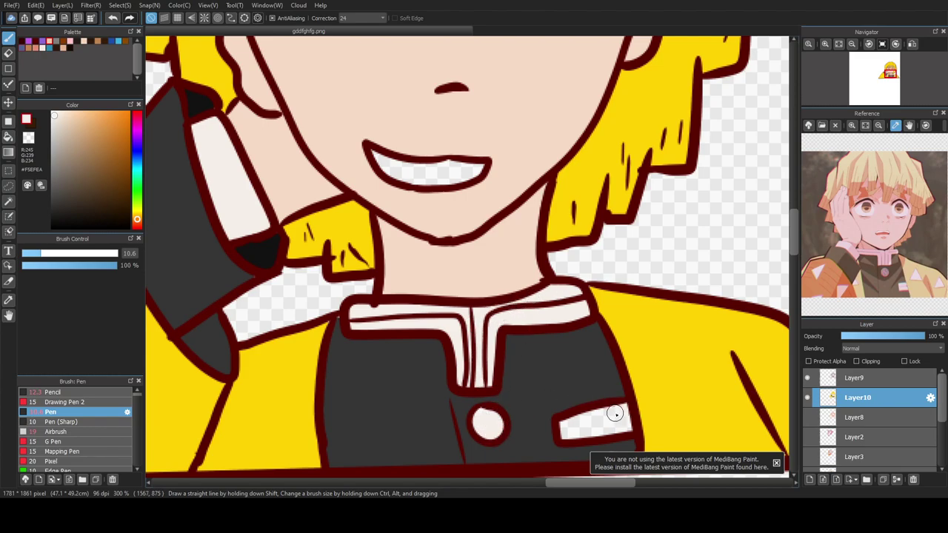
pyautogui.moveTo(570, 428)
pyautogui.mouseDown()
pyautogui.moveTo(610, 434)
pyautogui.moveTo(563, 430)
pyautogui.moveTo(624, 407)
pyautogui.moveTo(620, 425)
pyautogui.mouseUp()
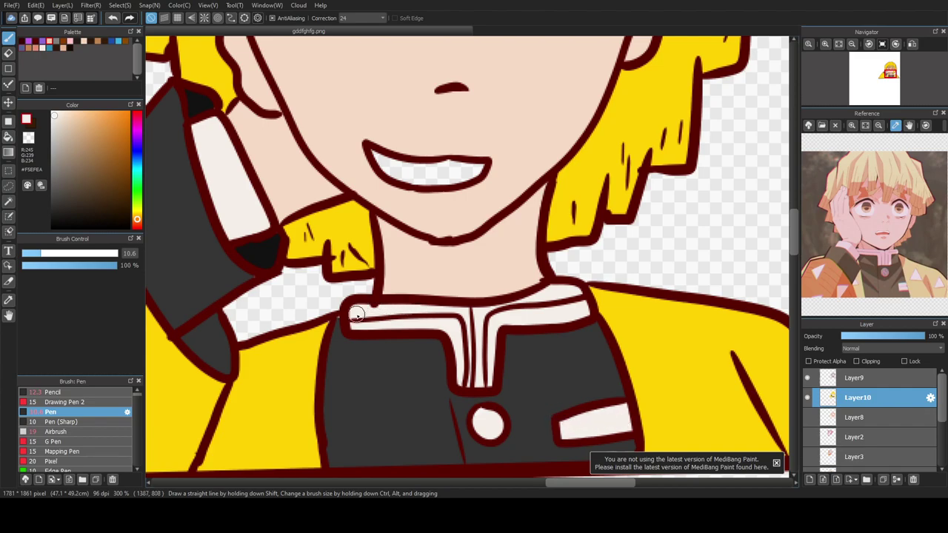
pyautogui.scroll(-2, 383, 323)
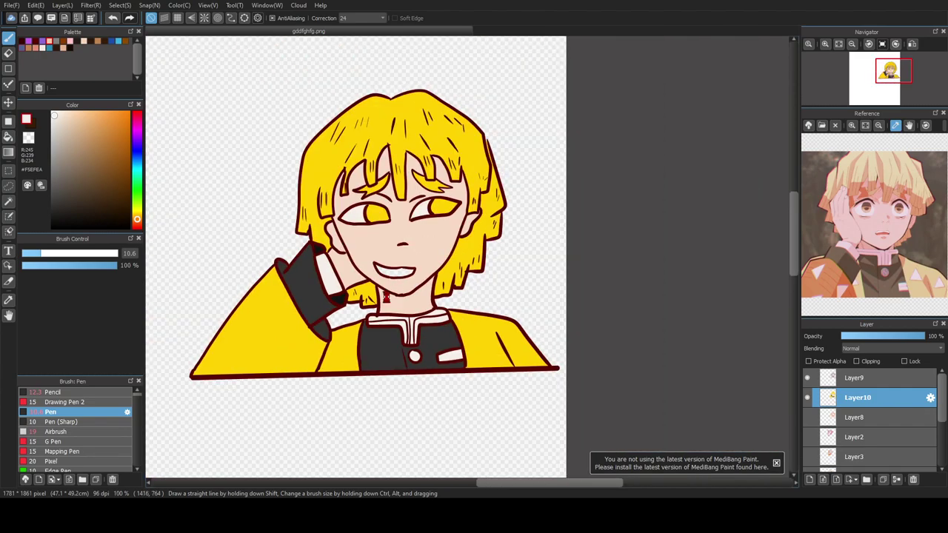
# Step: Paint the mouth interior pink #D6807E and add a lighter pink #F5D5D4 for the teeth and lower mouth
pyautogui.scroll(2, 386, 297)
pyautogui.click(69, 43)
pyautogui.click(84, 131)
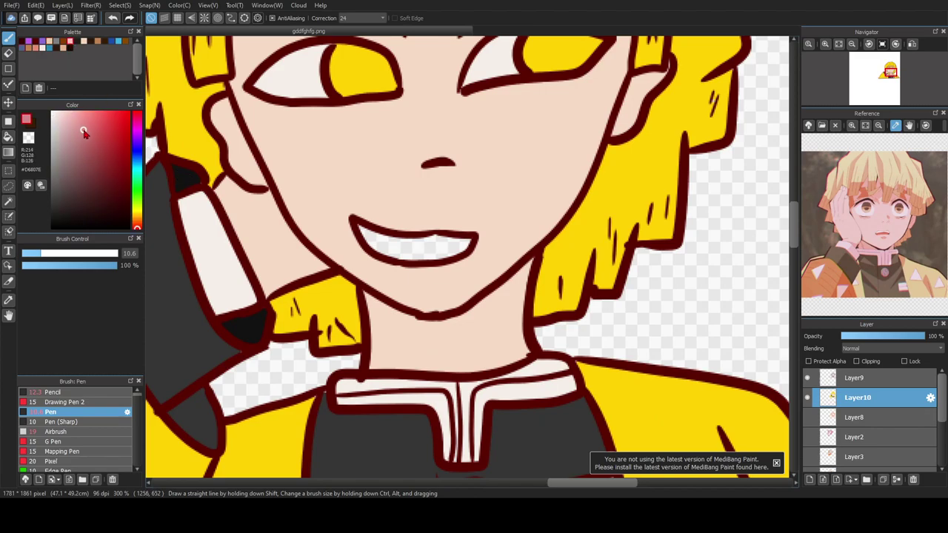
pyautogui.moveTo(363, 231)
pyautogui.mouseDown()
pyautogui.moveTo(454, 241)
pyautogui.moveTo(370, 230)
pyautogui.moveTo(402, 255)
pyautogui.moveTo(467, 244)
pyautogui.moveTo(459, 252)
pyautogui.moveTo(451, 233)
pyautogui.moveTo(390, 242)
pyautogui.moveTo(386, 235)
pyautogui.moveTo(454, 240)
pyautogui.moveTo(380, 230)
pyautogui.moveTo(391, 259)
pyautogui.moveTo(452, 258)
pyautogui.mouseUp()
pyautogui.click(62, 116)
pyautogui.scroll(-4, 431, 241)
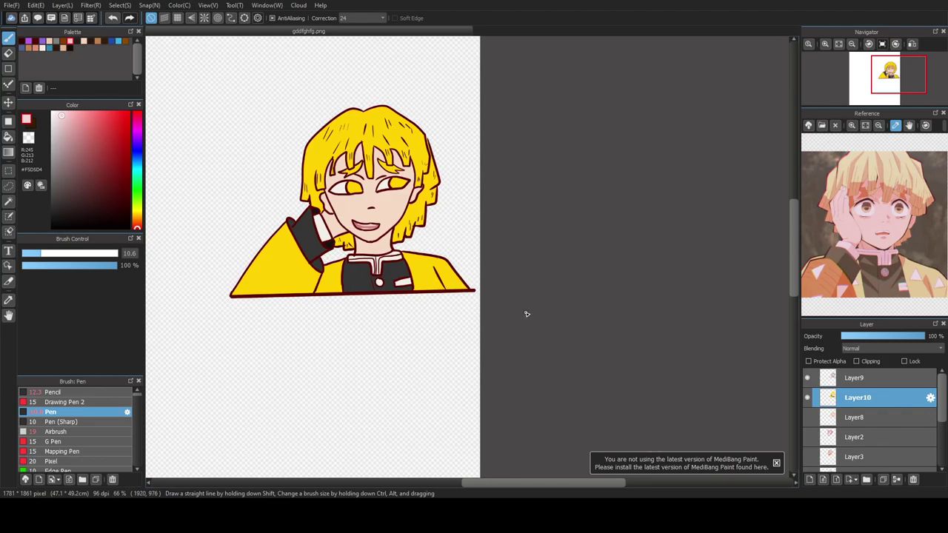
pyautogui.scroll(1, 347, 202)
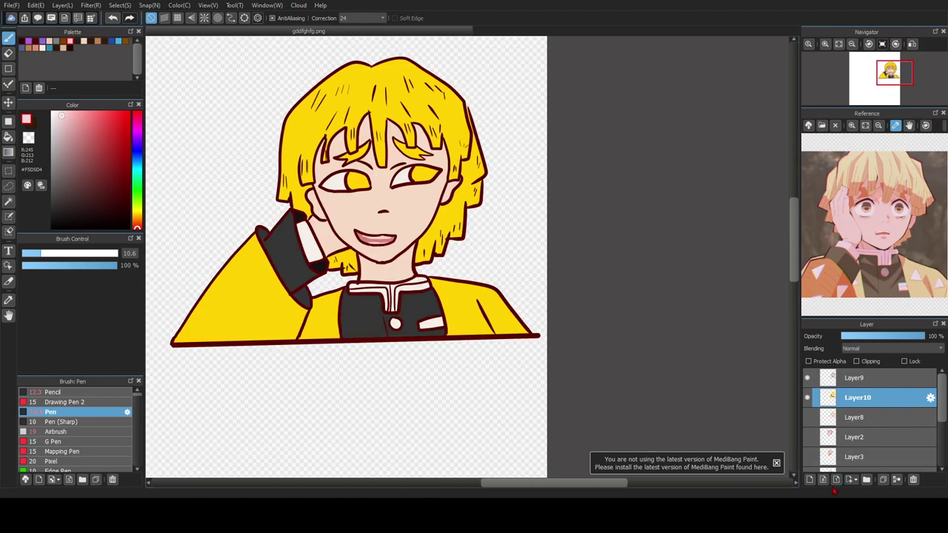
# Step: Add a new layer directly above Layer10 and set its blending mode to Multiply
pyautogui.click(809, 479)
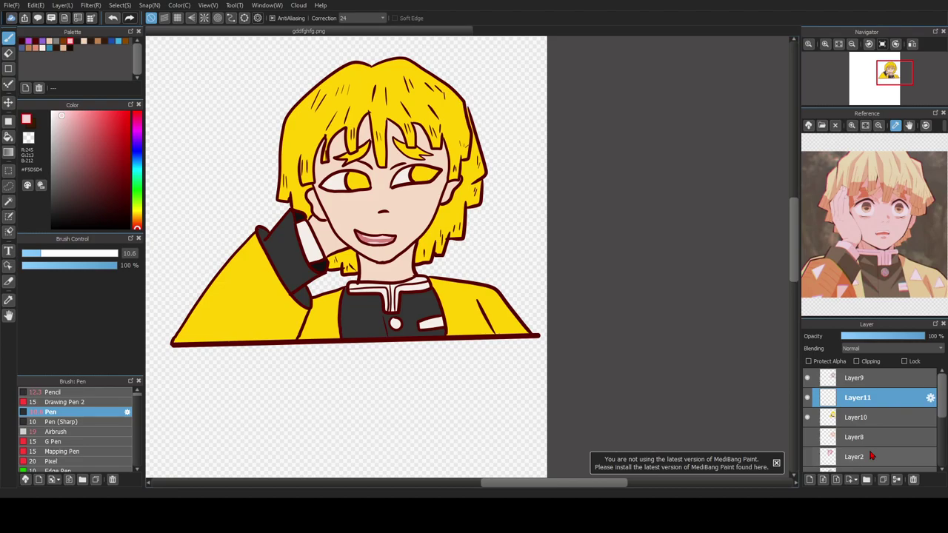
pyautogui.click(870, 348)
pyautogui.click(871, 368)
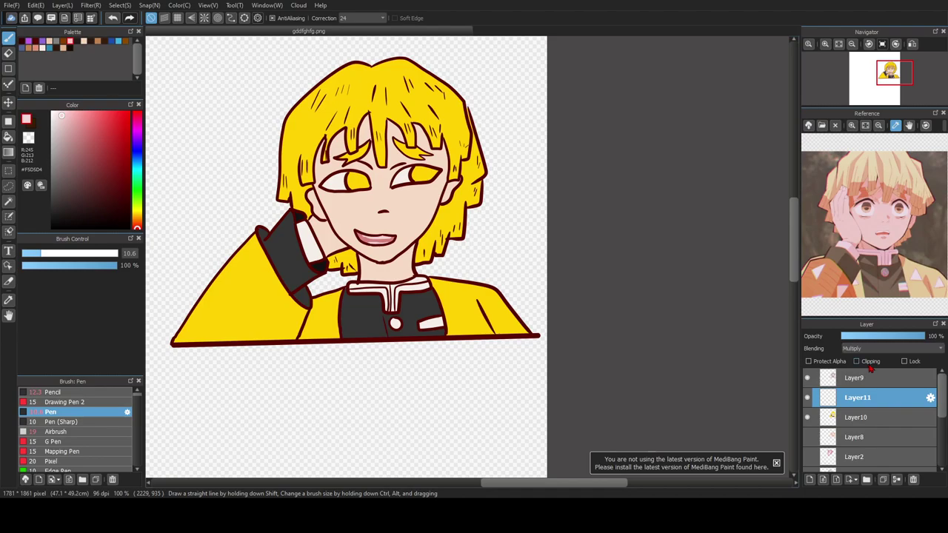
# Step: Sample the face's skin tone, darken it to #E4C4AA and brush a shadow line across the forehead below the bangs
pyautogui.scroll(1, 400, 167)
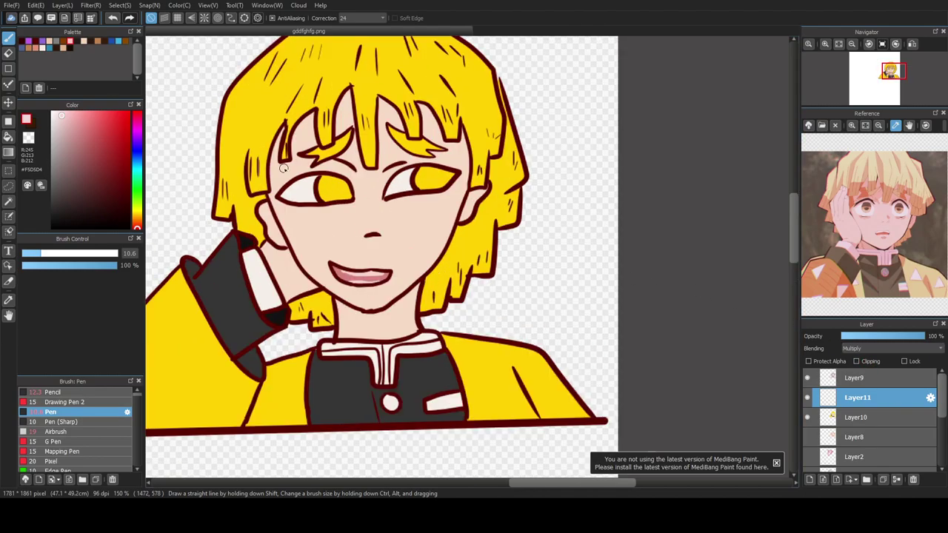
pyautogui.click(8, 299)
pyautogui.click(309, 223)
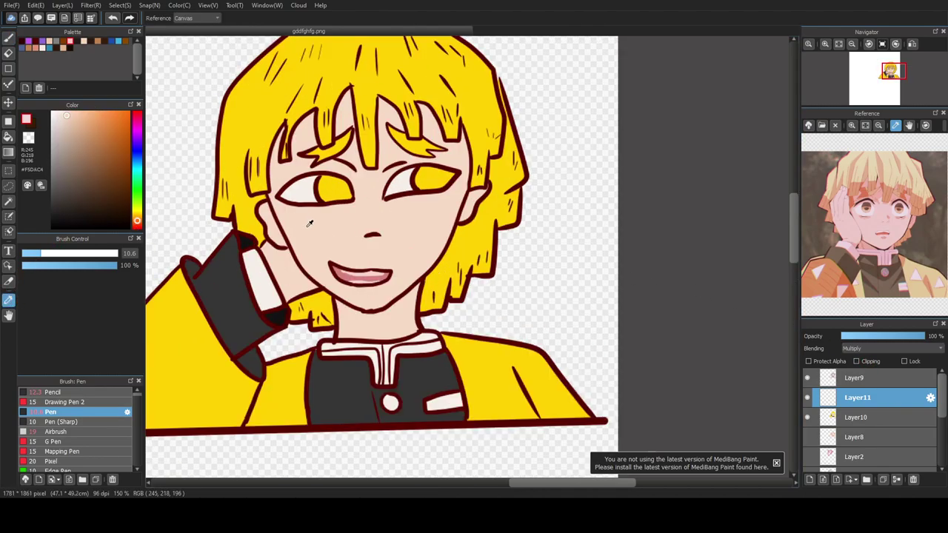
pyautogui.click(71, 123)
pyautogui.press('b')
pyautogui.moveTo(274, 146)
pyautogui.mouseDown()
pyautogui.moveTo(271, 188)
pyautogui.moveTo(288, 181)
pyautogui.moveTo(267, 159)
pyautogui.moveTo(285, 171)
pyautogui.moveTo(274, 185)
pyautogui.moveTo(311, 158)
pyautogui.mouseUp()
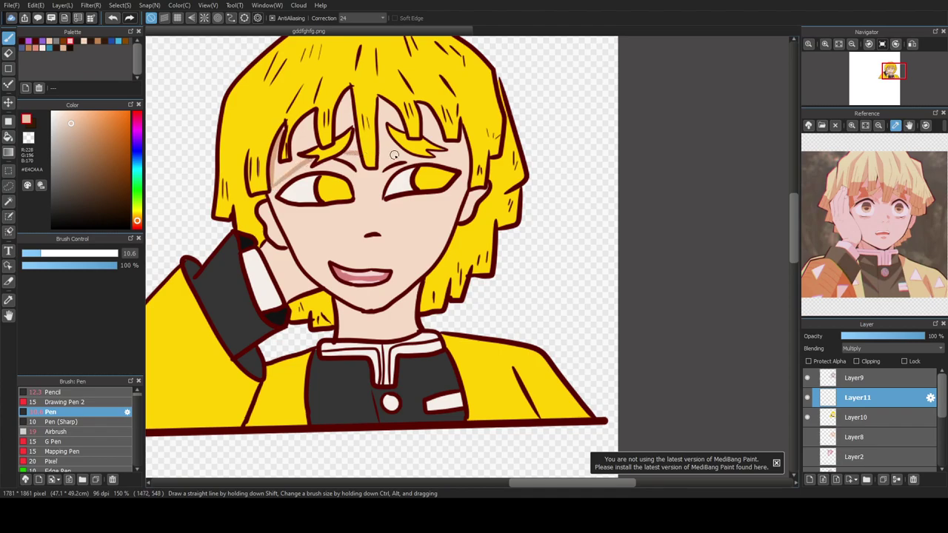
pyautogui.moveTo(377, 155)
pyautogui.mouseDown()
pyautogui.moveTo(469, 168)
pyautogui.moveTo(391, 146)
pyautogui.mouseUp()
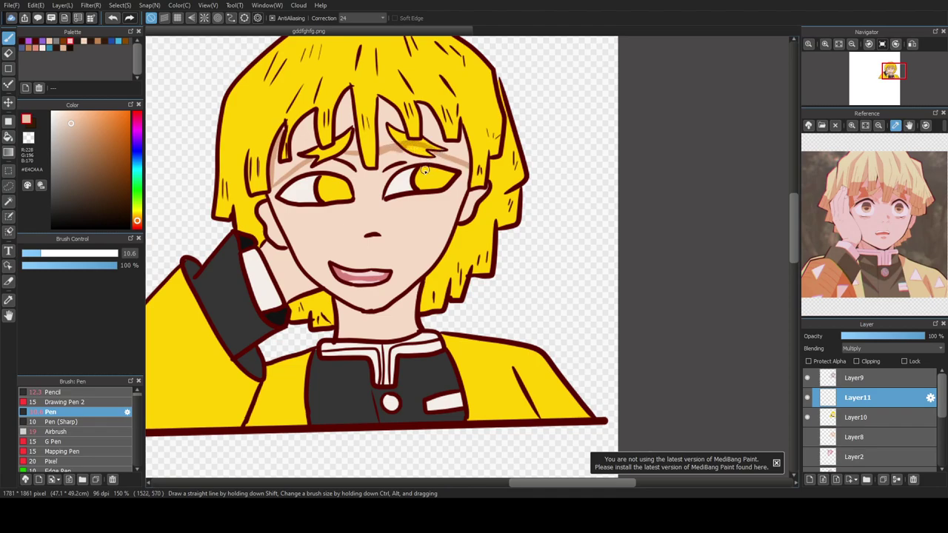
# Step: Hide the Multiply layer and paint the outer halves of both eyebrows orange #F07E22 on Layer10
pyautogui.click(859, 417)
pyautogui.click(807, 398)
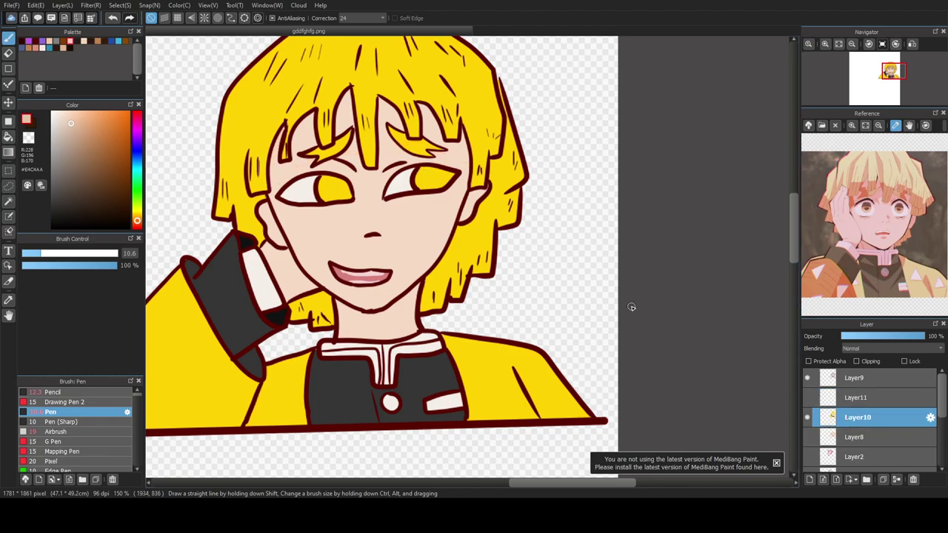
pyautogui.click(8, 299)
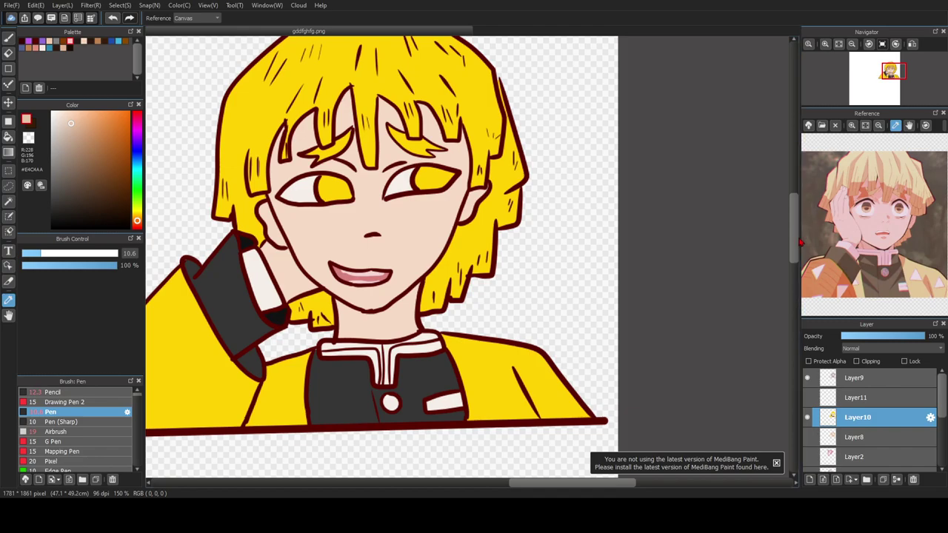
pyautogui.scroll(2, 597, 211)
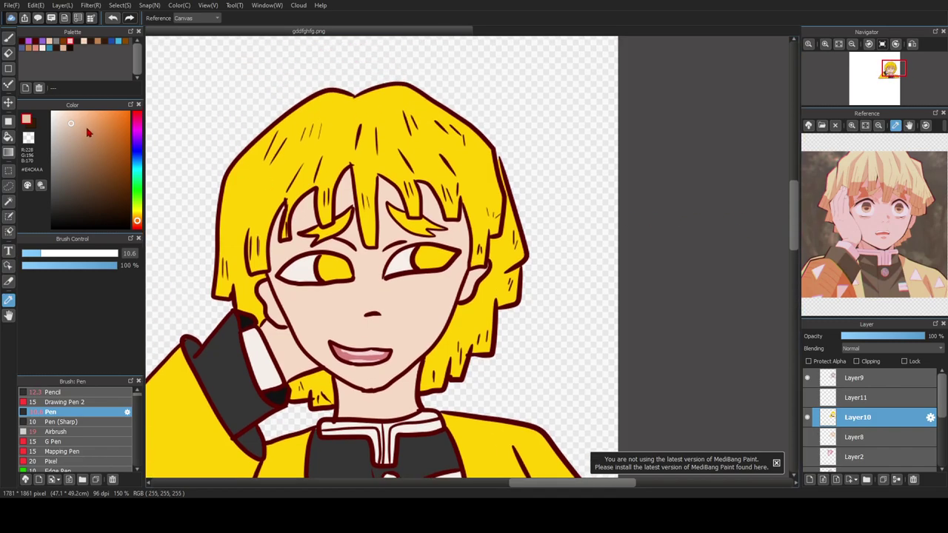
pyautogui.moveTo(96, 132); pyautogui.dragTo(120, 118)
pyautogui.hotkey('ctrl', '+')
pyautogui.press('b')
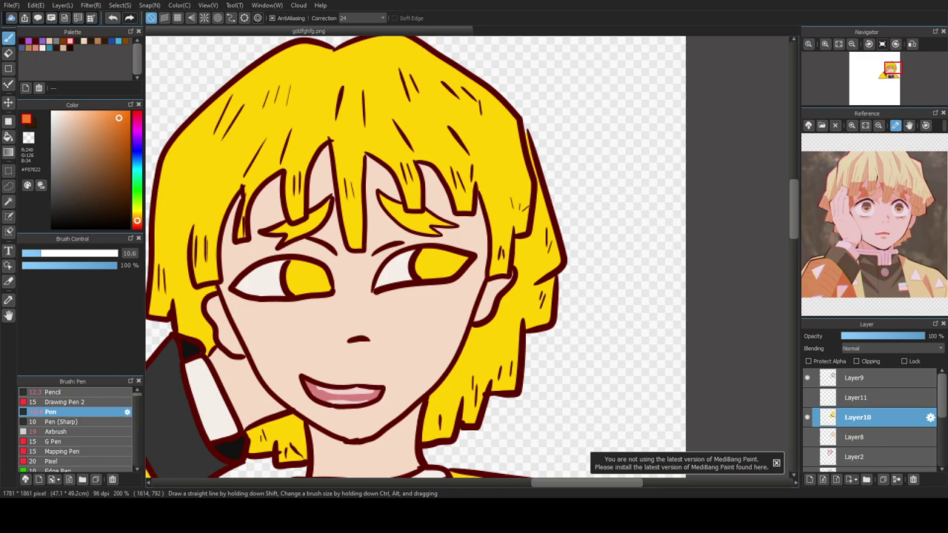
pyautogui.hotkey('ctrl', '+')
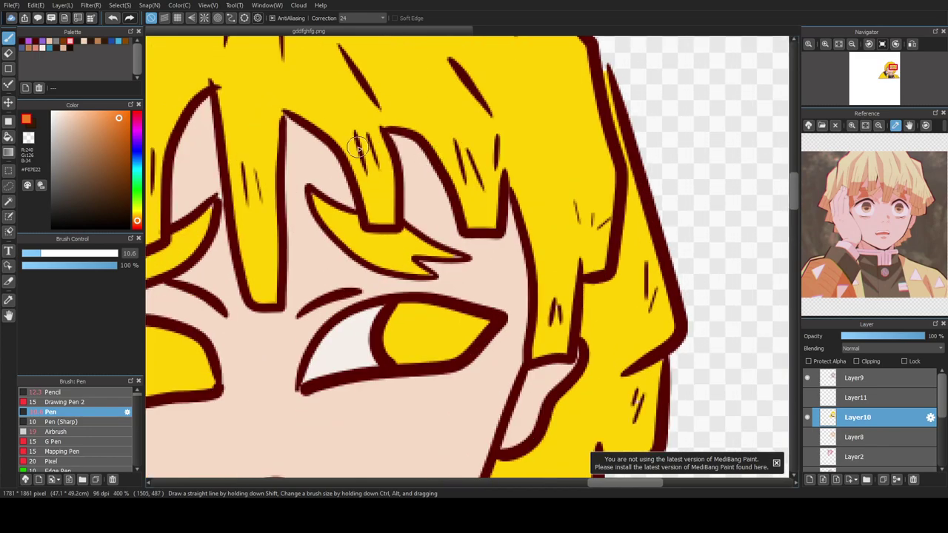
pyautogui.moveTo(370, 244)
pyautogui.mouseDown()
pyautogui.moveTo(418, 273)
pyautogui.moveTo(407, 256)
pyautogui.moveTo(453, 254)
pyautogui.moveTo(391, 237)
pyautogui.moveTo(402, 253)
pyautogui.mouseUp()
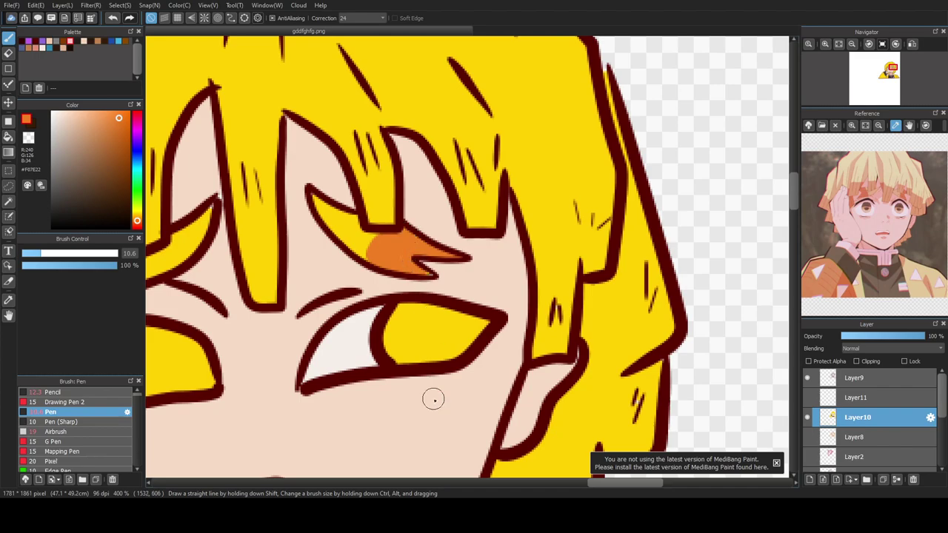
pyautogui.moveTo(607, 483); pyautogui.dragTo(573, 483)
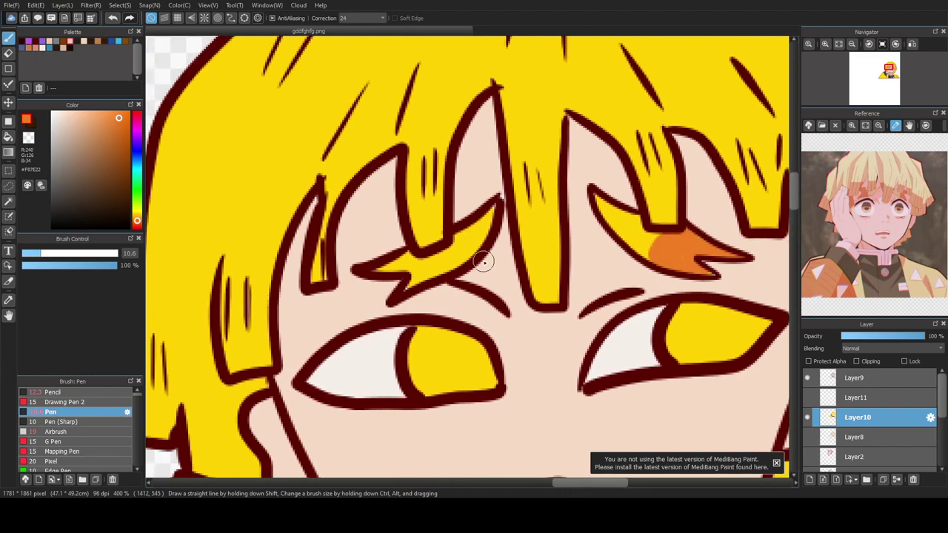
pyautogui.moveTo(435, 255)
pyautogui.mouseDown()
pyautogui.moveTo(407, 288)
pyautogui.moveTo(421, 272)
pyautogui.moveTo(382, 268)
pyautogui.moveTo(406, 255)
pyautogui.moveTo(430, 270)
pyautogui.mouseUp()
# Step: Paint the tips of the five bangs hanging over the forehead with the same orange
pyautogui.moveTo(323, 216)
pyautogui.mouseDown()
pyautogui.moveTo(319, 276)
pyautogui.moveTo(322, 264)
pyautogui.mouseUp()
pyautogui.moveTo(404, 184)
pyautogui.mouseDown()
pyautogui.moveTo(437, 179)
pyautogui.moveTo(439, 237)
pyautogui.moveTo(419, 244)
pyautogui.moveTo(413, 193)
pyautogui.moveTo(421, 190)
pyautogui.moveTo(429, 218)
pyautogui.mouseUp()
pyautogui.moveTo(541, 204)
pyautogui.mouseDown()
pyautogui.moveTo(520, 212)
pyautogui.moveTo(560, 208)
pyautogui.moveTo(552, 305)
pyautogui.moveTo(533, 303)
pyautogui.moveTo(522, 219)
pyautogui.moveTo(540, 230)
pyautogui.moveTo(544, 300)
pyautogui.moveTo(527, 217)
pyautogui.moveTo(543, 257)
pyautogui.moveTo(540, 222)
pyautogui.mouseUp()
pyautogui.moveTo(644, 170)
pyautogui.mouseDown()
pyautogui.moveTo(672, 169)
pyautogui.moveTo(663, 219)
pyautogui.moveTo(641, 168)
pyautogui.moveTo(662, 216)
pyautogui.moveTo(653, 171)
pyautogui.mouseUp()
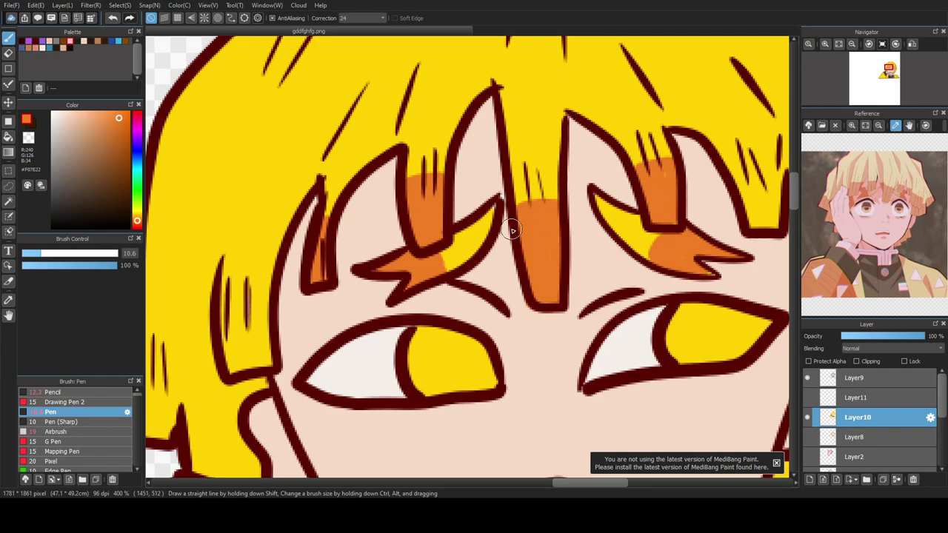
pyautogui.scroll(-5, 511, 229)
pyautogui.scroll(4, 600, 249)
pyautogui.moveTo(530, 194)
pyautogui.mouseDown()
pyautogui.moveTo(564, 192)
pyautogui.moveTo(554, 236)
pyautogui.moveTo(540, 235)
pyautogui.moveTo(529, 208)
pyautogui.moveTo(532, 196)
pyautogui.moveTo(556, 206)
pyautogui.moveTo(550, 223)
pyautogui.moveTo(540, 220)
pyautogui.moveTo(542, 194)
pyautogui.mouseUp()
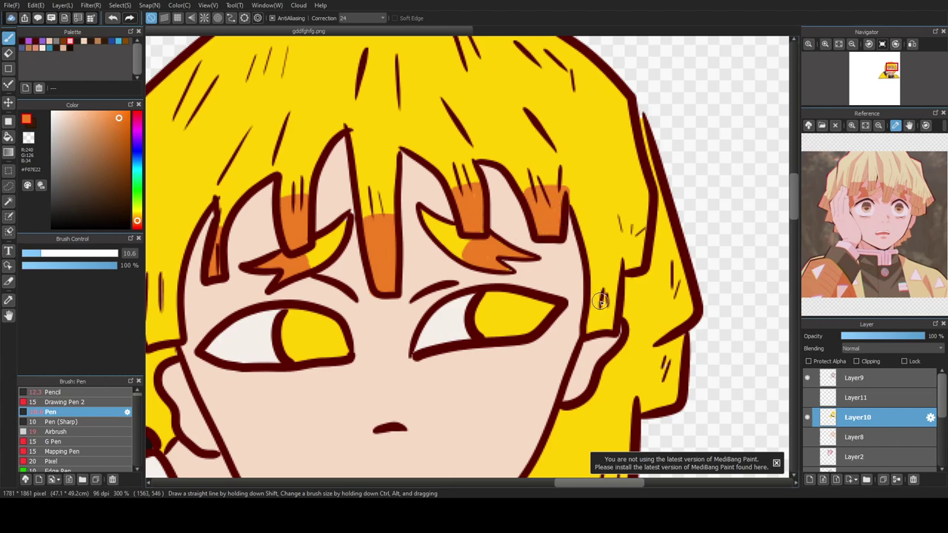
# Step: Paint orange tips on the hair locks around the uncovered ear and down that side to the neck
pyautogui.moveTo(599, 285)
pyautogui.mouseDown()
pyautogui.moveTo(610, 325)
pyautogui.moveTo(590, 331)
pyautogui.moveTo(593, 294)
pyautogui.moveTo(603, 330)
pyautogui.moveTo(598, 291)
pyautogui.moveTo(614, 303)
pyautogui.moveTo(587, 290)
pyautogui.moveTo(601, 286)
pyautogui.moveTo(633, 248)
pyautogui.mouseUp()
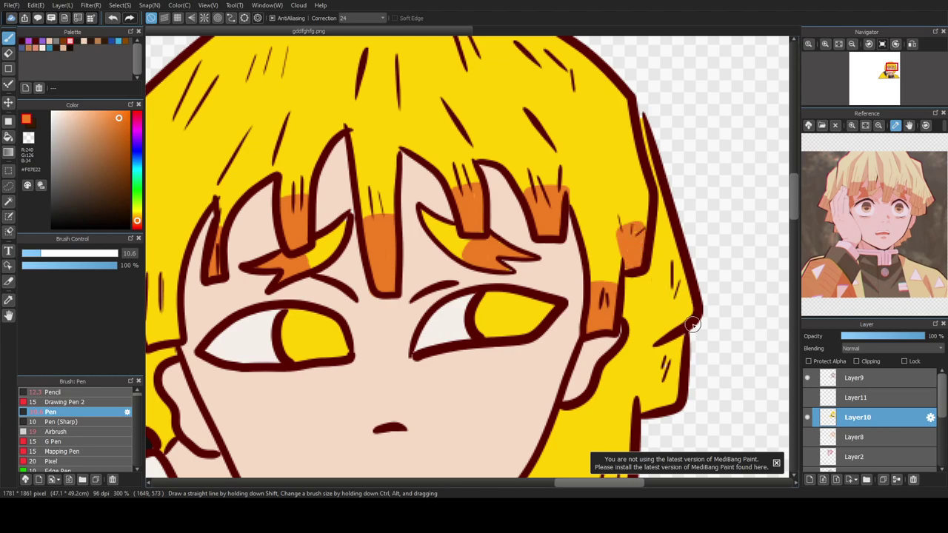
pyautogui.moveTo(665, 338)
pyautogui.mouseDown()
pyautogui.moveTo(659, 289)
pyautogui.moveTo(681, 280)
pyautogui.moveTo(692, 315)
pyautogui.moveTo(661, 330)
pyautogui.moveTo(664, 288)
pyautogui.moveTo(681, 323)
pyautogui.mouseUp()
pyautogui.moveTo(641, 396)
pyautogui.mouseDown()
pyautogui.moveTo(668, 365)
pyautogui.moveTo(637, 407)
pyautogui.moveTo(639, 383)
pyautogui.moveTo(679, 372)
pyautogui.moveTo(662, 408)
pyautogui.moveTo(644, 411)
pyautogui.moveTo(676, 383)
pyautogui.moveTo(655, 408)
pyautogui.moveTo(650, 398)
pyautogui.moveTo(662, 390)
pyautogui.moveTo(643, 381)
pyautogui.moveTo(679, 366)
pyautogui.mouseUp()
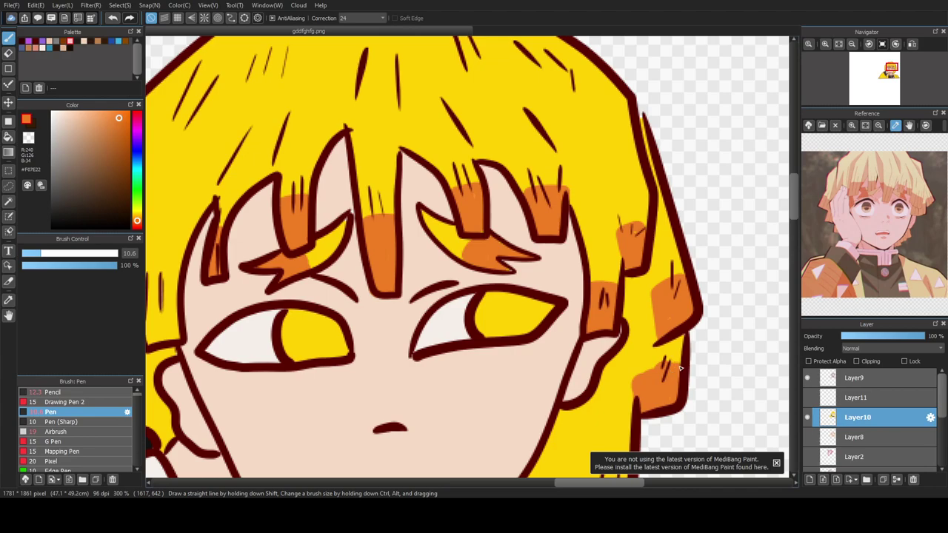
pyautogui.moveTo(791, 202); pyautogui.dragTo(794, 228)
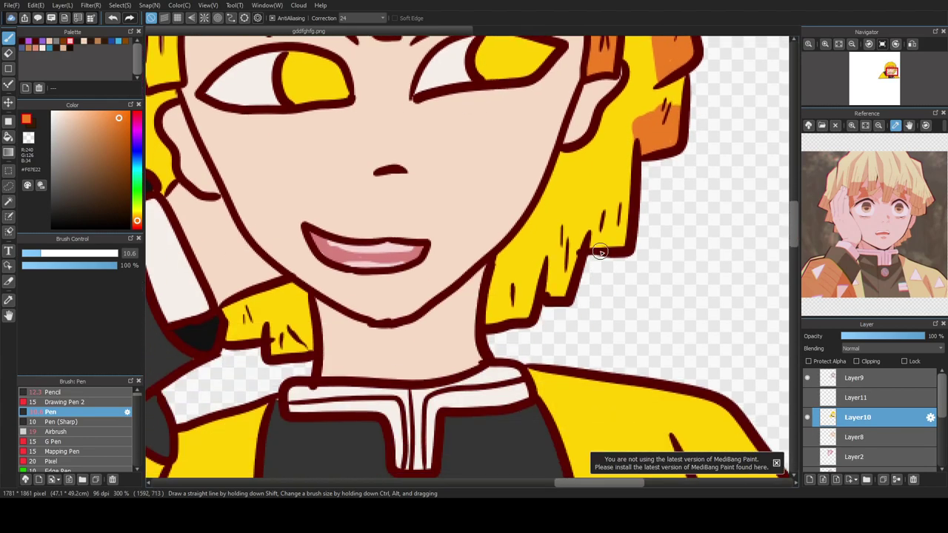
pyautogui.moveTo(591, 244)
pyautogui.mouseDown()
pyautogui.moveTo(593, 208)
pyautogui.moveTo(626, 206)
pyautogui.moveTo(625, 245)
pyautogui.moveTo(594, 246)
pyautogui.moveTo(599, 220)
pyautogui.moveTo(618, 210)
pyautogui.moveTo(619, 234)
pyautogui.moveTo(599, 236)
pyautogui.moveTo(616, 211)
pyautogui.moveTo(603, 233)
pyautogui.mouseUp()
pyautogui.moveTo(561, 281)
pyautogui.mouseDown()
pyautogui.moveTo(564, 258)
pyautogui.moveTo(561, 295)
pyautogui.moveTo(549, 261)
pyautogui.moveTo(554, 291)
pyautogui.moveTo(505, 315)
pyautogui.moveTo(496, 295)
pyautogui.moveTo(527, 304)
pyautogui.moveTo(487, 320)
pyautogui.moveTo(527, 300)
pyautogui.moveTo(495, 317)
pyautogui.moveTo(493, 294)
pyautogui.mouseUp()
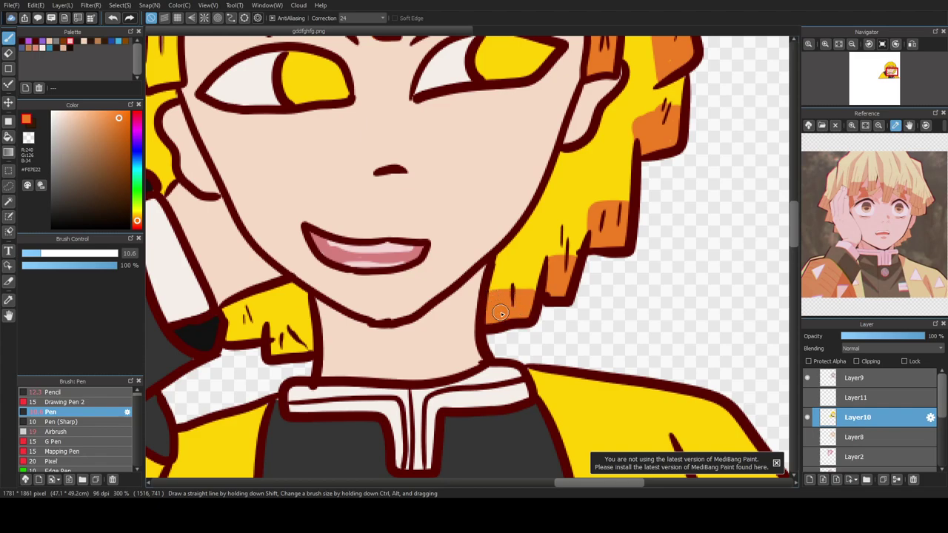
# Step: Paint orange tips on the hair tuft beside the wrist and on the two locks above the raised hand
pyautogui.moveTo(268, 326)
pyautogui.mouseDown()
pyautogui.moveTo(309, 346)
pyautogui.moveTo(283, 352)
pyautogui.moveTo(271, 330)
pyautogui.moveTo(296, 328)
pyautogui.moveTo(281, 352)
pyautogui.moveTo(278, 335)
pyautogui.moveTo(297, 328)
pyautogui.moveTo(302, 340)
pyautogui.moveTo(284, 323)
pyautogui.moveTo(282, 334)
pyautogui.moveTo(267, 333)
pyautogui.moveTo(261, 314)
pyautogui.moveTo(230, 319)
pyautogui.moveTo(280, 336)
pyautogui.moveTo(232, 324)
pyautogui.moveTo(229, 339)
pyautogui.moveTo(254, 330)
pyautogui.mouseUp()
pyautogui.scroll(-1, 253, 330)
pyautogui.scroll(-1, 253, 330)
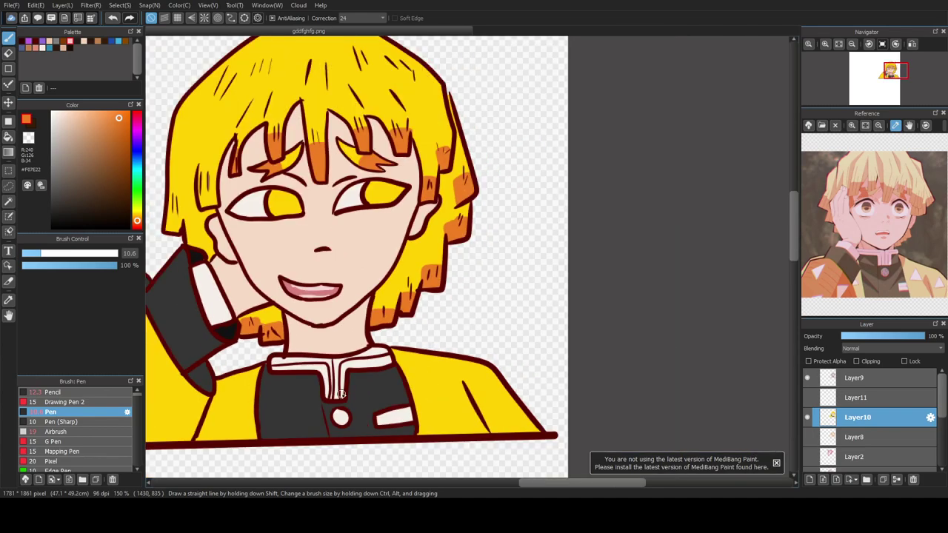
pyautogui.moveTo(537, 483); pyautogui.dragTo(490, 474)
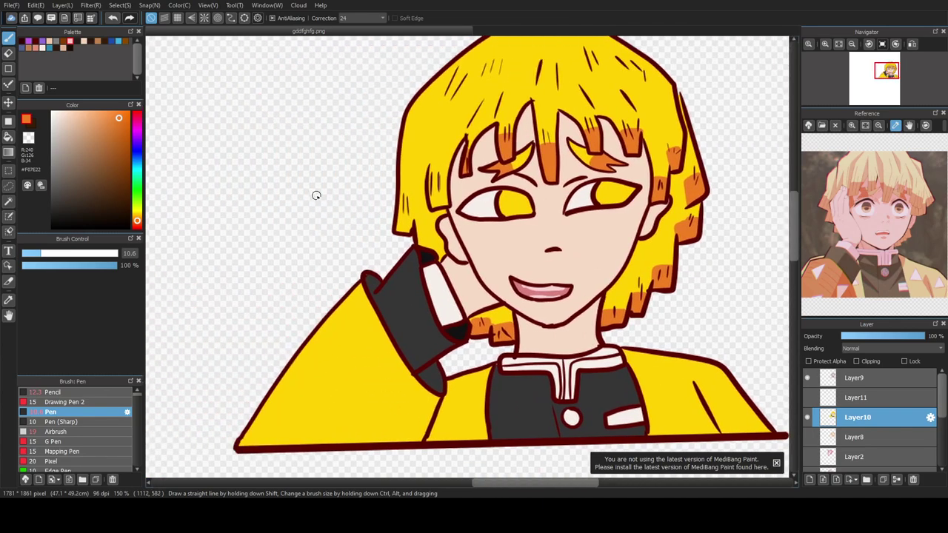
pyautogui.scroll(2, 426, 189)
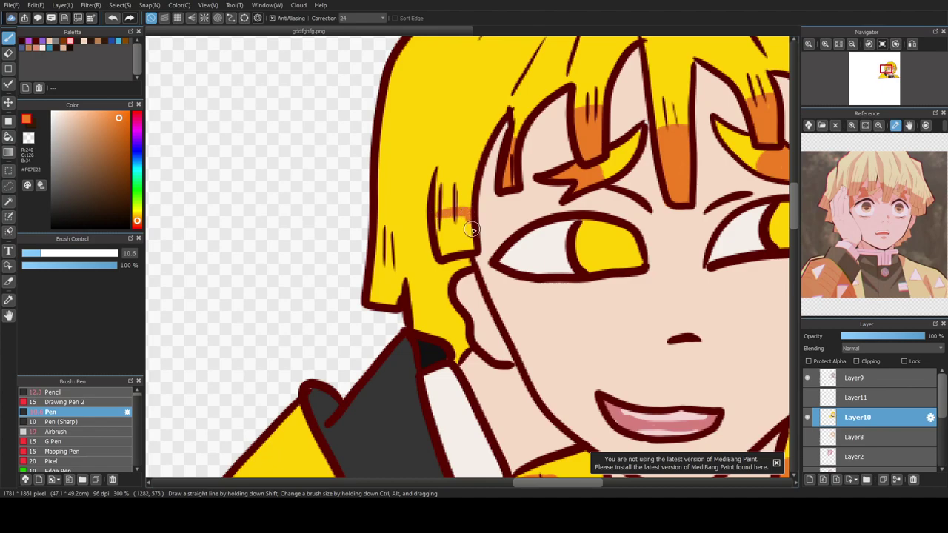
pyautogui.moveTo(454, 249)
pyautogui.mouseDown()
pyautogui.moveTo(435, 222)
pyautogui.moveTo(466, 229)
pyautogui.moveTo(446, 244)
pyautogui.moveTo(444, 231)
pyautogui.mouseUp()
pyautogui.moveTo(372, 245)
pyautogui.mouseDown()
pyautogui.moveTo(404, 257)
pyautogui.moveTo(399, 292)
pyautogui.moveTo(373, 298)
pyautogui.moveTo(386, 251)
pyautogui.moveTo(380, 288)
pyautogui.moveTo(397, 265)
pyautogui.moveTo(393, 293)
pyautogui.mouseUp()
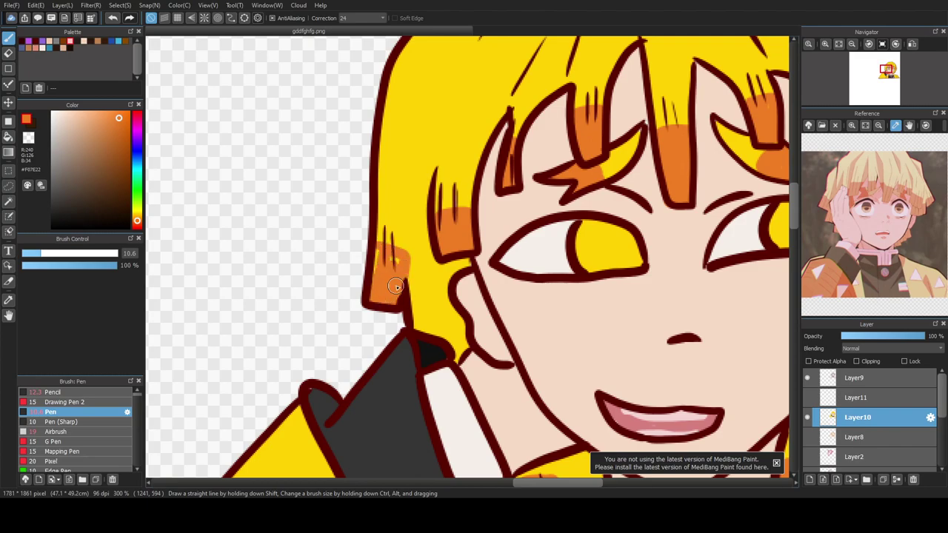
pyautogui.moveTo(378, 256)
pyautogui.mouseDown()
pyautogui.moveTo(393, 256)
pyautogui.moveTo(375, 252)
pyautogui.mouseUp()
# Step: Select the raised arm's yellow sleeve using the Magic Wand with tolerance 1 and expansion 0
pyautogui.scroll(-5, 506, 257)
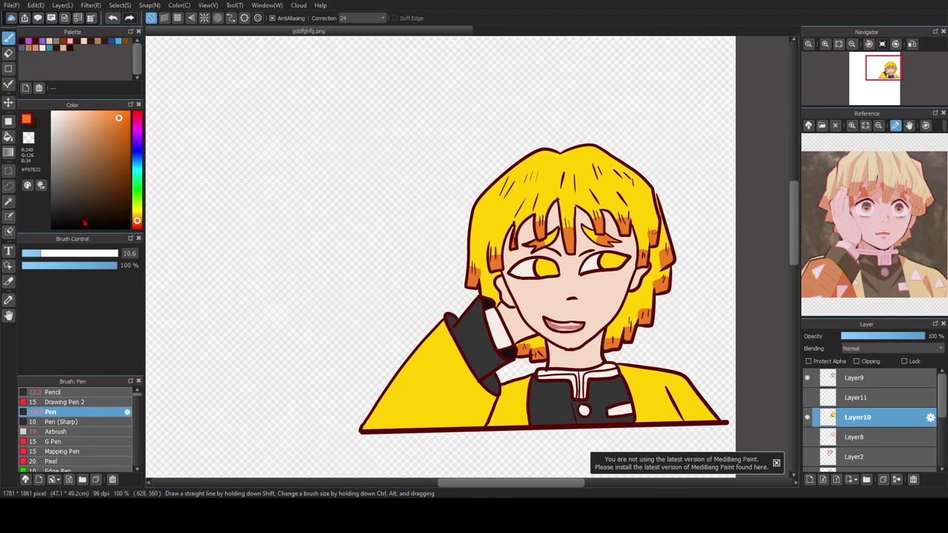
pyautogui.click(9, 200)
pyautogui.click(288, 322)
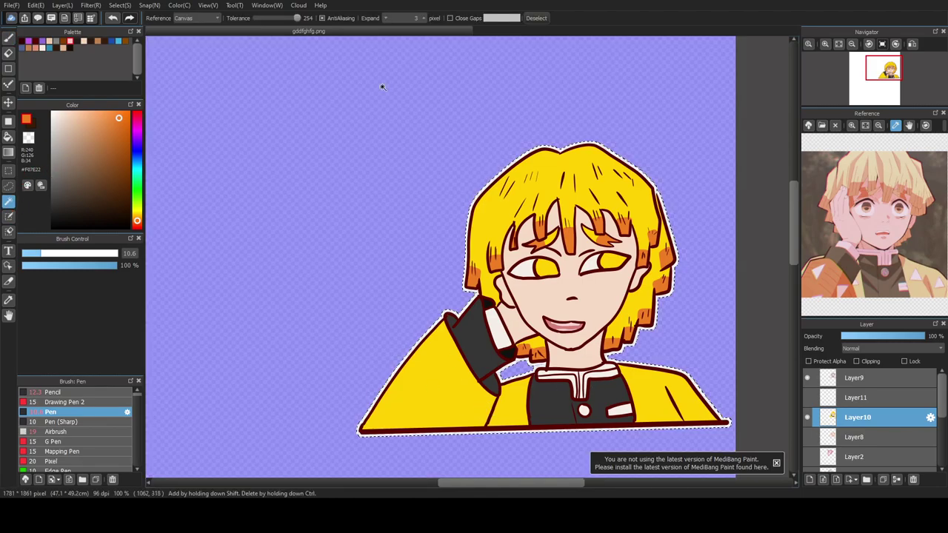
pyautogui.moveTo(296, 17); pyautogui.dragTo(255, 18)
pyautogui.click(379, 19)
pyautogui.click(379, 19)
pyautogui.click(380, 21)
pyautogui.click(530, 18)
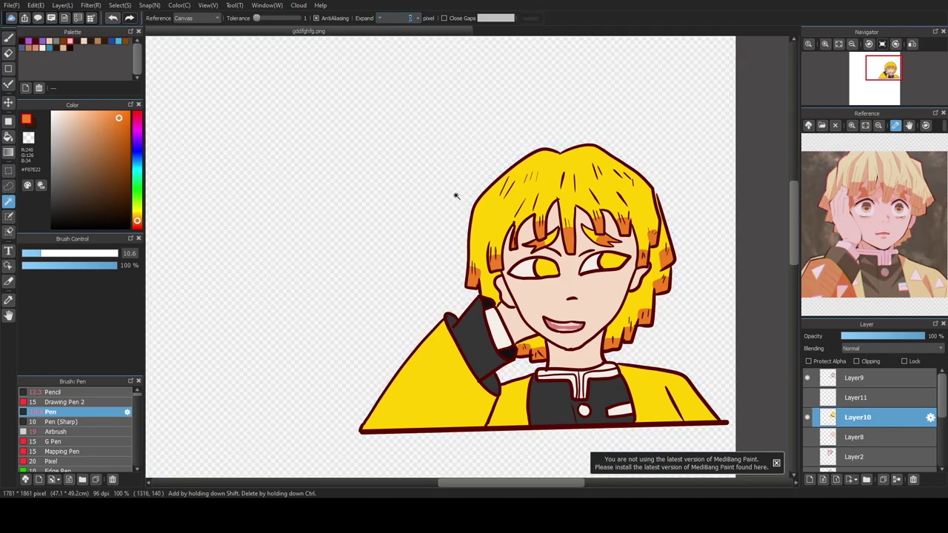
pyautogui.click(435, 403)
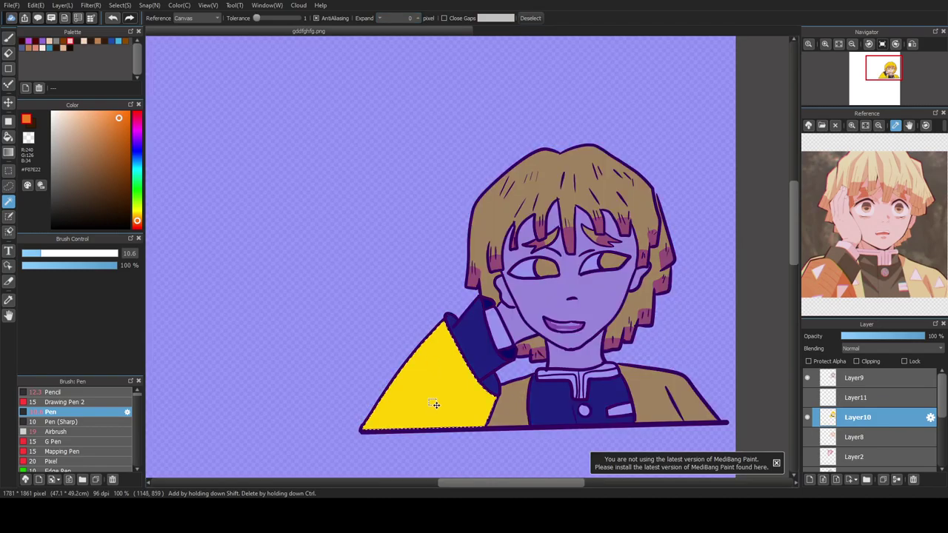
pyautogui.keyDown('shift'); pyautogui.click(507, 395); pyautogui.keyUp('shift')
pyautogui.keyDown('shift'); pyautogui.click(641, 382); pyautogui.keyUp('shift')
pyautogui.keyDown('shift'); pyautogui.click(674, 404); pyautogui.keyUp('shift')
pyautogui.keyDown('shift'); pyautogui.click(696, 397); pyautogui.keyUp('shift')
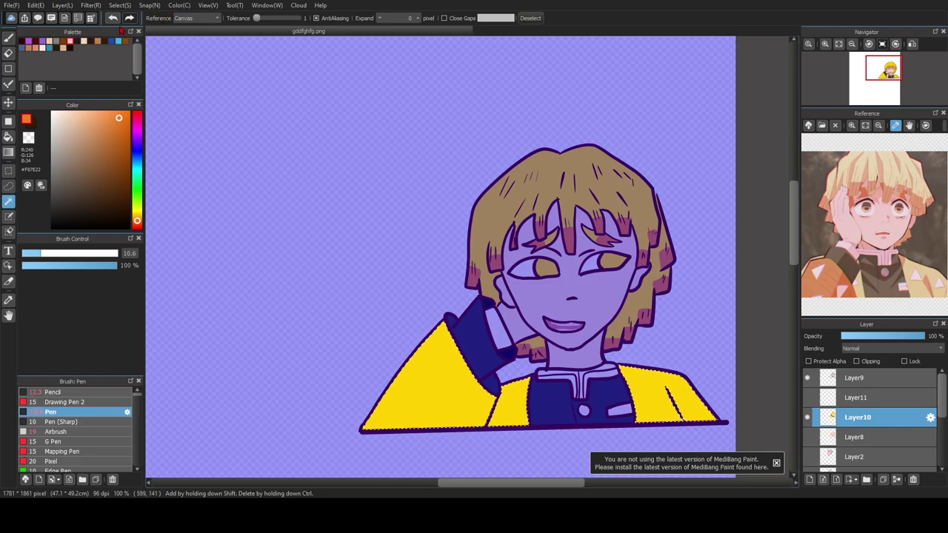
pyautogui.click(112, 17)
pyautogui.click(112, 18)
pyautogui.click(112, 18)
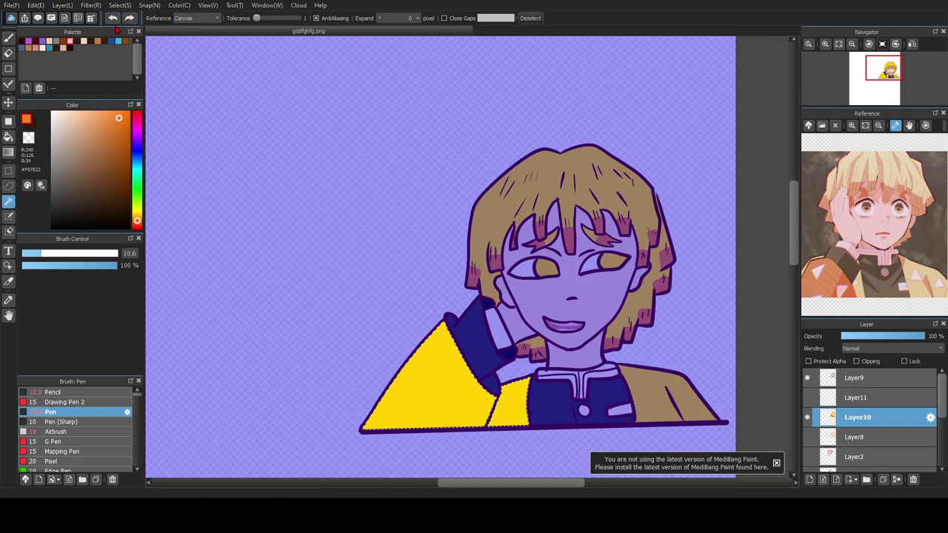
pyautogui.click(112, 18)
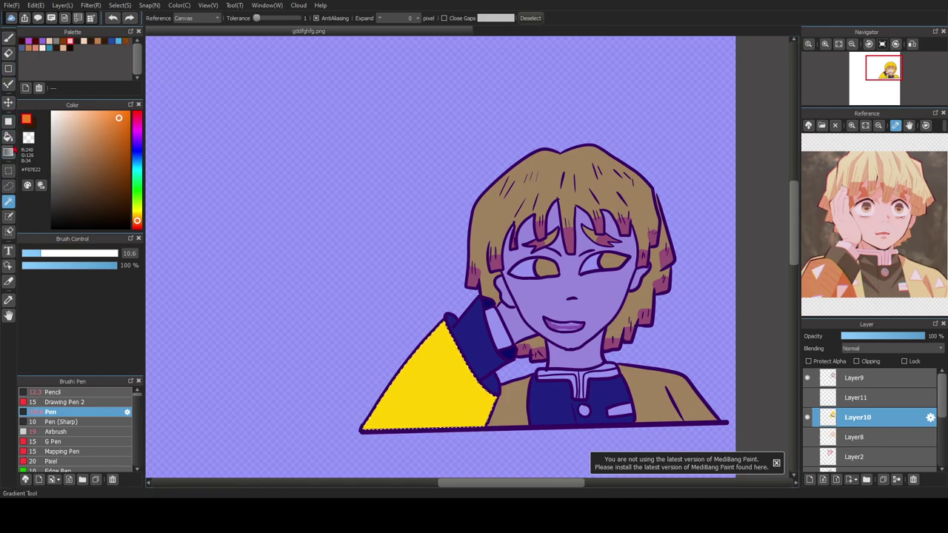
# Step: Shade the selected sleeve with repeated linear Foreground-Transparent gradients in orange #F07E22 from the cuff side, and clear the selection
pyautogui.click(8, 152)
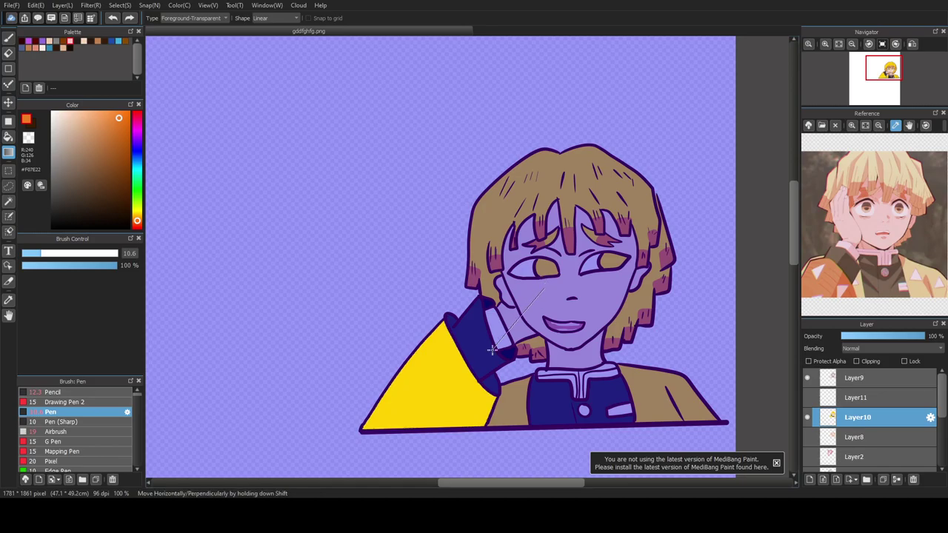
pyautogui.moveTo(518, 315); pyautogui.dragTo(454, 389)
pyautogui.moveTo(488, 314); pyautogui.dragTo(404, 426)
pyautogui.moveTo(544, 234); pyautogui.dragTo(402, 474)
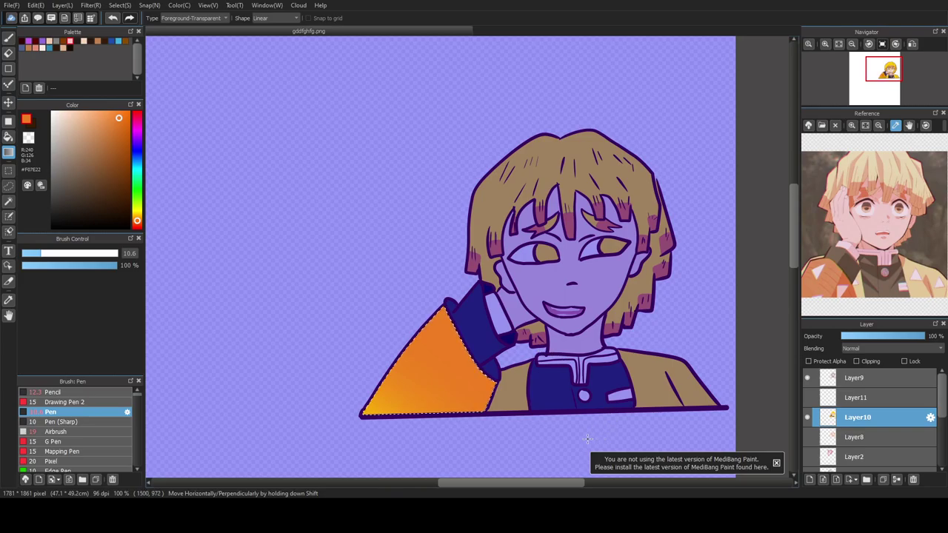
pyautogui.hotkey('ctrl', 'd')
pyautogui.scroll(-1, 426, 380)
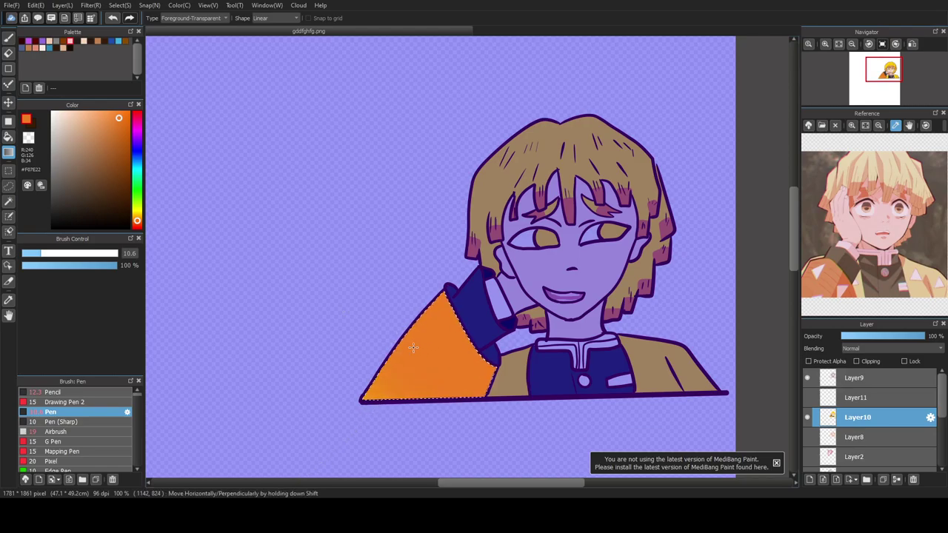
pyautogui.click(8, 201)
pyautogui.hotkey('ctrl', 'd')
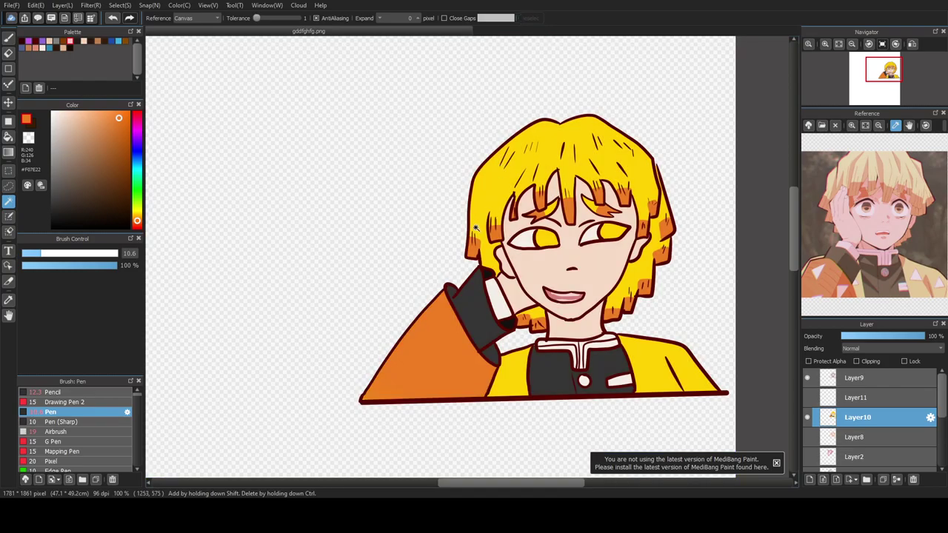
# Step: Make Layer11 the active layer and show it for brush shading
pyautogui.click(8, 37)
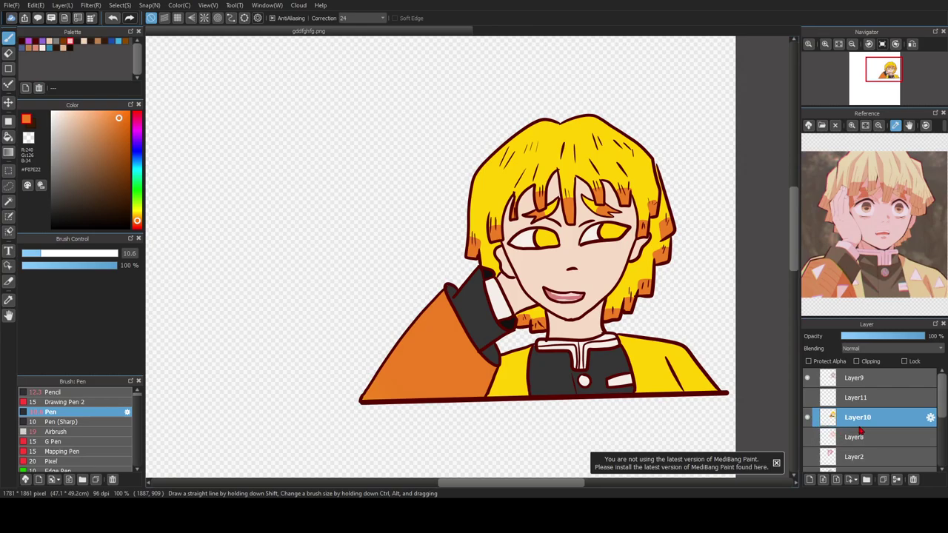
pyautogui.click(865, 400)
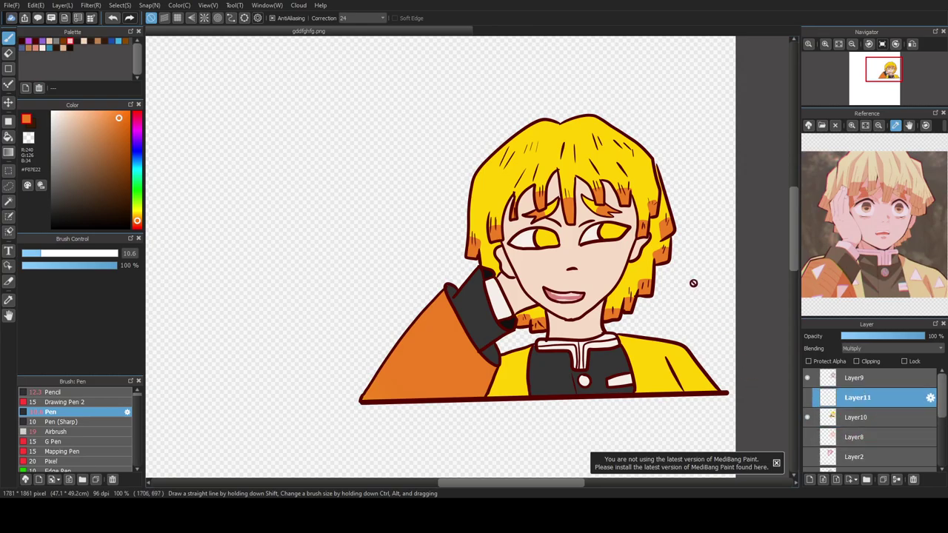
pyautogui.click(809, 399)
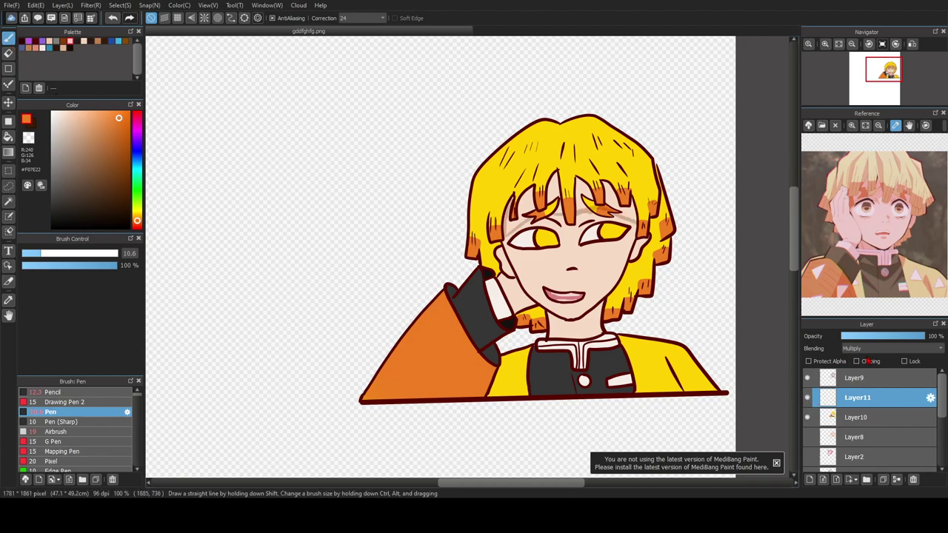
pyautogui.click(873, 352)
pyautogui.click(865, 360)
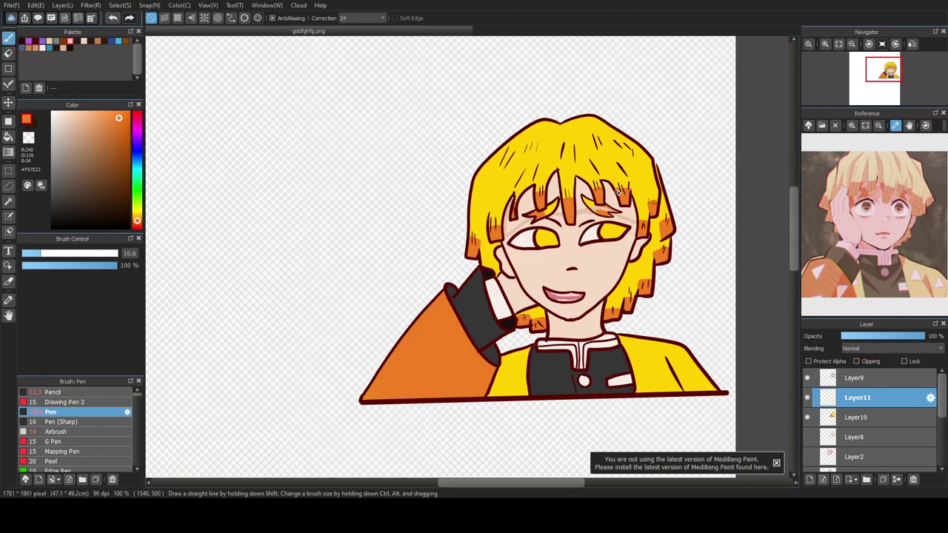
pyautogui.scroll(2, 616, 193)
pyautogui.click(8, 300)
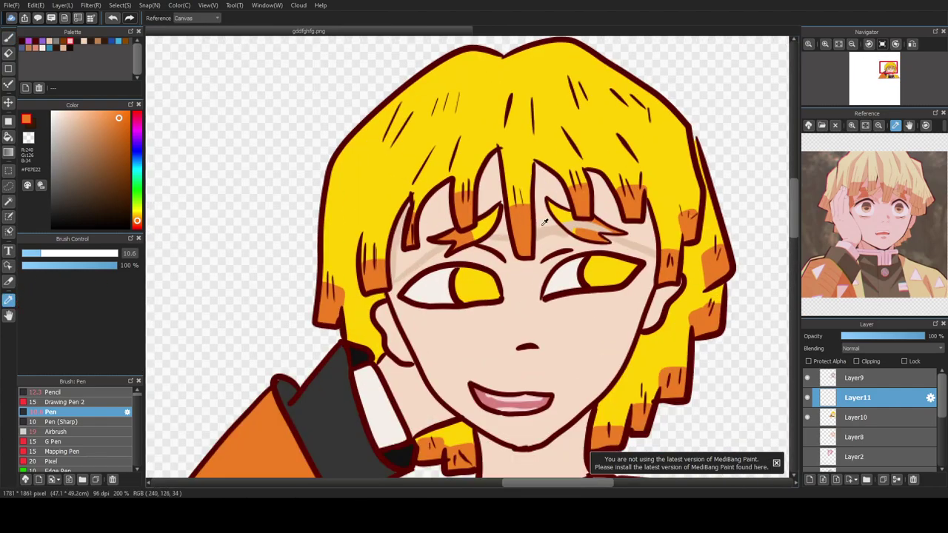
pyautogui.click(572, 226)
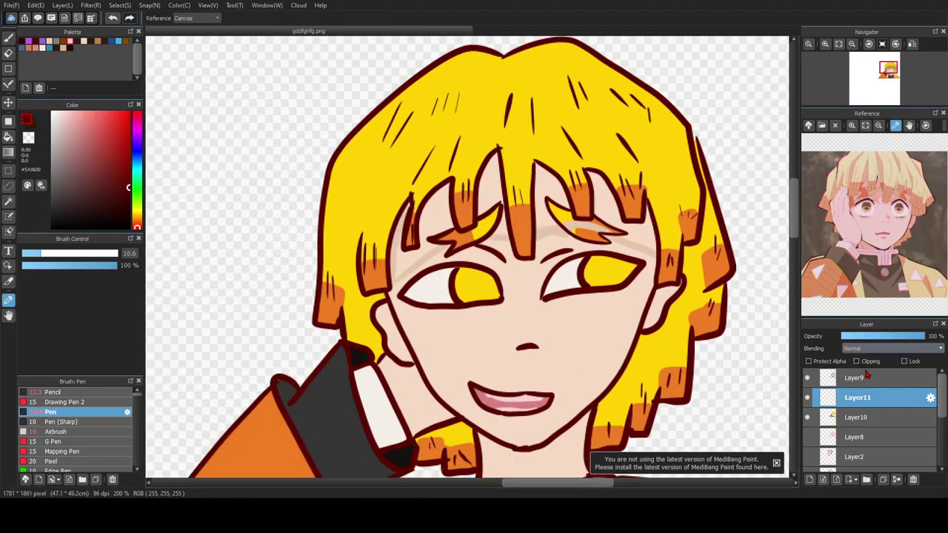
pyautogui.click(866, 370)
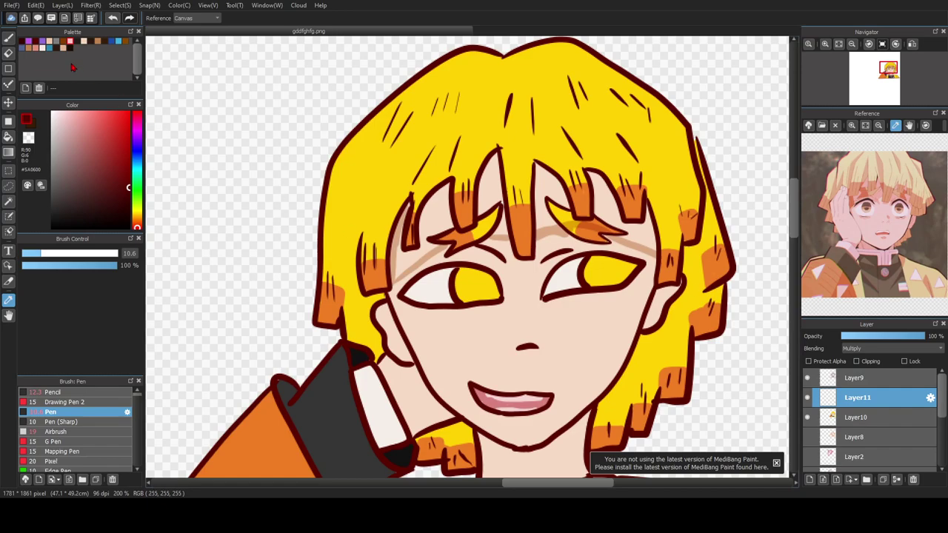
pyautogui.click(8, 136)
pyautogui.click(440, 220)
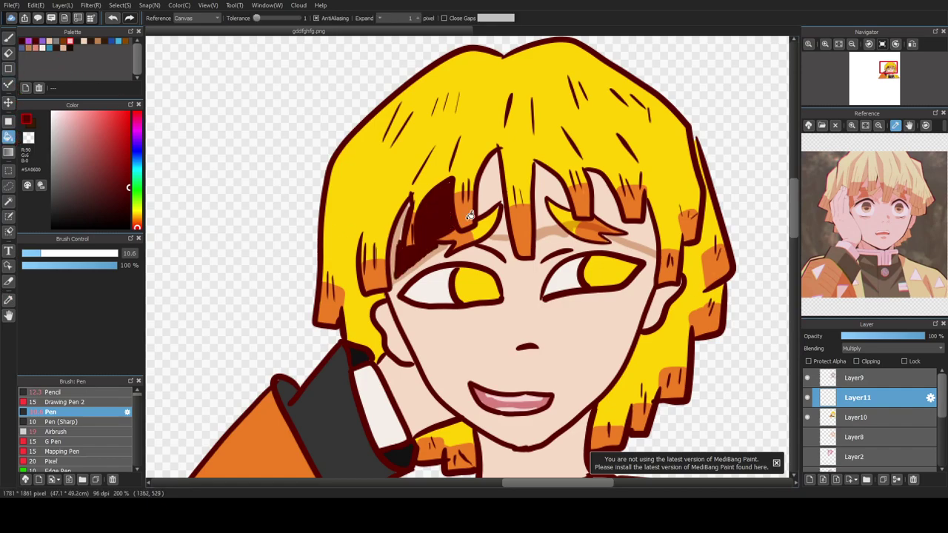
pyautogui.hotkey('ctrl', 'z')
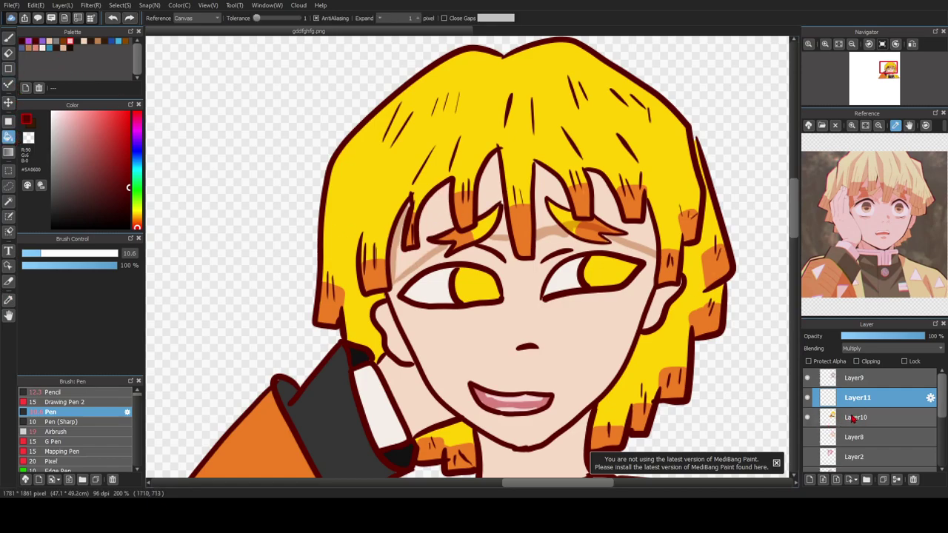
pyautogui.click(876, 421)
pyautogui.click(856, 398)
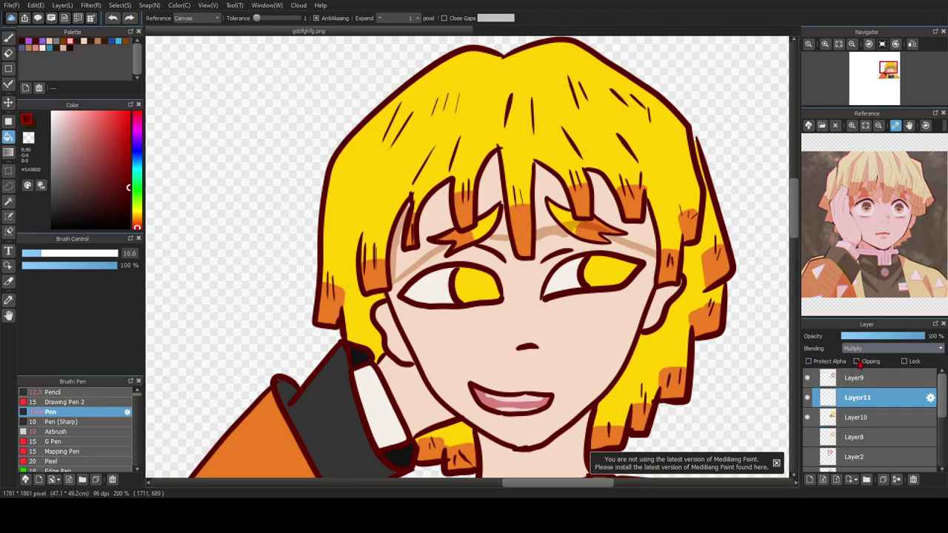
# Step: Sample the beige shadow colour from the forehead line with Layer11 in Normal mode, and set the layer's blending to Multiply
pyautogui.hotkey('ctrl', 'z')
pyautogui.click(8, 299)
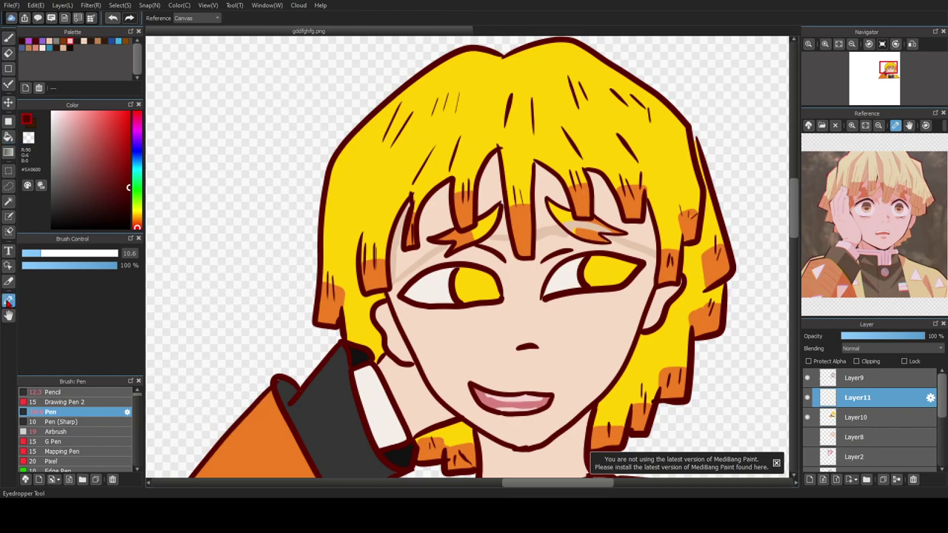
pyautogui.click(554, 232)
pyautogui.click(8, 136)
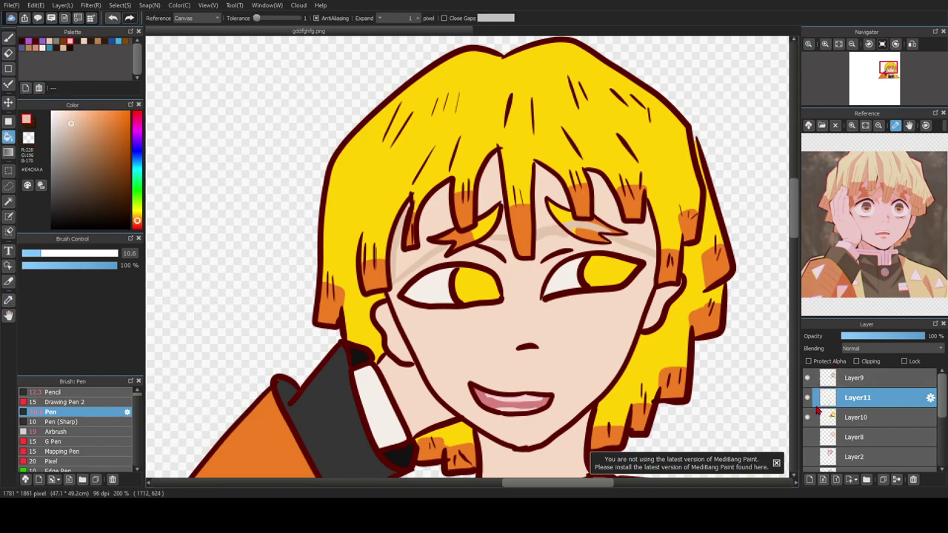
pyautogui.click(865, 349)
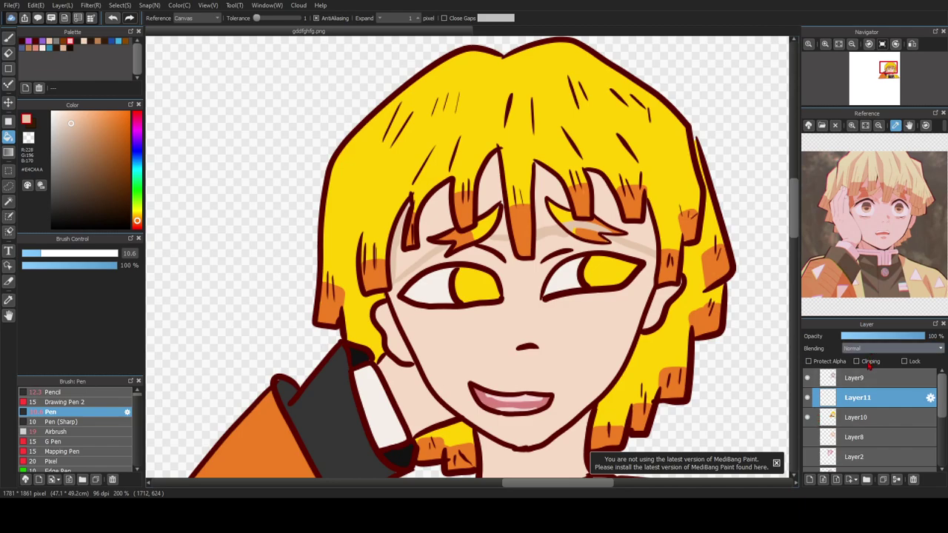
pyautogui.click(866, 364)
# Step: Fill the forehead areas between the bangs above the shadow line with the beige shadow colour
pyautogui.click(545, 179)
pyautogui.click(641, 239)
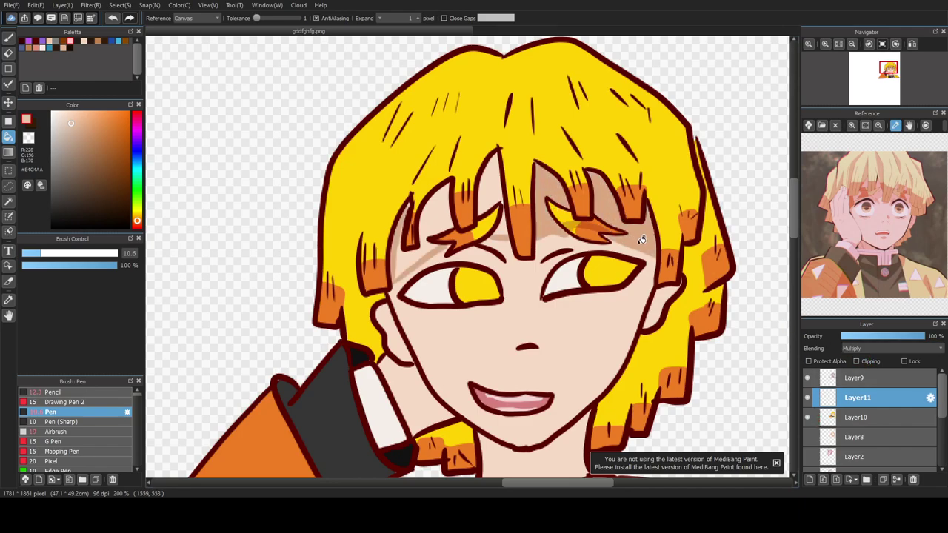
pyautogui.click(502, 193)
pyautogui.click(430, 254)
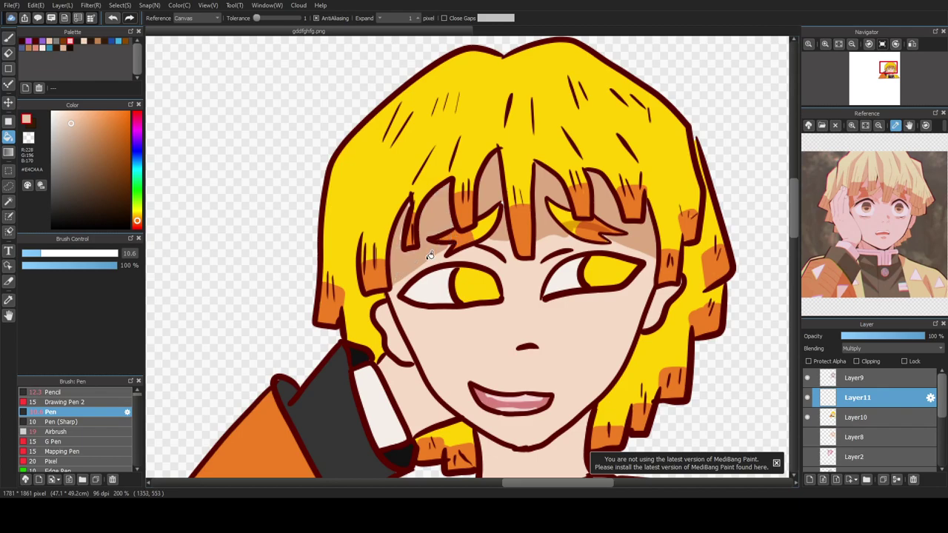
# Step: Paint the shadow over the unshaded parts of both eyebrows with the Pen on Layer11
pyautogui.click(8, 37)
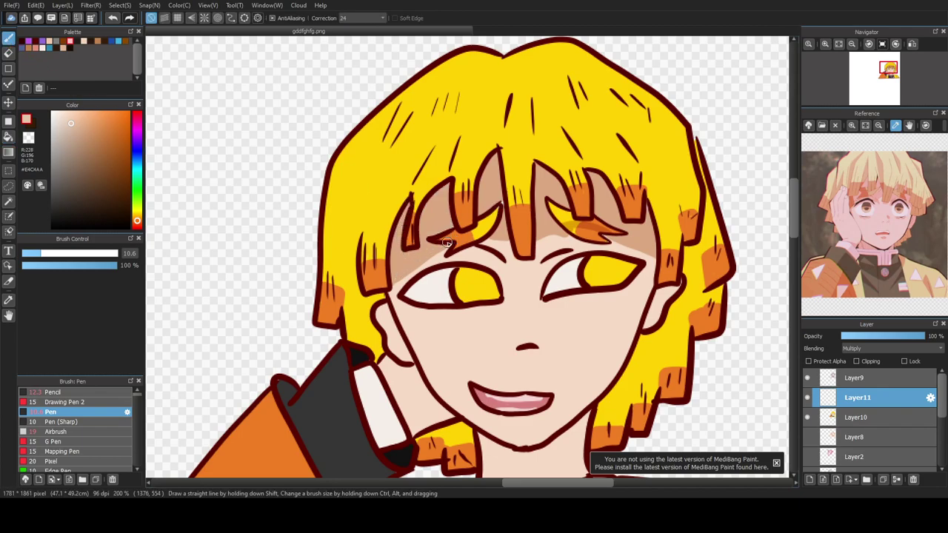
pyautogui.moveTo(468, 237)
pyautogui.mouseDown()
pyautogui.moveTo(490, 226)
pyautogui.moveTo(499, 209)
pyautogui.moveTo(476, 232)
pyautogui.mouseUp()
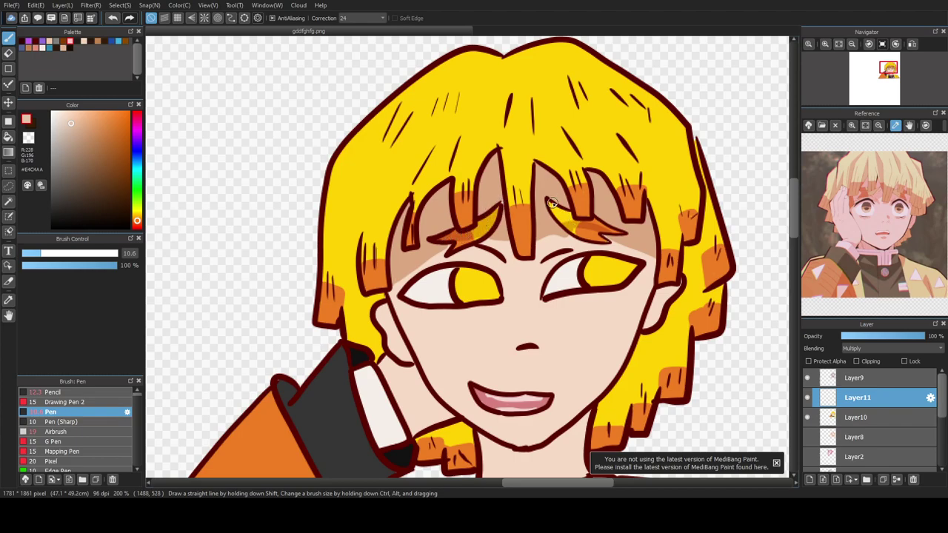
pyautogui.moveTo(544, 198); pyautogui.dragTo(582, 224)
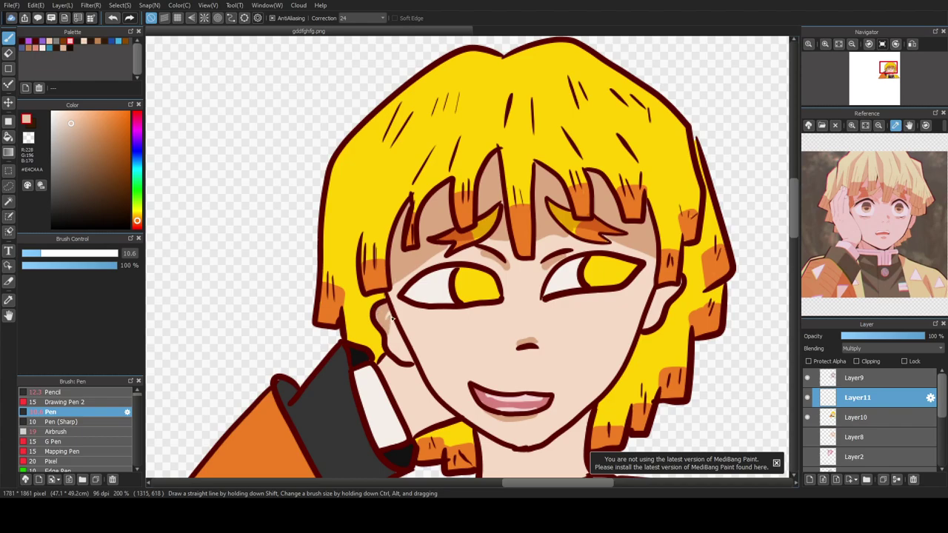
# Step: Paint beige shadows inside both ears on Layer11
pyautogui.moveTo(668, 290)
pyautogui.mouseDown()
pyautogui.moveTo(649, 321)
pyautogui.moveTo(662, 302)
pyautogui.mouseUp()
pyautogui.scroll(-1, 587, 291)
pyautogui.scroll(2, 475, 295)
pyautogui.moveTo(517, 311); pyautogui.dragTo(511, 335)
pyautogui.scroll(-2, 521, 359)
pyautogui.scroll(-3, 777, 230)
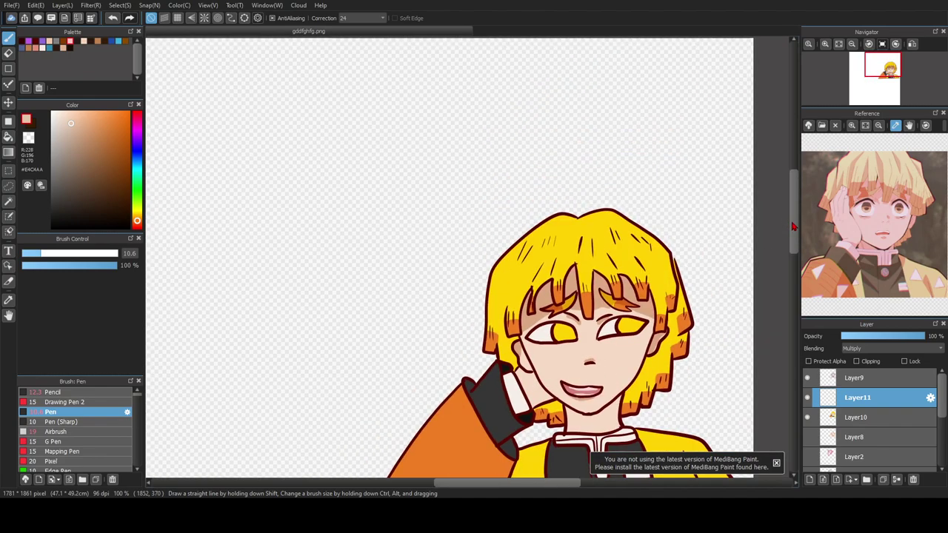
# Step: Shade the raised hand beside the jaw, and fill the neck beneath the chin down to a curved shadow edge
pyautogui.scroll(3, 564, 309)
pyautogui.moveTo(421, 224)
pyautogui.mouseDown()
pyautogui.moveTo(504, 293)
pyautogui.moveTo(525, 292)
pyautogui.moveTo(462, 225)
pyautogui.moveTo(427, 207)
pyautogui.moveTo(417, 218)
pyautogui.moveTo(486, 257)
pyautogui.moveTo(424, 215)
pyautogui.moveTo(470, 221)
pyautogui.mouseUp()
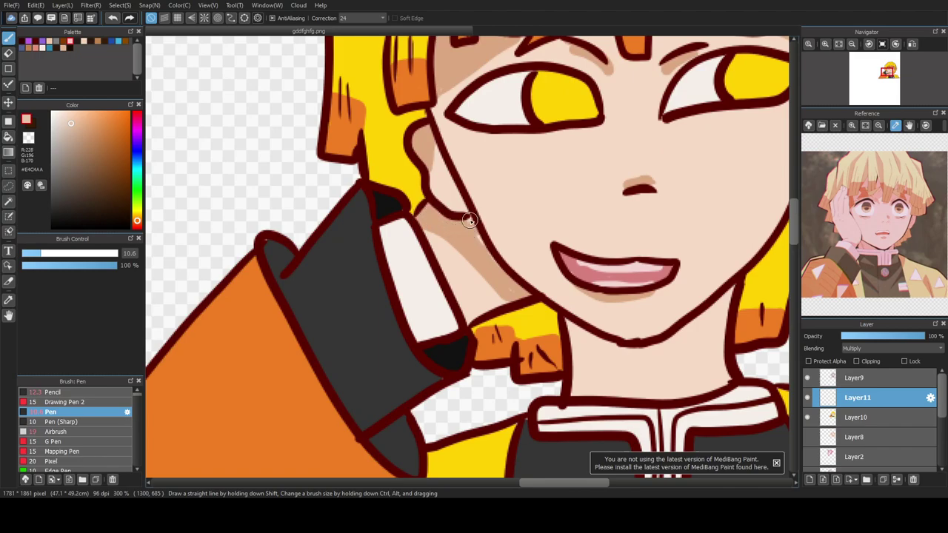
pyautogui.moveTo(573, 367); pyautogui.dragTo(726, 357)
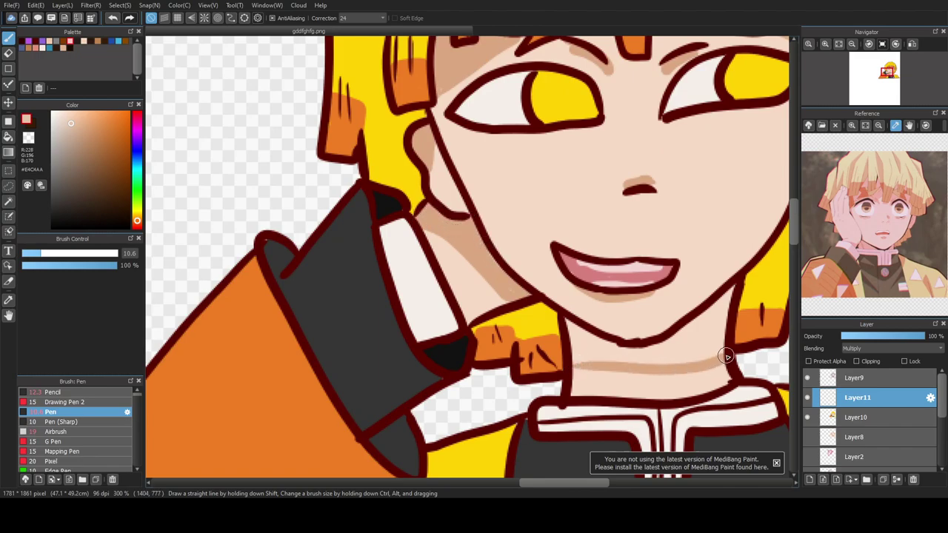
pyautogui.press('g')
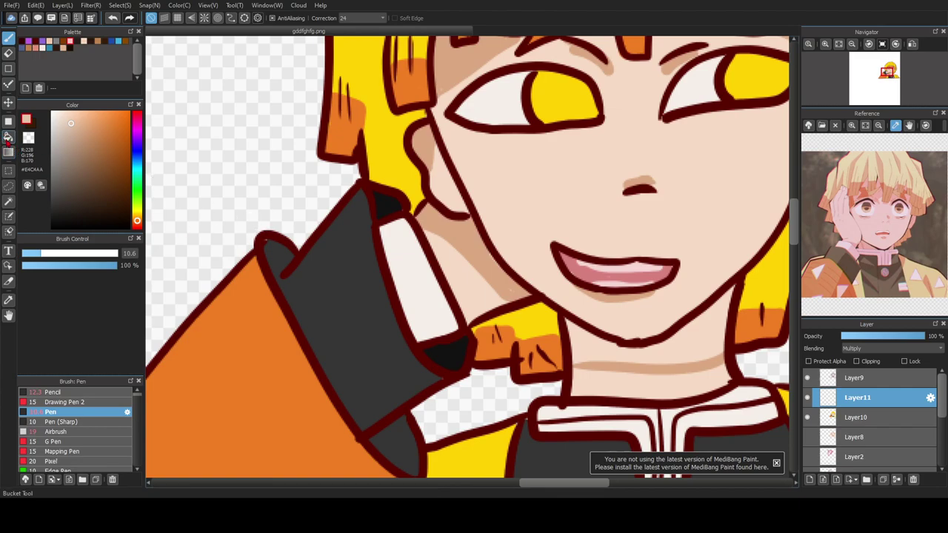
pyautogui.click(591, 350)
pyautogui.scroll(-3, 455, 278)
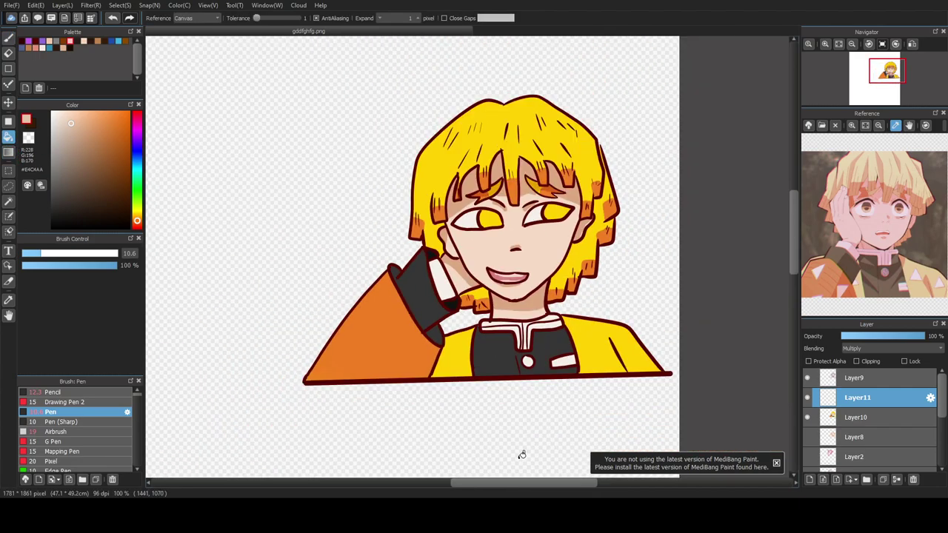
pyautogui.hscroll(3, 468, 385)
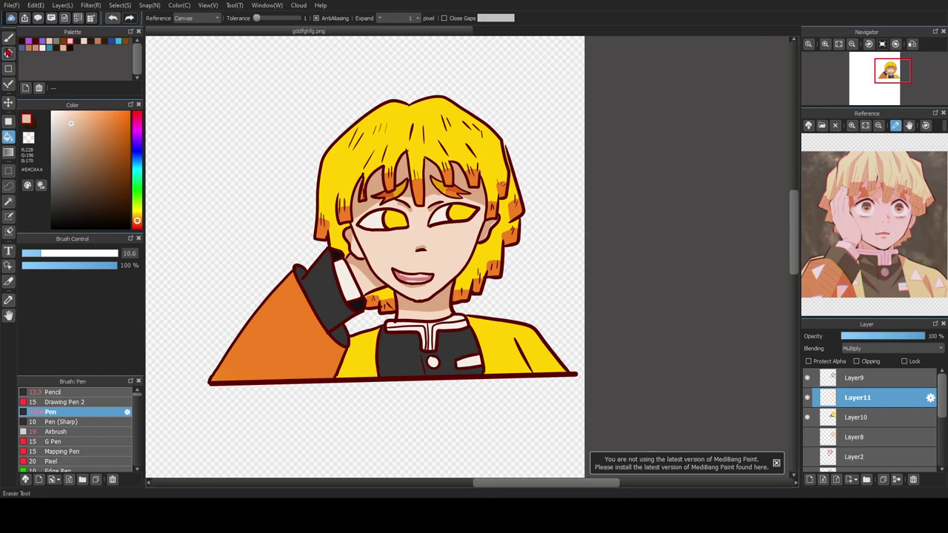
# Step: Make Layer10 active and set the brush colour to off-white #F8F1EC
pyautogui.click(8, 37)
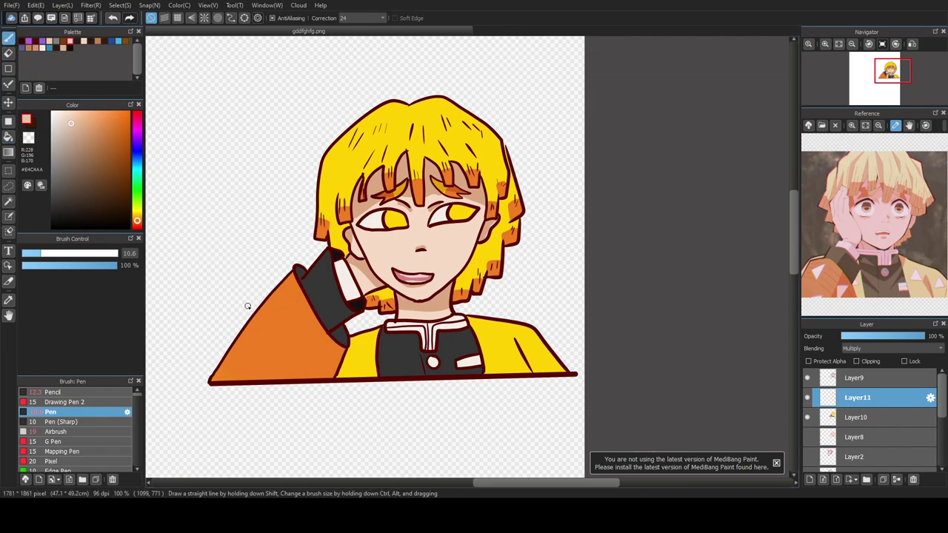
pyautogui.click(875, 419)
pyautogui.moveTo(64, 130); pyautogui.dragTo(54, 114)
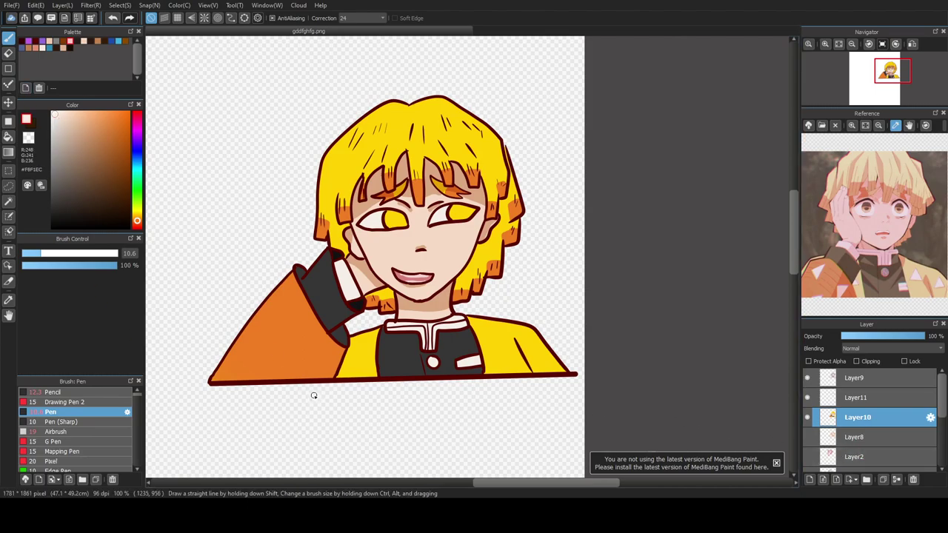
pyautogui.scroll(1, 293, 376)
pyautogui.moveTo(273, 290); pyautogui.dragTo(264, 277)
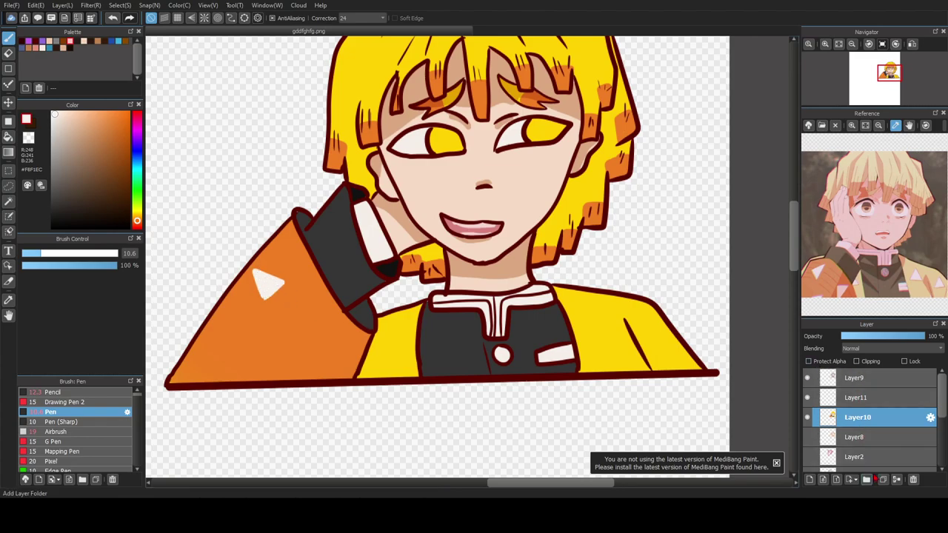
pyautogui.hotkey('ctrl', 'z')
pyautogui.click(881, 480)
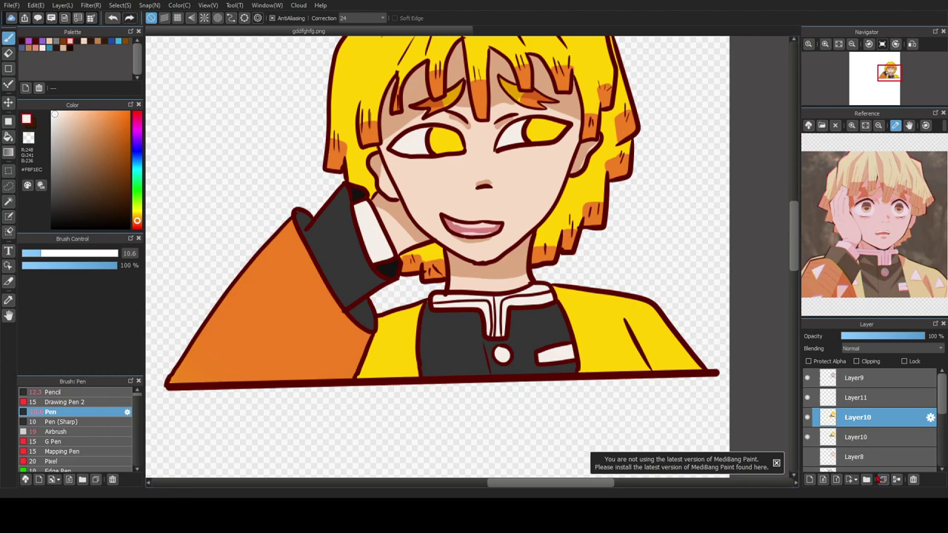
pyautogui.hotkey('ctrl', 'z')
# Step: Paint an off-white triangle on the upper orange sleeve on a new layer above Layer10, and place a duplicate of it lower on the sleeve
pyautogui.click(810, 480)
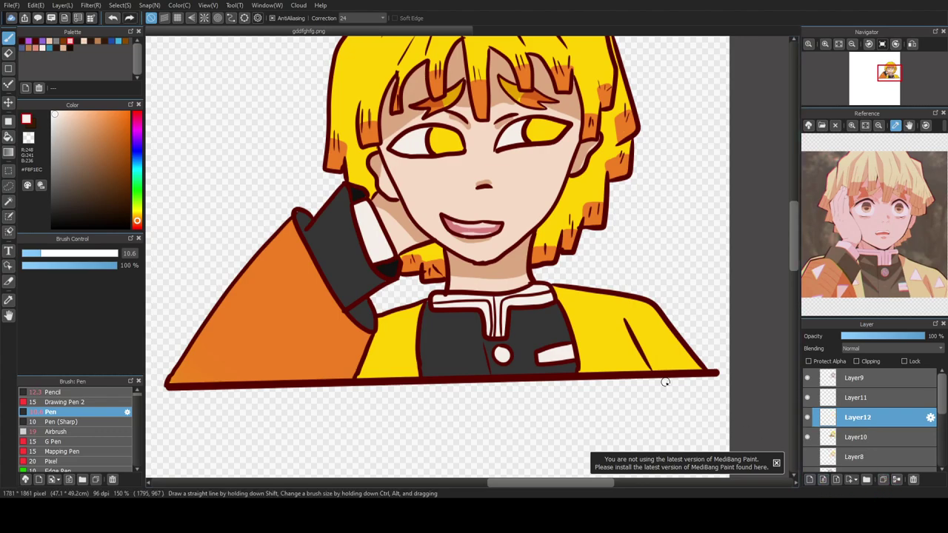
pyautogui.moveTo(271, 261)
pyautogui.mouseDown()
pyautogui.moveTo(288, 279)
pyautogui.moveTo(277, 288)
pyautogui.moveTo(289, 279)
pyautogui.mouseUp()
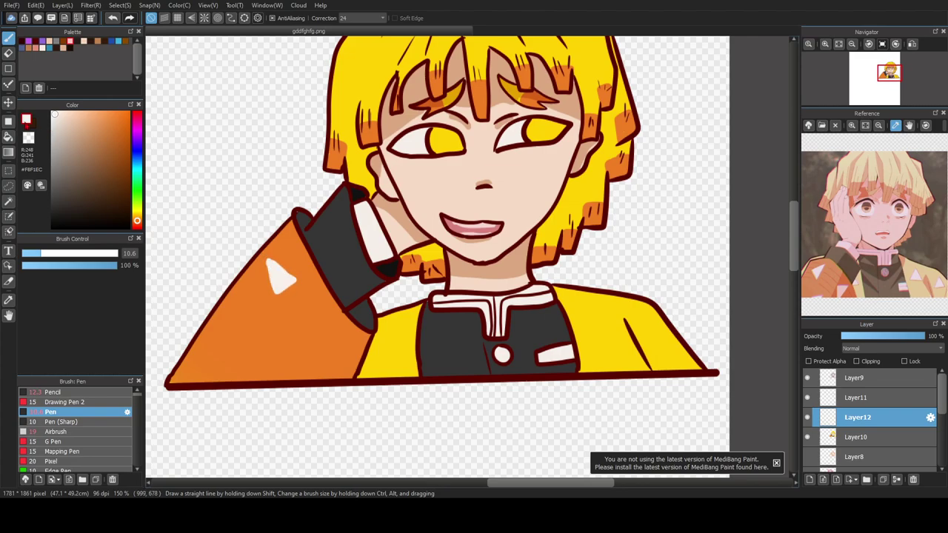
pyautogui.click(881, 479)
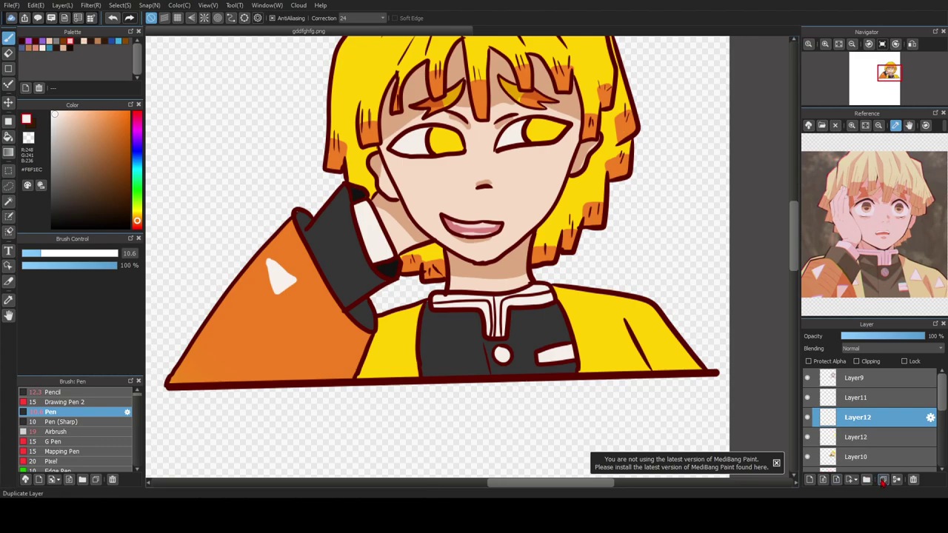
pyautogui.press('v')
pyautogui.moveTo(303, 325); pyautogui.dragTo(279, 393)
# Step: Duplicate the triangle layer again and place the third triangle beside the lower one, near the sleeve's inner edge
pyautogui.click(809, 479)
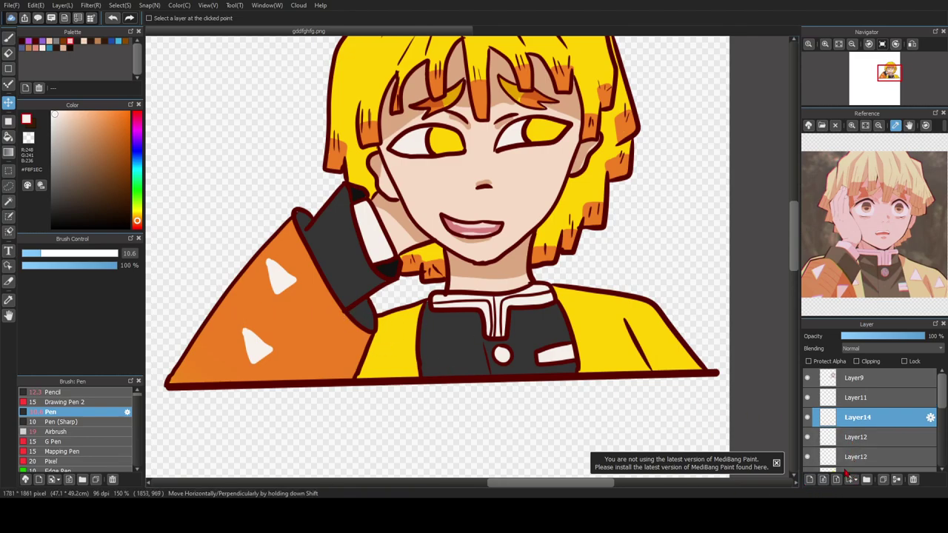
pyautogui.hotkey('ctrl', 'z')
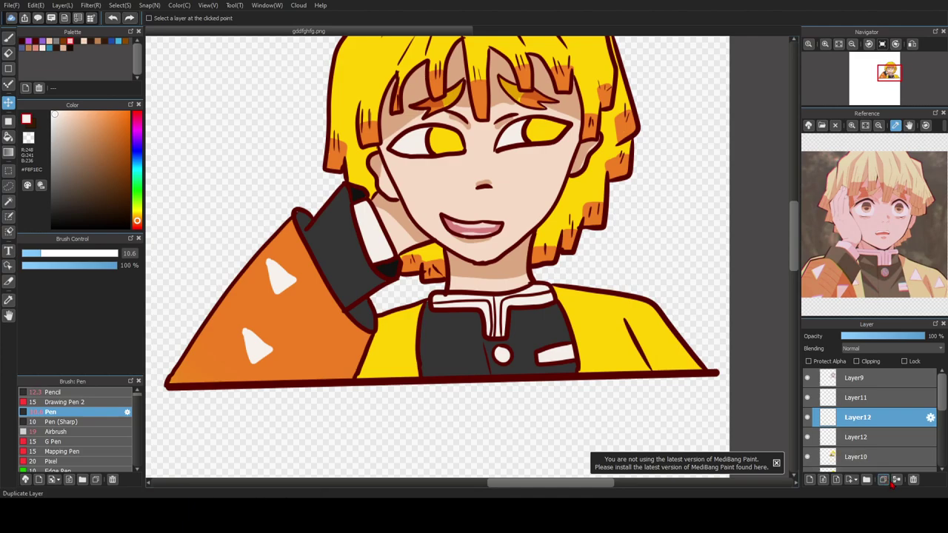
pyautogui.click(886, 480)
pyautogui.moveTo(303, 342); pyautogui.dragTo(374, 340)
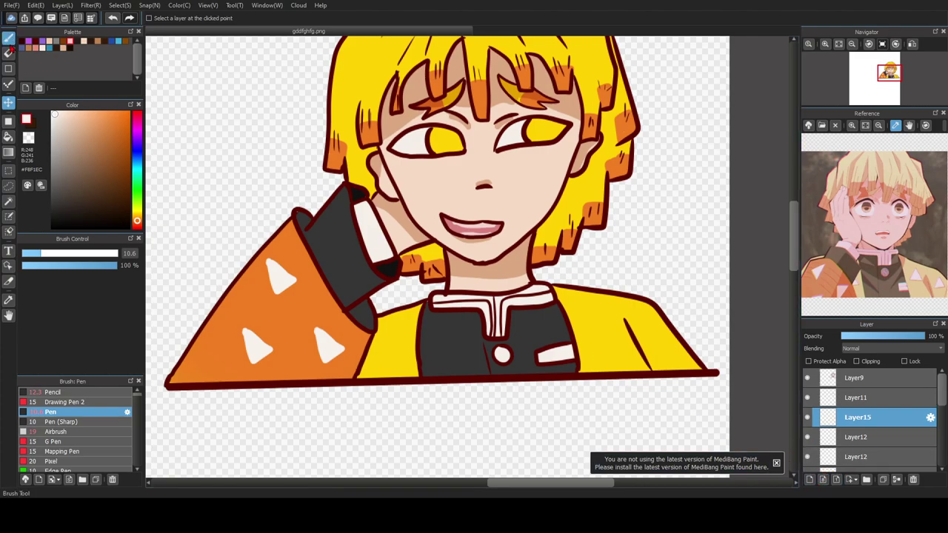
# Step: Paint a tall off-white triangle with the Pen on the yellow coat panel between the jacket and the fold line
pyautogui.click(8, 37)
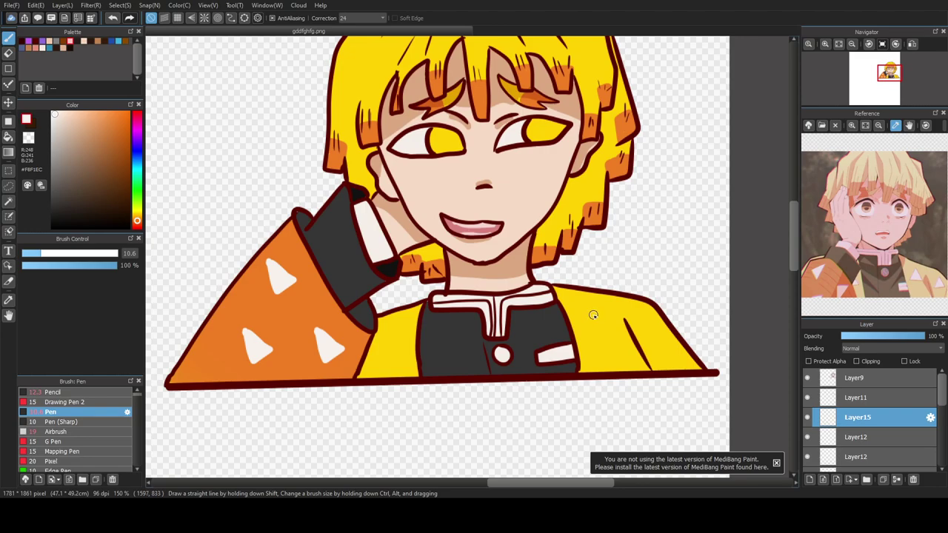
pyautogui.moveTo(583, 329); pyautogui.dragTo(611, 325)
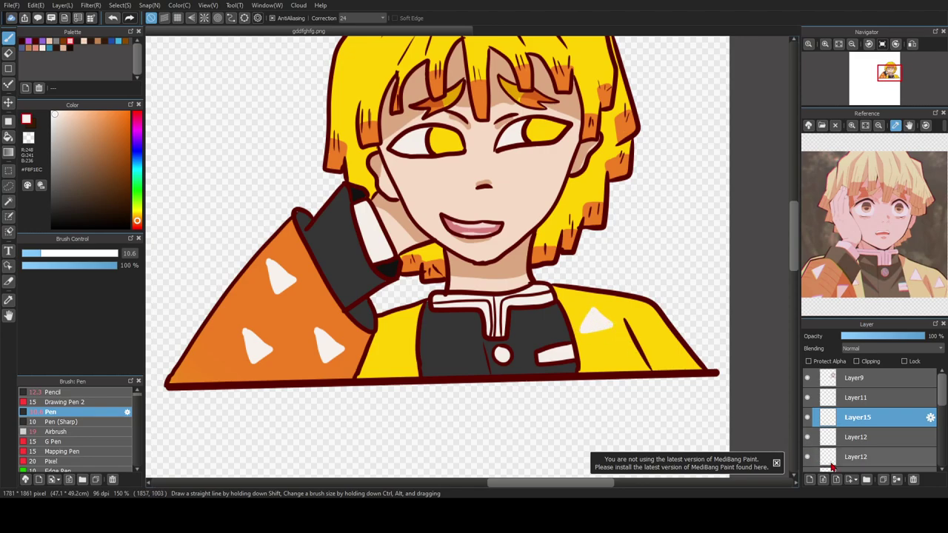
pyautogui.hotkey('ctrl', 'z')
pyautogui.moveTo(592, 320)
pyautogui.mouseDown()
pyautogui.moveTo(609, 337)
pyautogui.moveTo(598, 335)
pyautogui.mouseUp()
# Step: Duplicate the coat triangle's layer twice, placing one copy at the coat's outer lower corner and one on the panel beside the orange sleeve
pyautogui.click(883, 480)
pyautogui.click(8, 102)
pyautogui.moveTo(467, 361); pyautogui.dragTo(550, 385)
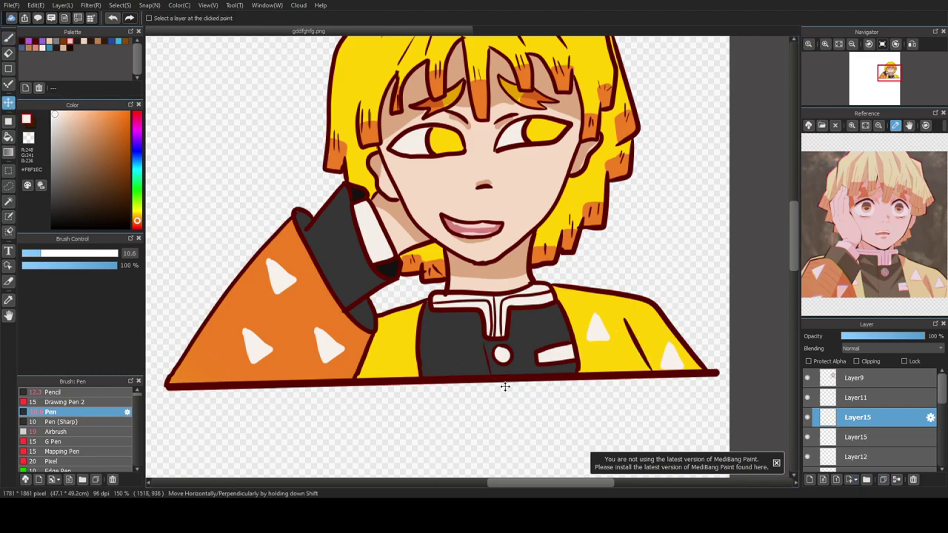
pyautogui.click(883, 480)
pyautogui.moveTo(659, 359); pyautogui.dragTo(405, 337)
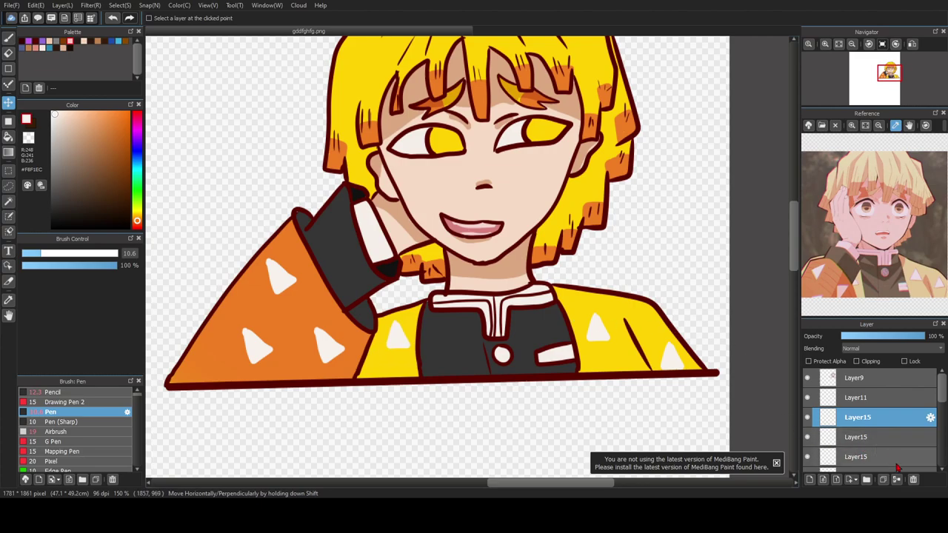
# Step: Merge all the triangle pattern layers down into Layer10 and return to the Pen brush
pyautogui.click(897, 480)
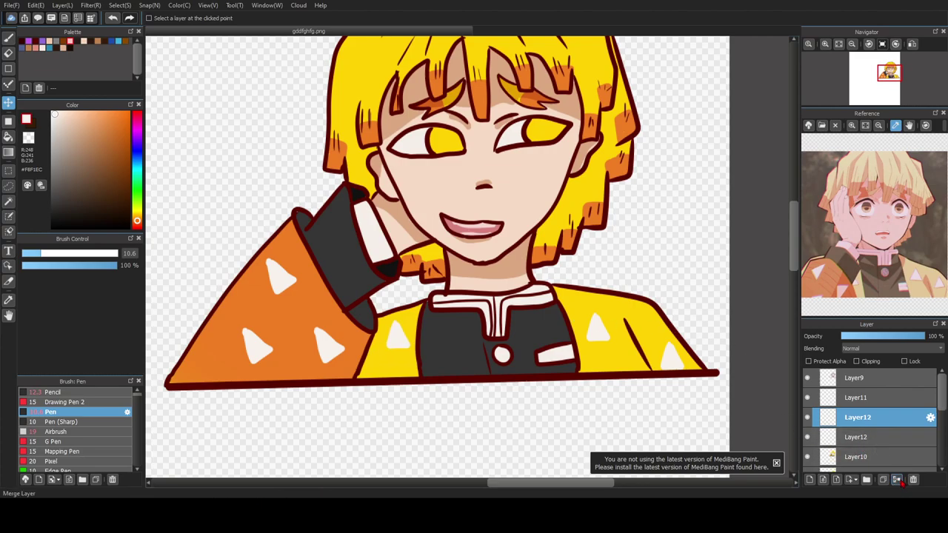
pyautogui.click(897, 480)
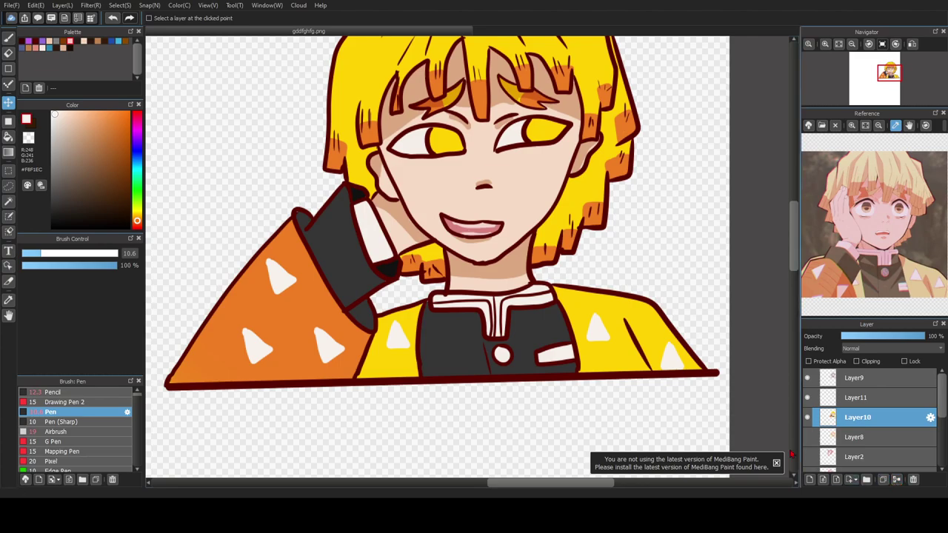
pyautogui.click(8, 37)
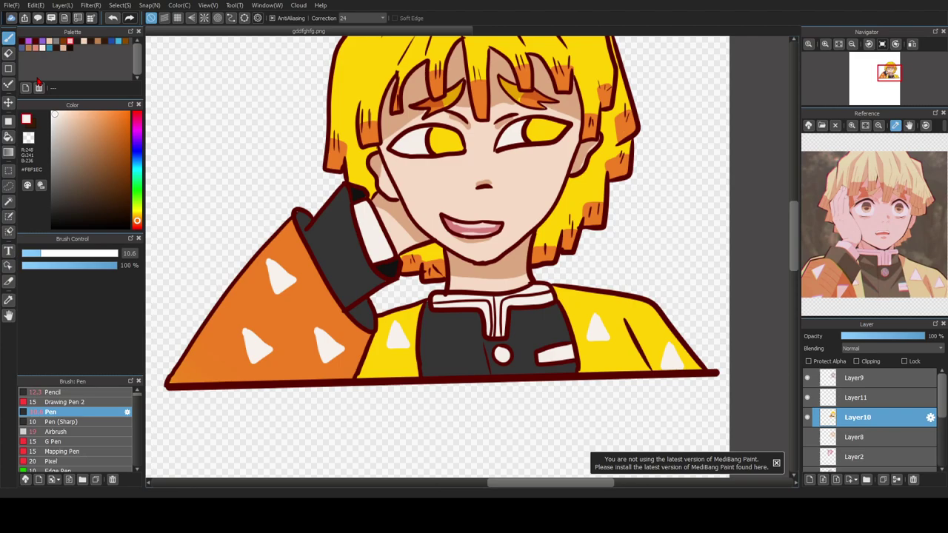
pyautogui.scroll(-2, 408, 296)
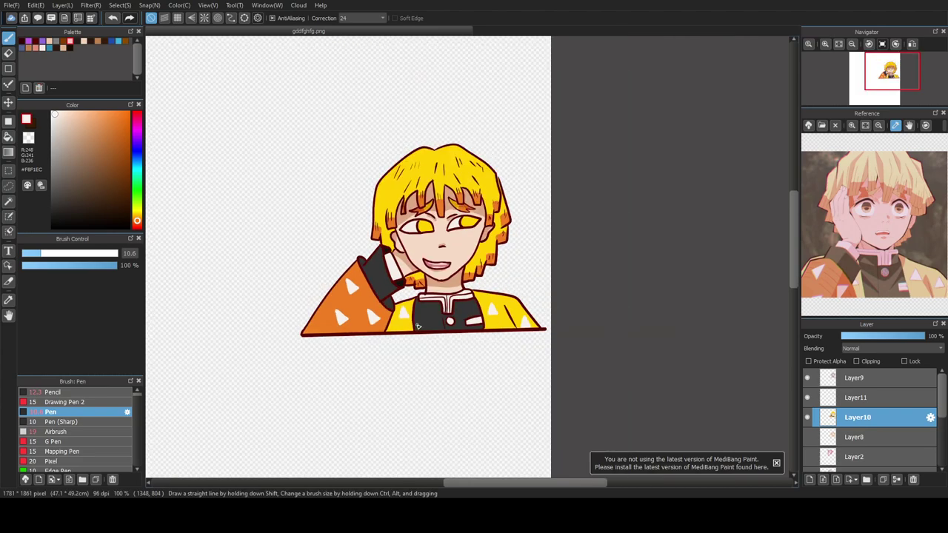
# Step: Shade the edges and folds of the dark cuff on Layer11 with the Pen in dark grey #262626
pyautogui.click(865, 404)
pyautogui.scroll(1, 430, 223)
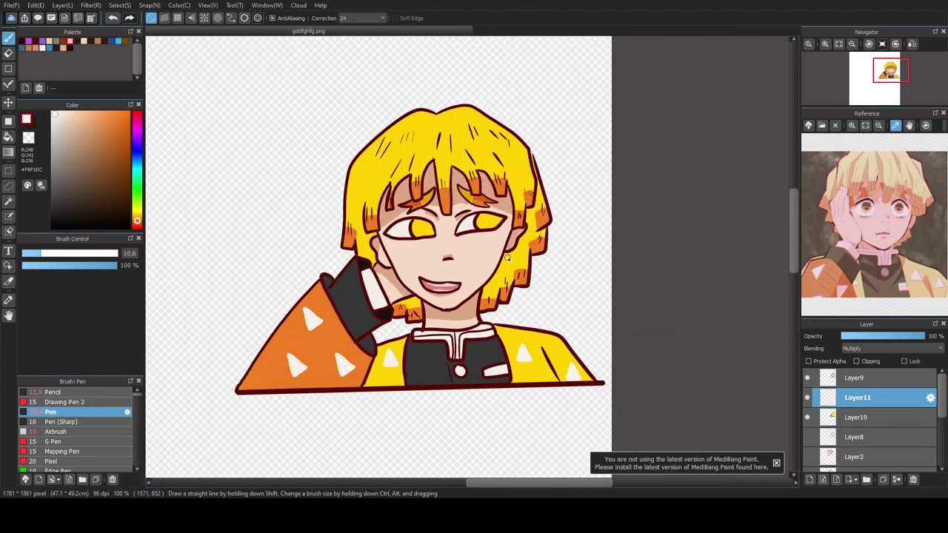
pyautogui.scroll(1, 480, 222)
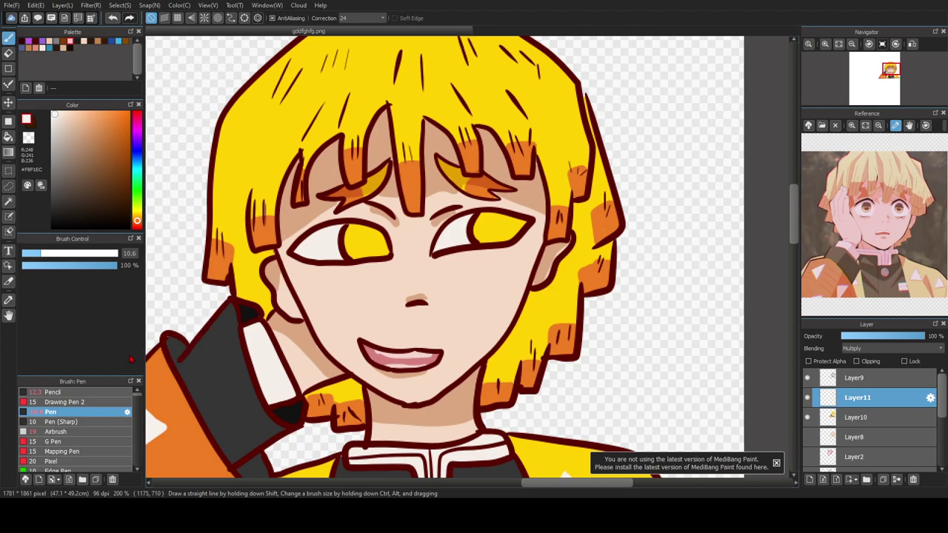
pyautogui.click(8, 299)
pyautogui.click(165, 320)
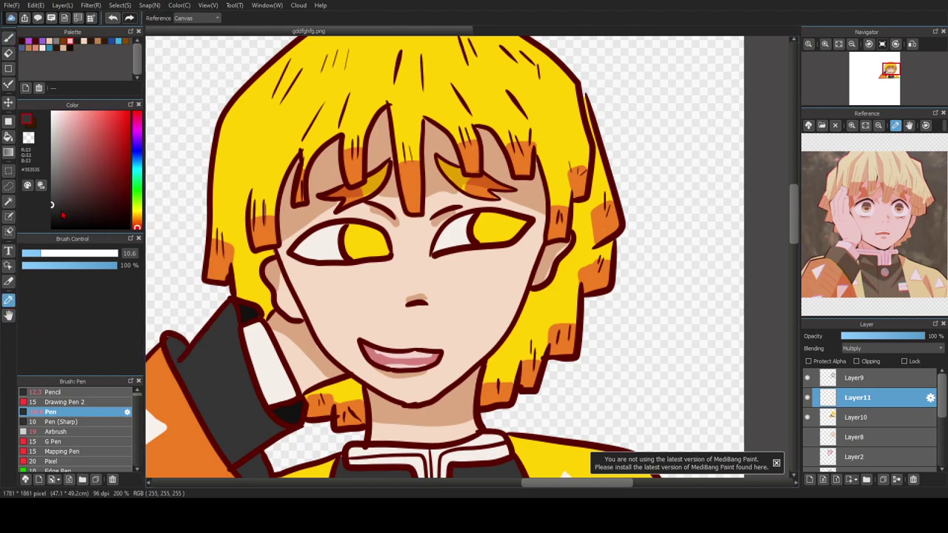
pyautogui.click(232, 369)
pyautogui.press('b')
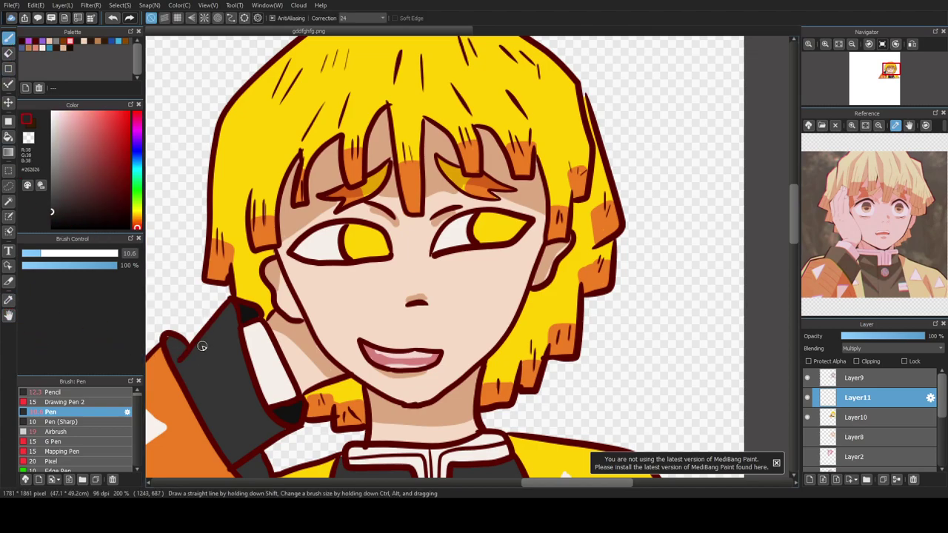
pyautogui.moveTo(239, 470); pyautogui.dragTo(259, 460)
pyautogui.moveTo(187, 370)
pyautogui.mouseDown()
pyautogui.moveTo(231, 462)
pyautogui.moveTo(187, 373)
pyautogui.moveTo(231, 307)
pyautogui.moveTo(178, 373)
pyautogui.moveTo(193, 395)
pyautogui.moveTo(193, 355)
pyautogui.moveTo(232, 314)
pyautogui.mouseUp()
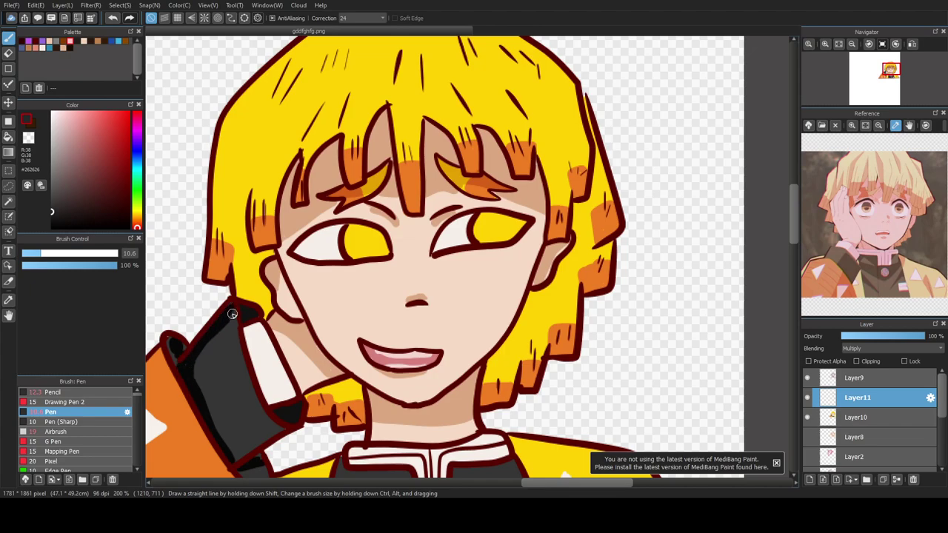
pyautogui.moveTo(200, 353)
pyautogui.mouseDown()
pyautogui.moveTo(197, 398)
pyautogui.moveTo(219, 445)
pyautogui.mouseUp()
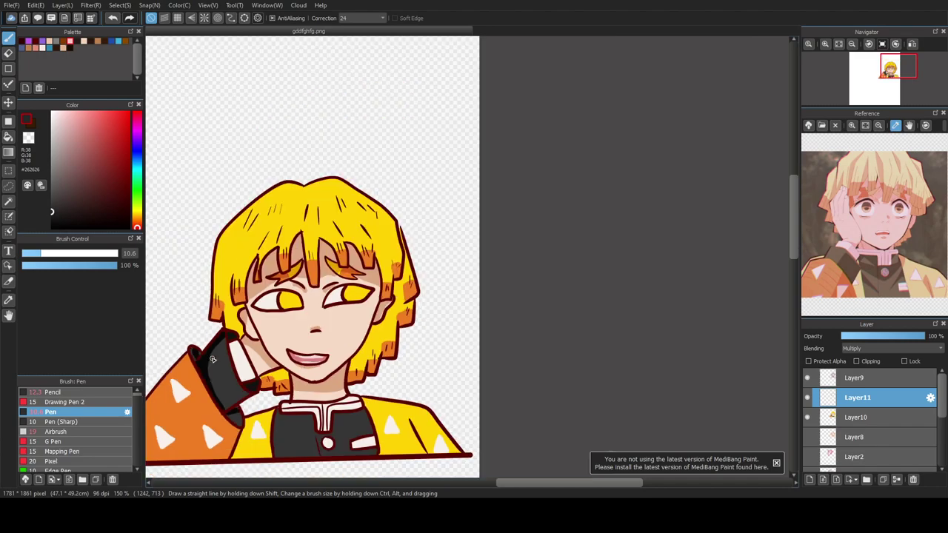
# Step: Paint dark shadows on the black jacket along its sleeve-side edge, beneath the white collar trim and beside the centre seam
pyautogui.scroll(-2, 200, 366)
pyautogui.moveTo(796, 254); pyautogui.dragTo(796, 275)
pyautogui.scroll(3, 226, 361)
pyautogui.moveTo(362, 69)
pyautogui.mouseDown()
pyautogui.moveTo(353, 220)
pyautogui.moveTo(356, 78)
pyautogui.moveTo(346, 114)
pyautogui.moveTo(354, 208)
pyautogui.mouseUp()
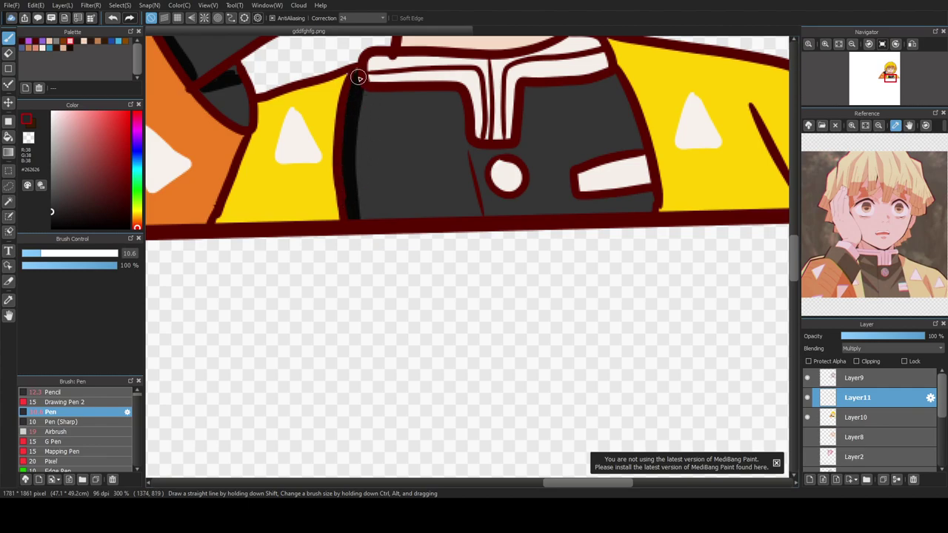
pyautogui.moveTo(360, 85)
pyautogui.mouseDown()
pyautogui.moveTo(453, 101)
pyautogui.moveTo(469, 143)
pyautogui.moveTo(502, 153)
pyautogui.moveTo(523, 138)
pyautogui.moveTo(532, 87)
pyautogui.moveTo(611, 80)
pyautogui.mouseUp()
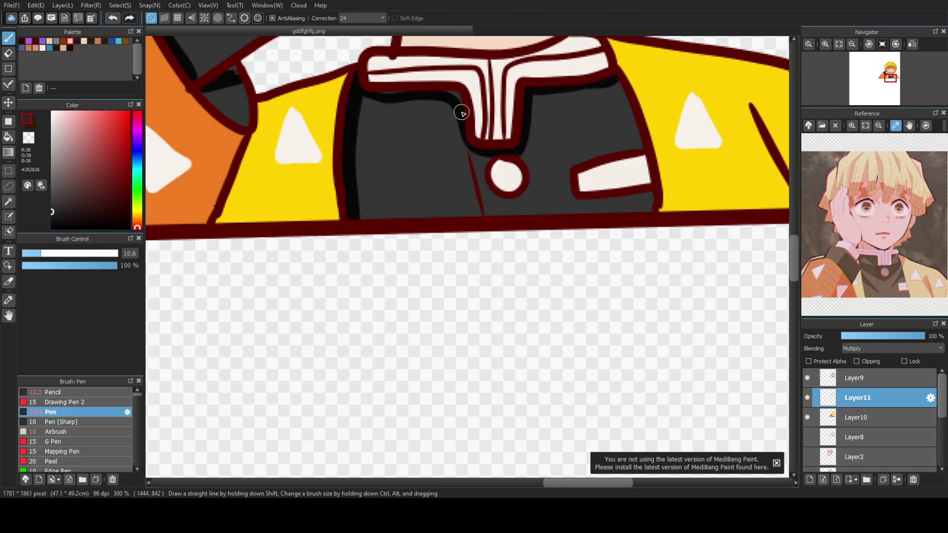
pyautogui.moveTo(467, 145); pyautogui.dragTo(472, 218)
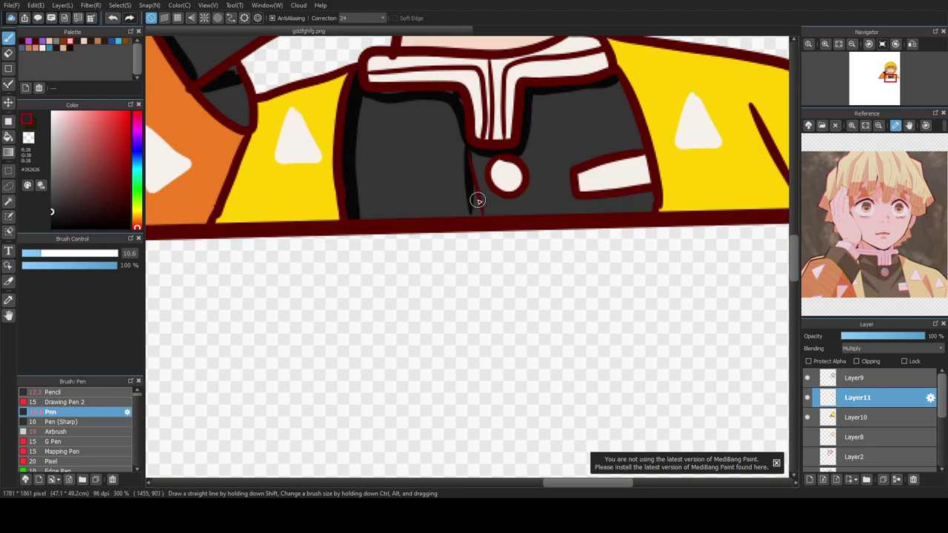
pyautogui.scroll(-2, 457, 217)
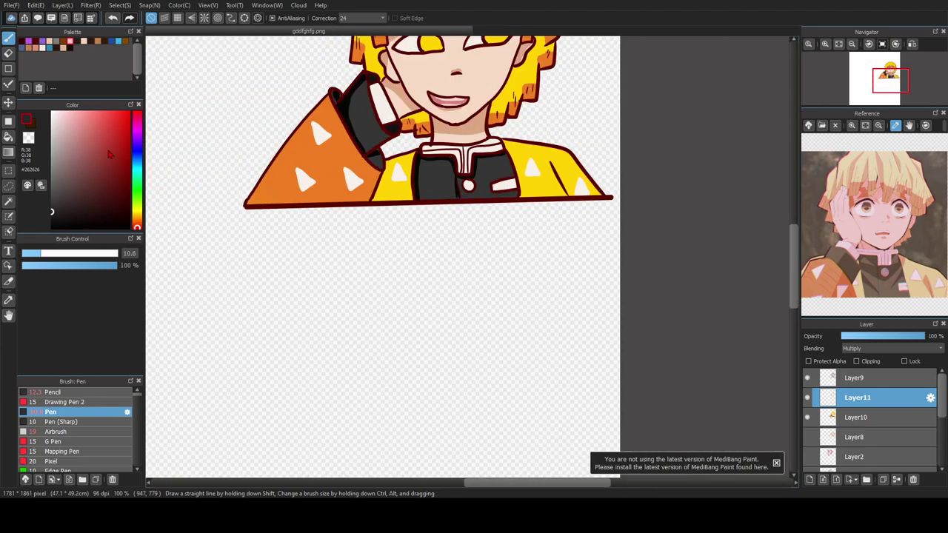
# Step: Shade the white collar trim, the jacket button and the end of the white chest patch with light grey #DDDDDD
pyautogui.scroll(2, 466, 103)
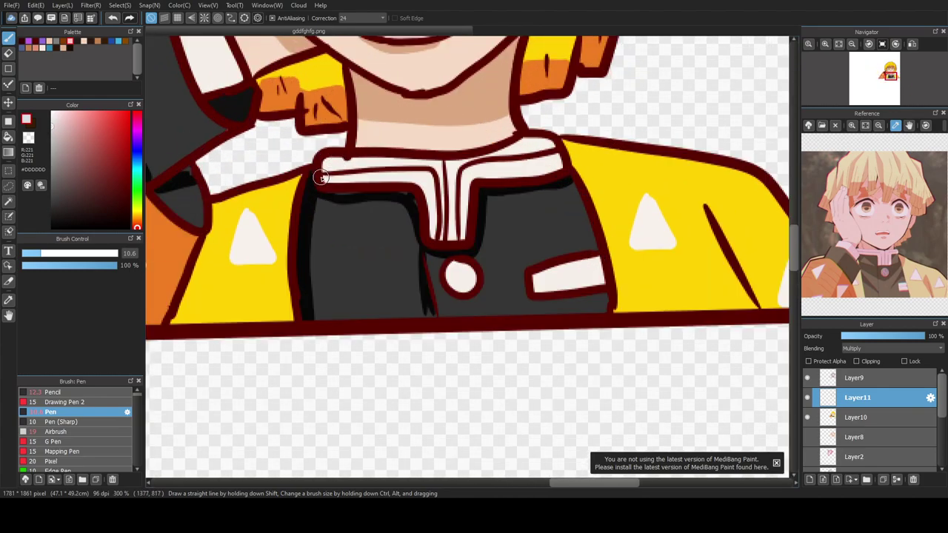
pyautogui.moveTo(324, 175)
pyautogui.mouseDown()
pyautogui.moveTo(413, 189)
pyautogui.moveTo(434, 212)
pyautogui.moveTo(435, 234)
pyautogui.moveTo(435, 206)
pyautogui.moveTo(419, 176)
pyautogui.moveTo(326, 157)
pyautogui.mouseUp()
pyautogui.moveTo(447, 234)
pyautogui.mouseDown()
pyautogui.moveTo(480, 182)
pyautogui.moveTo(560, 153)
pyautogui.moveTo(548, 145)
pyautogui.moveTo(557, 172)
pyautogui.moveTo(480, 174)
pyautogui.moveTo(464, 193)
pyautogui.moveTo(452, 237)
pyautogui.mouseUp()
pyautogui.scroll(-1, 384, 182)
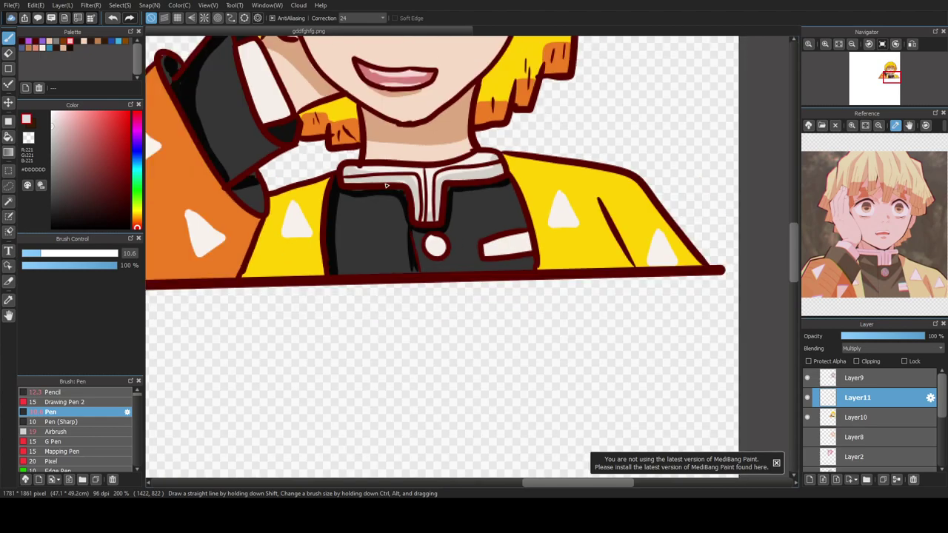
pyautogui.scroll(-1, 385, 182)
pyautogui.scroll(2, 400, 182)
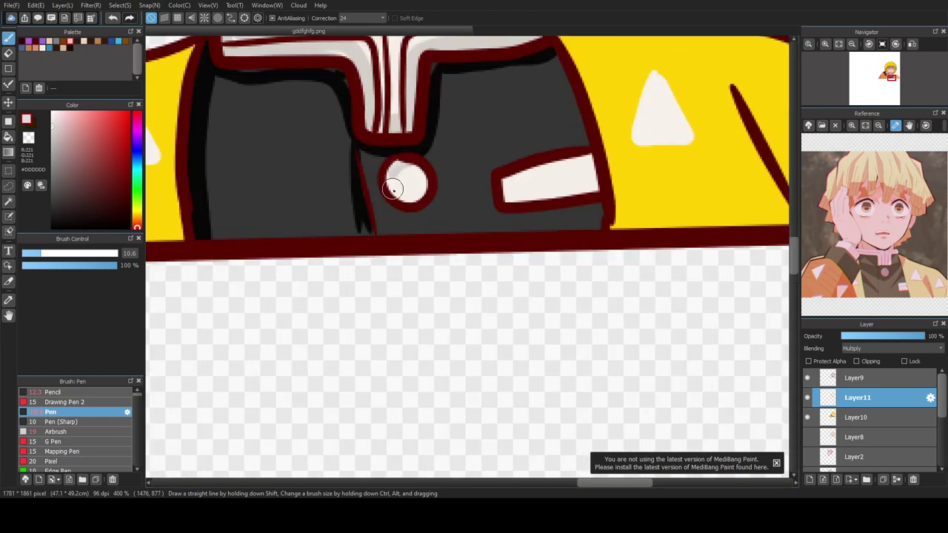
pyautogui.scroll(-1, 393, 189)
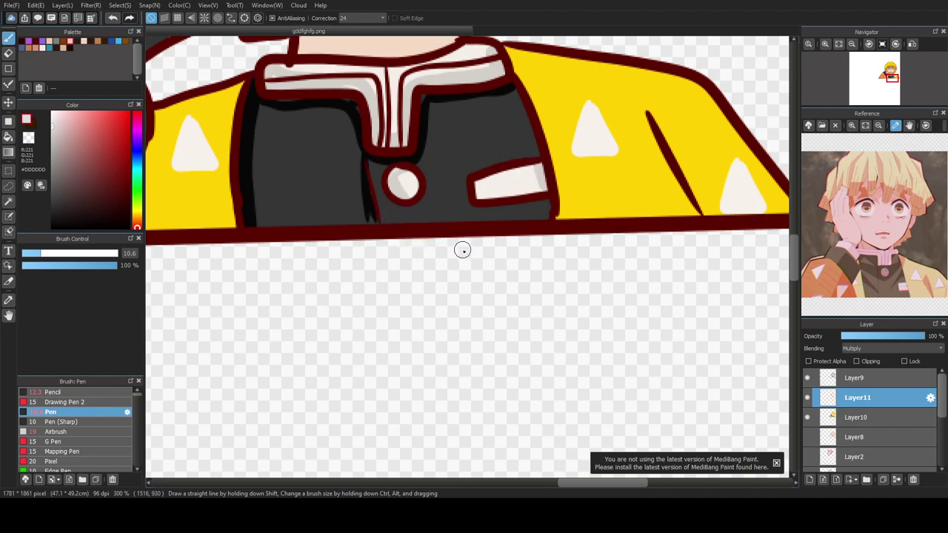
# Step: Paint a #3A3A3A shadow down the jacket's edge beside the chest patch, covering the patch's outer end
pyautogui.click(52, 201)
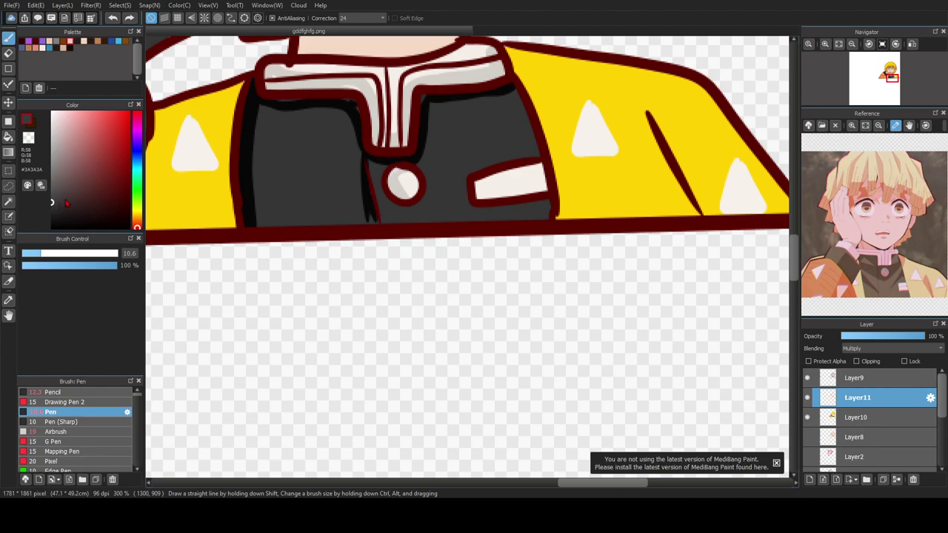
pyautogui.moveTo(510, 89); pyautogui.dragTo(549, 213)
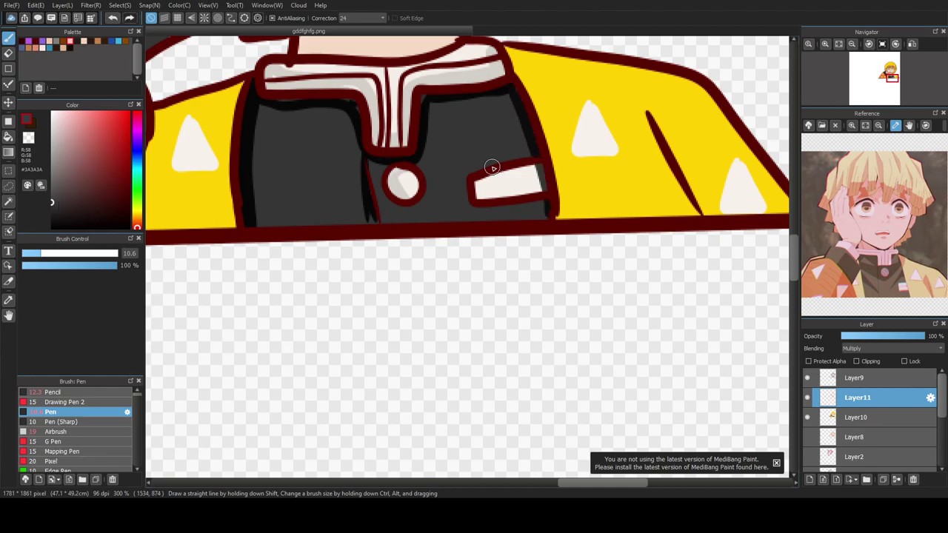
pyautogui.scroll(-4, 563, 256)
pyautogui.scroll(3, 781, 239)
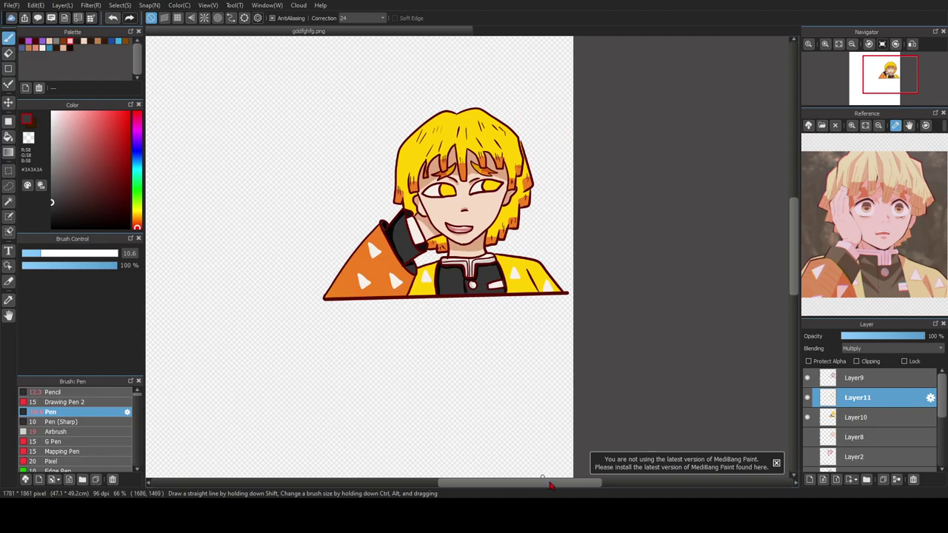
# Step: Shade the upper part of both irises with the Pen in dark yellow #DFB706 and dot a black #000000 pupil in each
pyautogui.scroll(5, 482, 237)
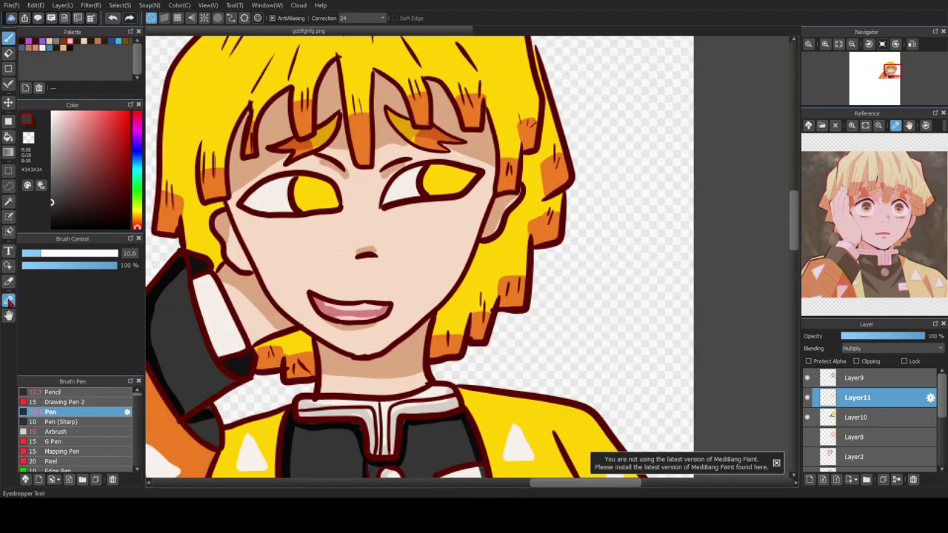
pyautogui.click(8, 300)
pyautogui.click(319, 181)
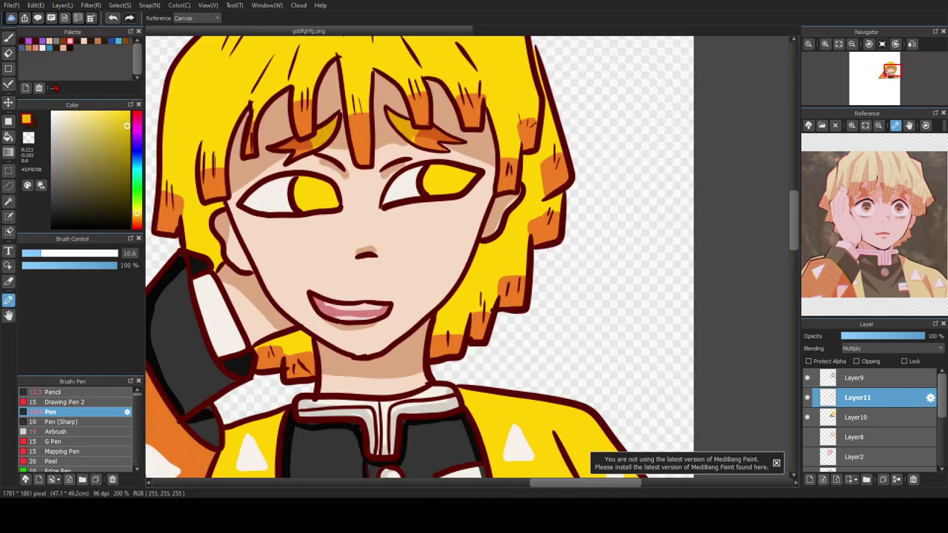
pyautogui.press('b')
pyautogui.moveTo(306, 185)
pyautogui.mouseDown()
pyautogui.moveTo(330, 187)
pyautogui.moveTo(299, 184)
pyautogui.mouseUp()
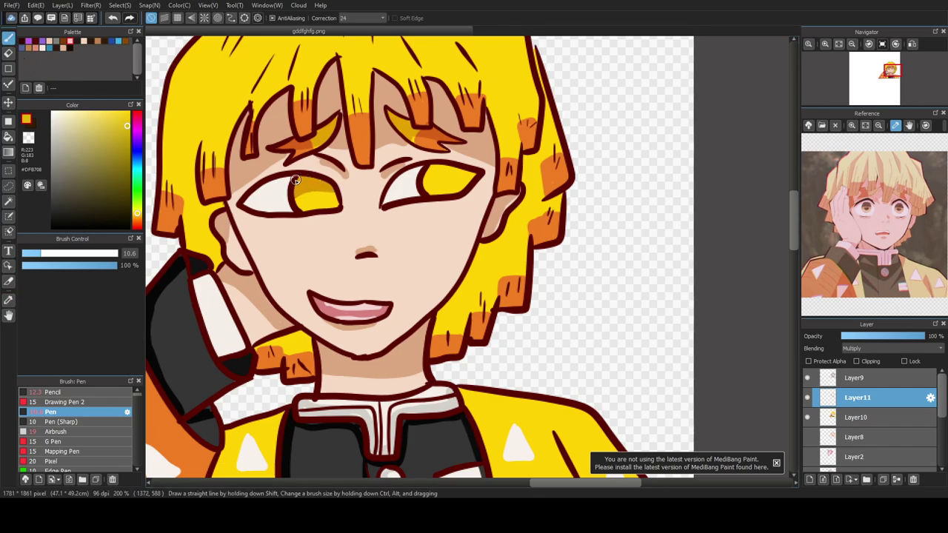
pyautogui.moveTo(426, 176)
pyautogui.mouseDown()
pyautogui.moveTo(468, 173)
pyautogui.moveTo(451, 168)
pyautogui.moveTo(425, 184)
pyautogui.moveTo(436, 167)
pyautogui.moveTo(472, 172)
pyautogui.moveTo(433, 176)
pyautogui.mouseUp()
pyautogui.moveTo(118, 174); pyautogui.dragTo(154, 265)
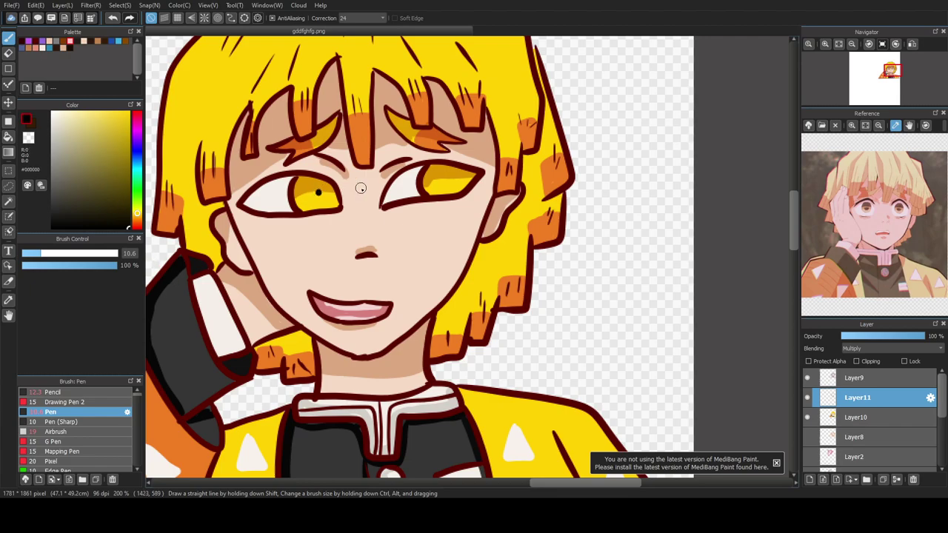
# Step: Sample the coat's yellow, darken it to #DDB504 and paint a shadow on the coat front beside the orange sleeve
pyautogui.scroll(-2, 278, 187)
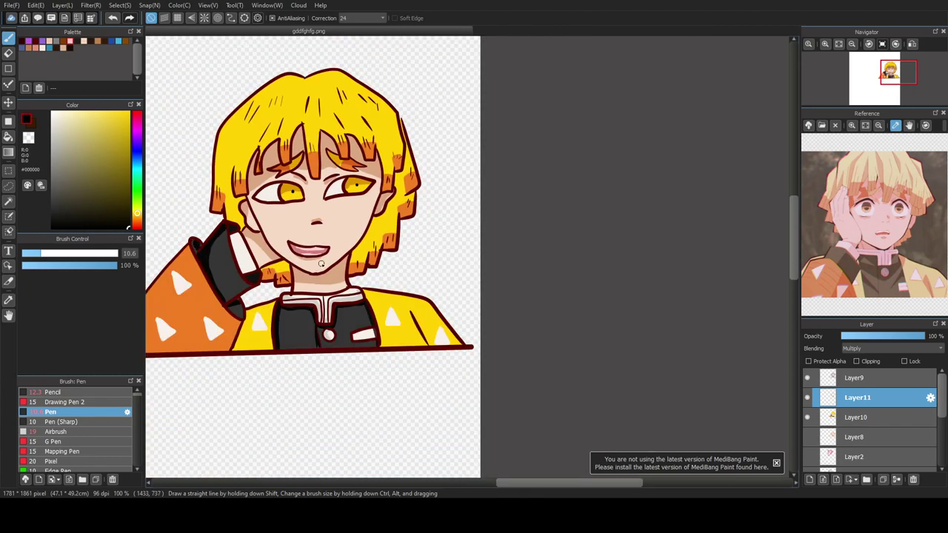
pyautogui.hscroll(-5, 321, 312)
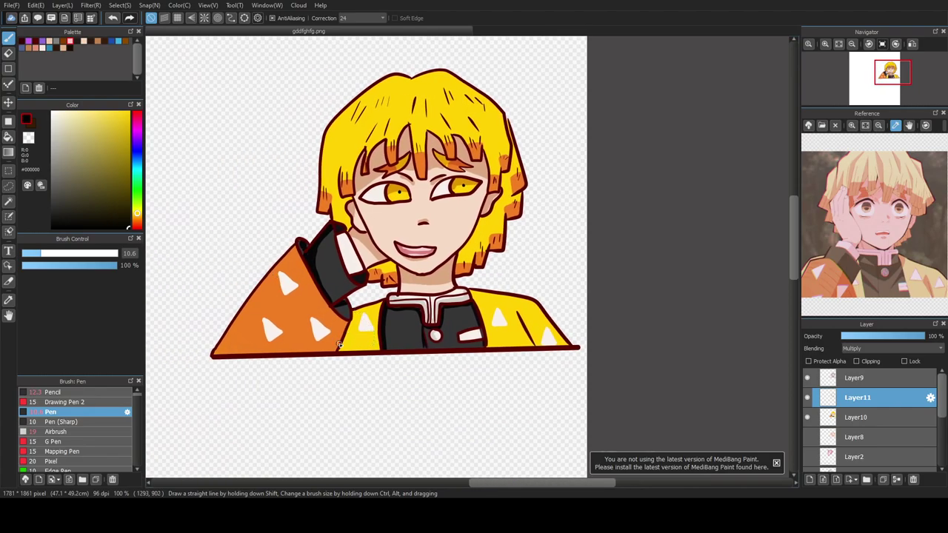
pyautogui.click(8, 299)
pyautogui.click(353, 338)
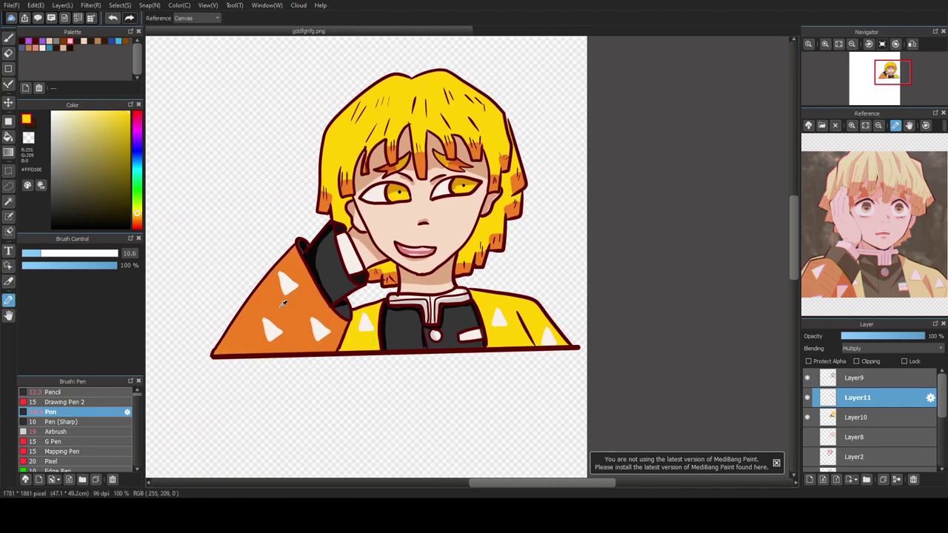
pyautogui.click(9, 37)
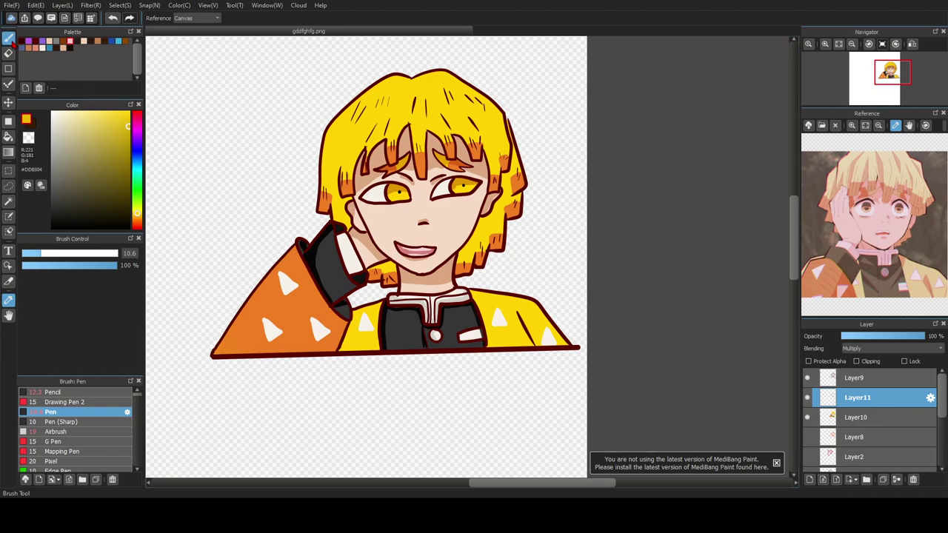
pyautogui.scroll(3, 309, 363)
pyautogui.moveTo(392, 255)
pyautogui.mouseDown()
pyautogui.moveTo(398, 334)
pyautogui.moveTo(355, 342)
pyautogui.moveTo(386, 281)
pyautogui.moveTo(380, 342)
pyautogui.mouseUp()
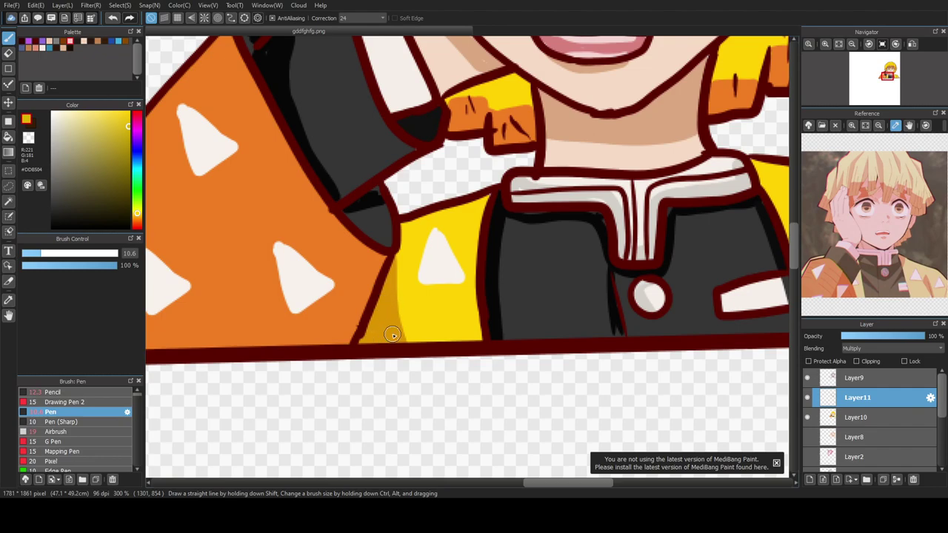
# Step: Paint a #DDB504 wedge-shaped shadow below the fold line on the yellow shoulder and erase its excess near the bottom edge
pyautogui.moveTo(544, 483); pyautogui.dragTo(604, 483)
pyautogui.moveTo(483, 238)
pyautogui.mouseDown()
pyautogui.moveTo(592, 335)
pyautogui.moveTo(501, 277)
pyautogui.moveTo(537, 346)
pyautogui.mouseUp()
pyautogui.press('e')
pyautogui.moveTo(614, 349); pyautogui.dragTo(585, 359)
pyautogui.press('b')
pyautogui.moveTo(488, 253)
pyautogui.mouseDown()
pyautogui.moveTo(545, 318)
pyautogui.moveTo(525, 313)
pyautogui.moveTo(538, 319)
pyautogui.mouseUp()
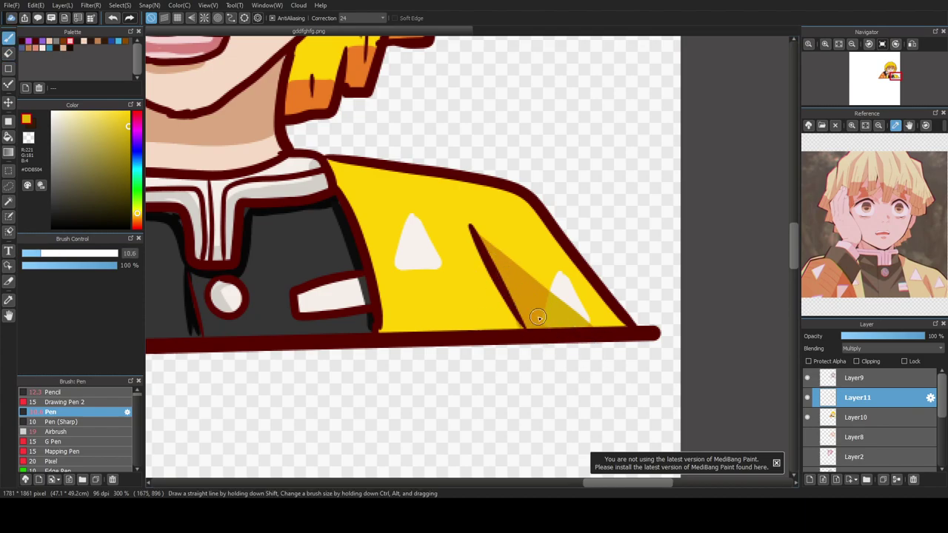
# Step: Paint #DDB504 shadow strokes over the hair's strand marks across the crown and above the orange fringe tips
pyautogui.scroll(-3, 456, 261)
pyautogui.moveTo(552, 484); pyautogui.dragTo(532, 485)
pyautogui.scroll(3, 791, 250)
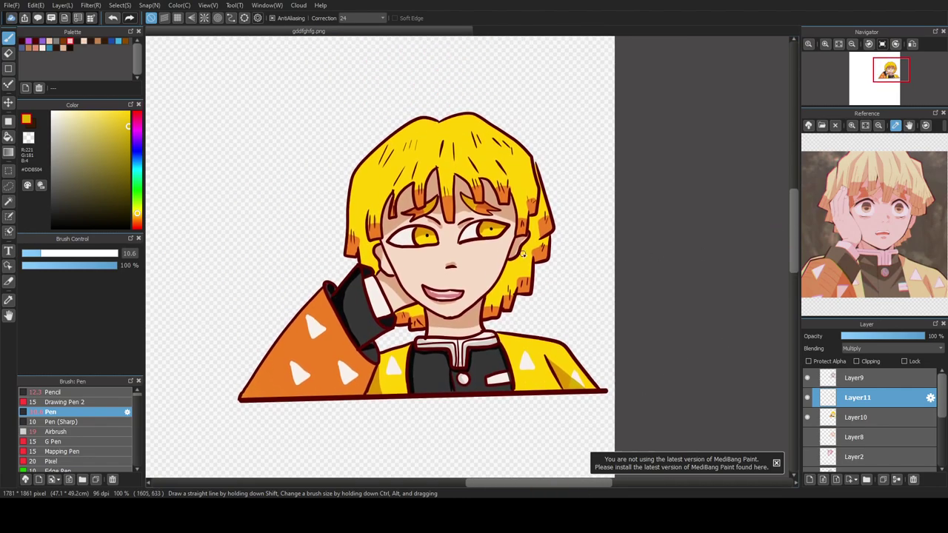
pyautogui.scroll(2, 435, 198)
pyautogui.moveTo(347, 110)
pyautogui.mouseDown()
pyautogui.moveTo(344, 87)
pyautogui.moveTo(315, 142)
pyautogui.moveTo(356, 94)
pyautogui.moveTo(388, 95)
pyautogui.moveTo(378, 84)
pyautogui.moveTo(396, 70)
pyautogui.moveTo(407, 84)
pyautogui.moveTo(468, 88)
pyautogui.moveTo(451, 78)
pyautogui.moveTo(456, 110)
pyautogui.moveTo(473, 85)
pyautogui.moveTo(501, 121)
pyautogui.moveTo(523, 77)
pyautogui.moveTo(517, 103)
pyautogui.moveTo(533, 85)
pyautogui.mouseUp()
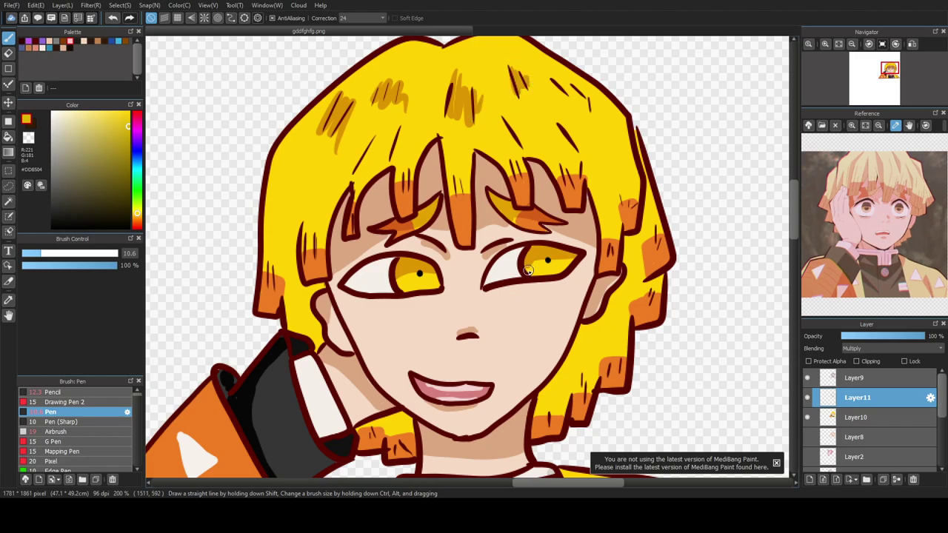
pyautogui.moveTo(397, 128)
pyautogui.mouseDown()
pyautogui.moveTo(381, 163)
pyautogui.moveTo(351, 163)
pyautogui.moveTo(345, 175)
pyautogui.mouseUp()
pyautogui.moveTo(450, 173); pyautogui.dragTo(461, 191)
pyautogui.moveTo(510, 164); pyautogui.dragTo(520, 167)
pyautogui.moveTo(506, 118)
pyautogui.mouseDown()
pyautogui.moveTo(533, 150)
pyautogui.moveTo(565, 133)
pyautogui.moveTo(580, 149)
pyautogui.moveTo(557, 162)
pyautogui.moveTo(580, 158)
pyautogui.moveTo(621, 206)
pyautogui.mouseUp()
# Step: Paint #DDB504 shadows on the right-hand side locks above their orange tips and outline the shadow area below the ear
pyautogui.moveTo(610, 251)
pyautogui.mouseDown()
pyautogui.moveTo(612, 237)
pyautogui.moveTo(614, 254)
pyautogui.mouseUp()
pyautogui.moveTo(649, 223); pyautogui.dragTo(653, 242)
pyautogui.moveTo(658, 275); pyautogui.dragTo(649, 303)
pyautogui.moveTo(615, 335); pyautogui.dragTo(616, 371)
pyautogui.moveTo(597, 317); pyautogui.dragTo(622, 354)
pyautogui.moveTo(617, 346)
pyautogui.mouseDown()
pyautogui.moveTo(627, 362)
pyautogui.moveTo(615, 360)
pyautogui.mouseUp()
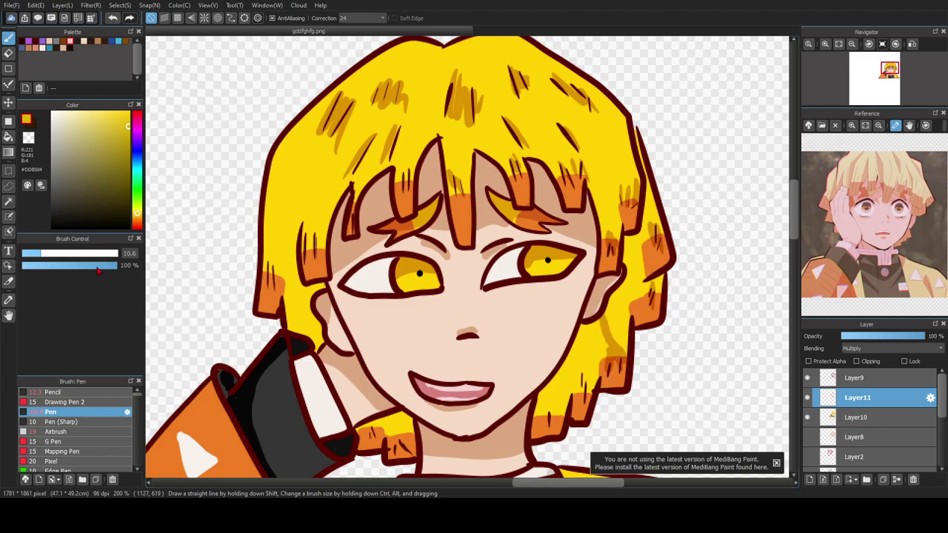
# Step: Bucket-fill the hair behind the jaw and neck on both sides, including its orange tips, with #DDB504 shadow
pyautogui.click(8, 137)
pyautogui.click(573, 373)
pyautogui.click(554, 419)
pyautogui.click(582, 406)
pyautogui.click(619, 370)
pyautogui.click(608, 374)
pyautogui.click(8, 37)
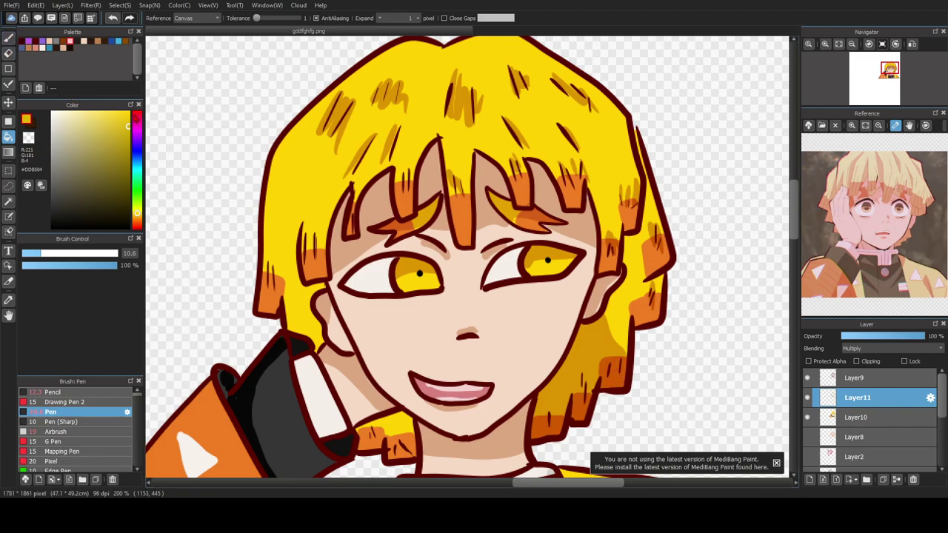
pyautogui.click(380, 441)
pyautogui.click(379, 443)
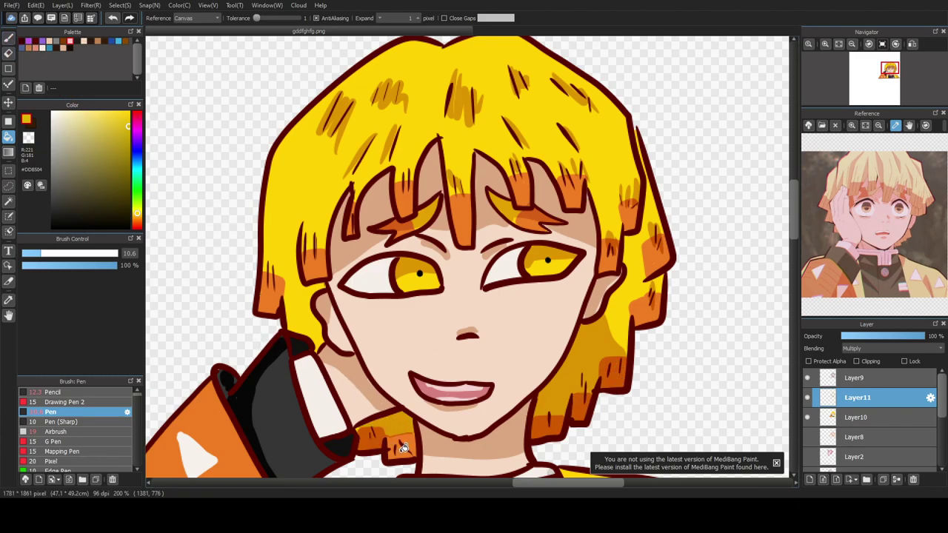
pyautogui.click(401, 448)
# Step: Paint #DDB504 Pen shadows on the left-hand hair around the ear, above the orange lock tips and along the outer side
pyautogui.click(8, 37)
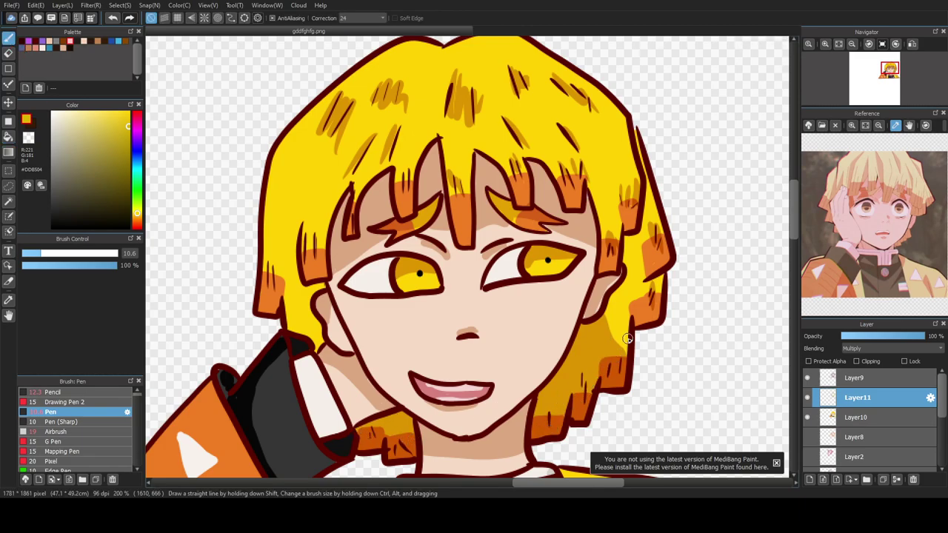
pyautogui.moveTo(287, 326)
pyautogui.mouseDown()
pyautogui.moveTo(319, 345)
pyautogui.moveTo(306, 312)
pyautogui.moveTo(326, 285)
pyautogui.mouseUp()
pyautogui.moveTo(301, 232)
pyautogui.mouseDown()
pyautogui.moveTo(301, 217)
pyautogui.moveTo(323, 249)
pyautogui.mouseUp()
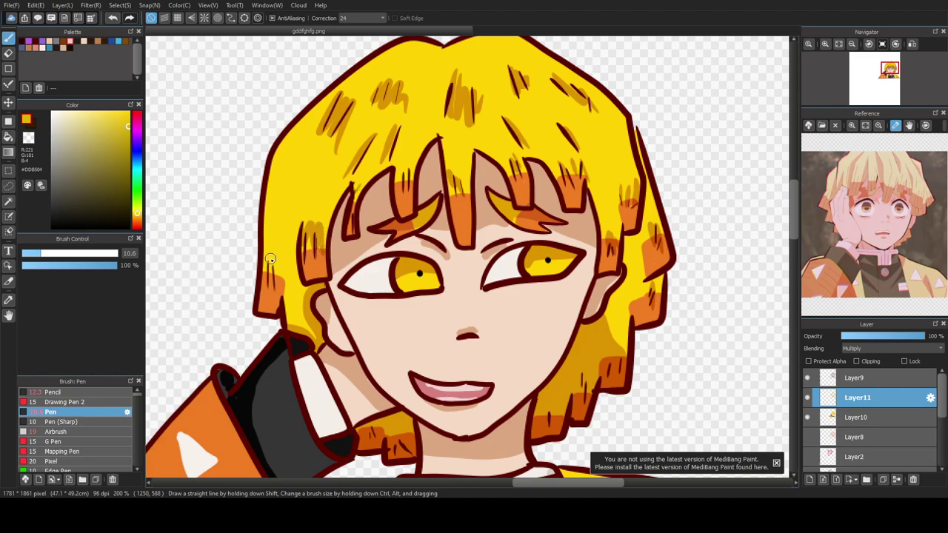
pyautogui.moveTo(358, 177); pyautogui.dragTo(354, 209)
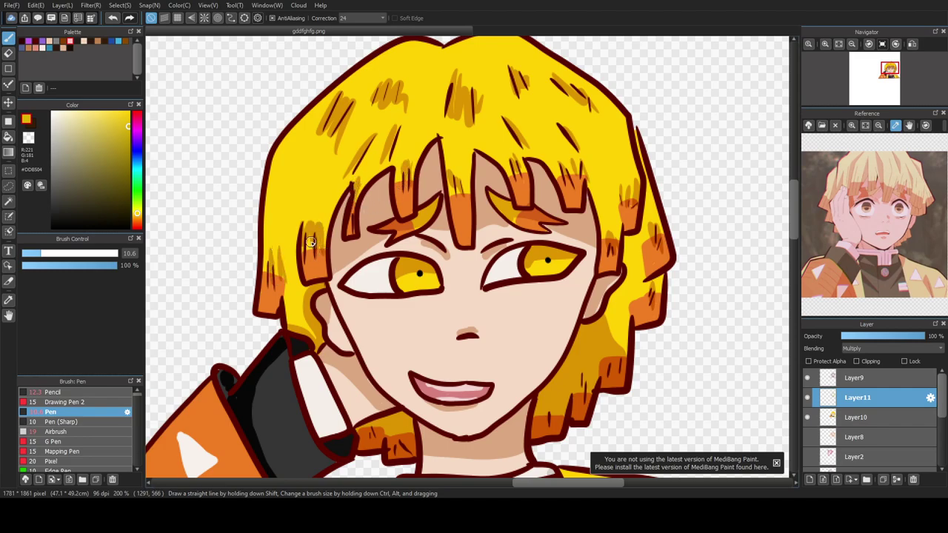
pyautogui.scroll(-2, 278, 267)
pyautogui.scroll(1, 282, 263)
pyautogui.scroll(2, 282, 263)
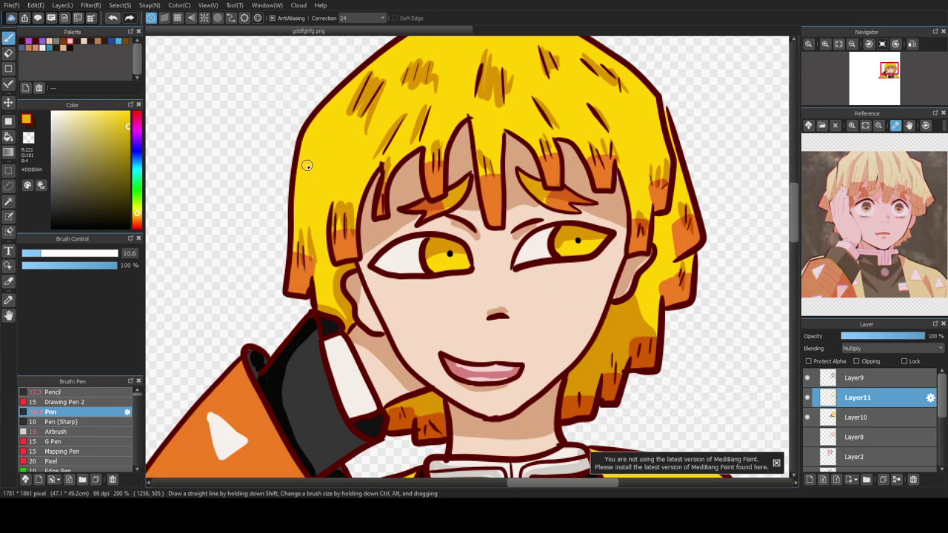
pyautogui.moveTo(295, 188)
pyautogui.mouseDown()
pyautogui.moveTo(311, 223)
pyautogui.moveTo(315, 193)
pyautogui.moveTo(315, 245)
pyautogui.moveTo(321, 185)
pyautogui.moveTo(345, 192)
pyautogui.mouseUp()
# Step: Extend the #DDB504 hair shadow behind the right-hand ear and beneath the overlapping side lock
pyautogui.scroll(-3, 342, 215)
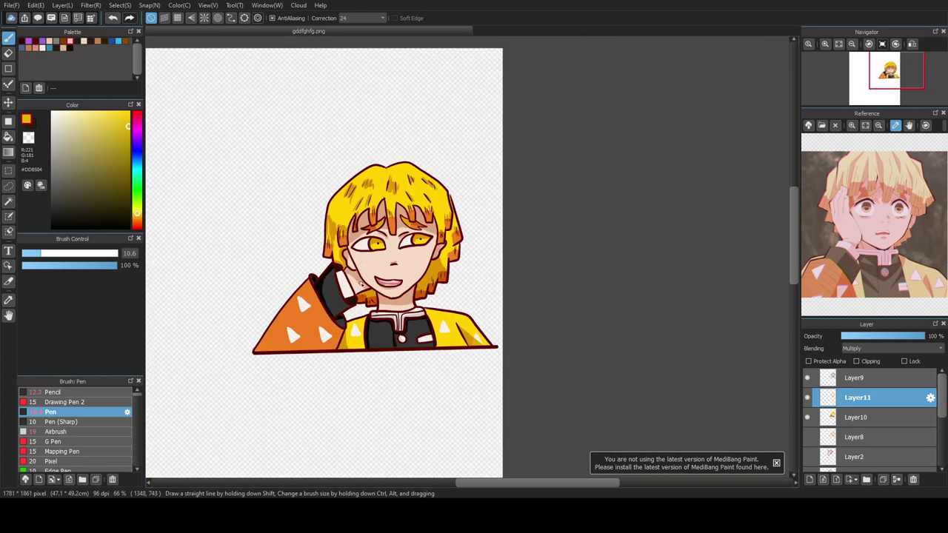
pyautogui.scroll(3, 449, 240)
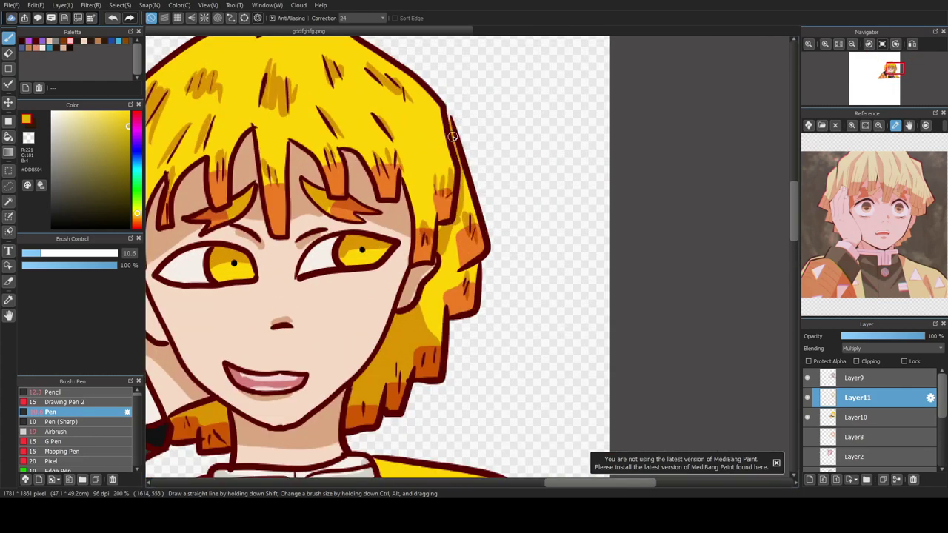
pyautogui.moveTo(441, 267)
pyautogui.mouseDown()
pyautogui.moveTo(421, 298)
pyautogui.moveTo(436, 271)
pyautogui.moveTo(425, 296)
pyautogui.moveTo(439, 346)
pyautogui.mouseUp()
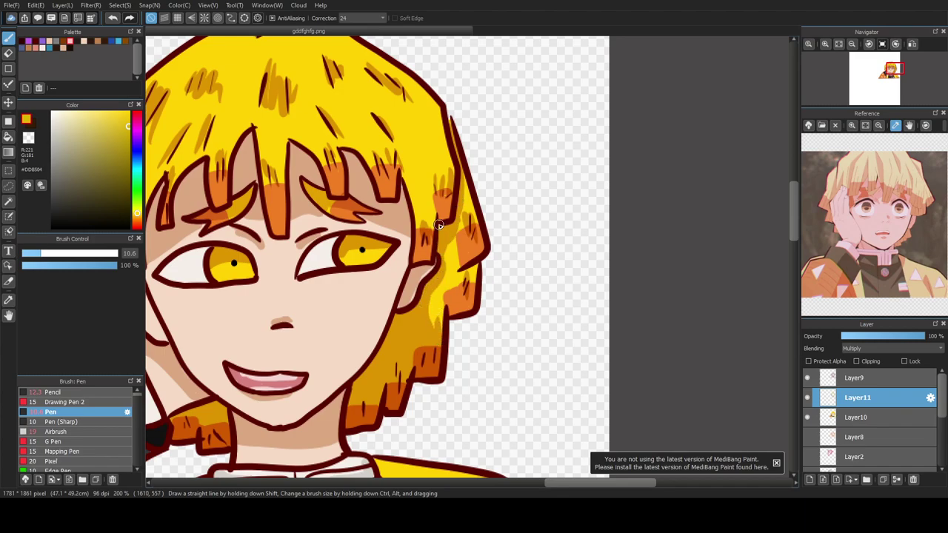
pyautogui.moveTo(437, 286)
pyautogui.mouseDown()
pyautogui.moveTo(439, 324)
pyautogui.moveTo(430, 297)
pyautogui.moveTo(439, 334)
pyautogui.mouseUp()
# Step: Select the face's skin area on Layer10 with the Magic Wand
pyautogui.scroll(-3, 411, 334)
pyautogui.moveTo(546, 486); pyautogui.dragTo(509, 467)
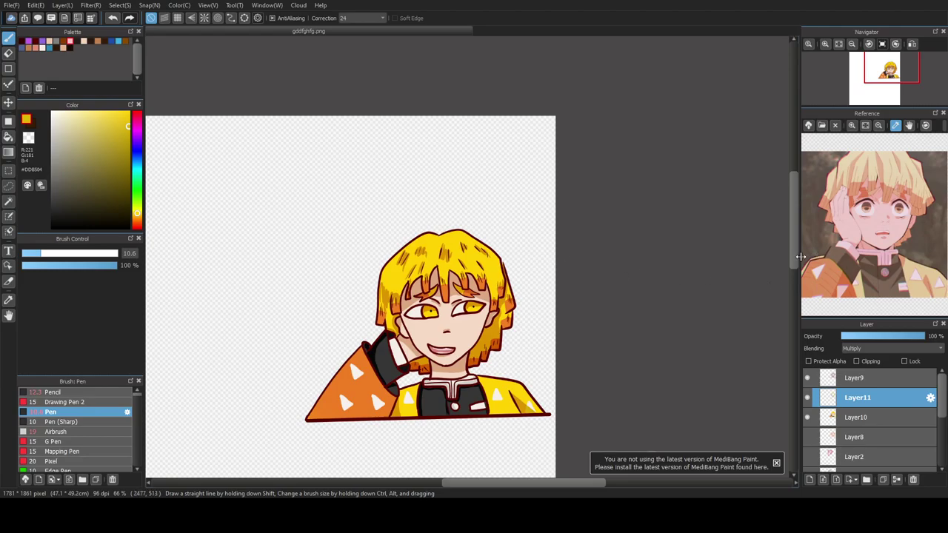
pyautogui.scroll(-3, 799, 275)
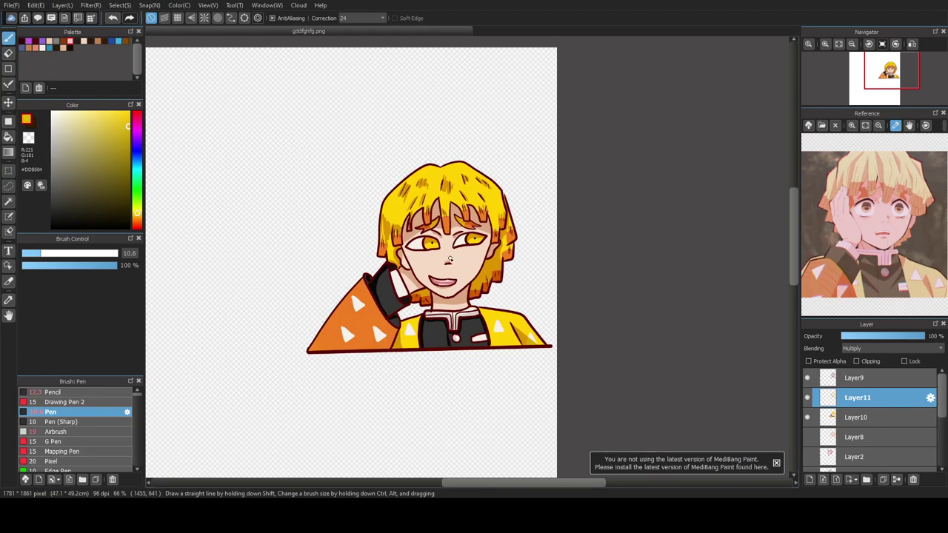
pyautogui.scroll(2, 449, 259)
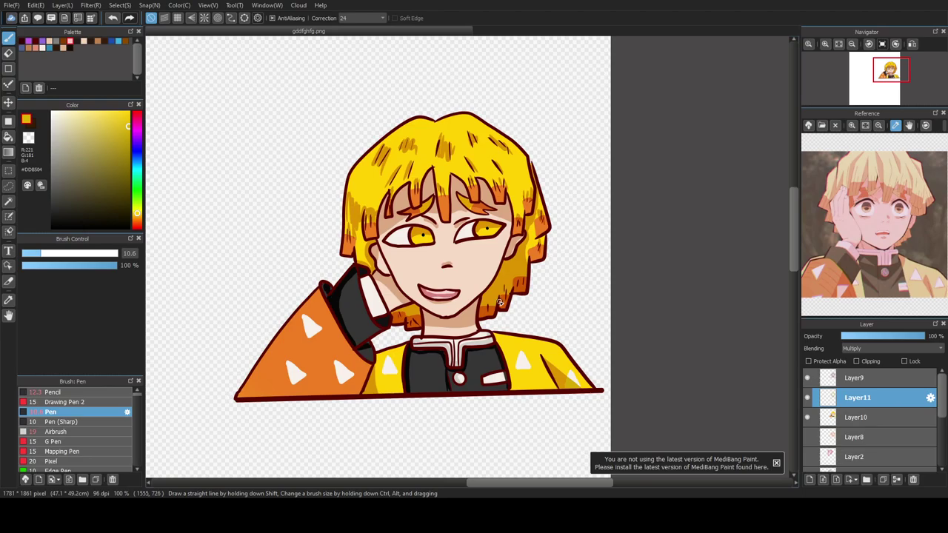
pyautogui.click(856, 423)
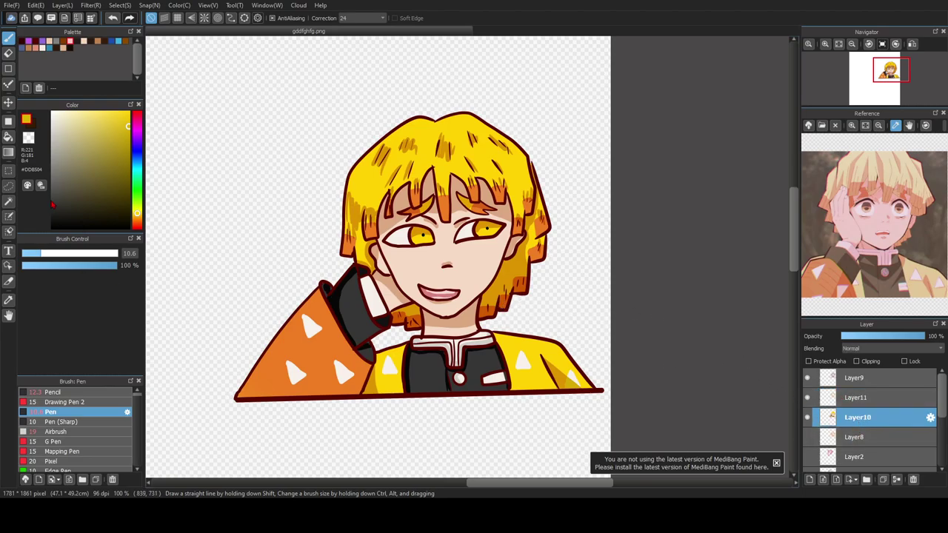
pyautogui.click(9, 202)
pyautogui.click(264, 264)
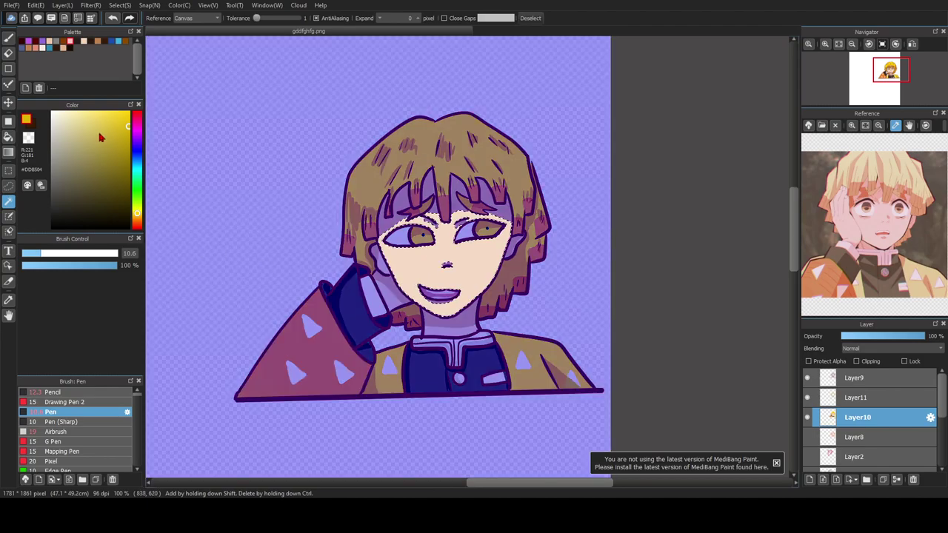
# Step: Airbrush a soft orange #FF8500 blush on both cheeks at brush size 147 and clear the selection
pyautogui.click(137, 220)
pyautogui.click(129, 112)
pyautogui.press('b')
pyautogui.click(57, 431)
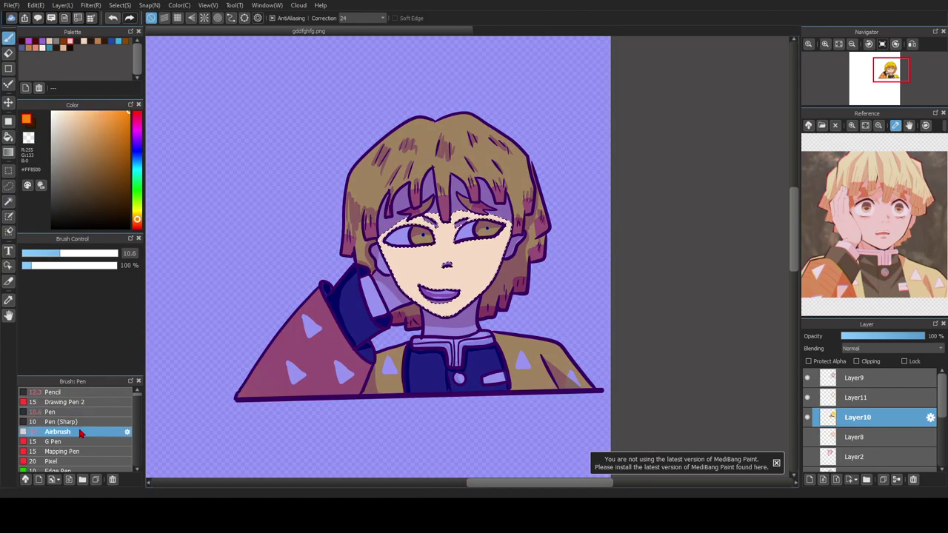
pyautogui.moveTo(86, 254); pyautogui.dragTo(119, 254)
pyautogui.moveTo(366, 264)
pyautogui.mouseDown()
pyautogui.moveTo(375, 275)
pyautogui.moveTo(426, 243)
pyautogui.moveTo(394, 332)
pyautogui.mouseUp()
pyautogui.moveTo(511, 230); pyautogui.dragTo(548, 286)
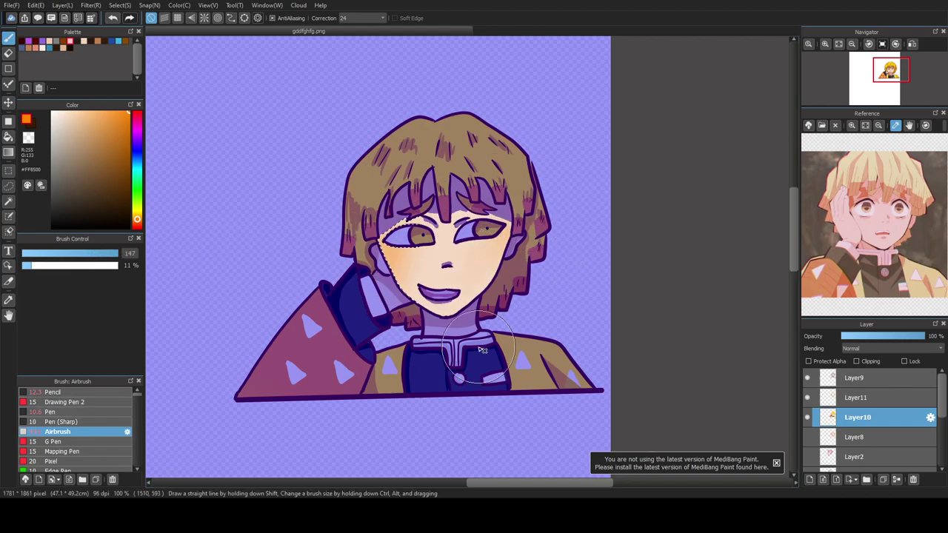
pyautogui.click(9, 202)
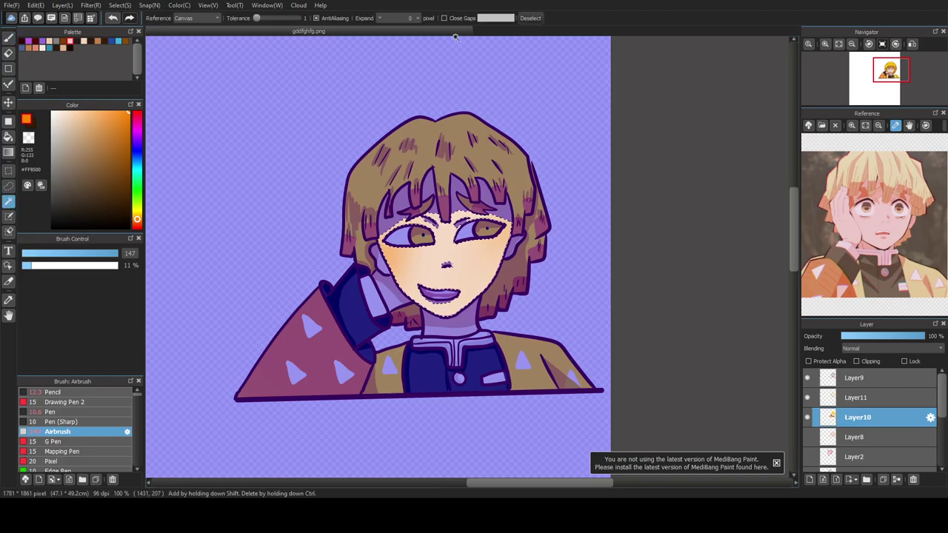
pyautogui.click(531, 18)
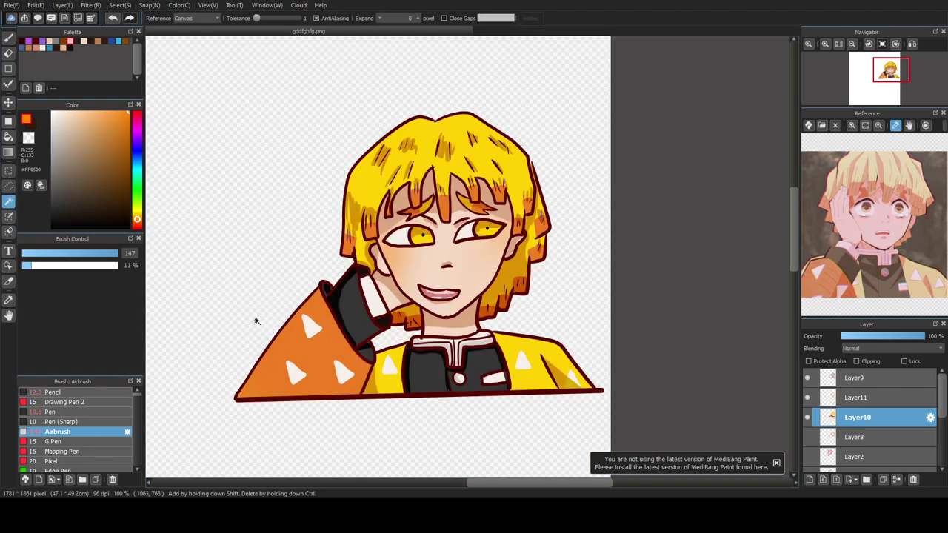
# Step: Shade the upper edges of both eye whites on Layer11 with the Pen in light grey #C5C5C5
pyautogui.click(53, 137)
pyautogui.click(843, 397)
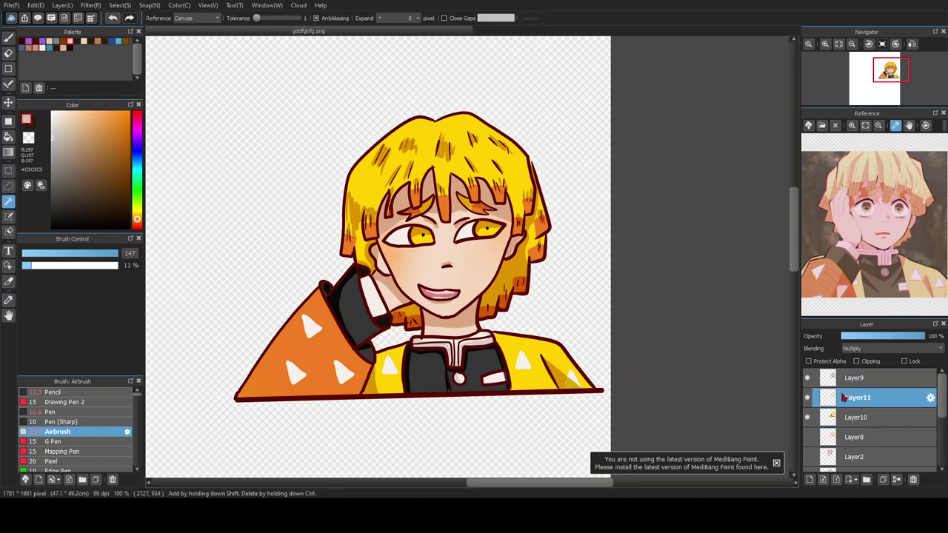
pyautogui.scroll(4, 371, 250)
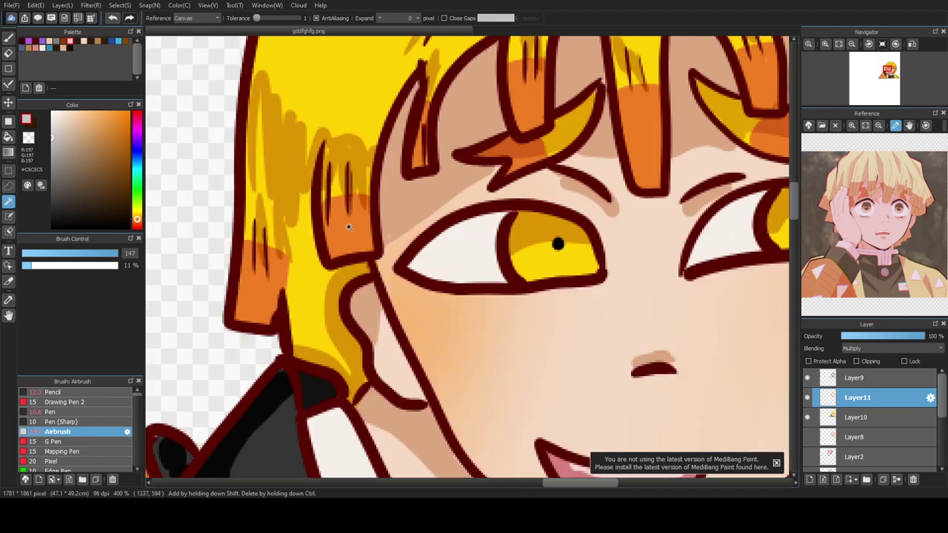
pyautogui.press('b')
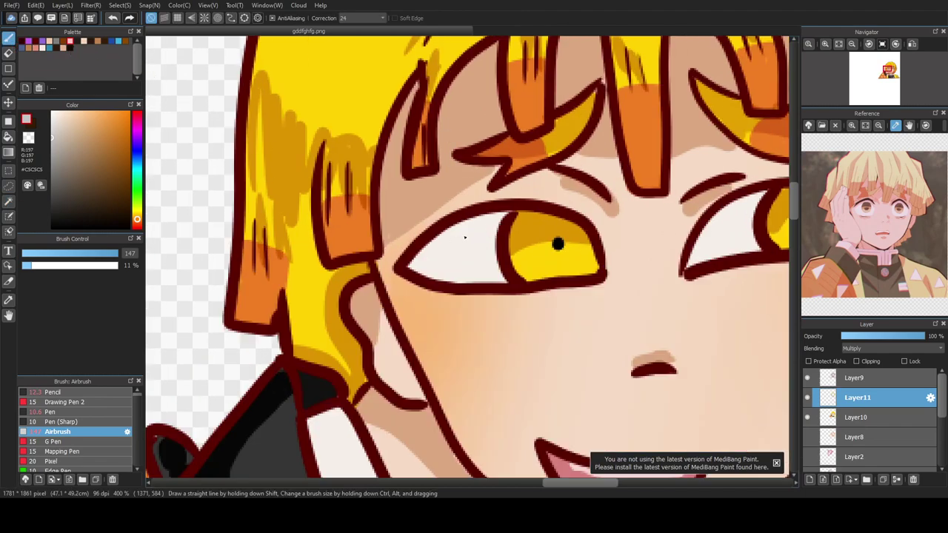
pyautogui.hotkey('ctrl', 'z')
pyautogui.click(87, 413)
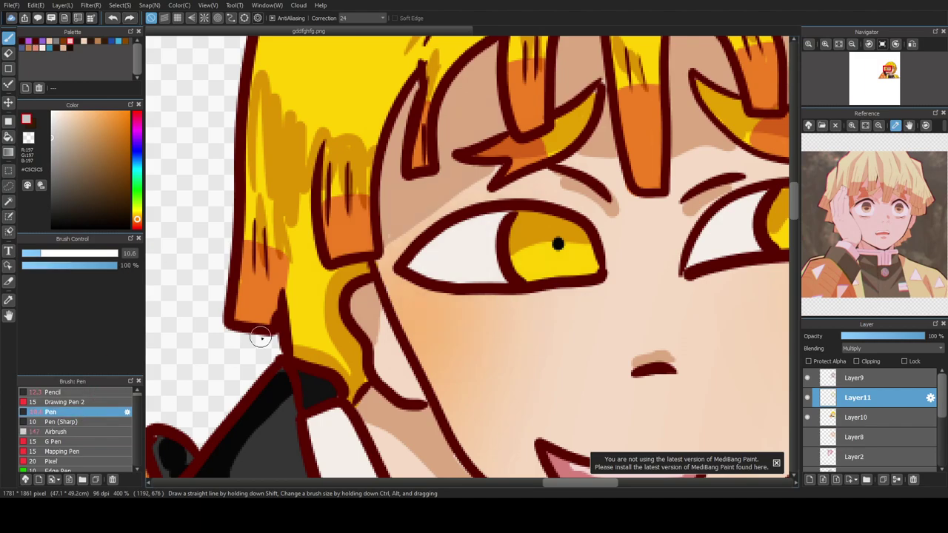
pyautogui.moveTo(508, 211)
pyautogui.mouseDown()
pyautogui.moveTo(460, 229)
pyautogui.moveTo(415, 265)
pyautogui.moveTo(504, 212)
pyautogui.mouseUp()
pyautogui.moveTo(549, 489); pyautogui.dragTo(581, 488)
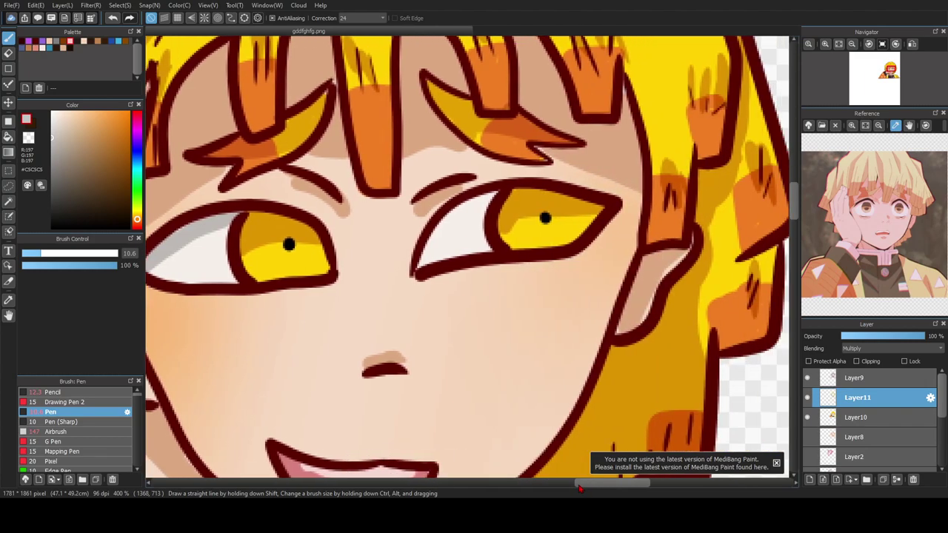
pyautogui.moveTo(423, 268)
pyautogui.mouseDown()
pyautogui.moveTo(432, 241)
pyautogui.moveTo(494, 196)
pyautogui.moveTo(457, 209)
pyautogui.moveTo(407, 276)
pyautogui.mouseUp()
pyautogui.scroll(-4, 377, 326)
pyautogui.scroll(-2, 437, 362)
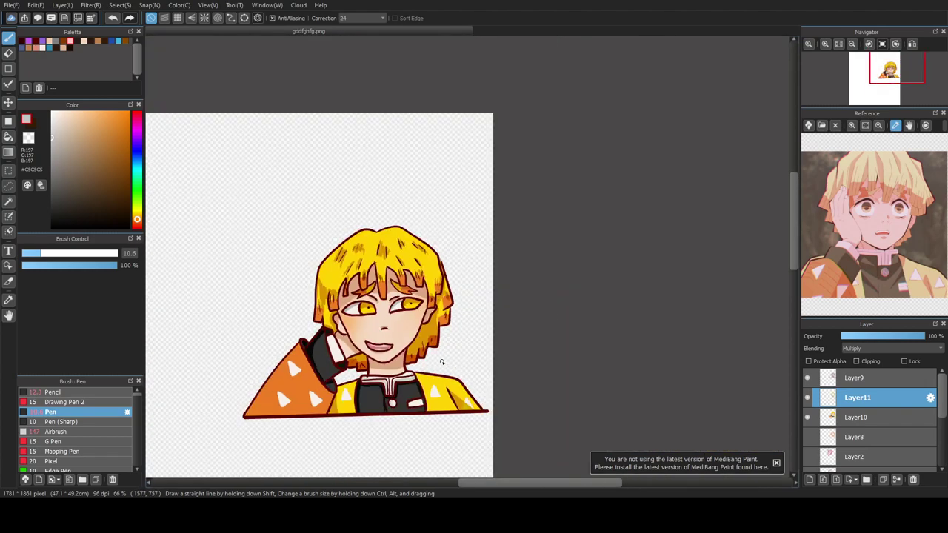
# Step: Draw small #00E2FF teardrops beneath both eyes on Layer9 with the Pen
pyautogui.scroll(4, 158, 162)
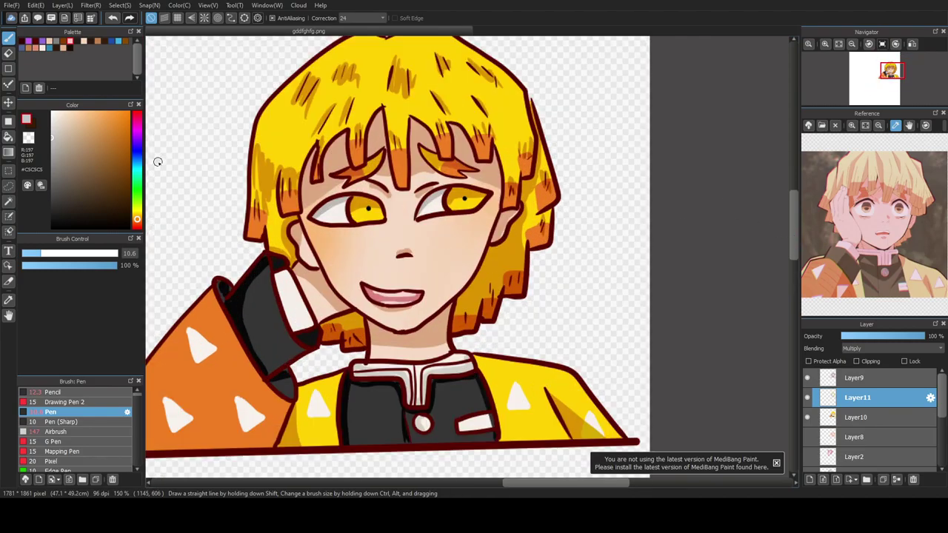
pyautogui.click(137, 178)
pyautogui.click(119, 147)
pyautogui.click(137, 168)
pyautogui.click(129, 112)
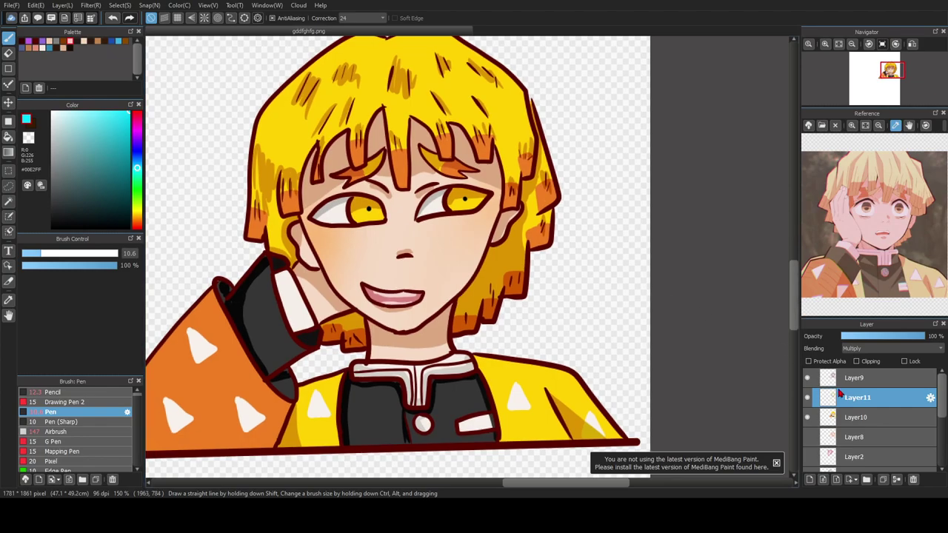
pyautogui.click(858, 379)
pyautogui.moveTo(859, 85)
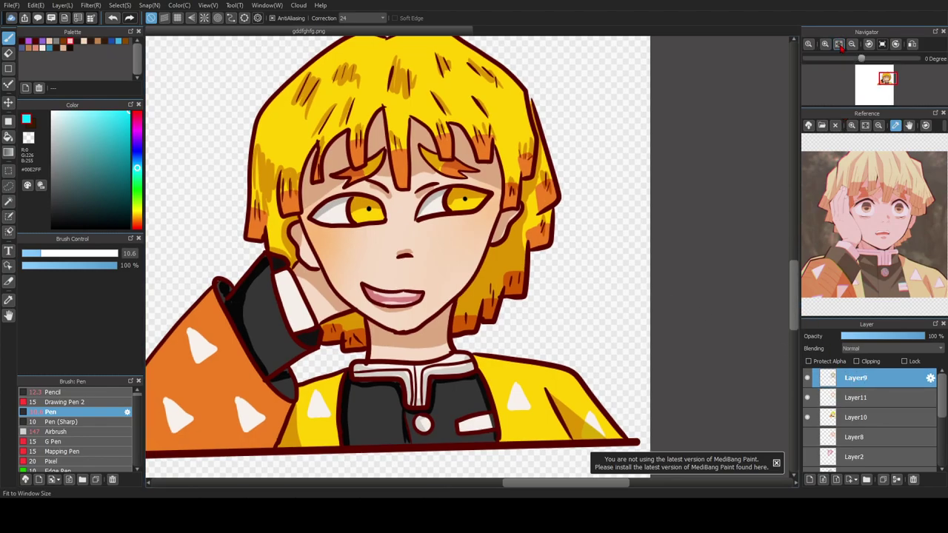
pyautogui.moveTo(891, 78); pyautogui.dragTo(887, 78)
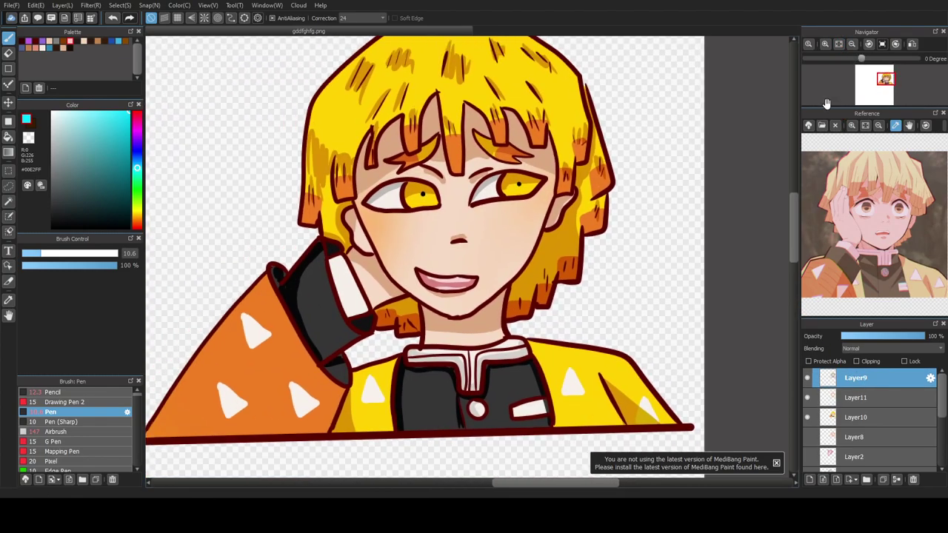
pyautogui.moveTo(526, 203); pyautogui.dragTo(535, 217)
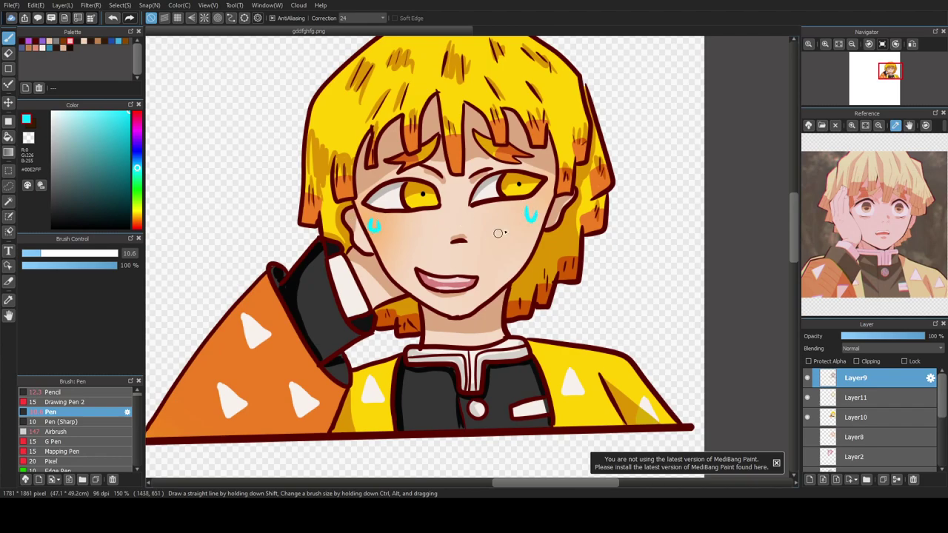
pyautogui.moveTo(517, 217); pyautogui.dragTo(520, 224)
pyautogui.moveTo(394, 221); pyautogui.dragTo(395, 232)
# Step: Draw #00E2FF sweat drops on both sides of the hair and one on the cheek beside the mouth
pyautogui.moveTo(561, 104); pyautogui.dragTo(565, 116)
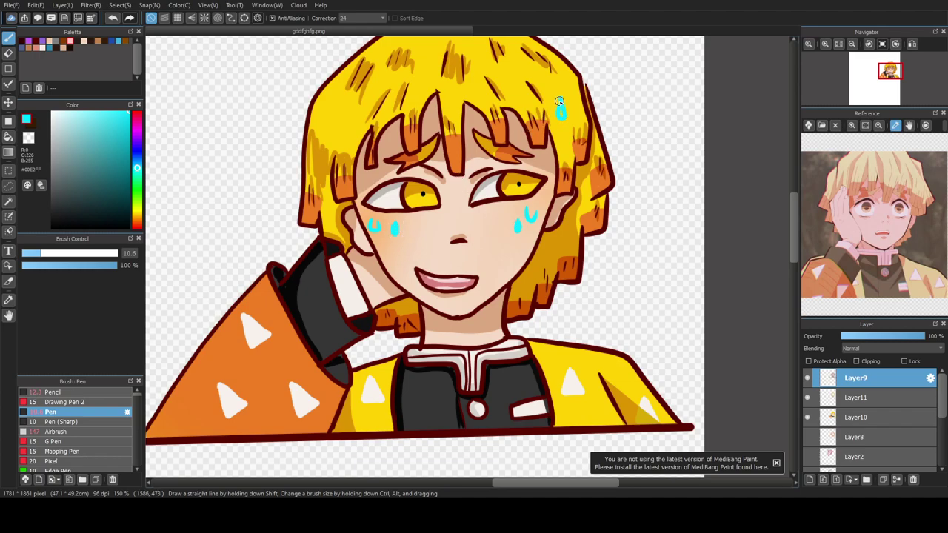
pyautogui.moveTo(342, 107); pyautogui.dragTo(342, 126)
pyautogui.moveTo(398, 271); pyautogui.dragTo(399, 282)
pyautogui.scroll(-4, 358, 224)
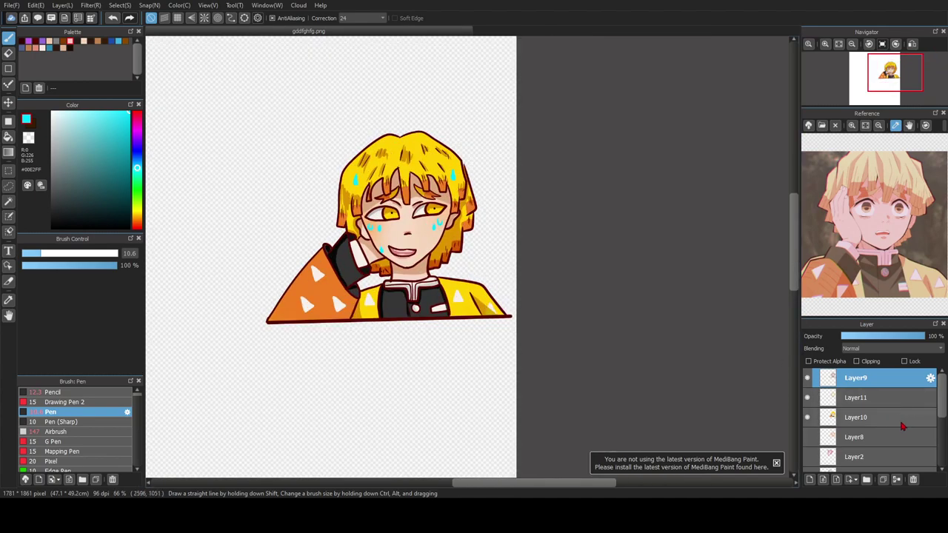
# Step: Select the whole character silhouette with the Magic Wand at tolerance 254
pyautogui.click(8, 201)
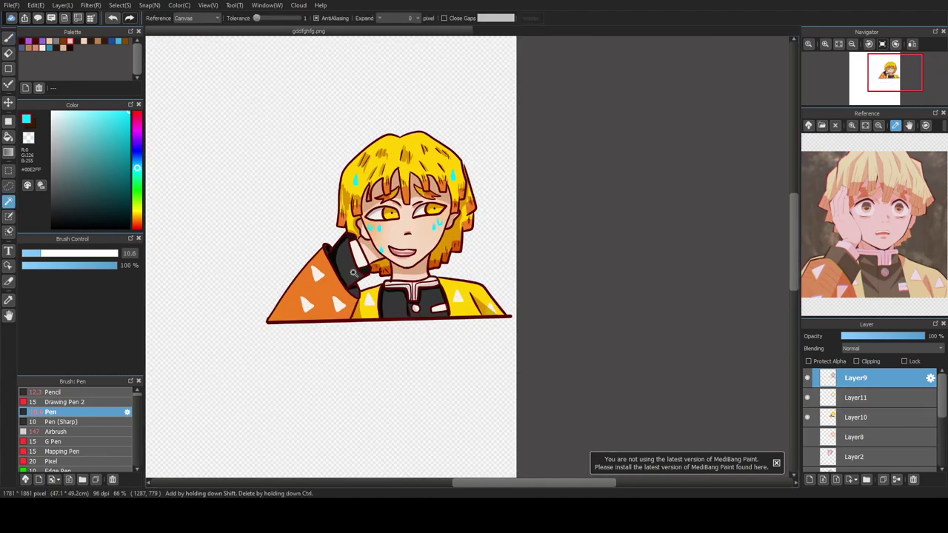
pyautogui.moveTo(256, 18); pyautogui.dragTo(297, 18)
pyautogui.click(408, 212)
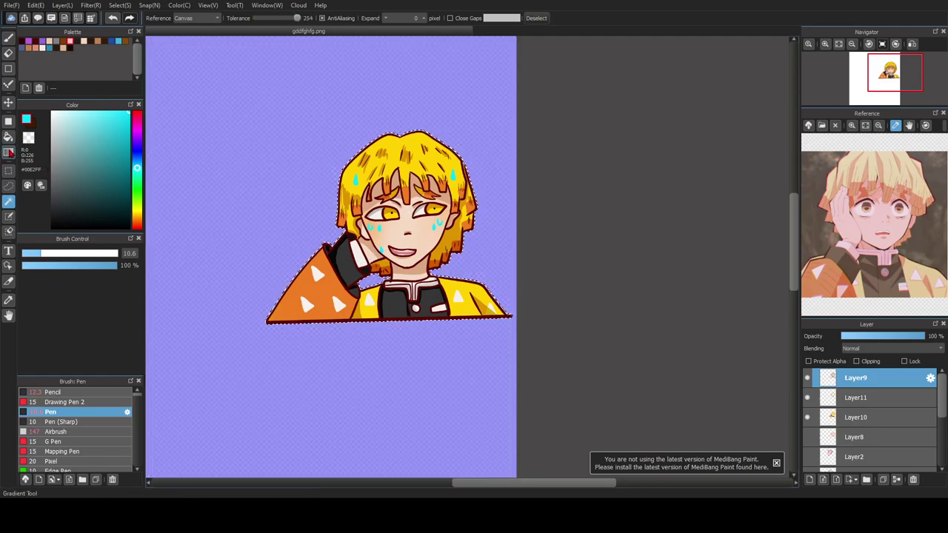
# Step: Fade #FFA500 over the character's lower edge, hair top and sleeve corner with linear Foreground-Transparent gradients, and clear the selection
pyautogui.click(9, 152)
pyautogui.click(138, 217)
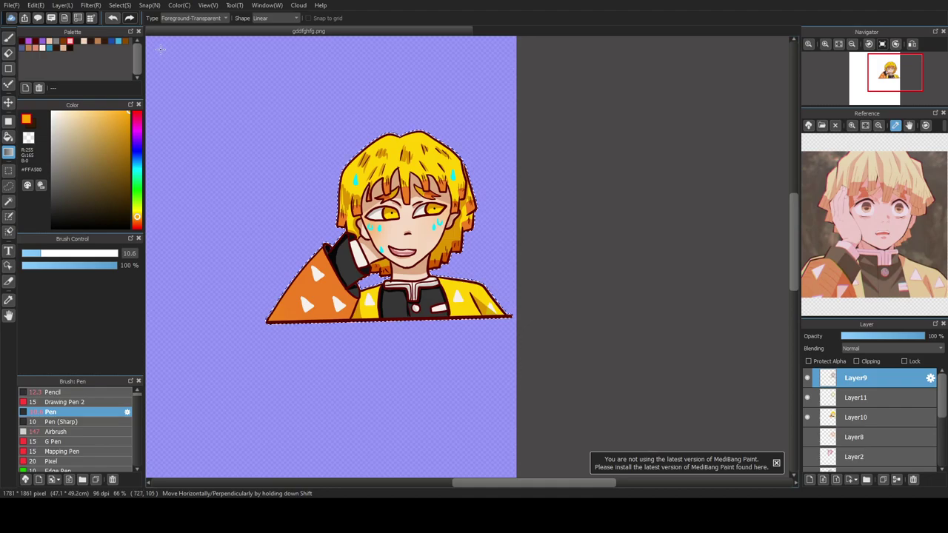
pyautogui.moveTo(412, 428); pyautogui.dragTo(416, 215)
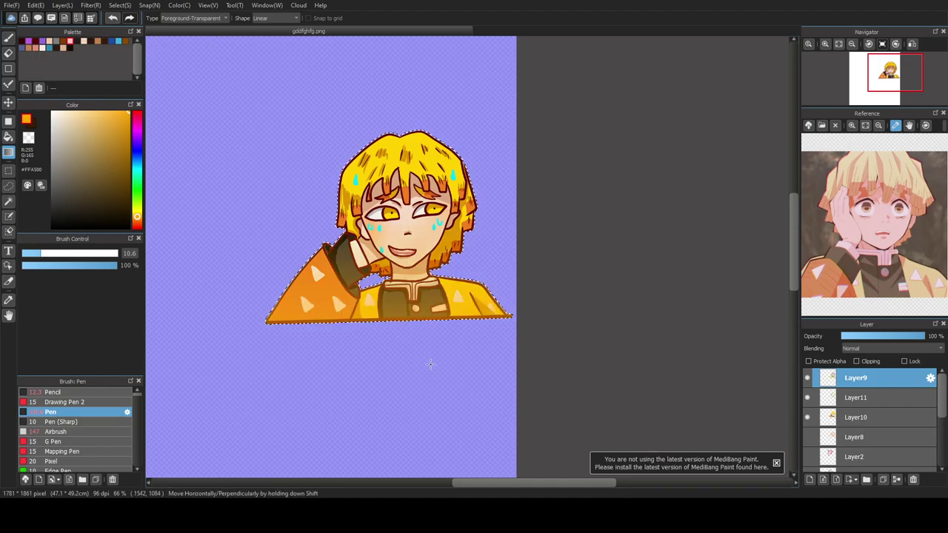
pyautogui.hotkey('ctrl', 'd')
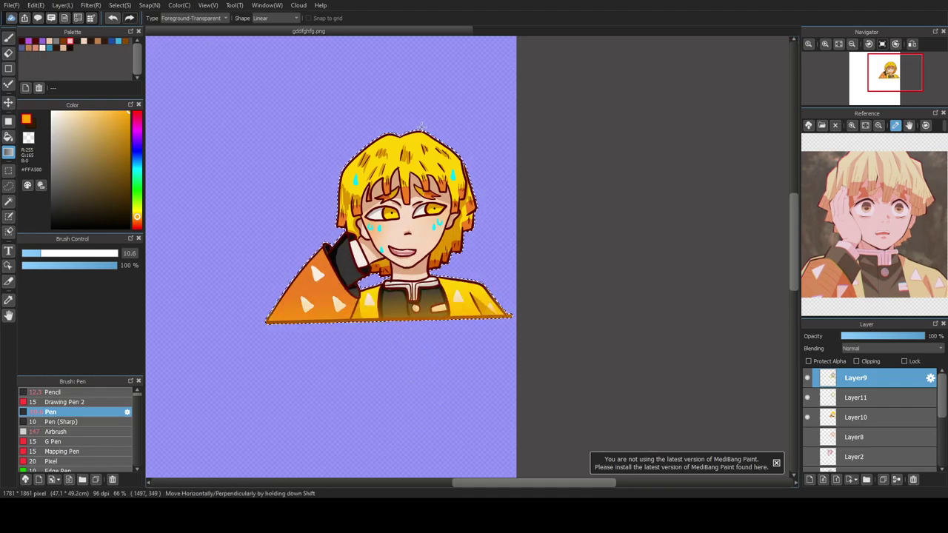
pyautogui.hotkey('ctrl', 'z')
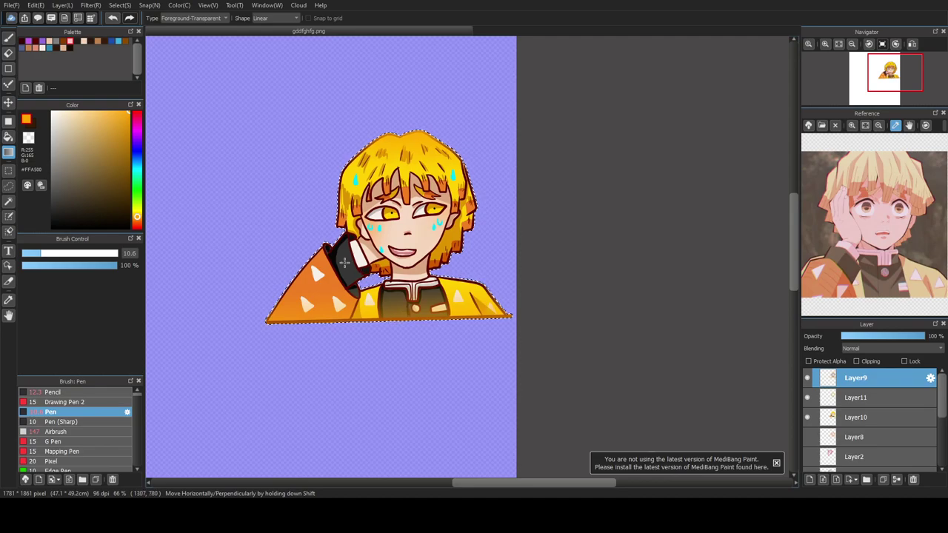
pyautogui.moveTo(267, 311); pyautogui.dragTo(506, 287)
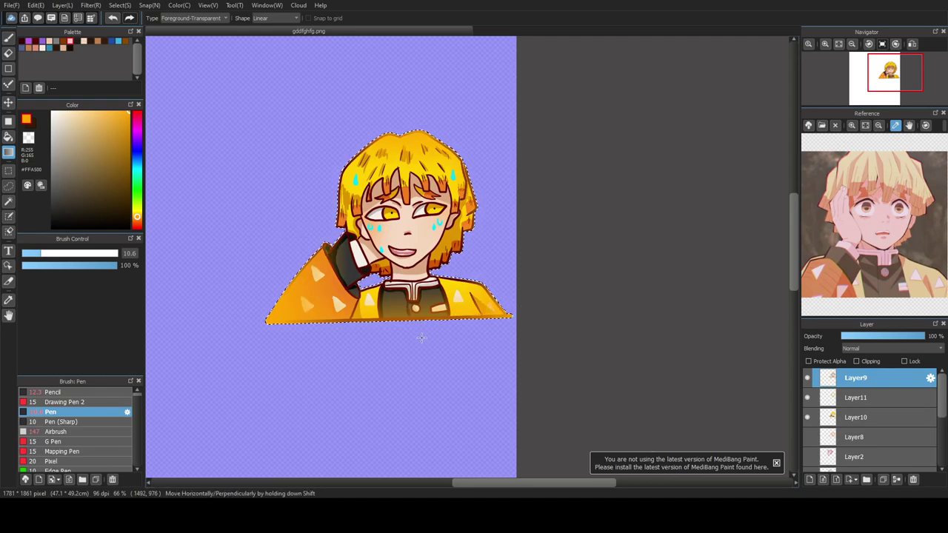
pyautogui.click(9, 201)
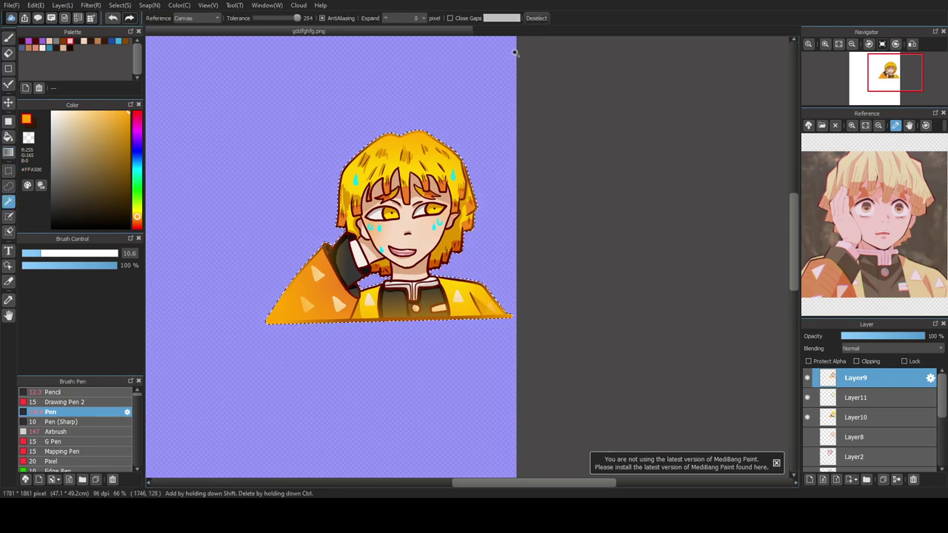
pyautogui.click(536, 18)
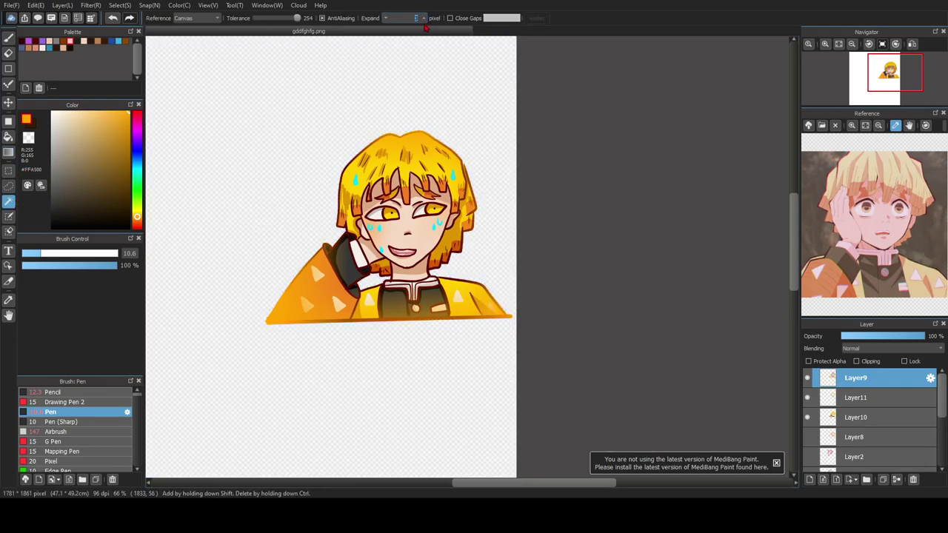
# Step: Reselect the character silhouette expanded by 3 pixels and add a new layer directly beneath Layer10
pyautogui.click(450, 266)
pyautogui.hotkey('ctrl', 'd')
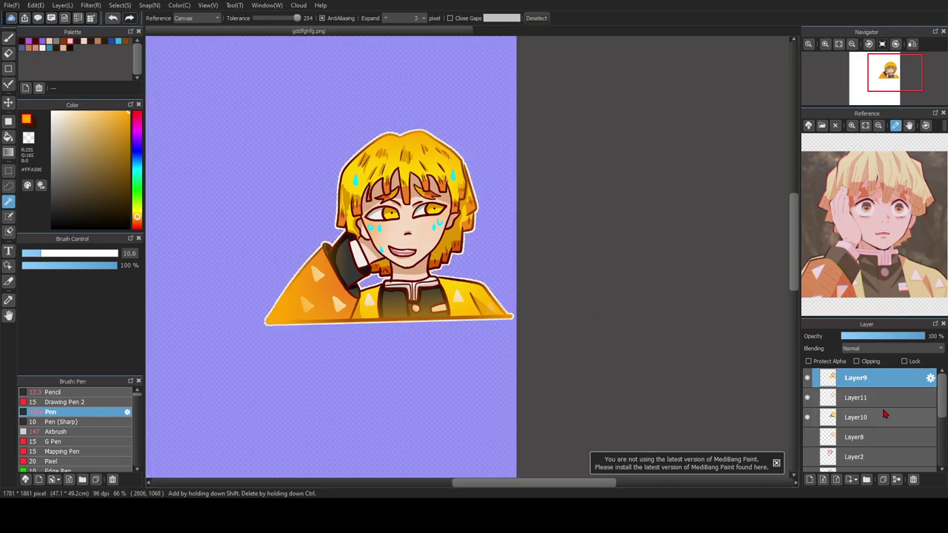
pyautogui.click(869, 420)
pyautogui.click(810, 479)
pyautogui.moveTo(860, 414); pyautogui.dragTo(858, 445)
# Step: Show the colour wheel on Layer1 and sample the yellow wedge's colour #ECCF1C
pyautogui.click(140, 218)
pyautogui.click(138, 216)
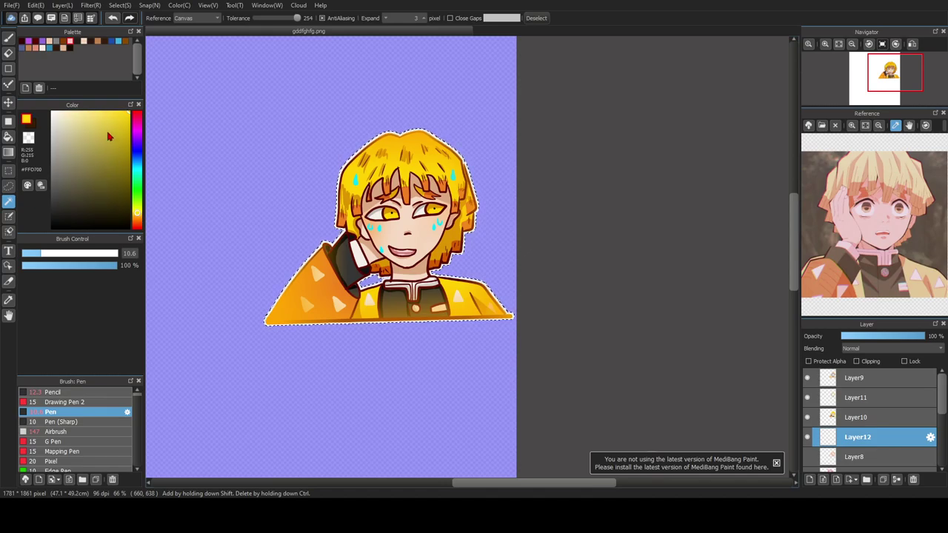
pyautogui.moveTo(794, 256); pyautogui.dragTo(795, 342)
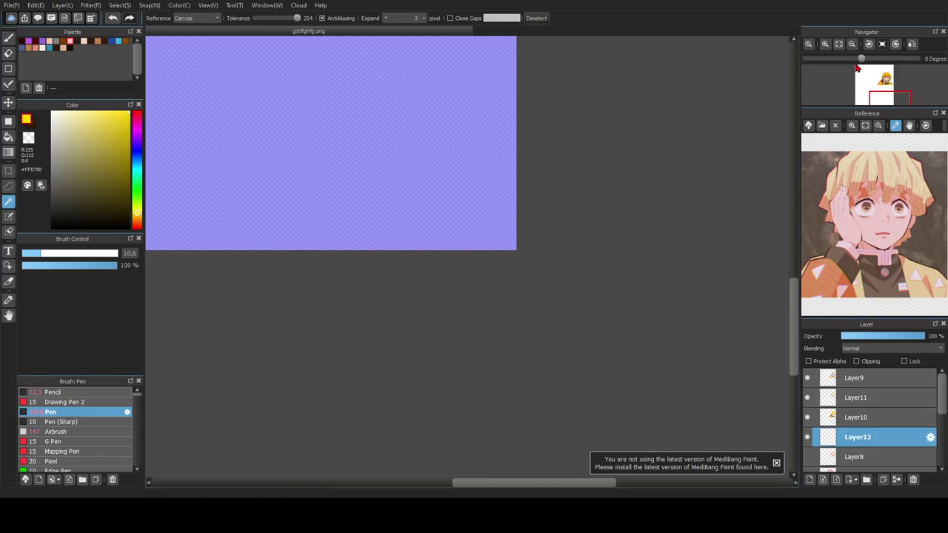
pyautogui.click(838, 43)
pyautogui.moveTo(942, 409); pyautogui.dragTo(943, 456)
pyautogui.click(808, 464)
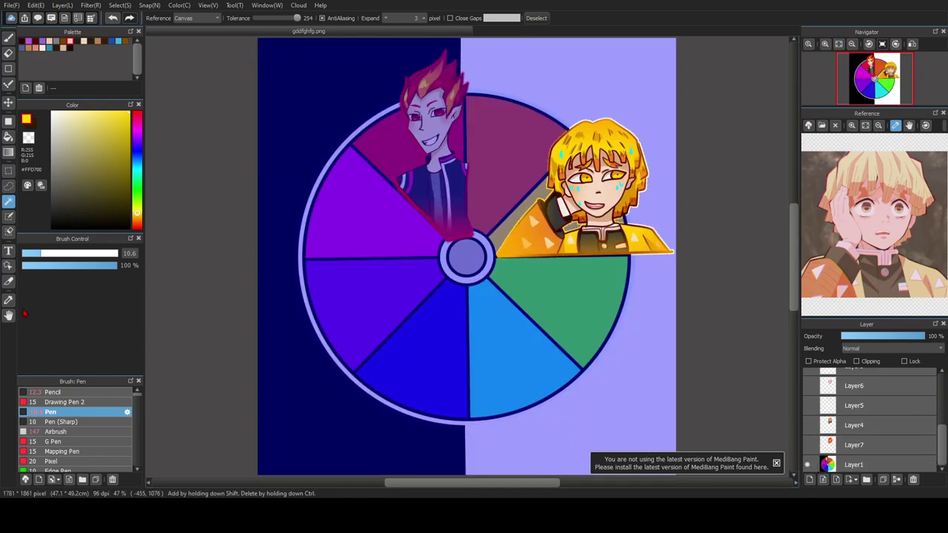
pyautogui.click(8, 300)
pyautogui.click(508, 223)
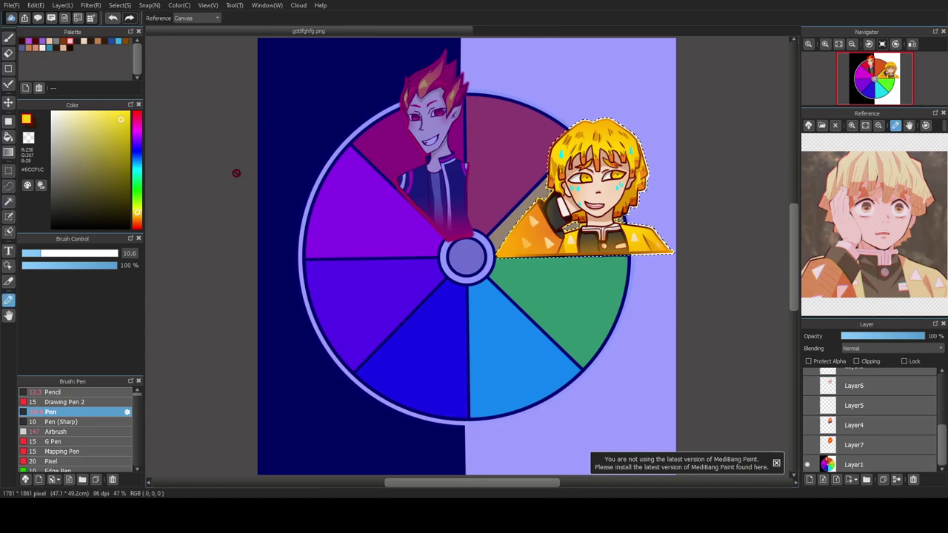
# Step: Hide Layer1, paint the expanded selection #ECCF1C on Layer12 with the Pen at size 285 as an outline, and deselect
pyautogui.click(8, 137)
pyautogui.press('b')
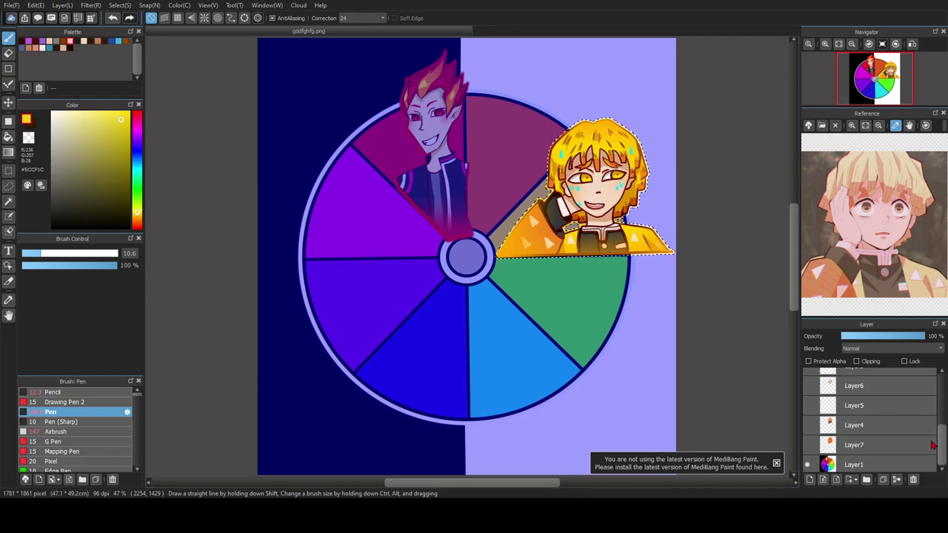
pyautogui.moveTo(945, 428); pyautogui.dragTo(946, 388)
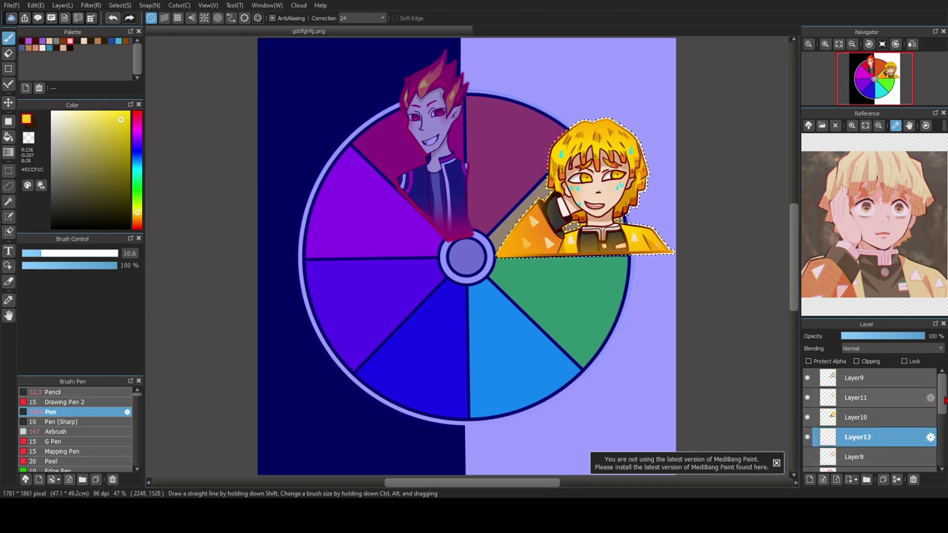
pyautogui.moveTo(945, 400); pyautogui.dragTo(942, 456)
pyautogui.click(807, 462)
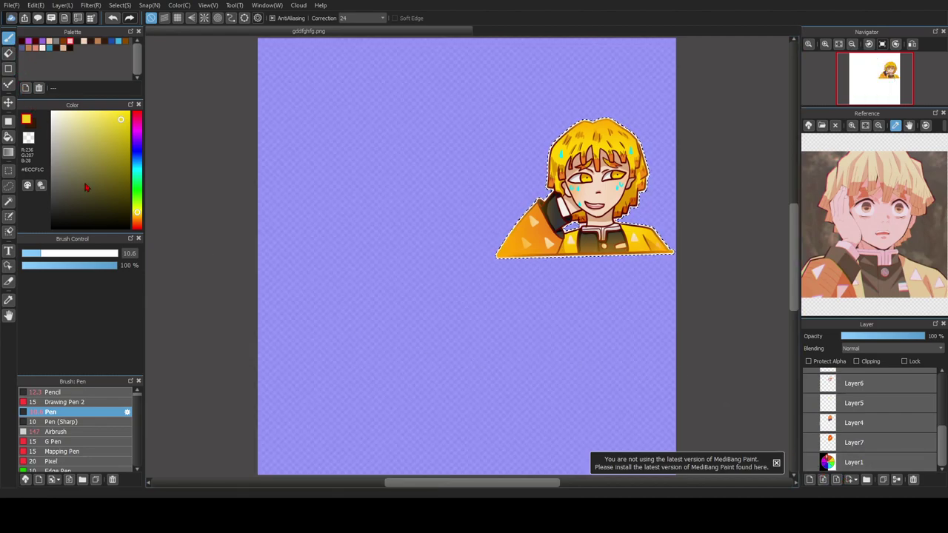
pyautogui.moveTo(89, 254); pyautogui.dragTo(150, 247)
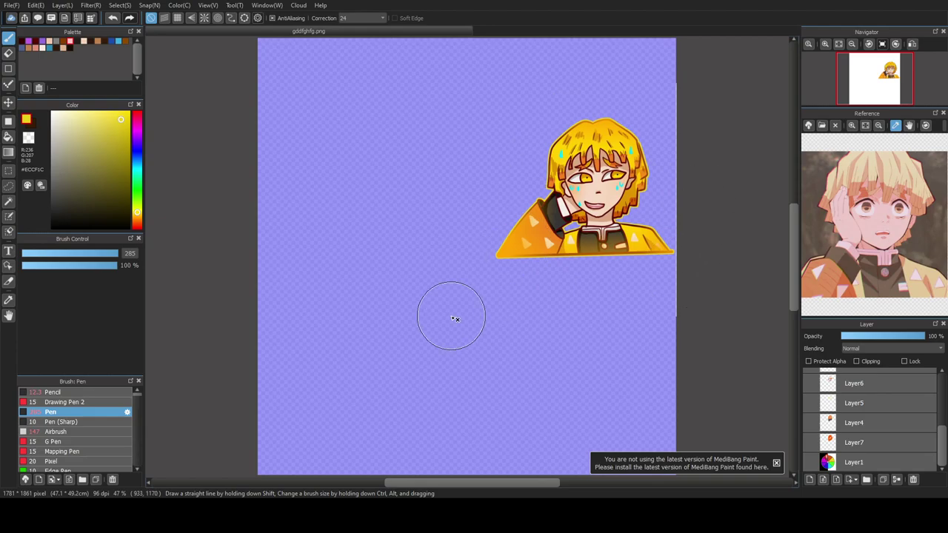
pyautogui.click(8, 202)
pyautogui.click(536, 17)
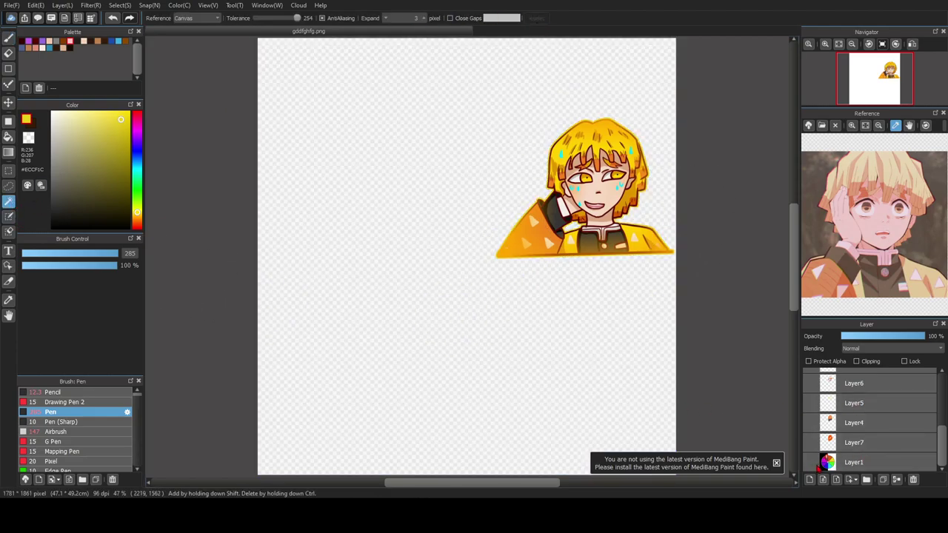
# Step: Show the colour wheel on Layer1 again and briefly toggle Layer8 on and off to check its contents
pyautogui.click(808, 462)
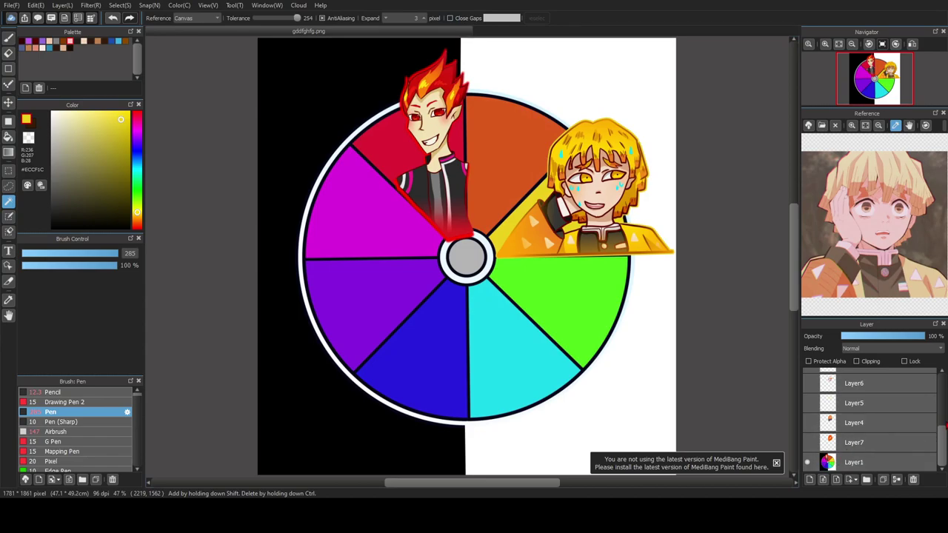
pyautogui.scroll(5, 943, 400)
pyautogui.click(807, 457)
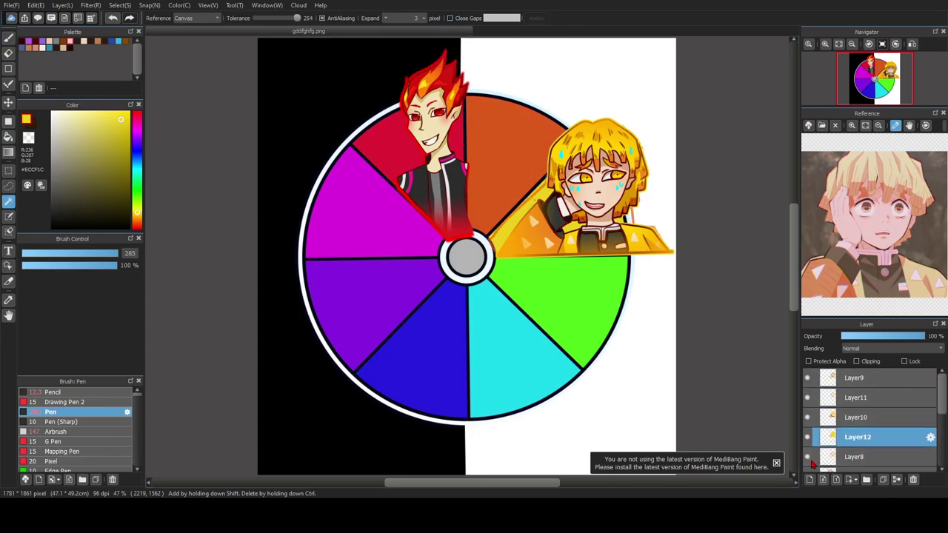
pyautogui.click(807, 457)
pyautogui.scroll(-4, 817, 448)
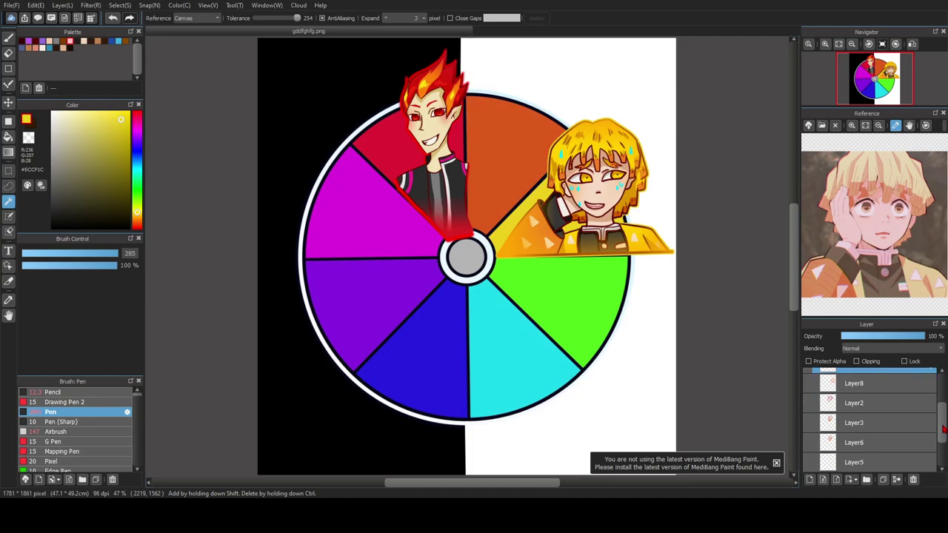
# Step: Show the orange-wedge character again by making Layer3, Layer6, Layer5, Layer4 and Layer7 visible
pyautogui.click(807, 420)
pyautogui.click(807, 440)
pyautogui.click(808, 460)
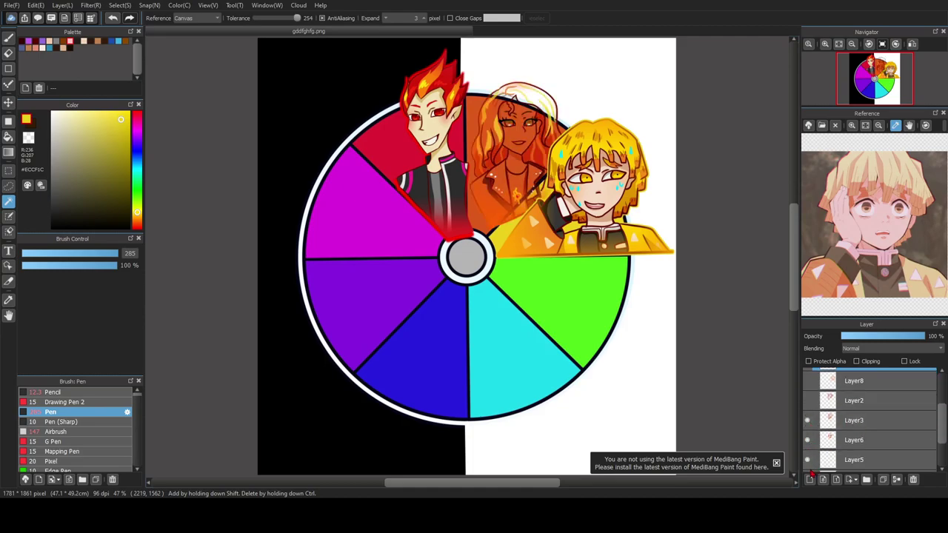
pyautogui.moveTo(942, 420); pyautogui.dragTo(944, 455)
pyautogui.click(807, 423)
pyautogui.click(807, 442)
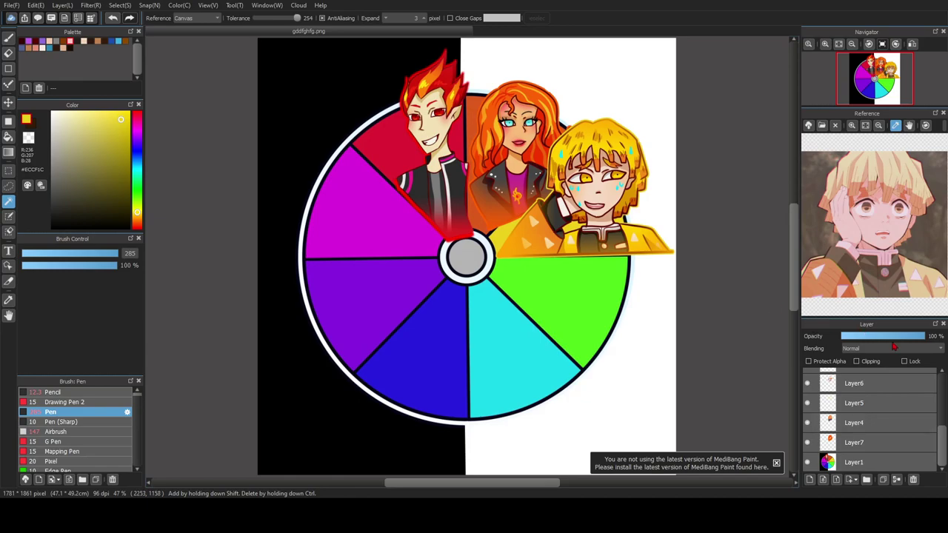
pyautogui.press('e')
pyautogui.moveTo(945, 436)
pyautogui.mouseDown()
pyautogui.moveTo(939, 374)
pyautogui.moveTo(928, 362)
pyautogui.moveTo(935, 386)
pyautogui.mouseUp()
pyautogui.press('w')
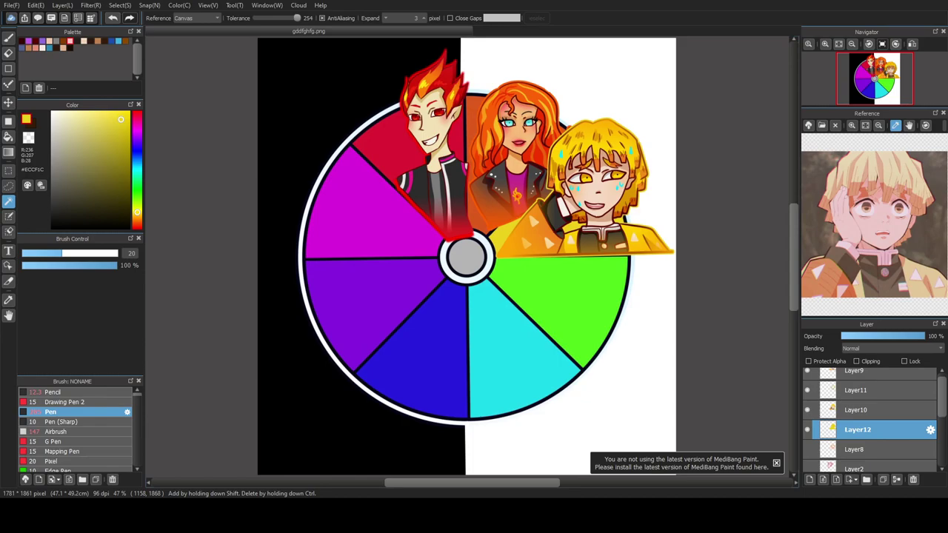
pyautogui.scroll(-2, 892, 440)
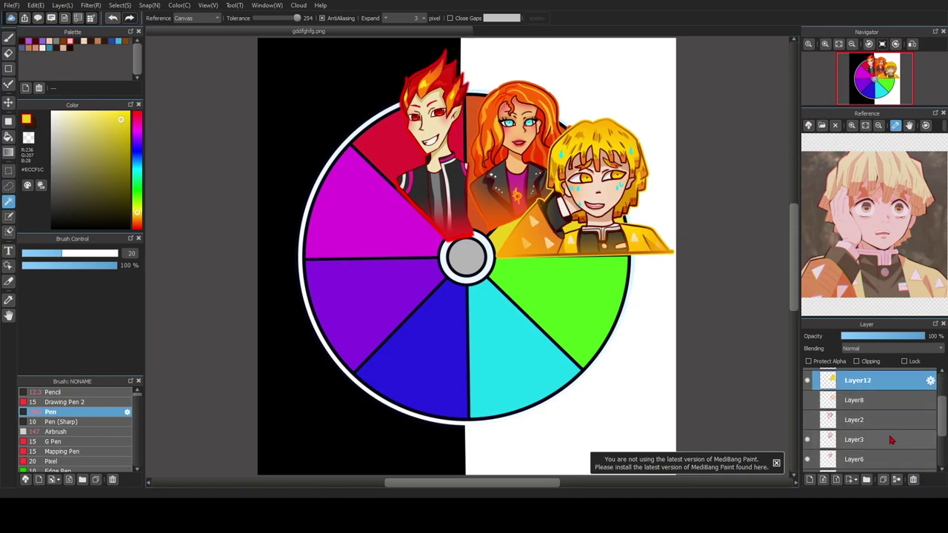
pyautogui.click(882, 443)
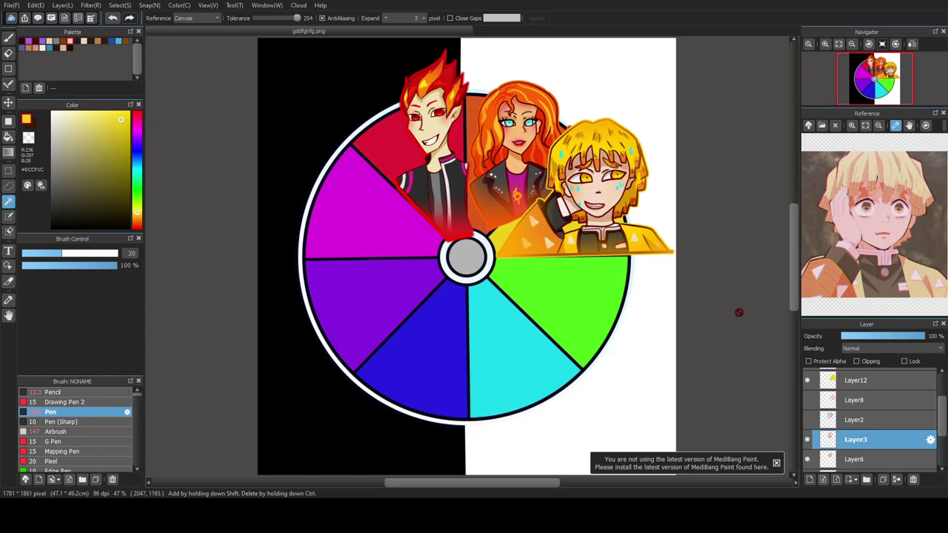
pyautogui.scroll(3, 884, 437)
# Step: Turn on clipping for Layer11 and Layer10 so they clip to Layer12, leaving Layer9 unclipped
pyautogui.click(888, 378)
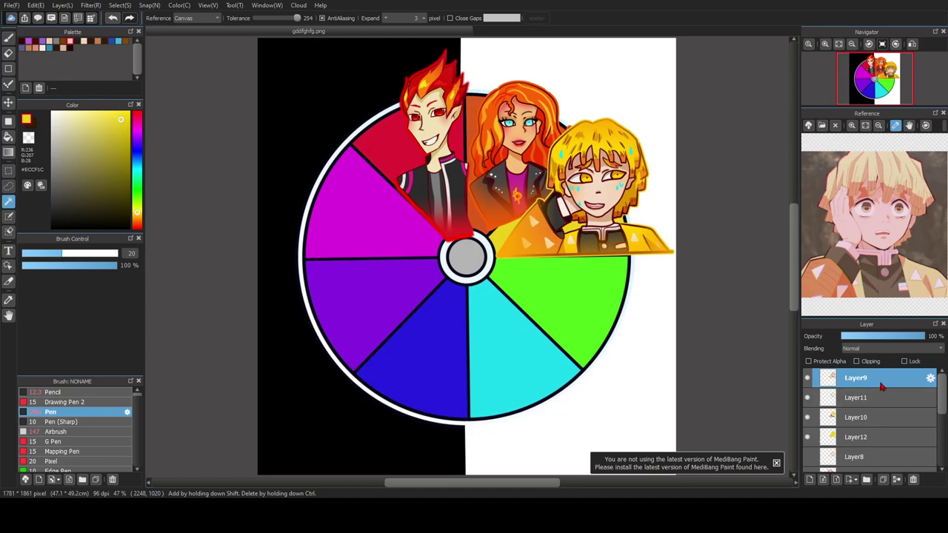
pyautogui.click(873, 404)
pyautogui.click(879, 377)
pyautogui.click(872, 362)
pyautogui.click(874, 363)
pyautogui.click(871, 400)
pyautogui.click(872, 363)
pyautogui.click(874, 418)
pyautogui.click(856, 362)
pyautogui.click(884, 444)
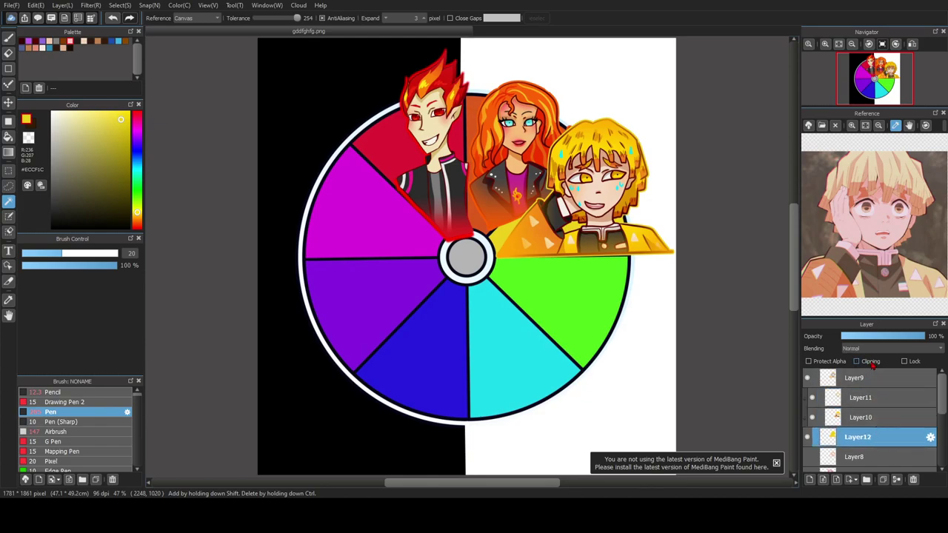
pyautogui.click(873, 363)
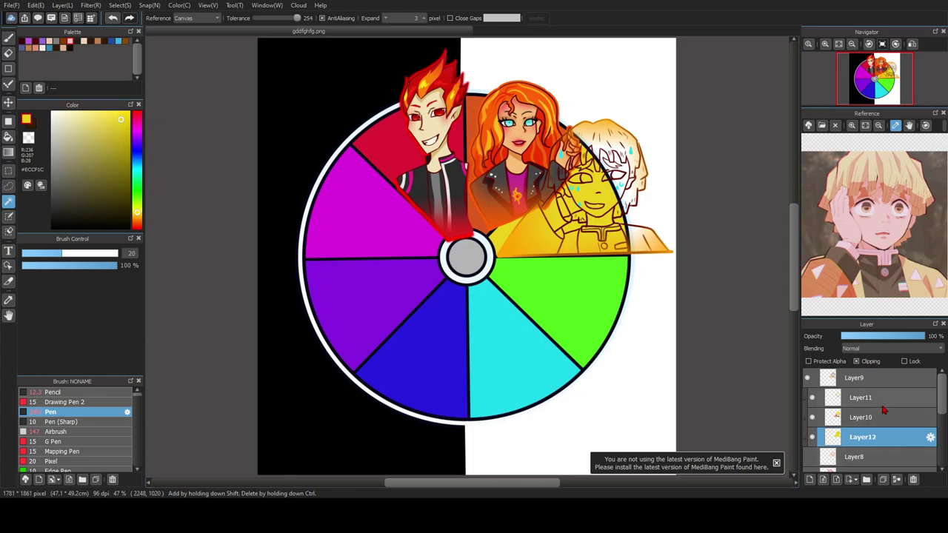
pyautogui.click(871, 362)
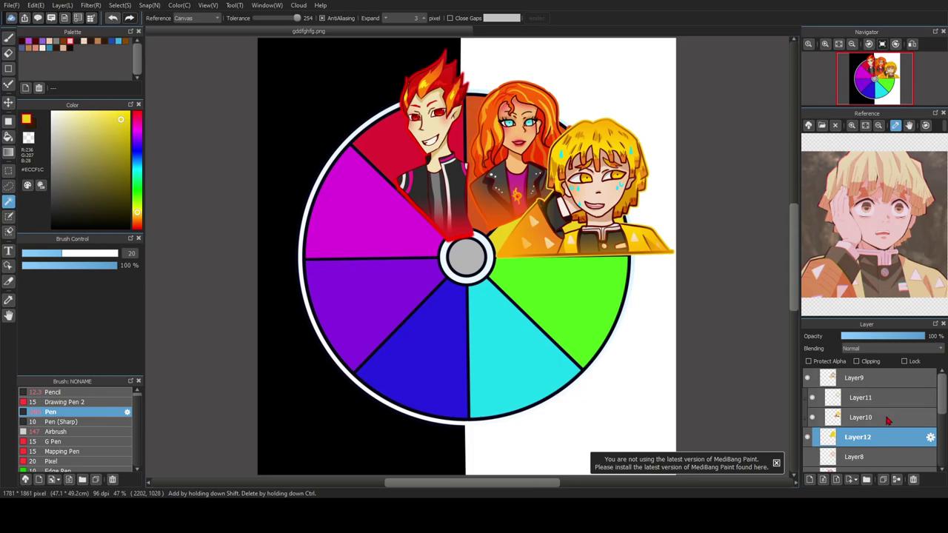
# Step: Merge the Layer9 line art down into Layer11 and make Layer12 the active layer
pyautogui.click(886, 379)
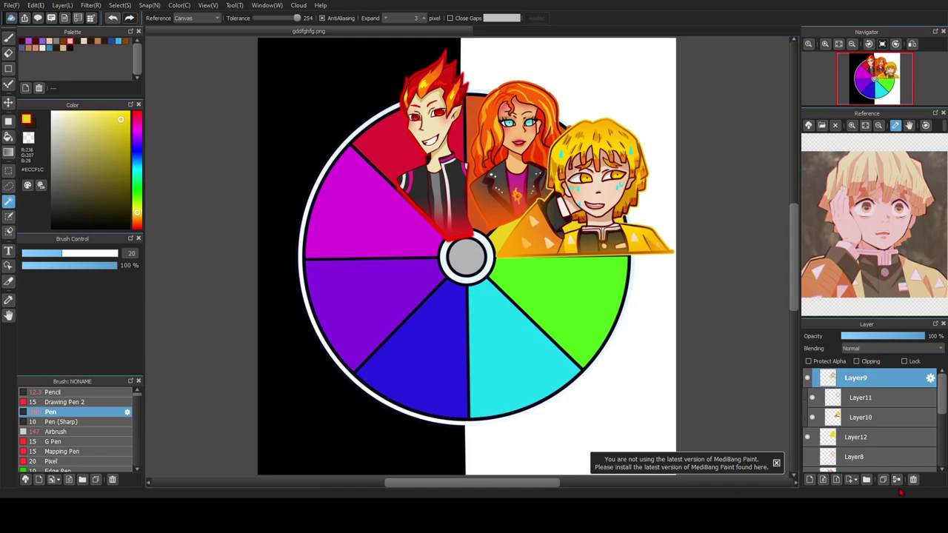
pyautogui.click(897, 480)
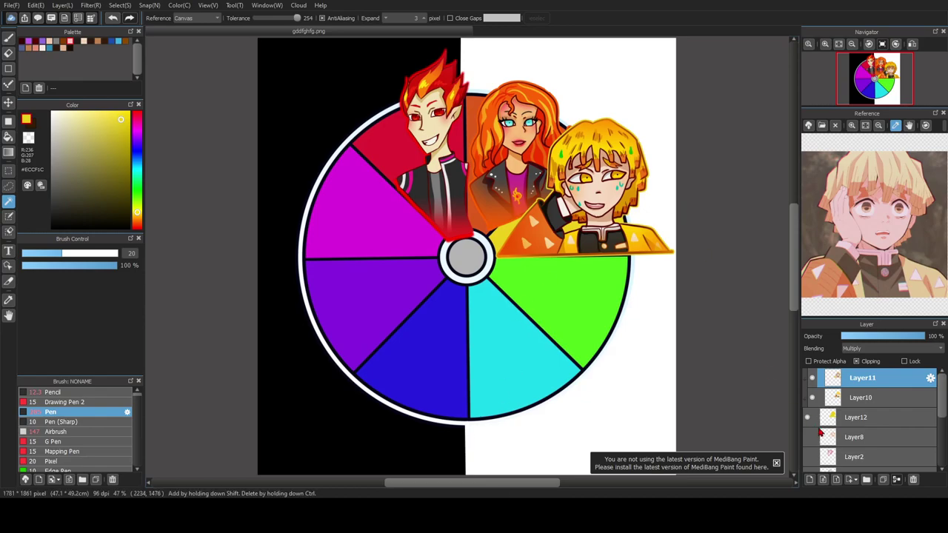
pyautogui.click(875, 419)
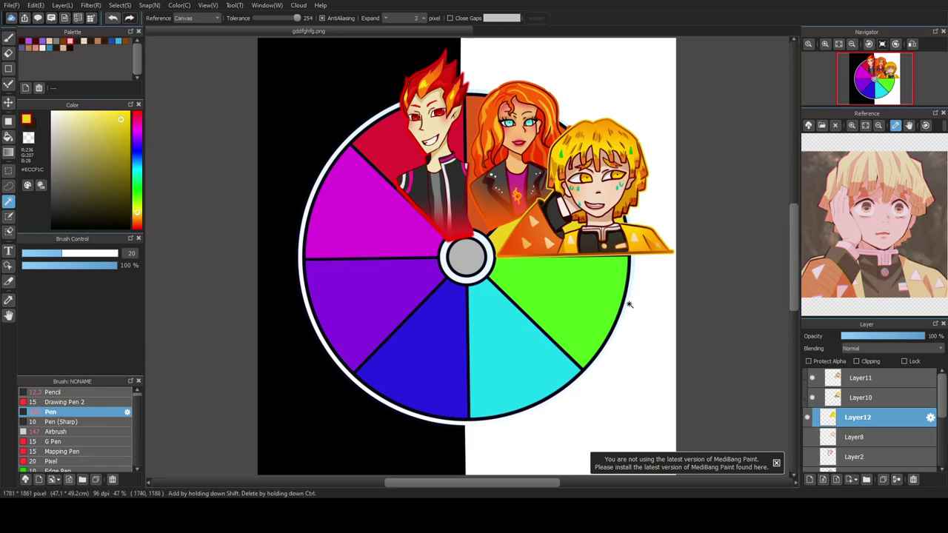
pyautogui.scroll(-2, 919, 429)
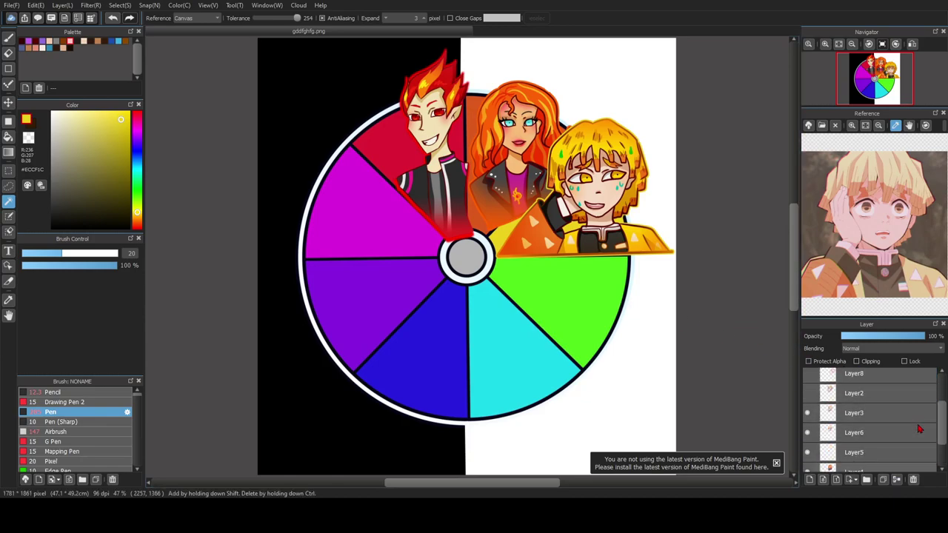
pyautogui.scroll(2, 919, 430)
pyautogui.scroll(2, 918, 430)
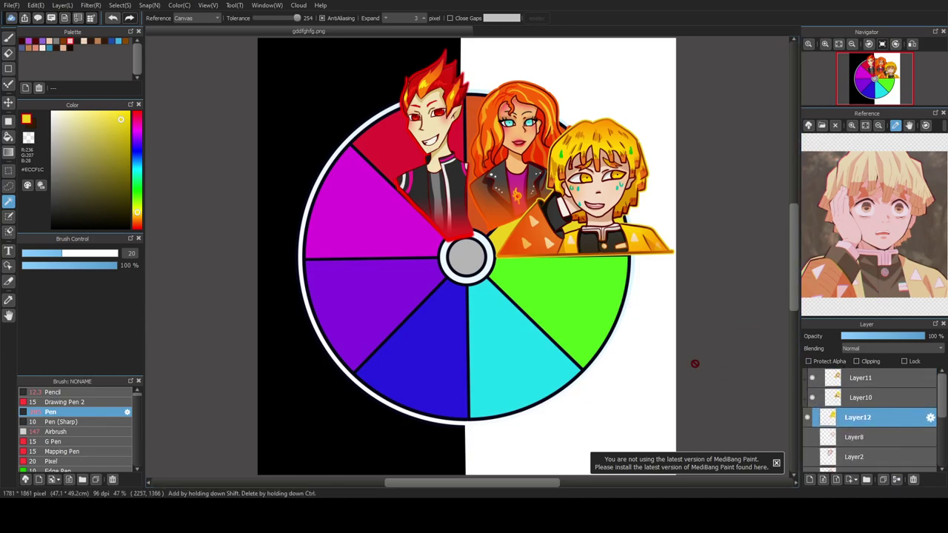